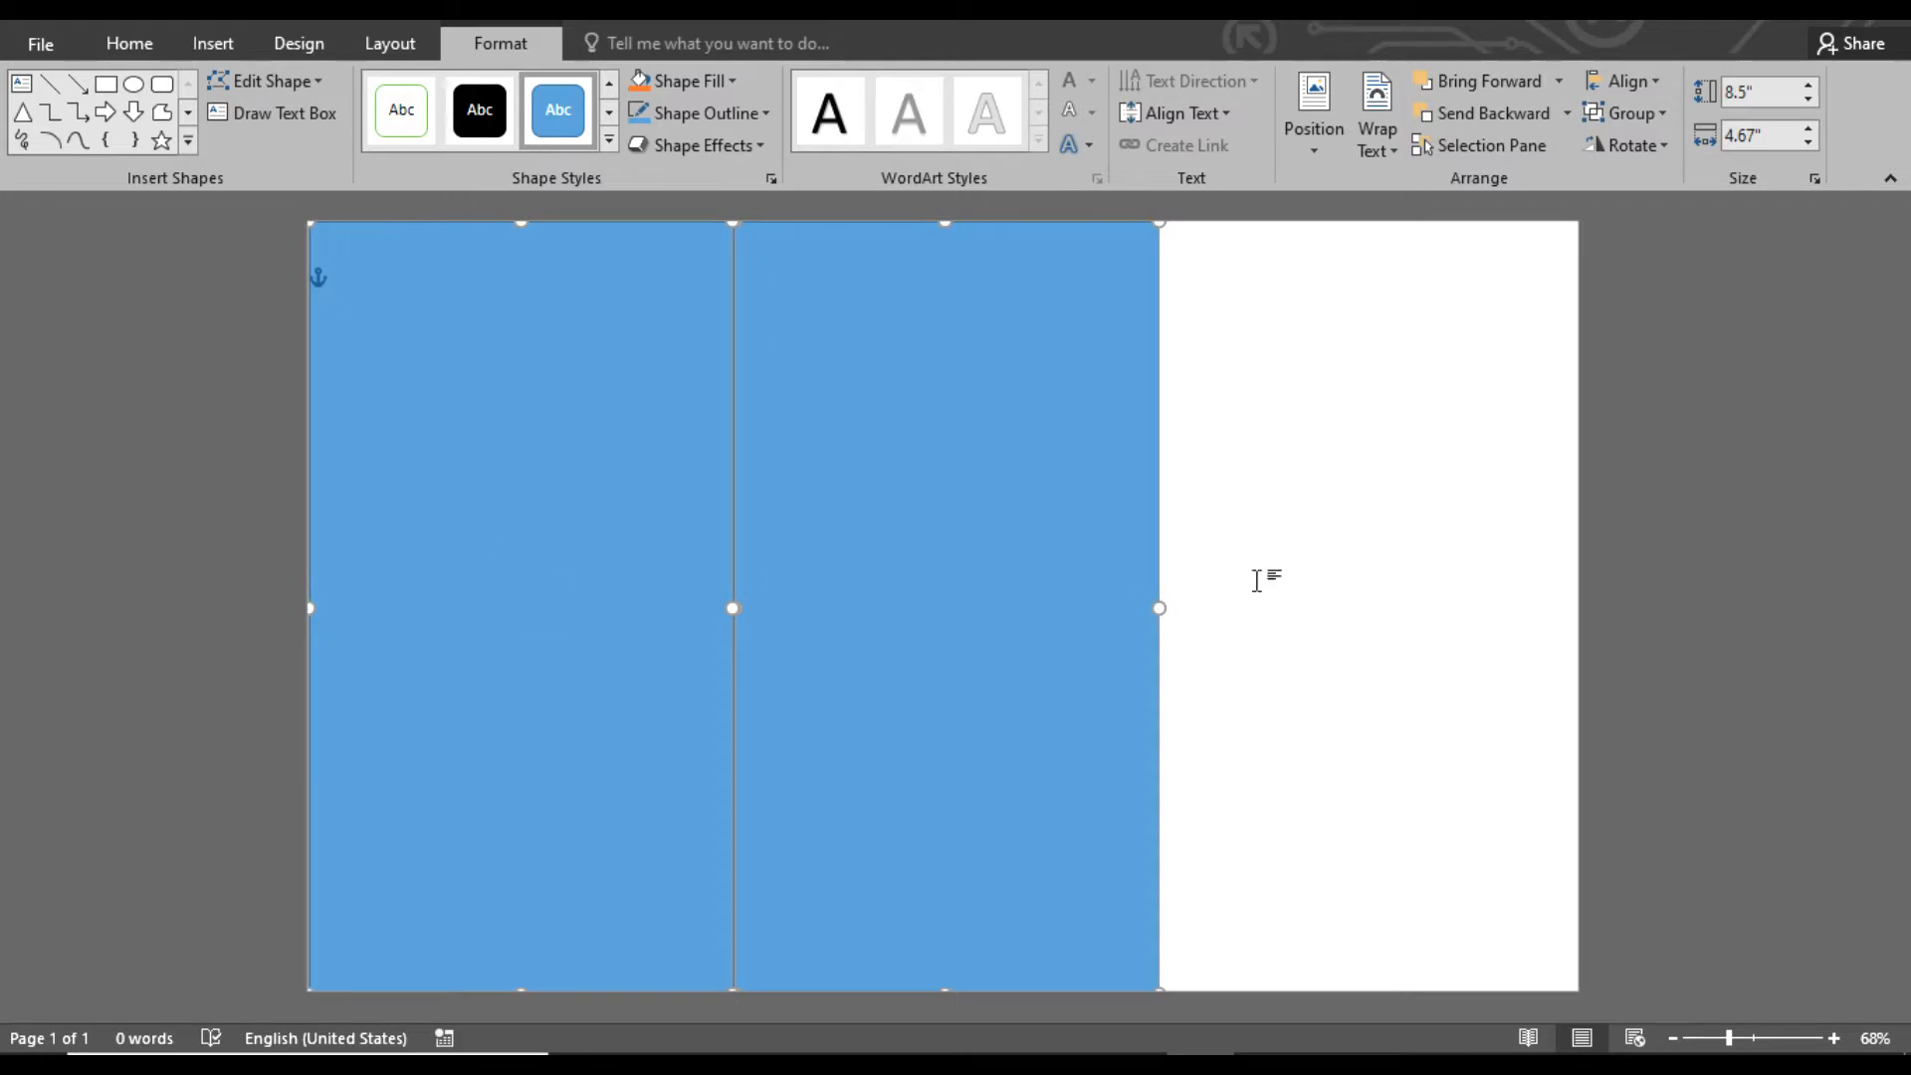
Place a copy of the blue panel over the remaining blank third of the page, edge to edge with the middle panel
left_click(1256, 581)
left_click(636, 615)
left_click_drag(1045, 619, 1441, 610)
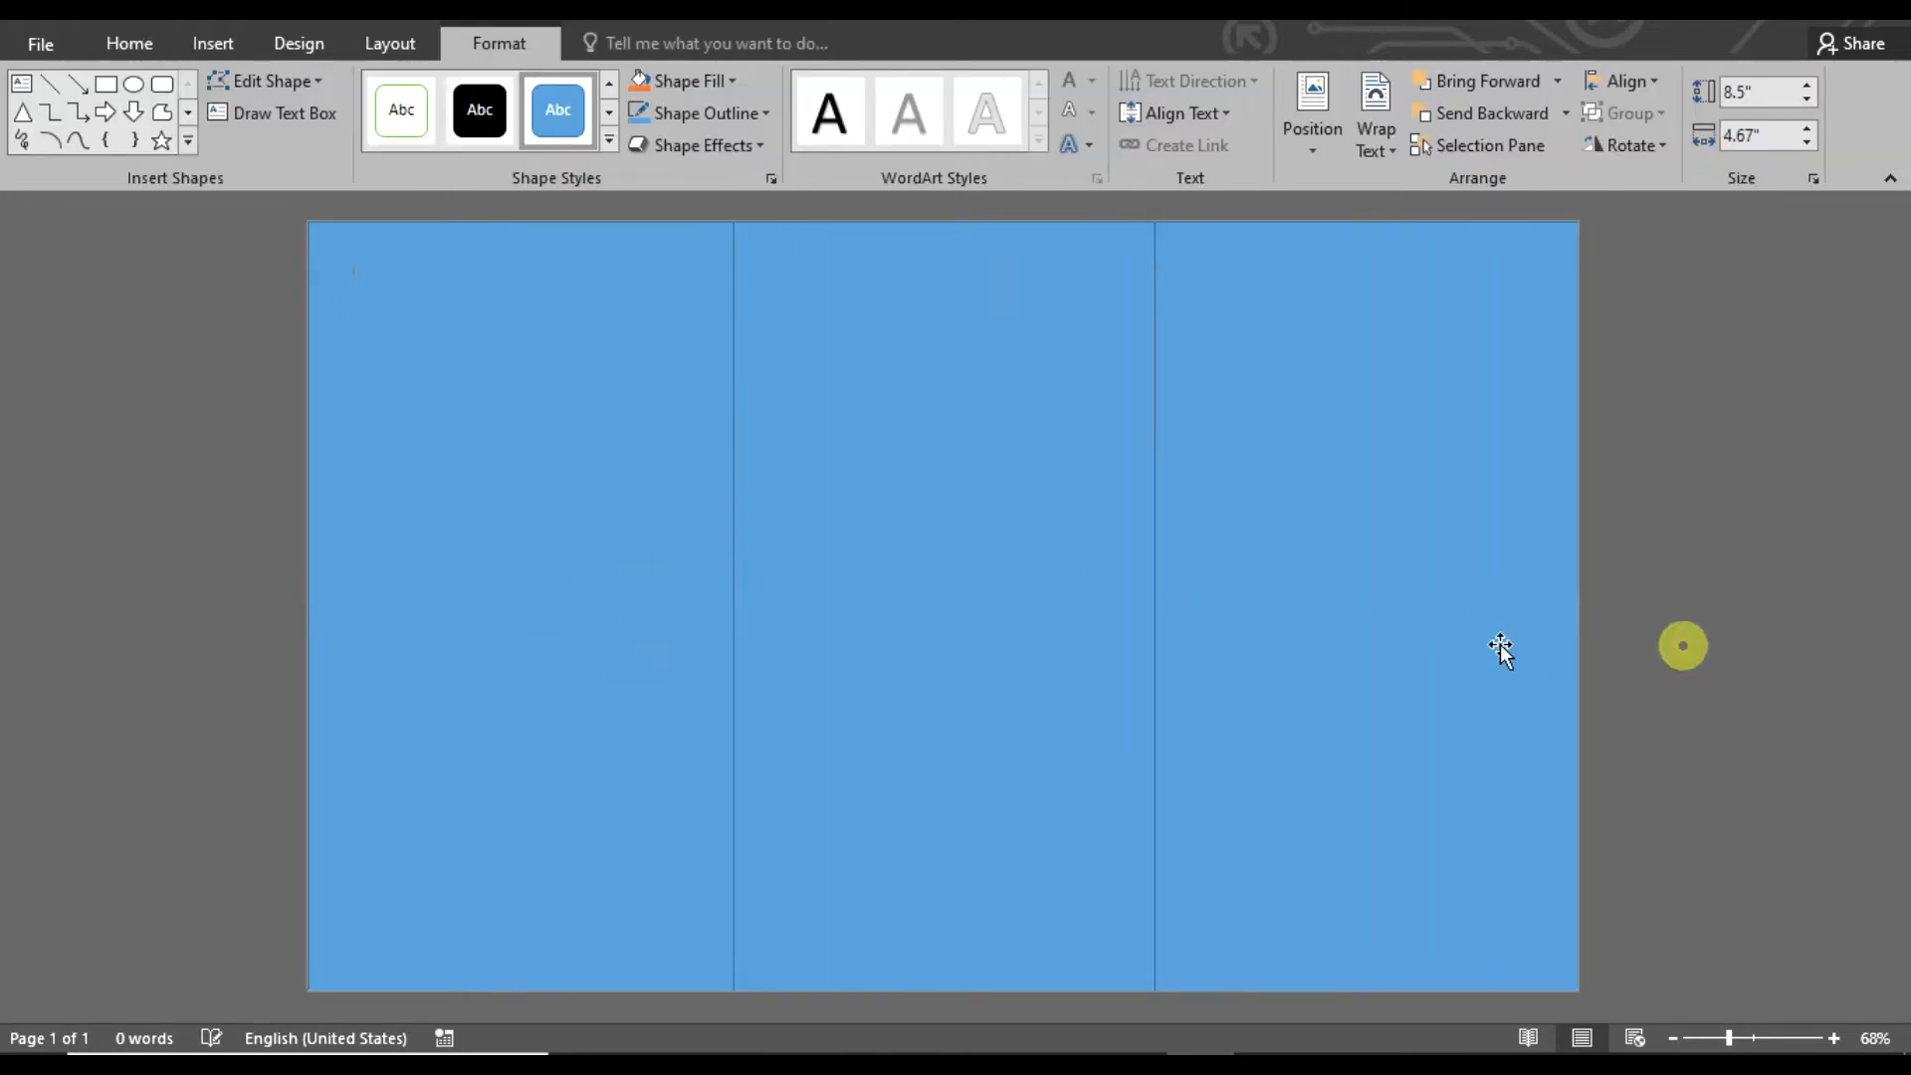
Fill the third panel with white
left_click(444, 461)
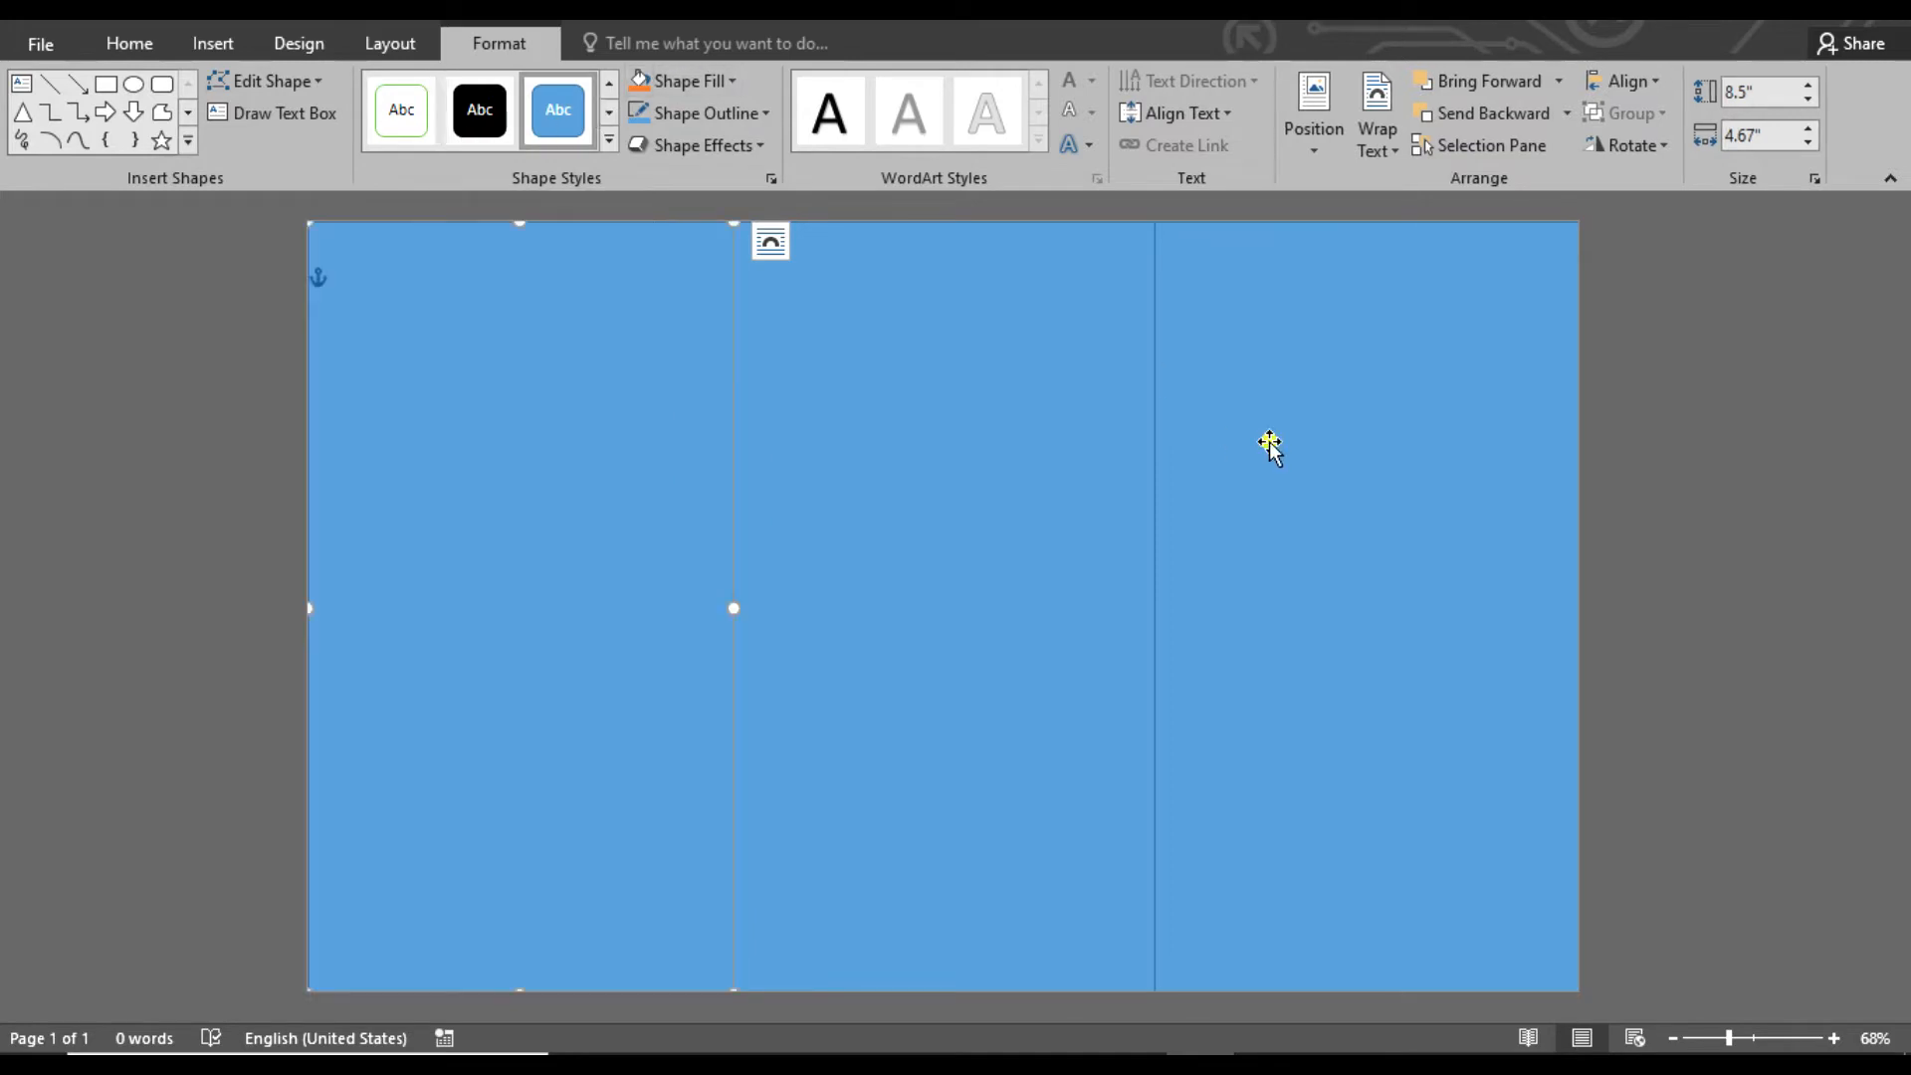
left_click(1270, 446)
left_click(708, 80)
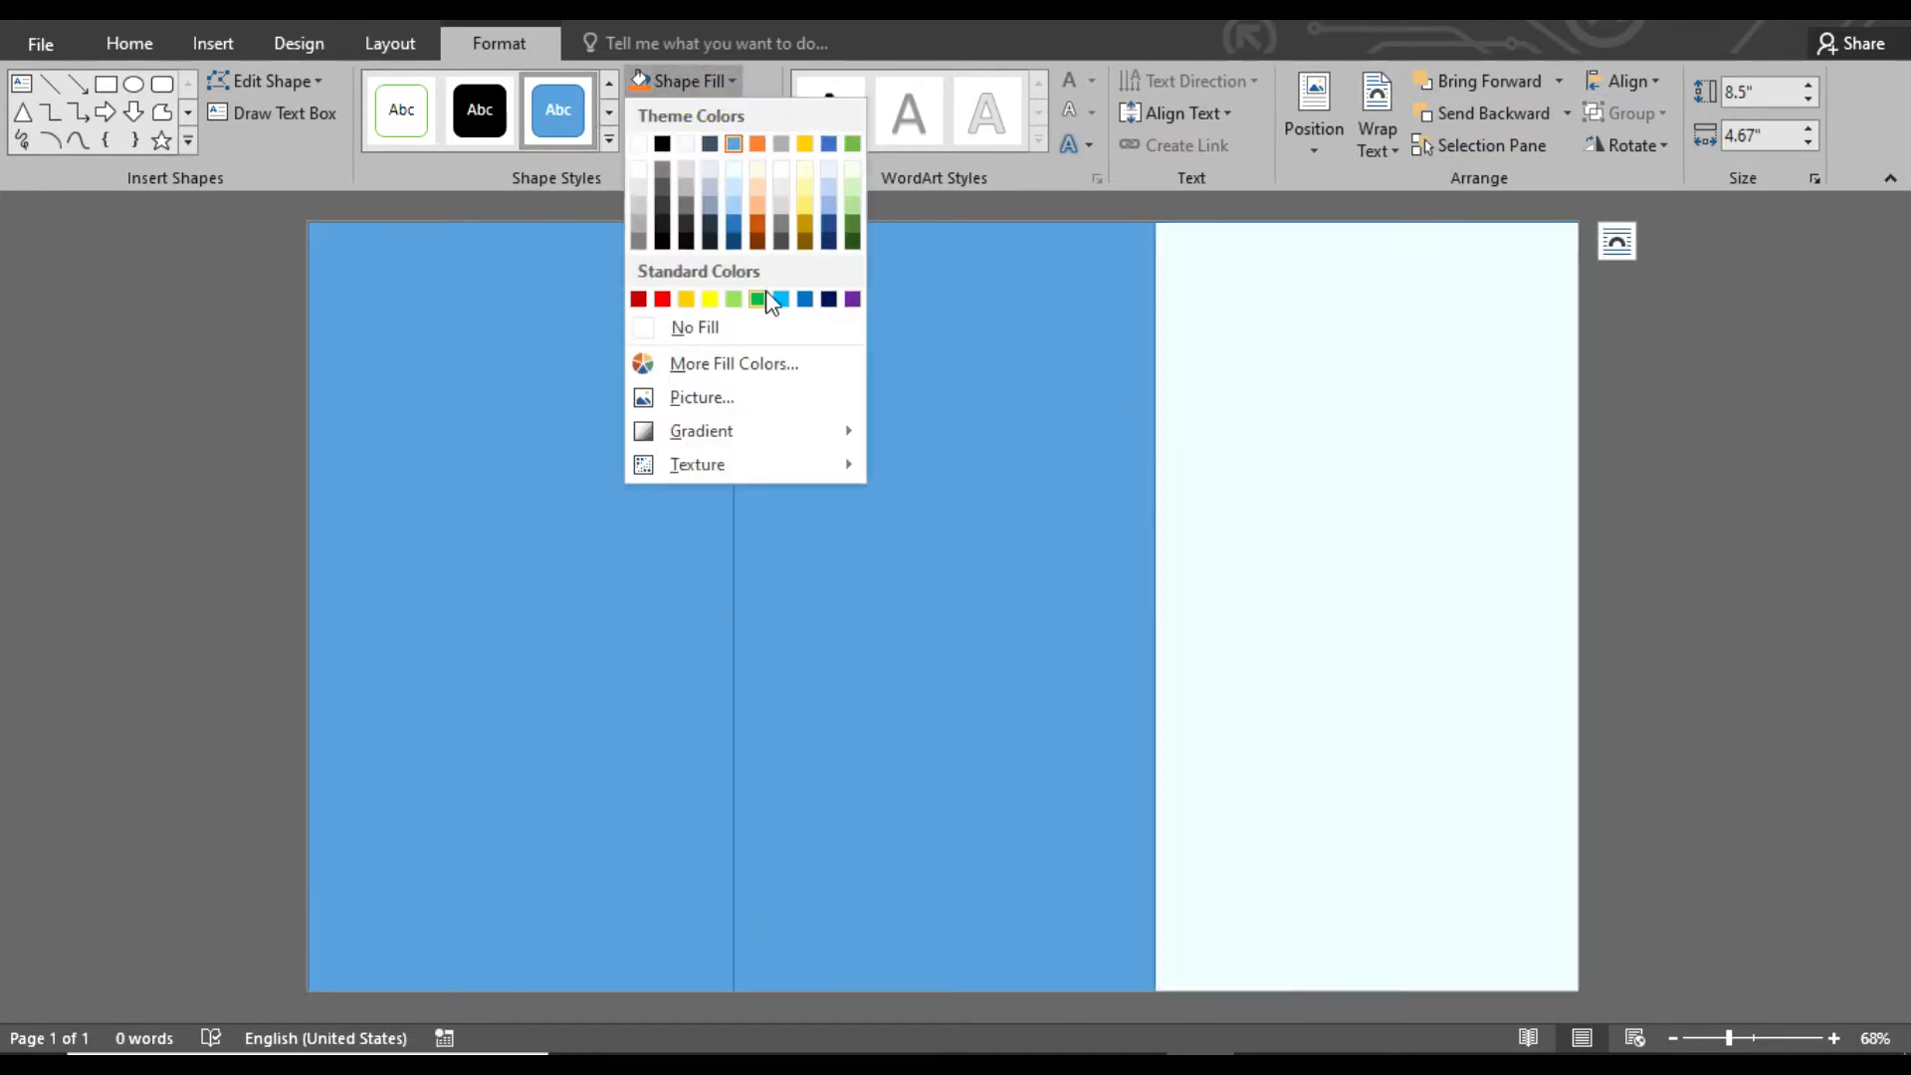
left_click(641, 144)
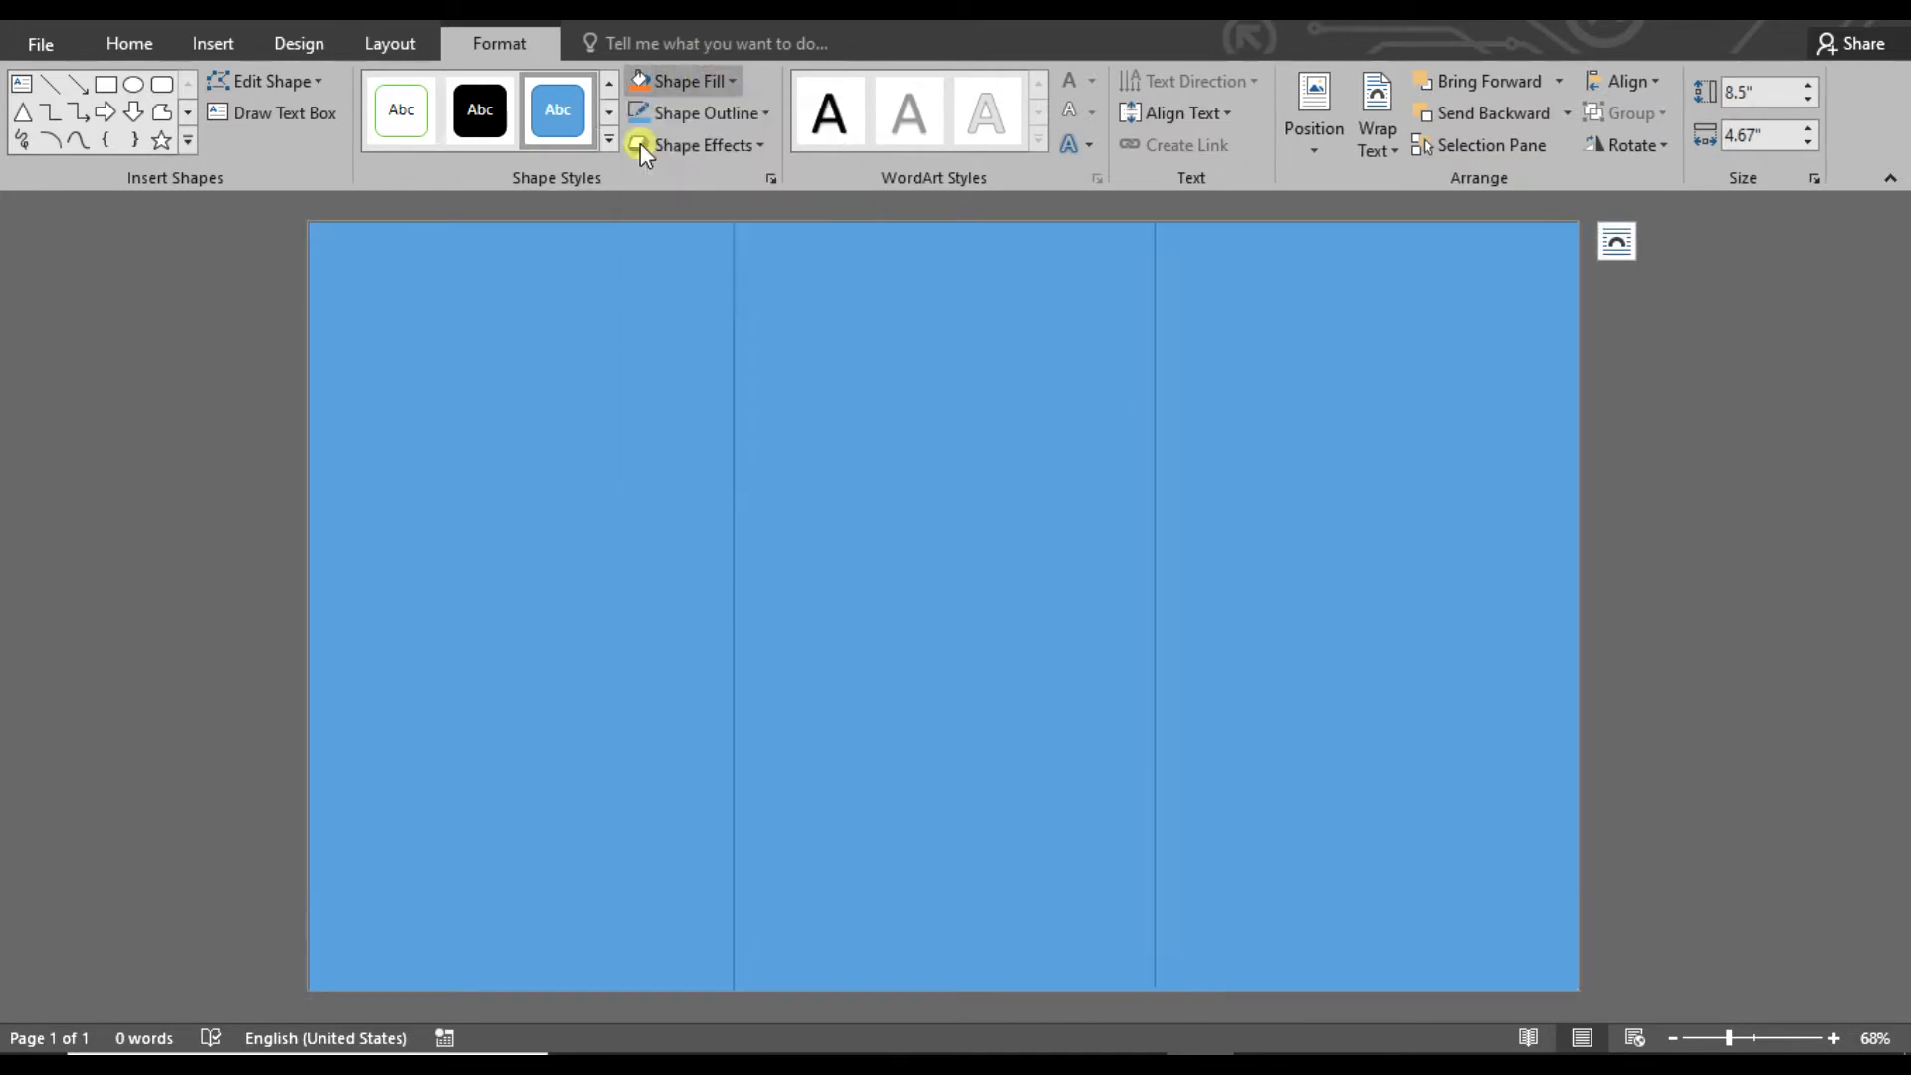
Draw a rectangle across the full width of the white panel's upper edge, about 1.73" high and 4.67" wide
left_click(1757, 1039)
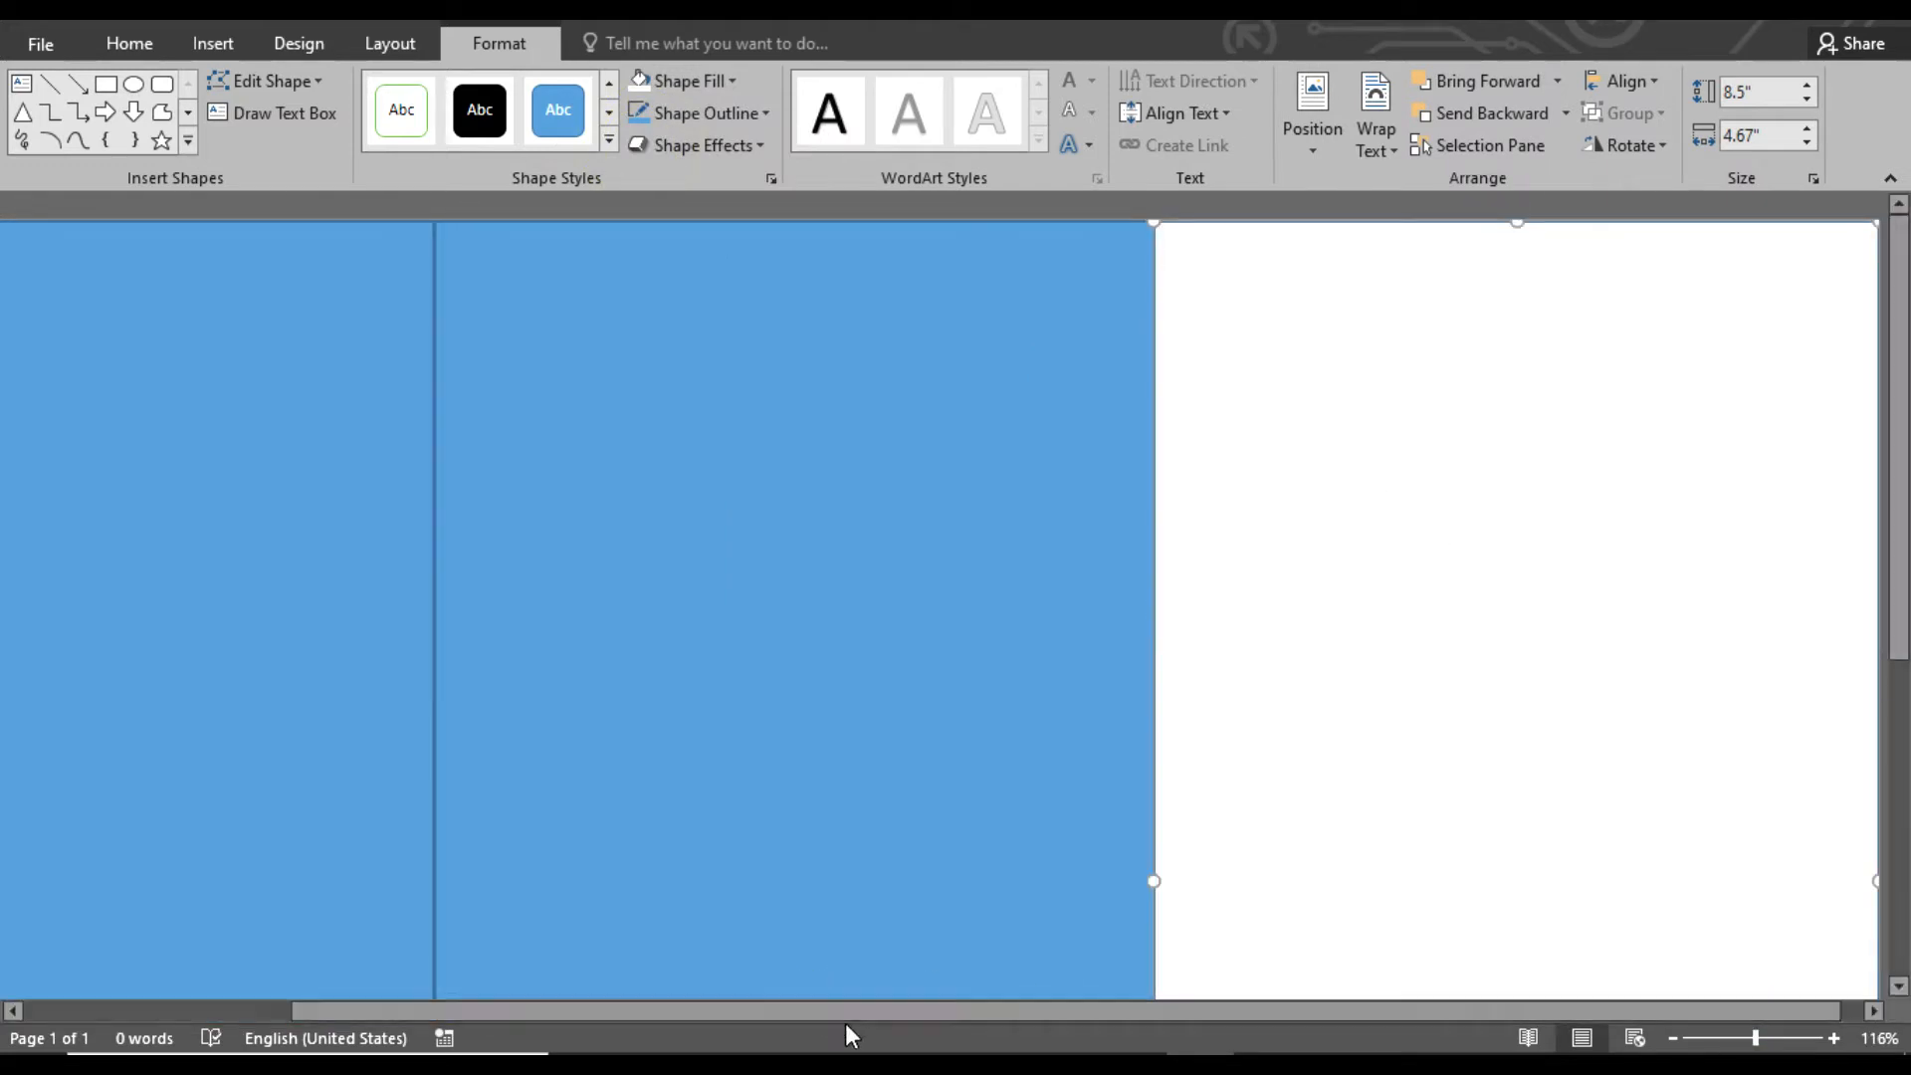
left_click_drag(841, 1011, 866, 1010)
left_click(1863, 275)
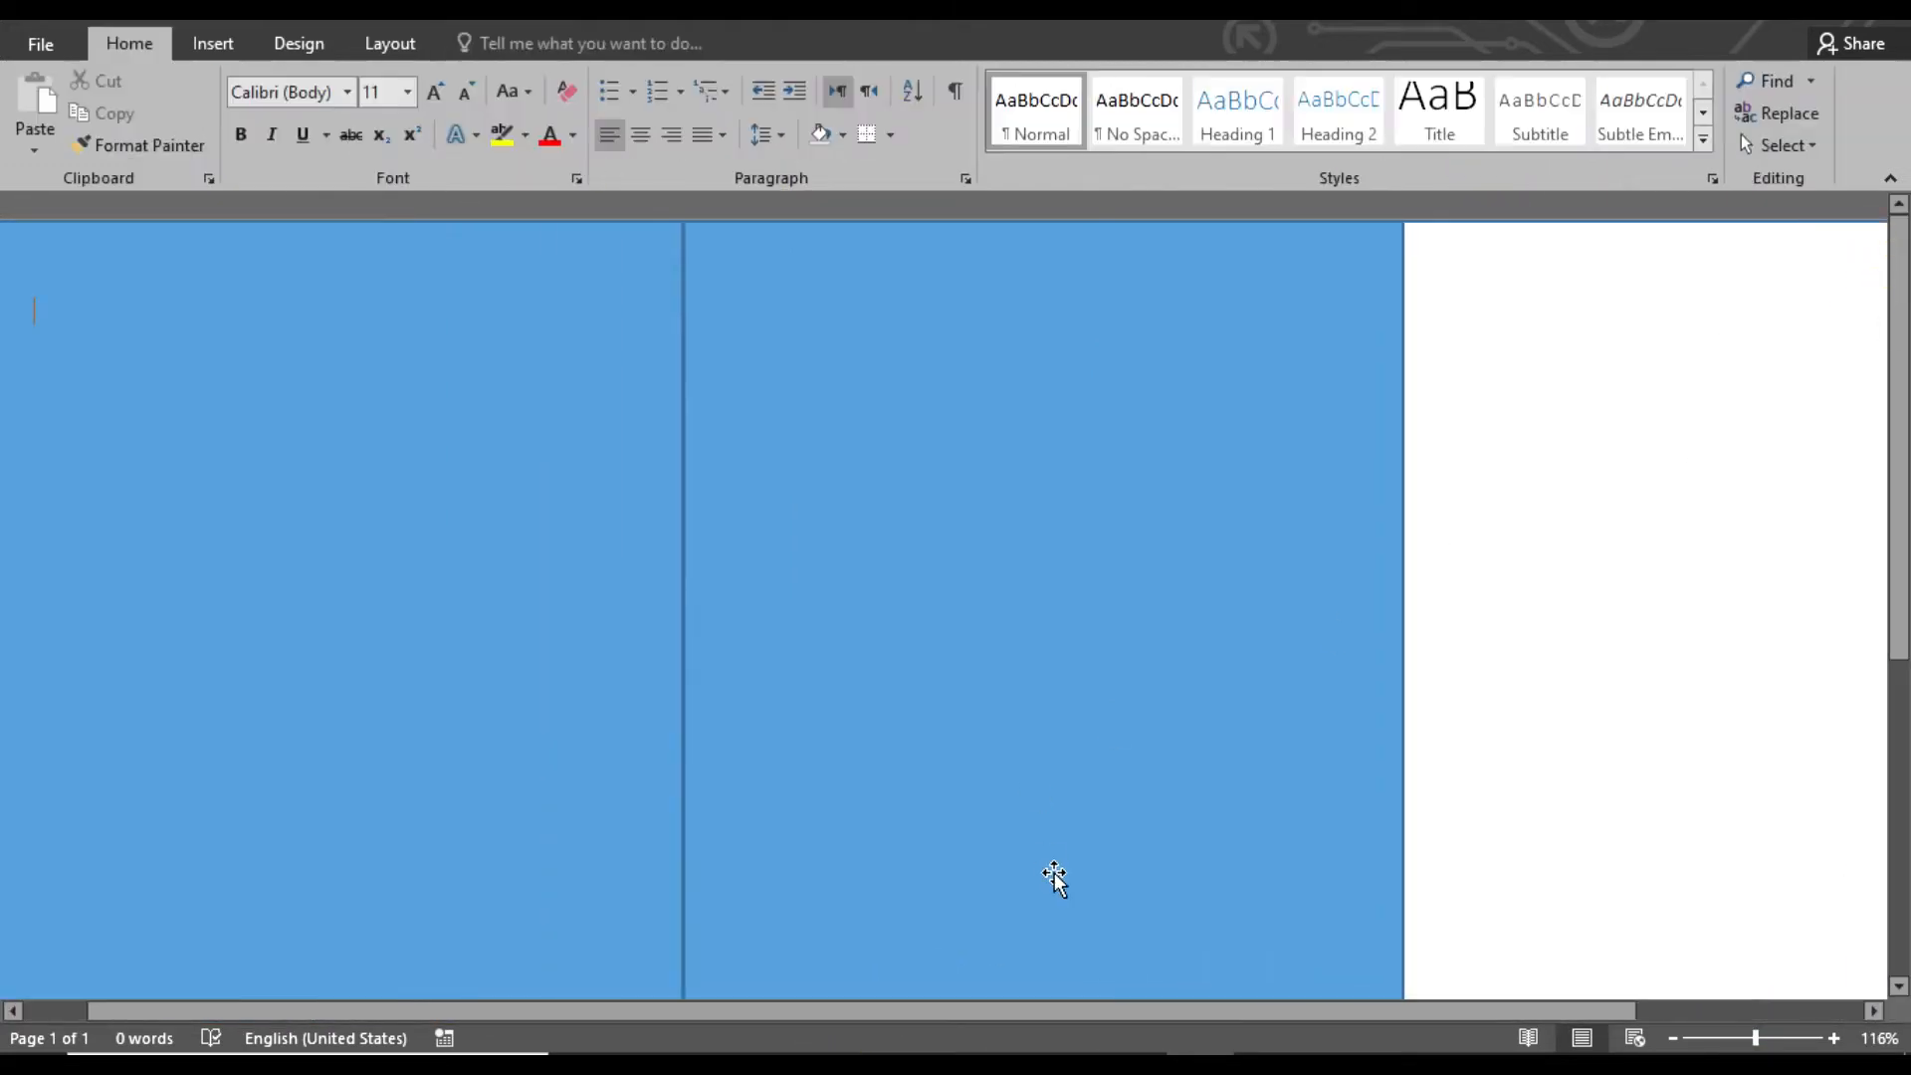
left_click_drag(1107, 1011, 1443, 1011)
left_click(205, 43)
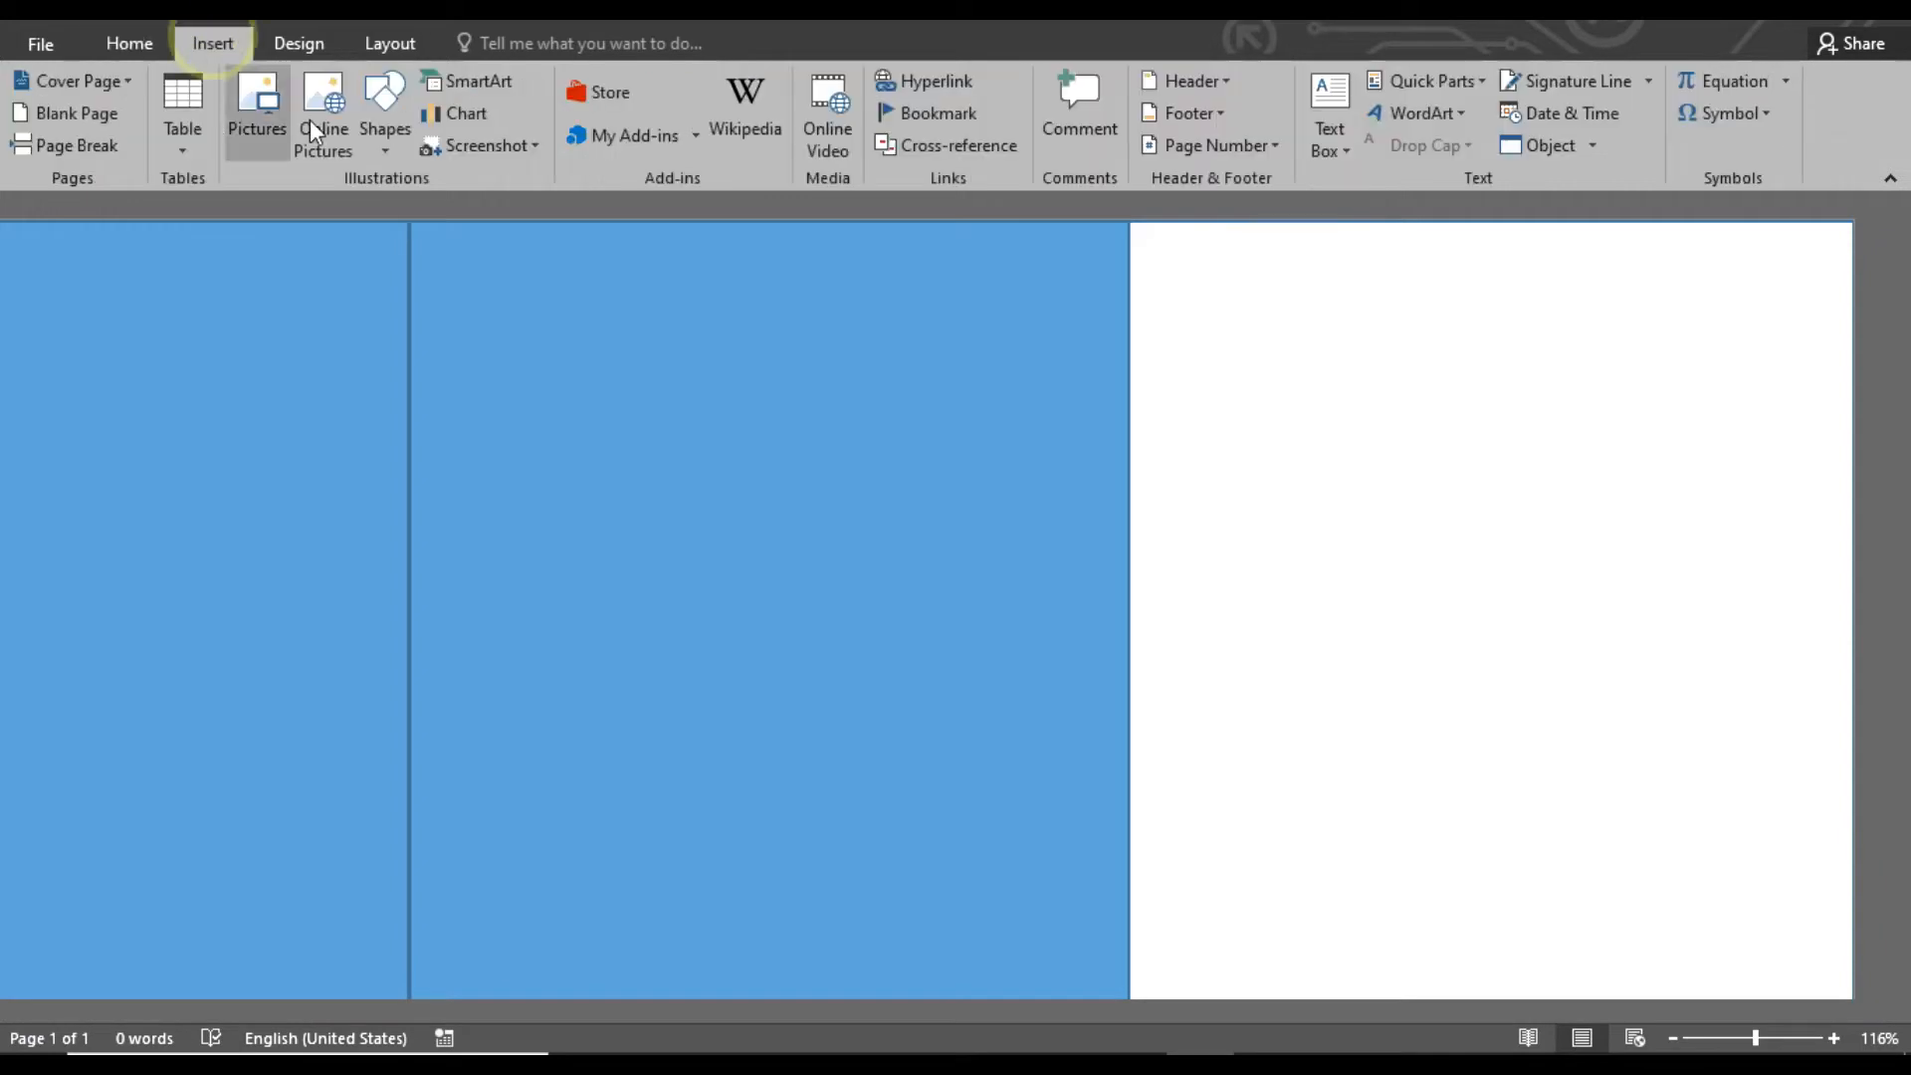
left_click(384, 110)
left_click(463, 196)
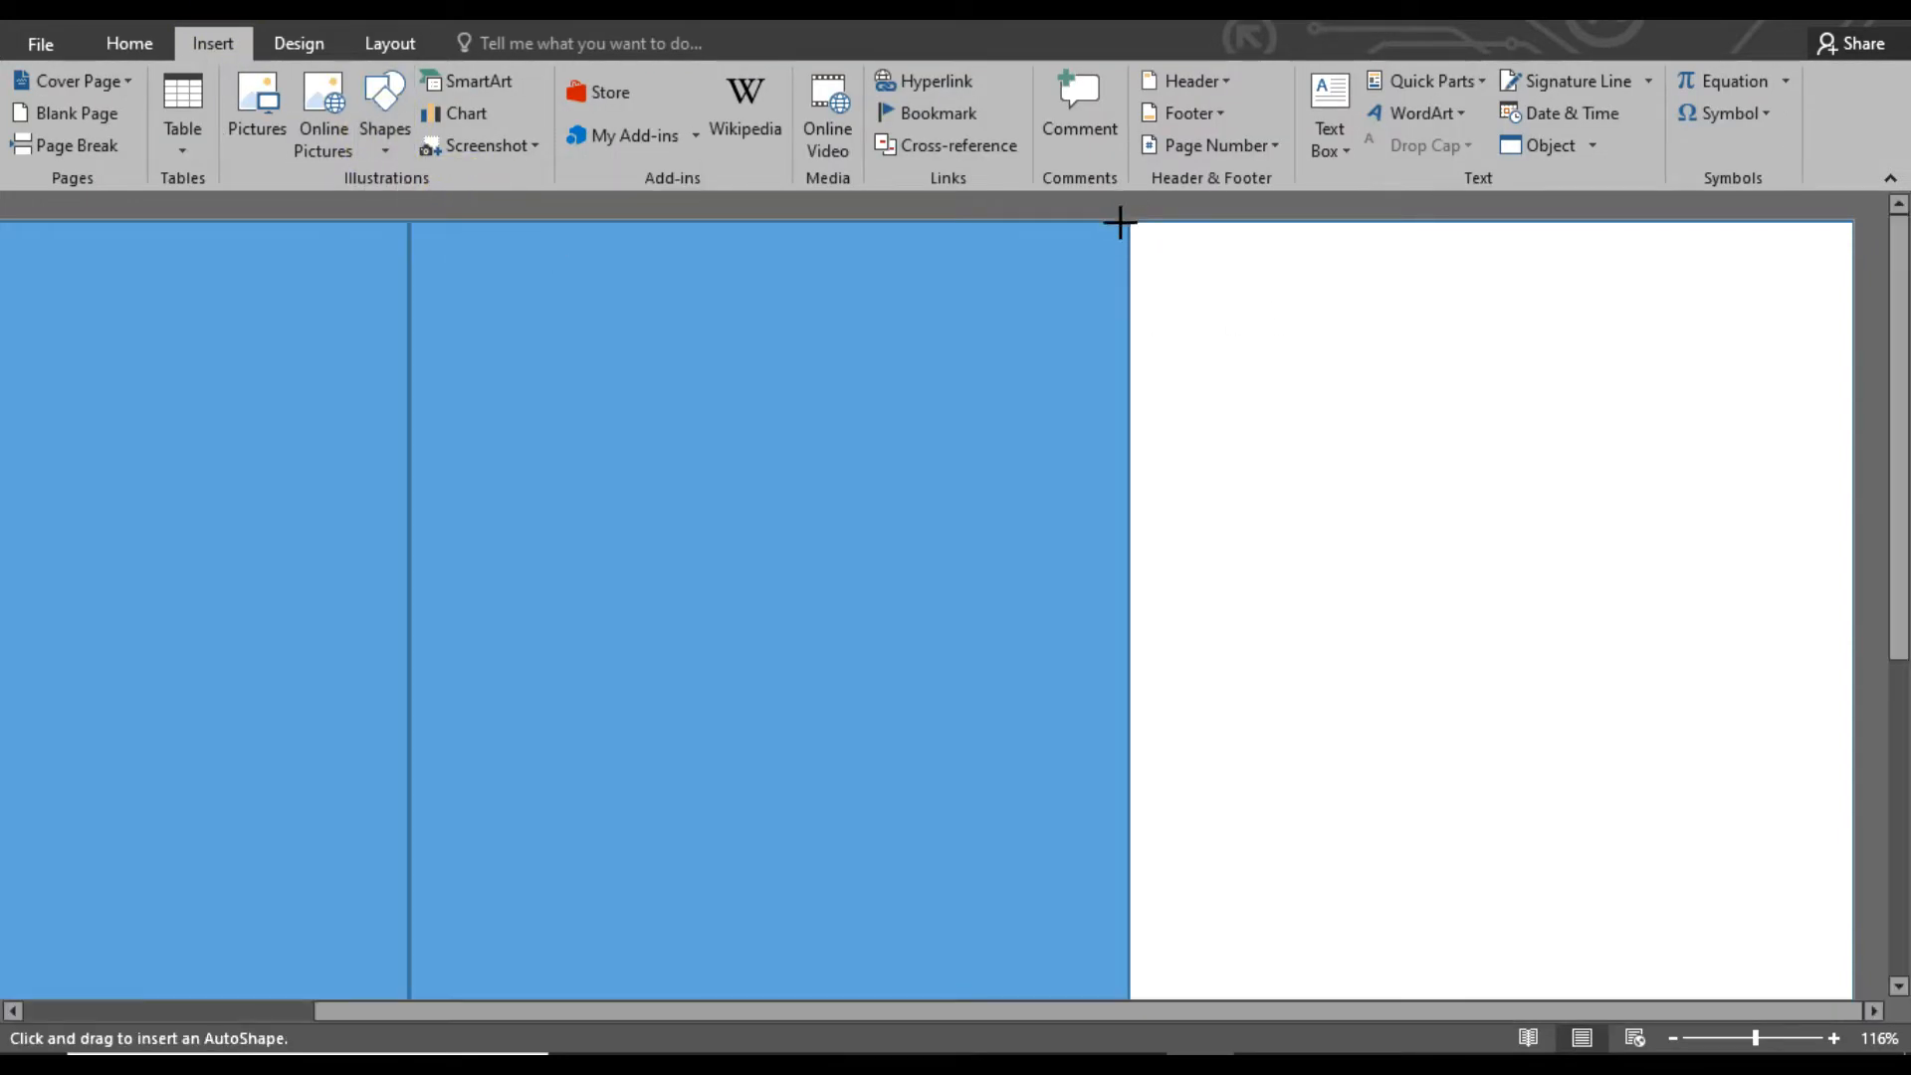
left_click_drag(1130, 225, 1851, 490)
Fill the rectangle at the top of the white panel with the dark gold theme color
left_click(685, 82)
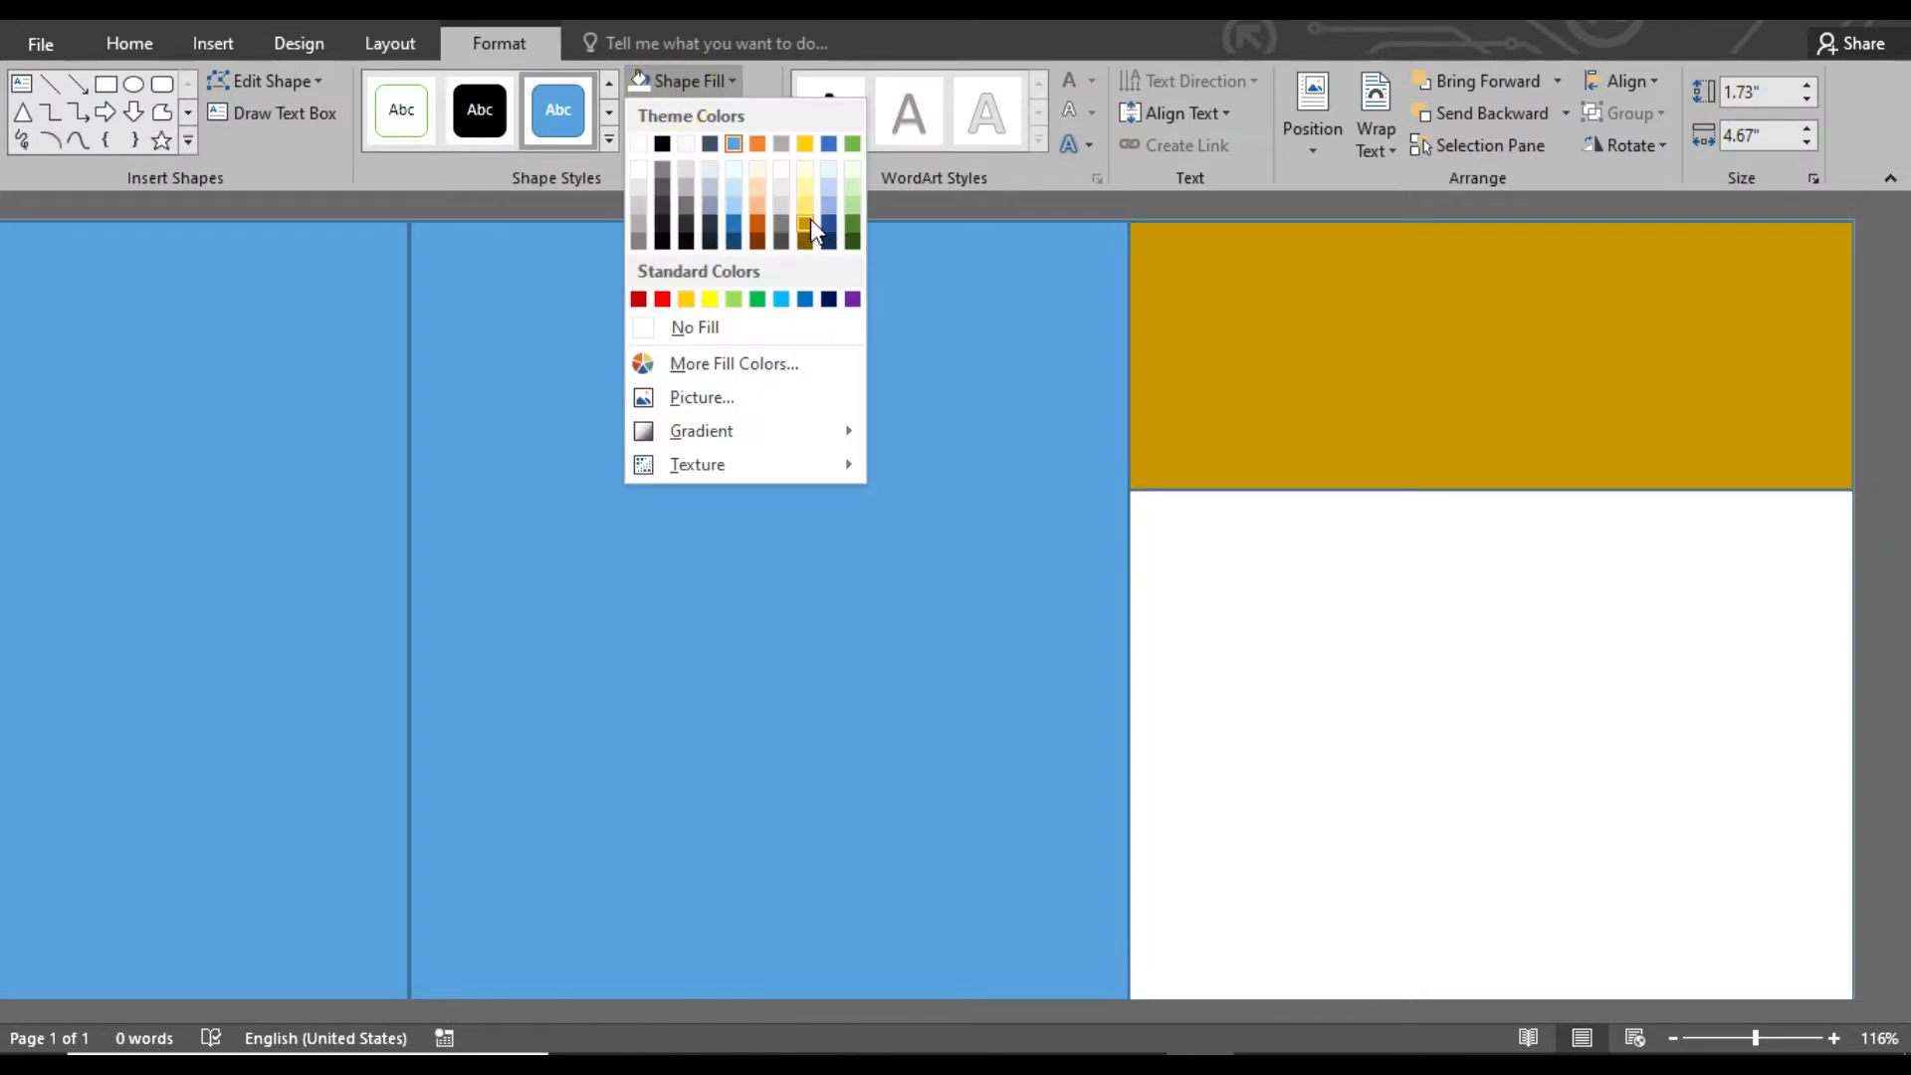
left_click(802, 199)
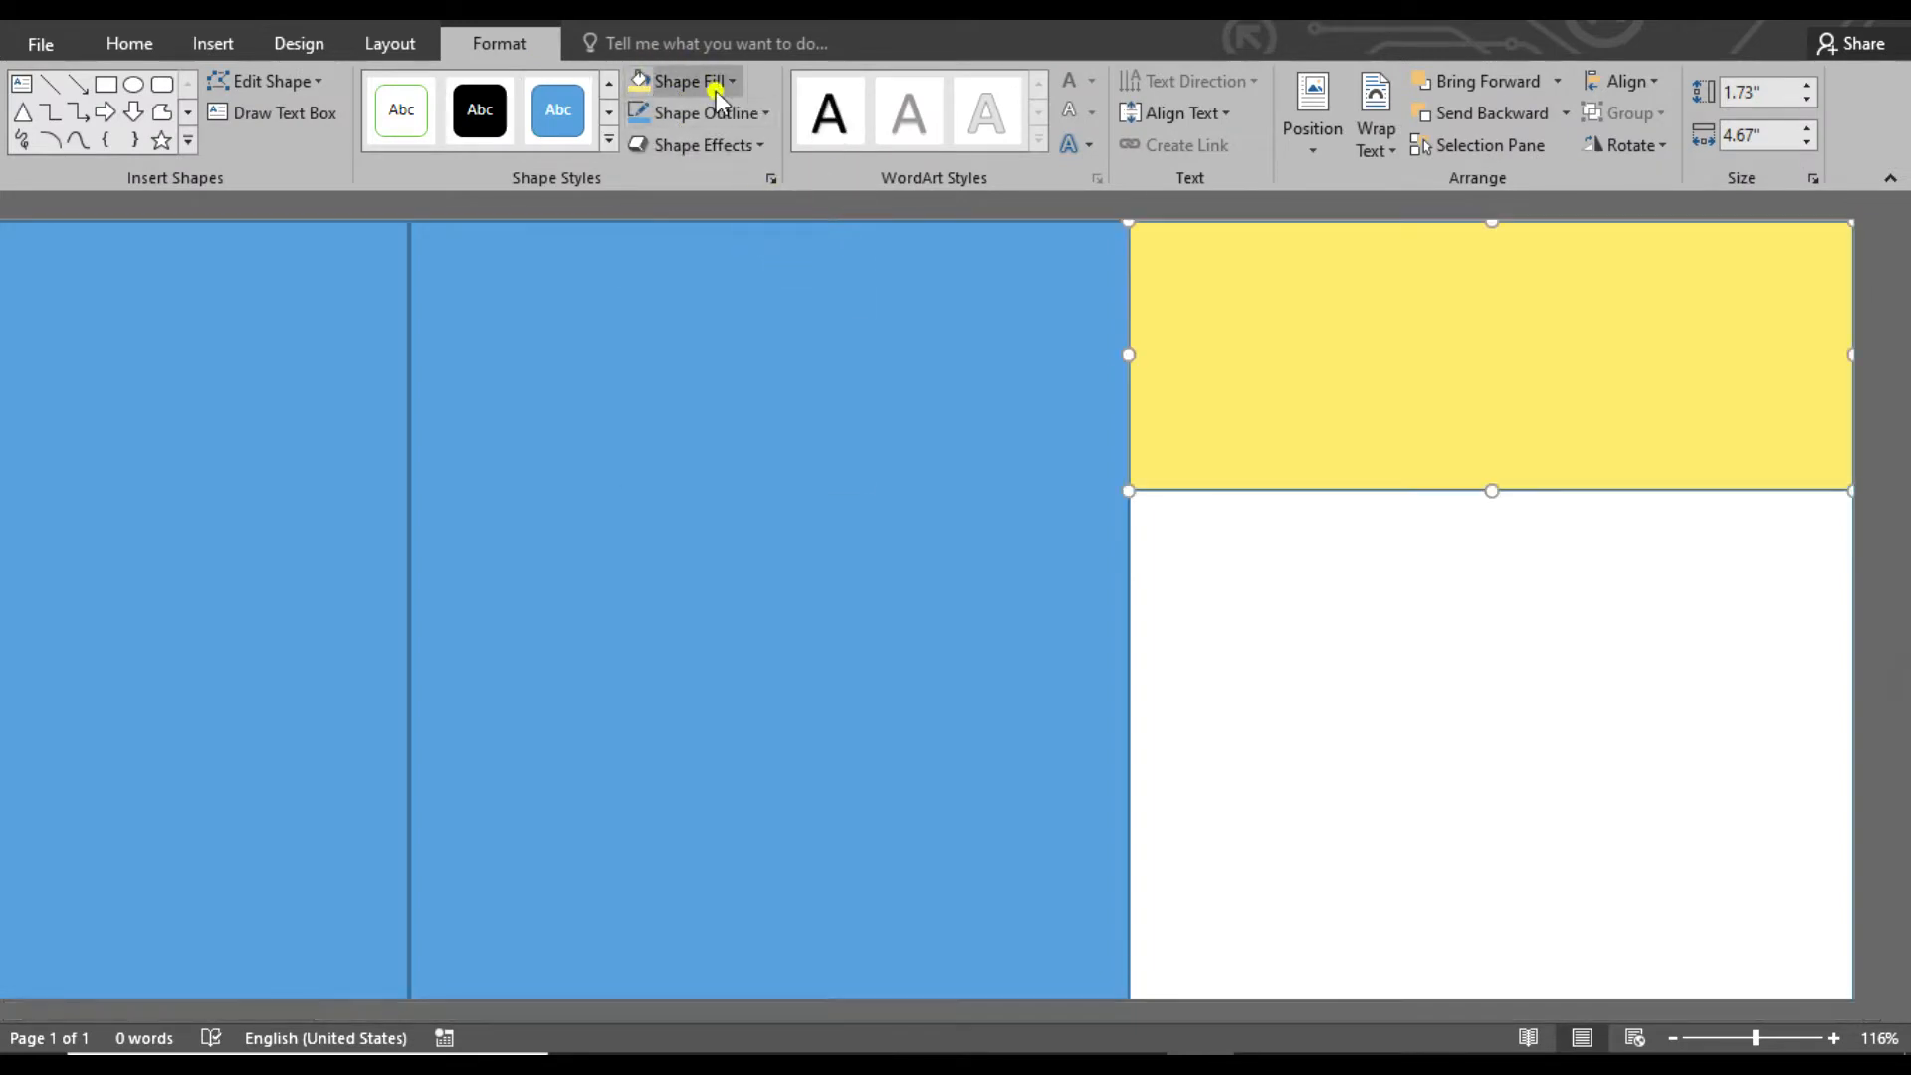
left_click(715, 87)
left_click(807, 219)
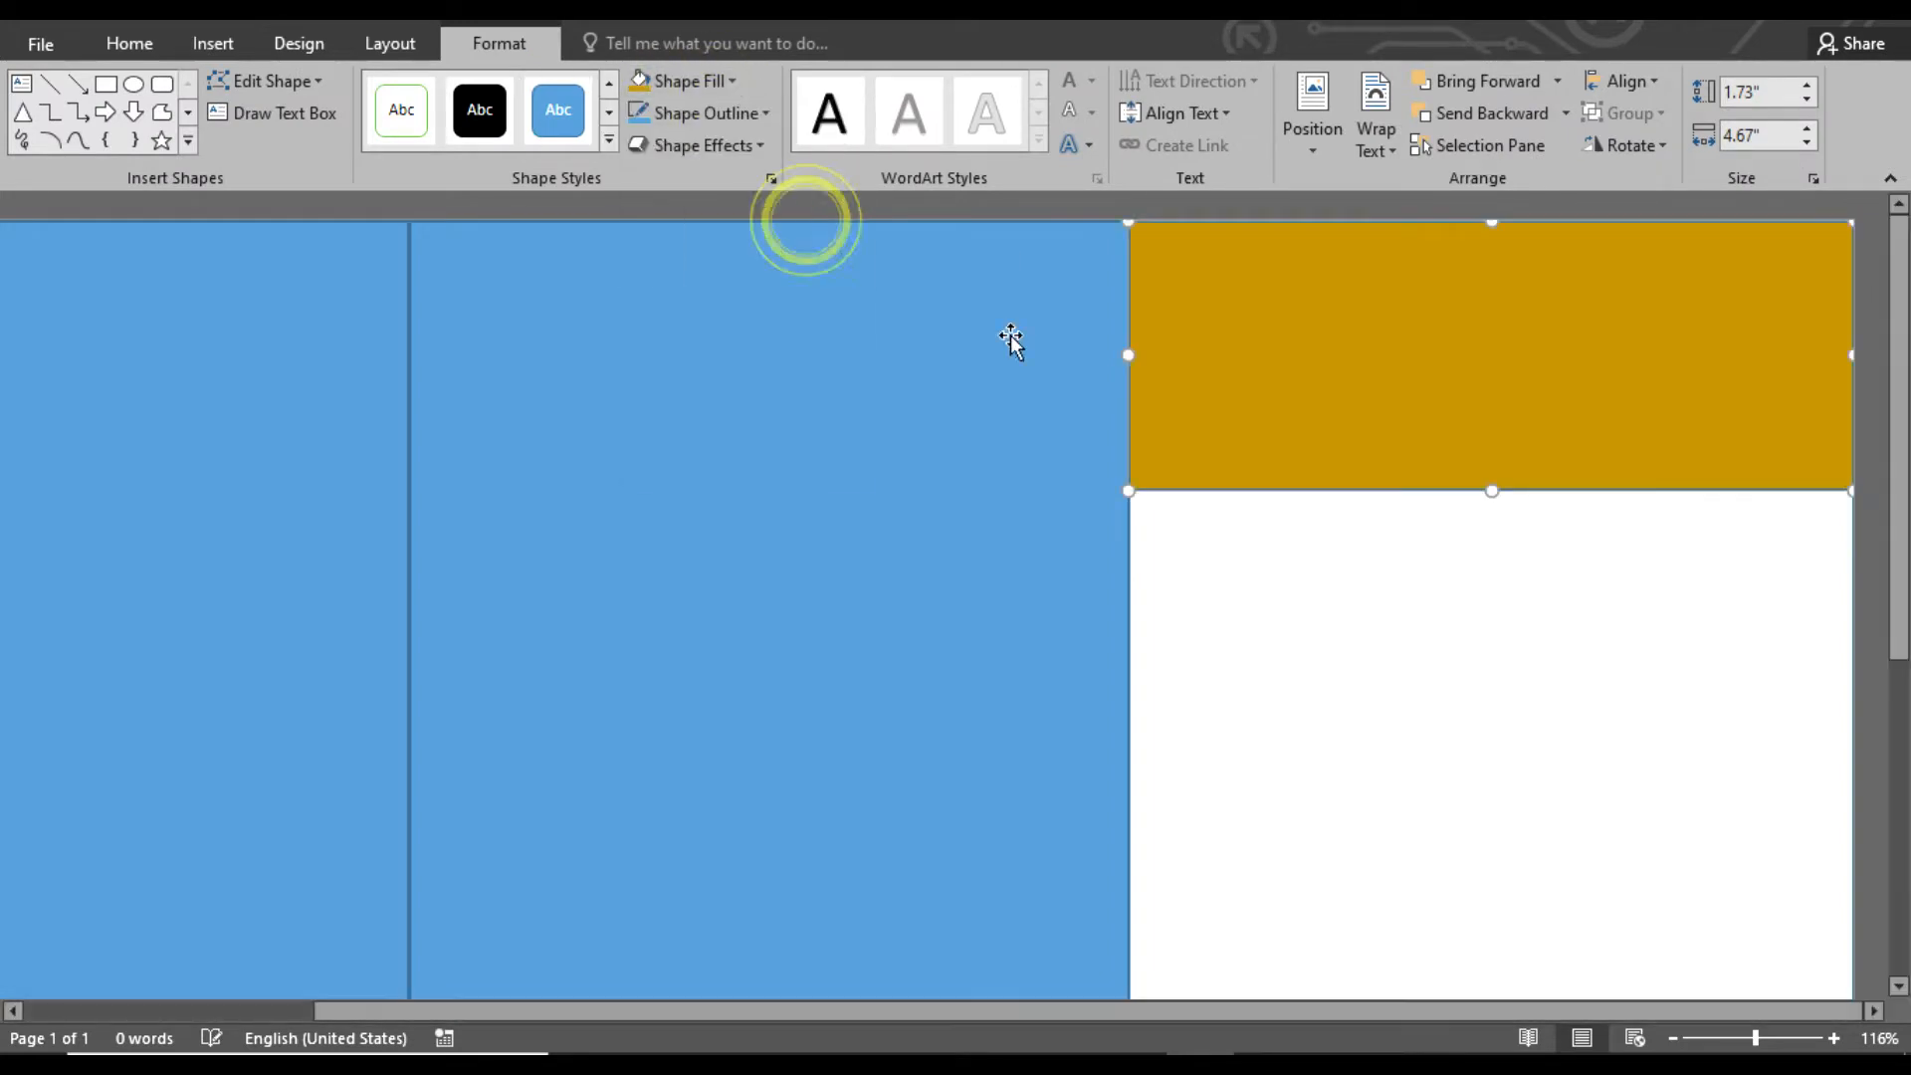
Edit the gold rectangle's points to bend its lower edge into a wave that dips first and then rises
right_click(1203, 459)
left_click(1284, 653)
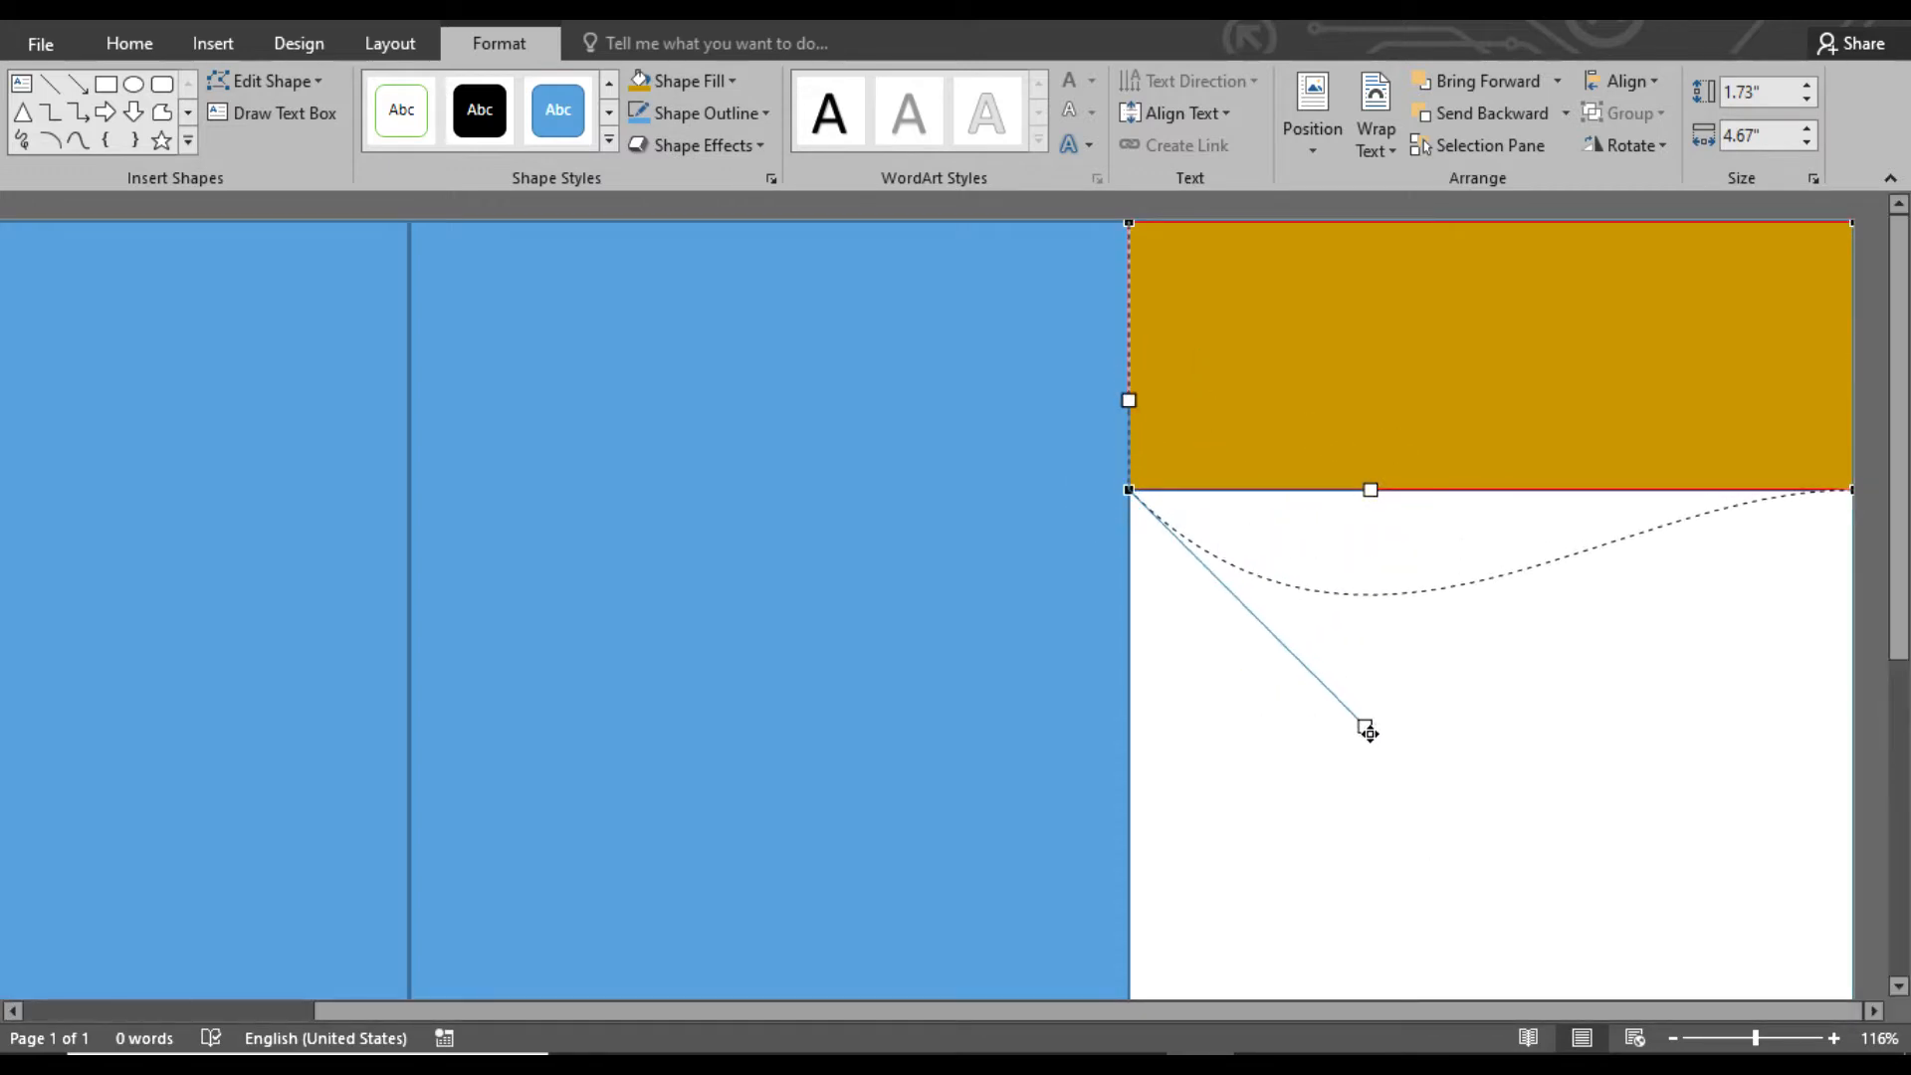
left_click_drag(1367, 733, 1366, 739)
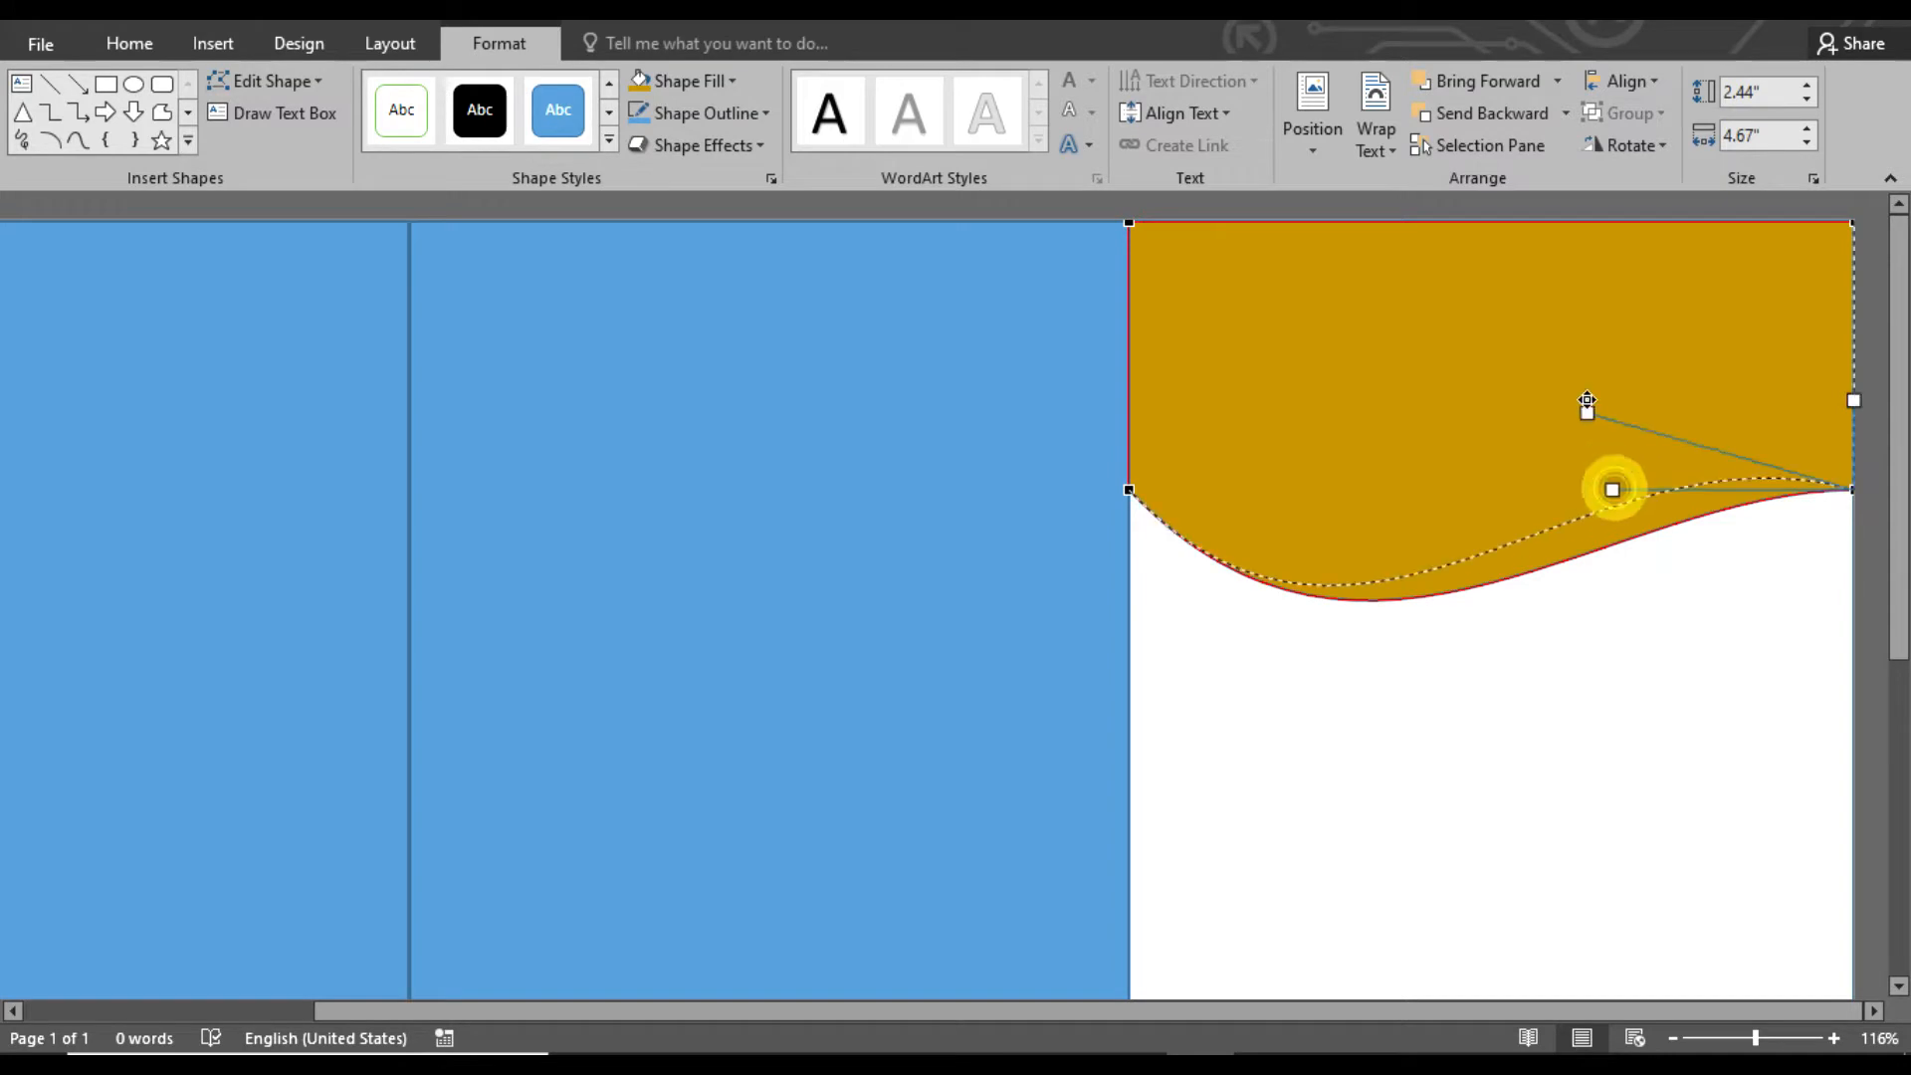
left_click_drag(1566, 304, 1562, 302)
left_click(1858, 412)
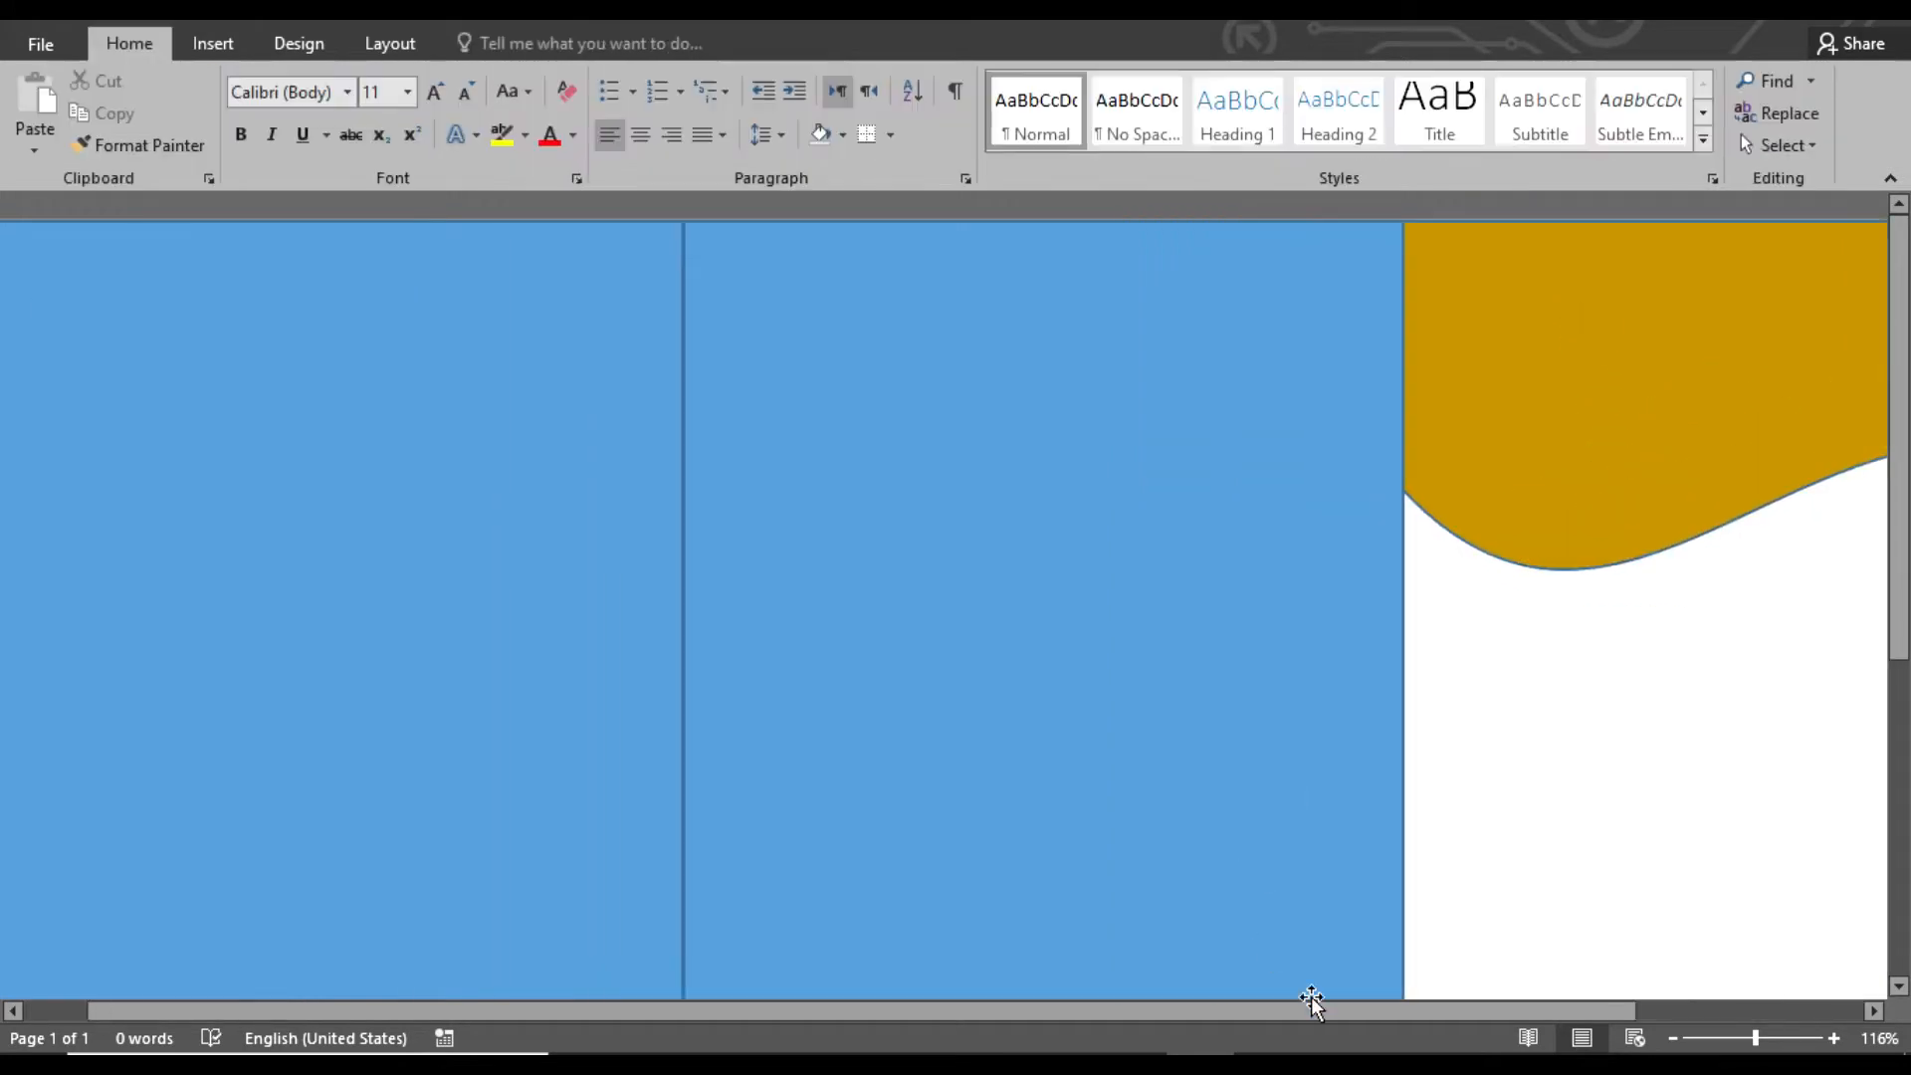
Remove the outline from the gold wave shape
left_click(1314, 997)
left_click_drag(1435, 1000, 1550, 1005)
left_click(1473, 439)
left_click(766, 113)
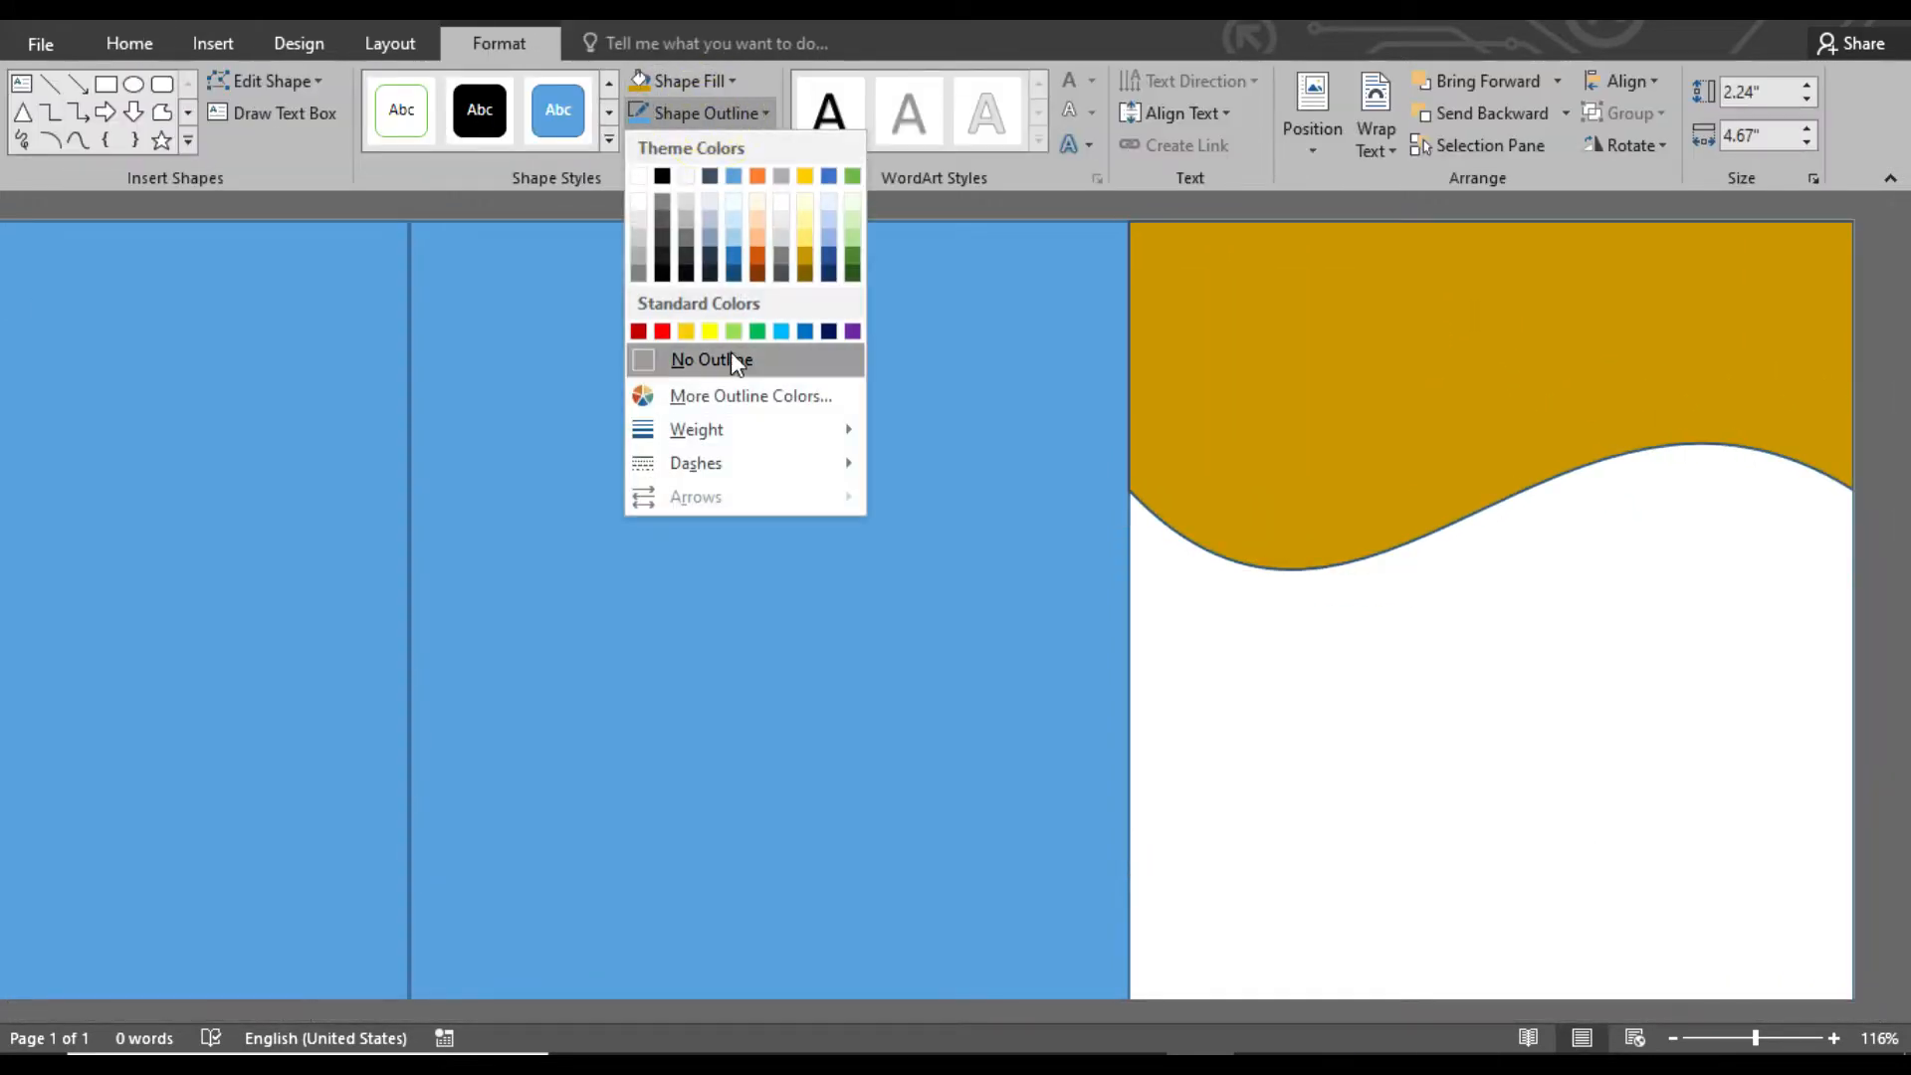
left_click(735, 358)
Overlay a copy of the gold wave slightly higher and fill it with the darkest gold-brown theme color
key("Escape")
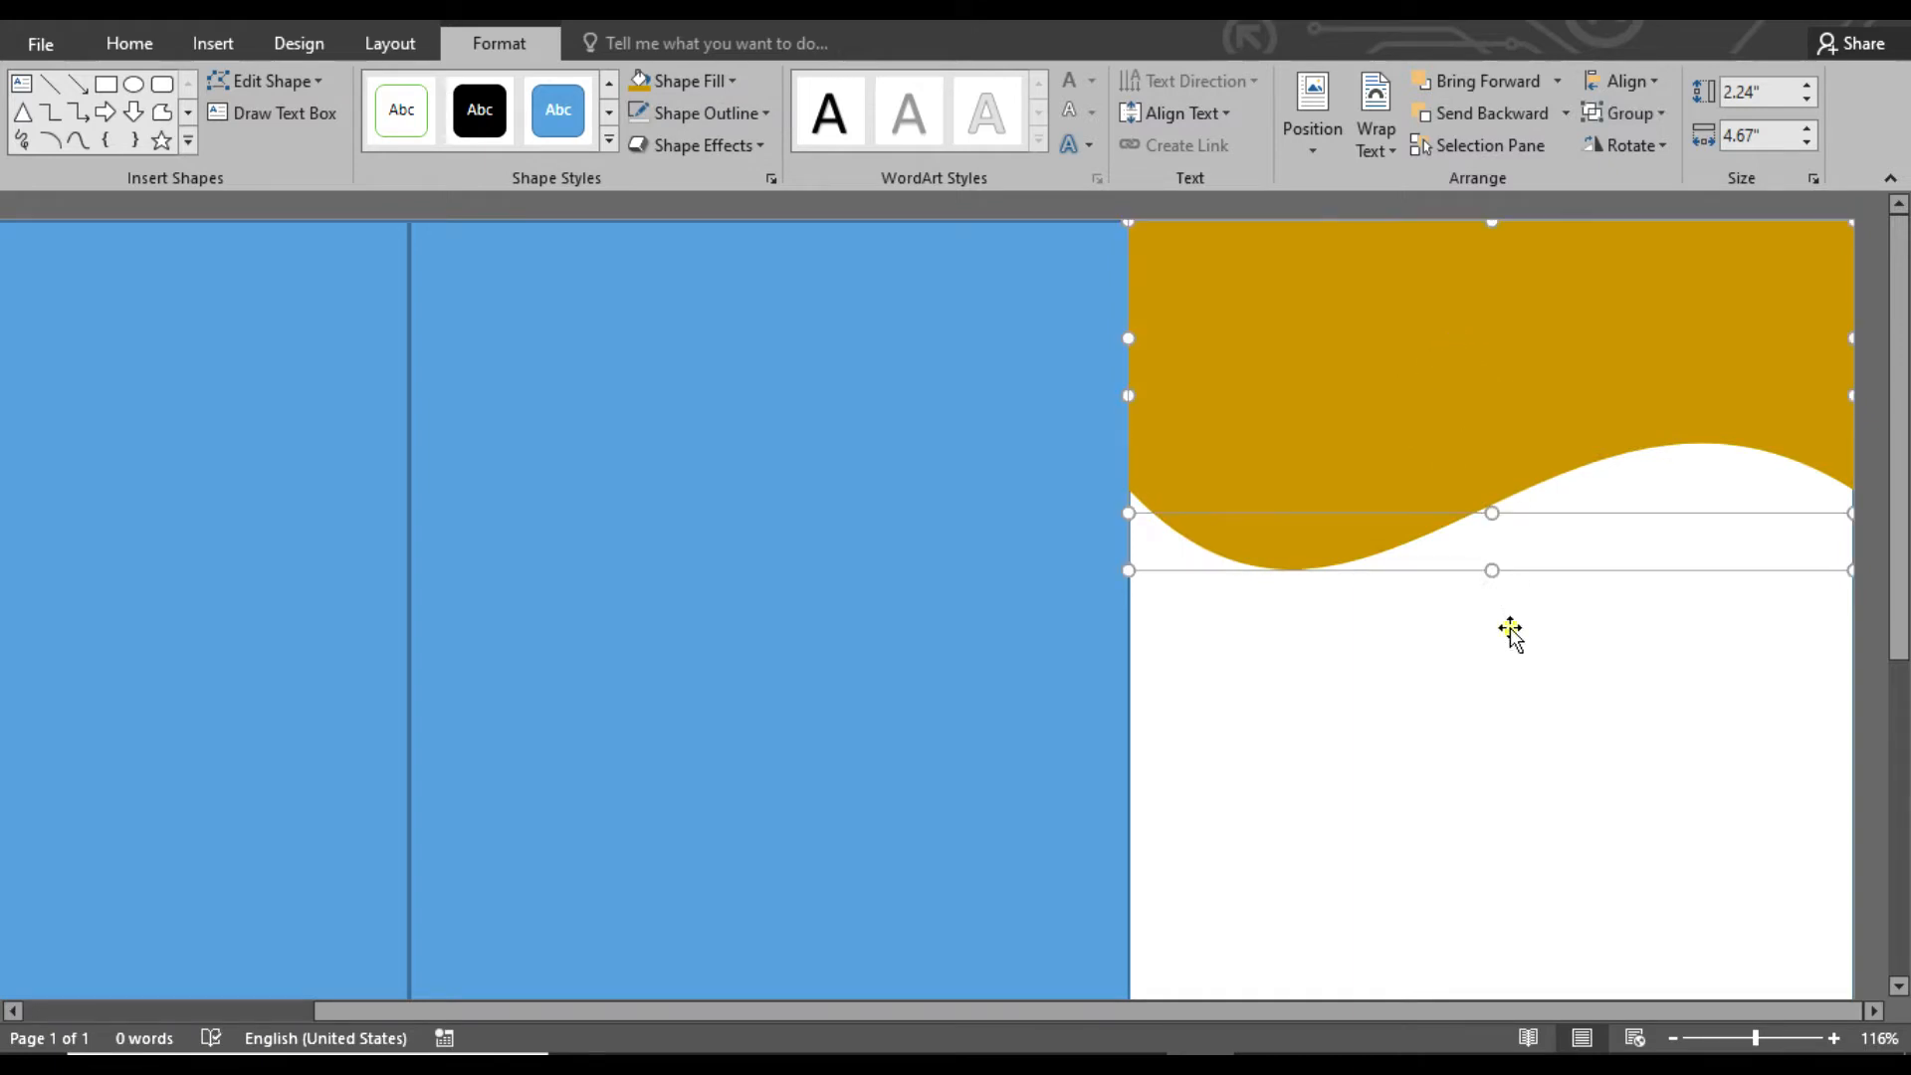
left_click(732, 80)
left_click(806, 187)
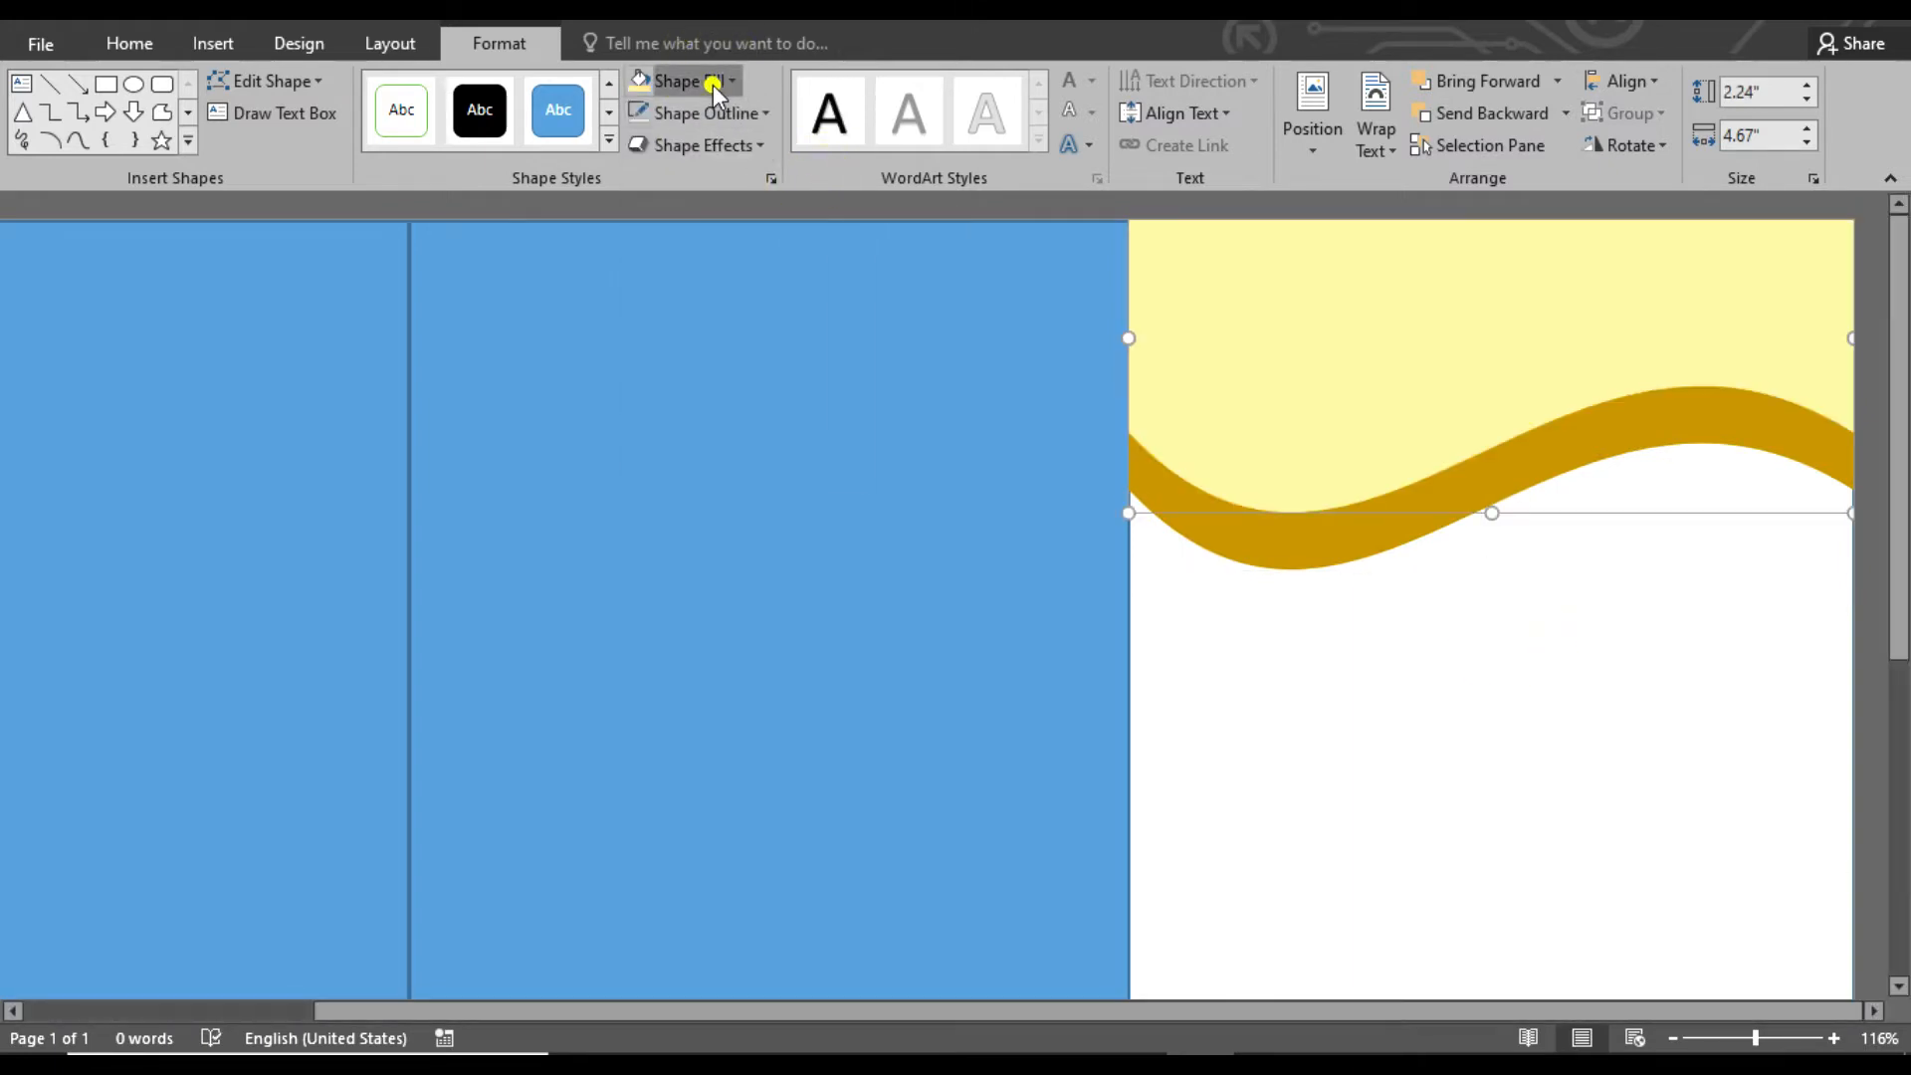
left_click(732, 80)
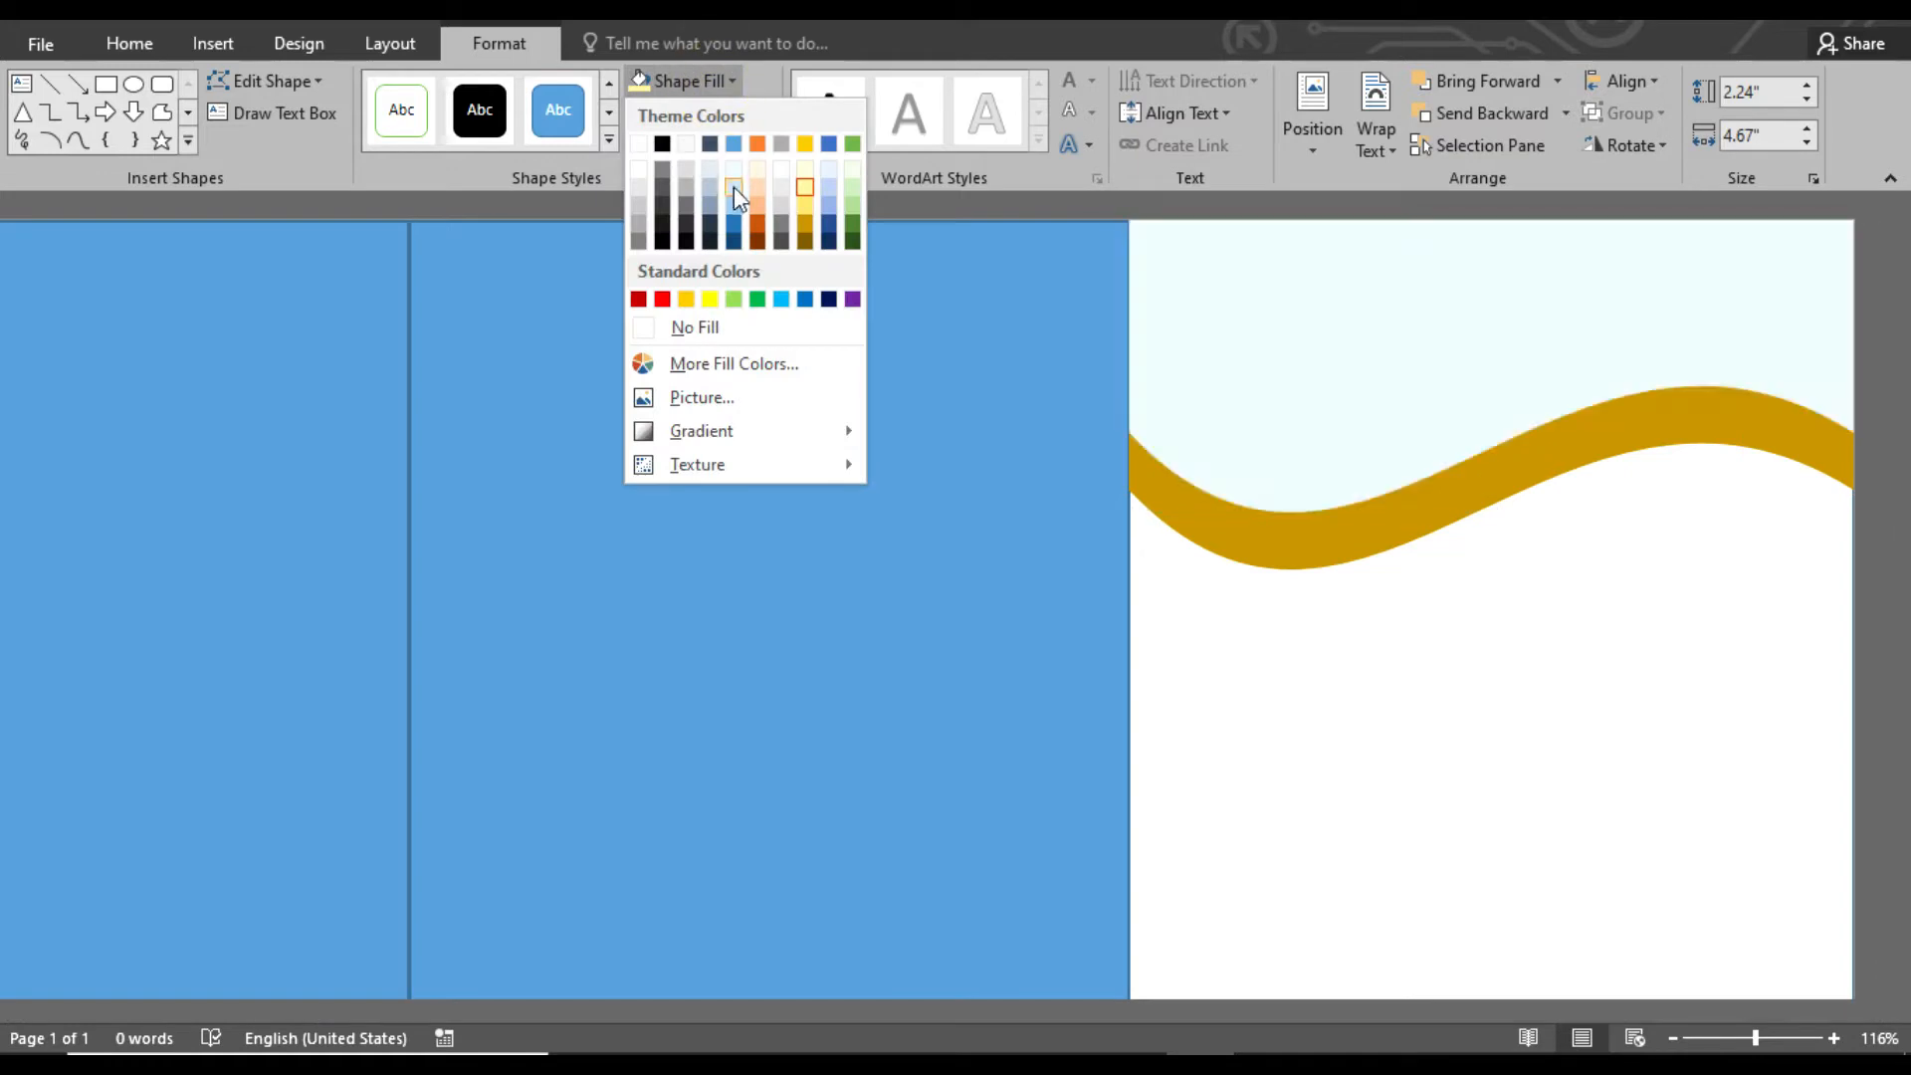
left_click(805, 239)
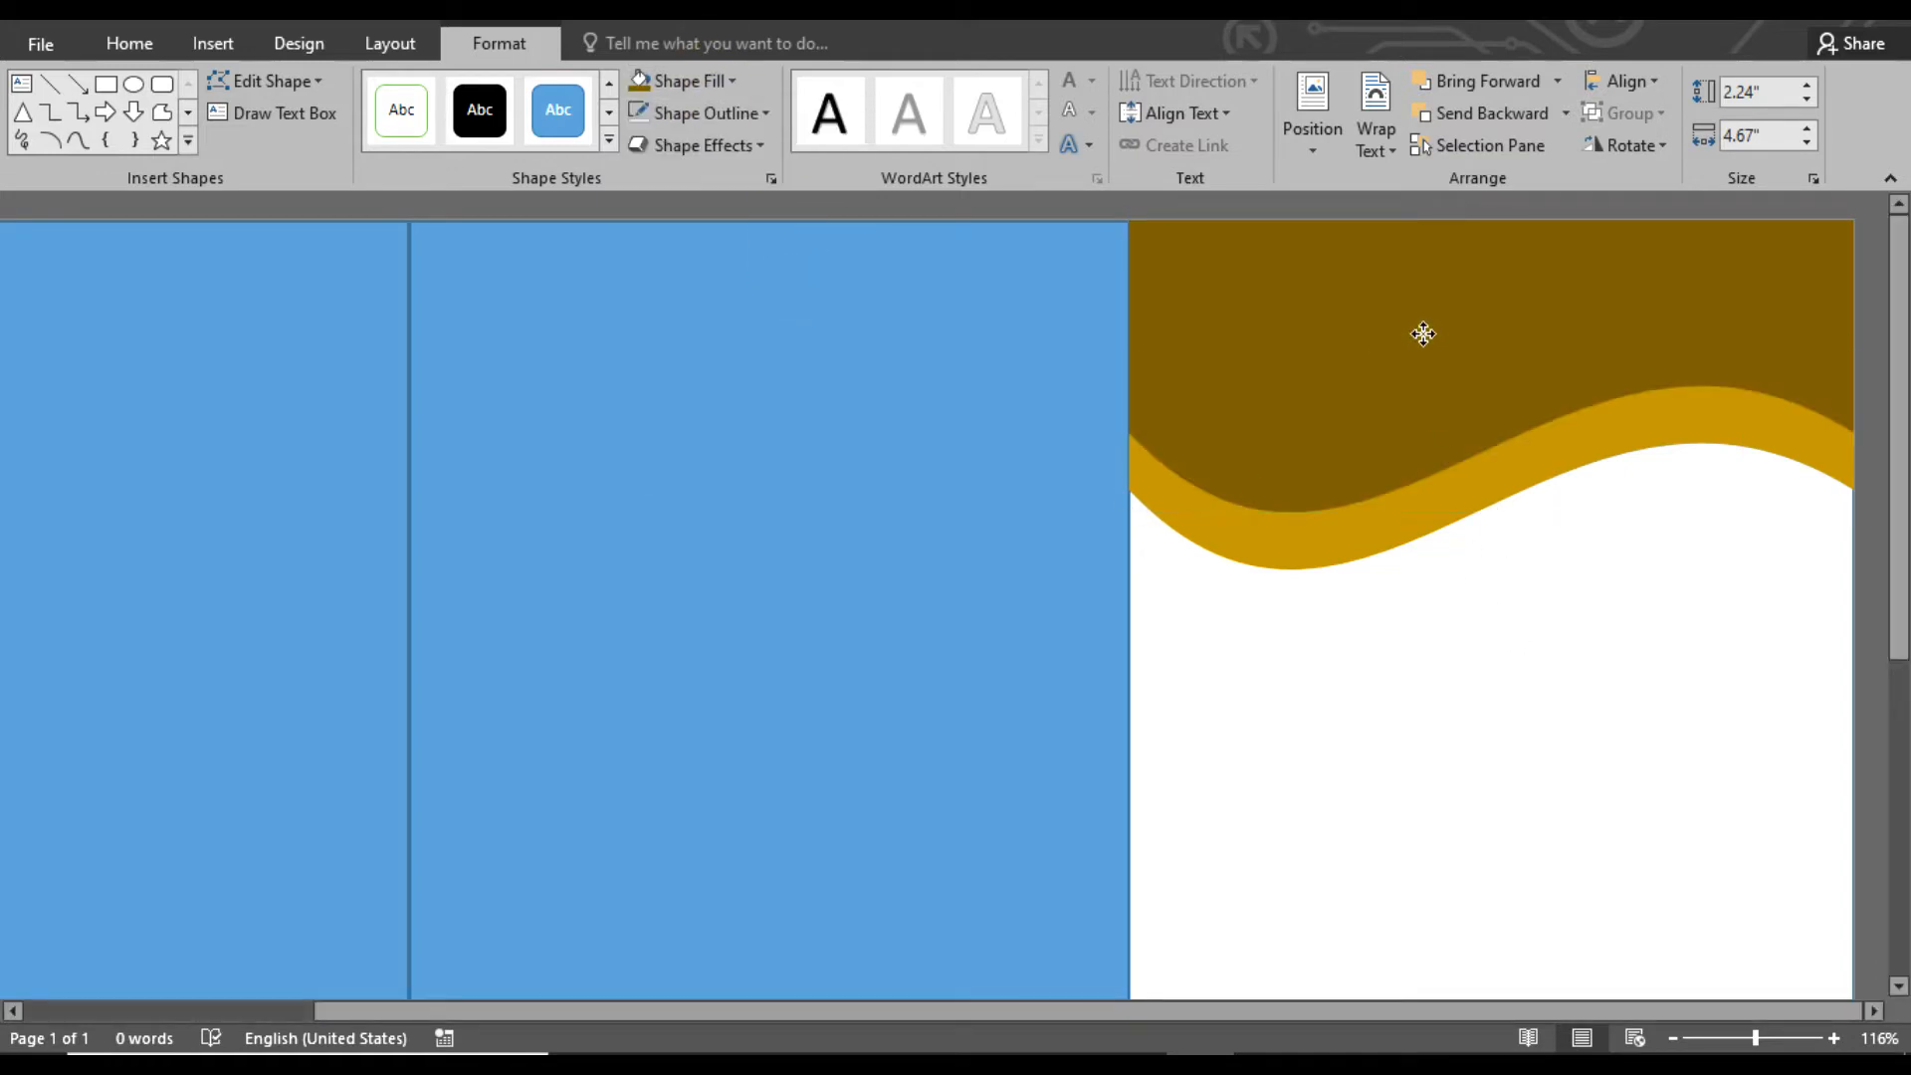
Overlay another wave copy above the brown one and fill it with dark gold
left_click(1430, 670)
left_click(732, 81)
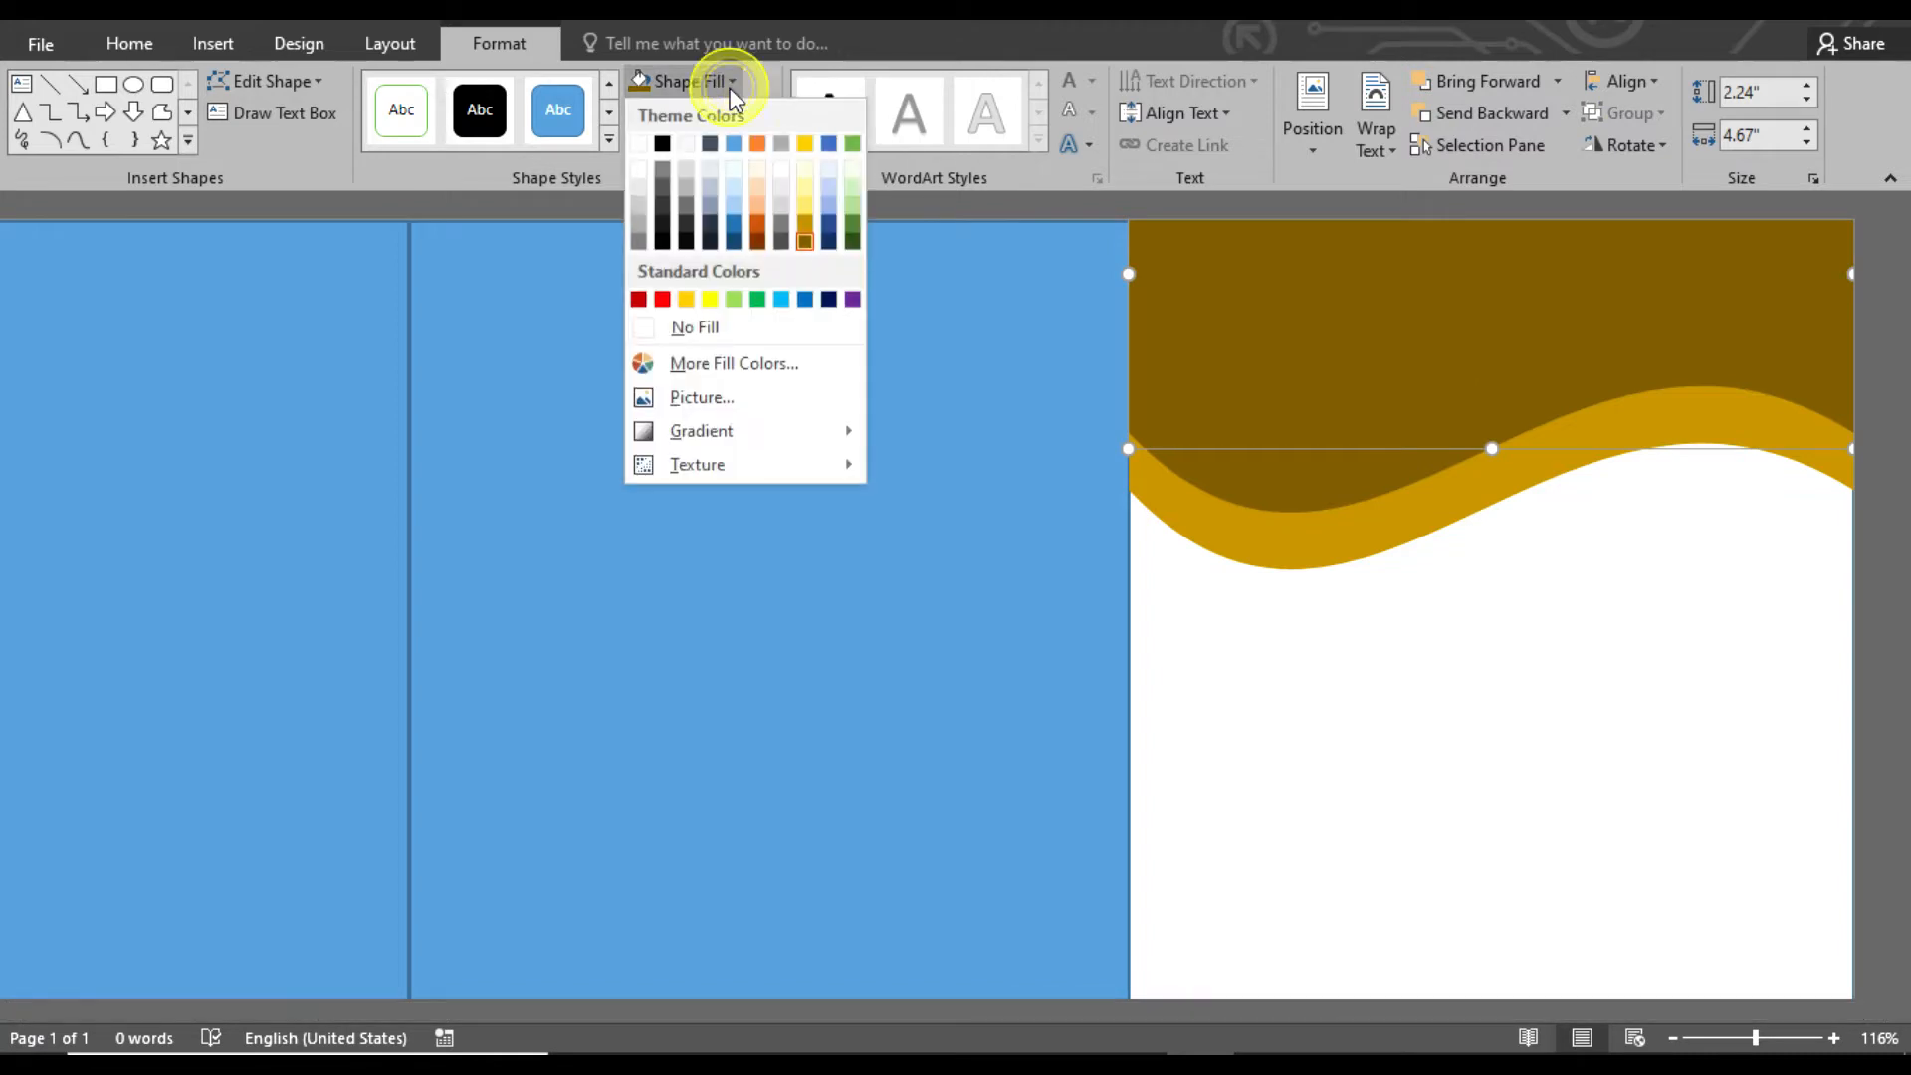
left_click(806, 219)
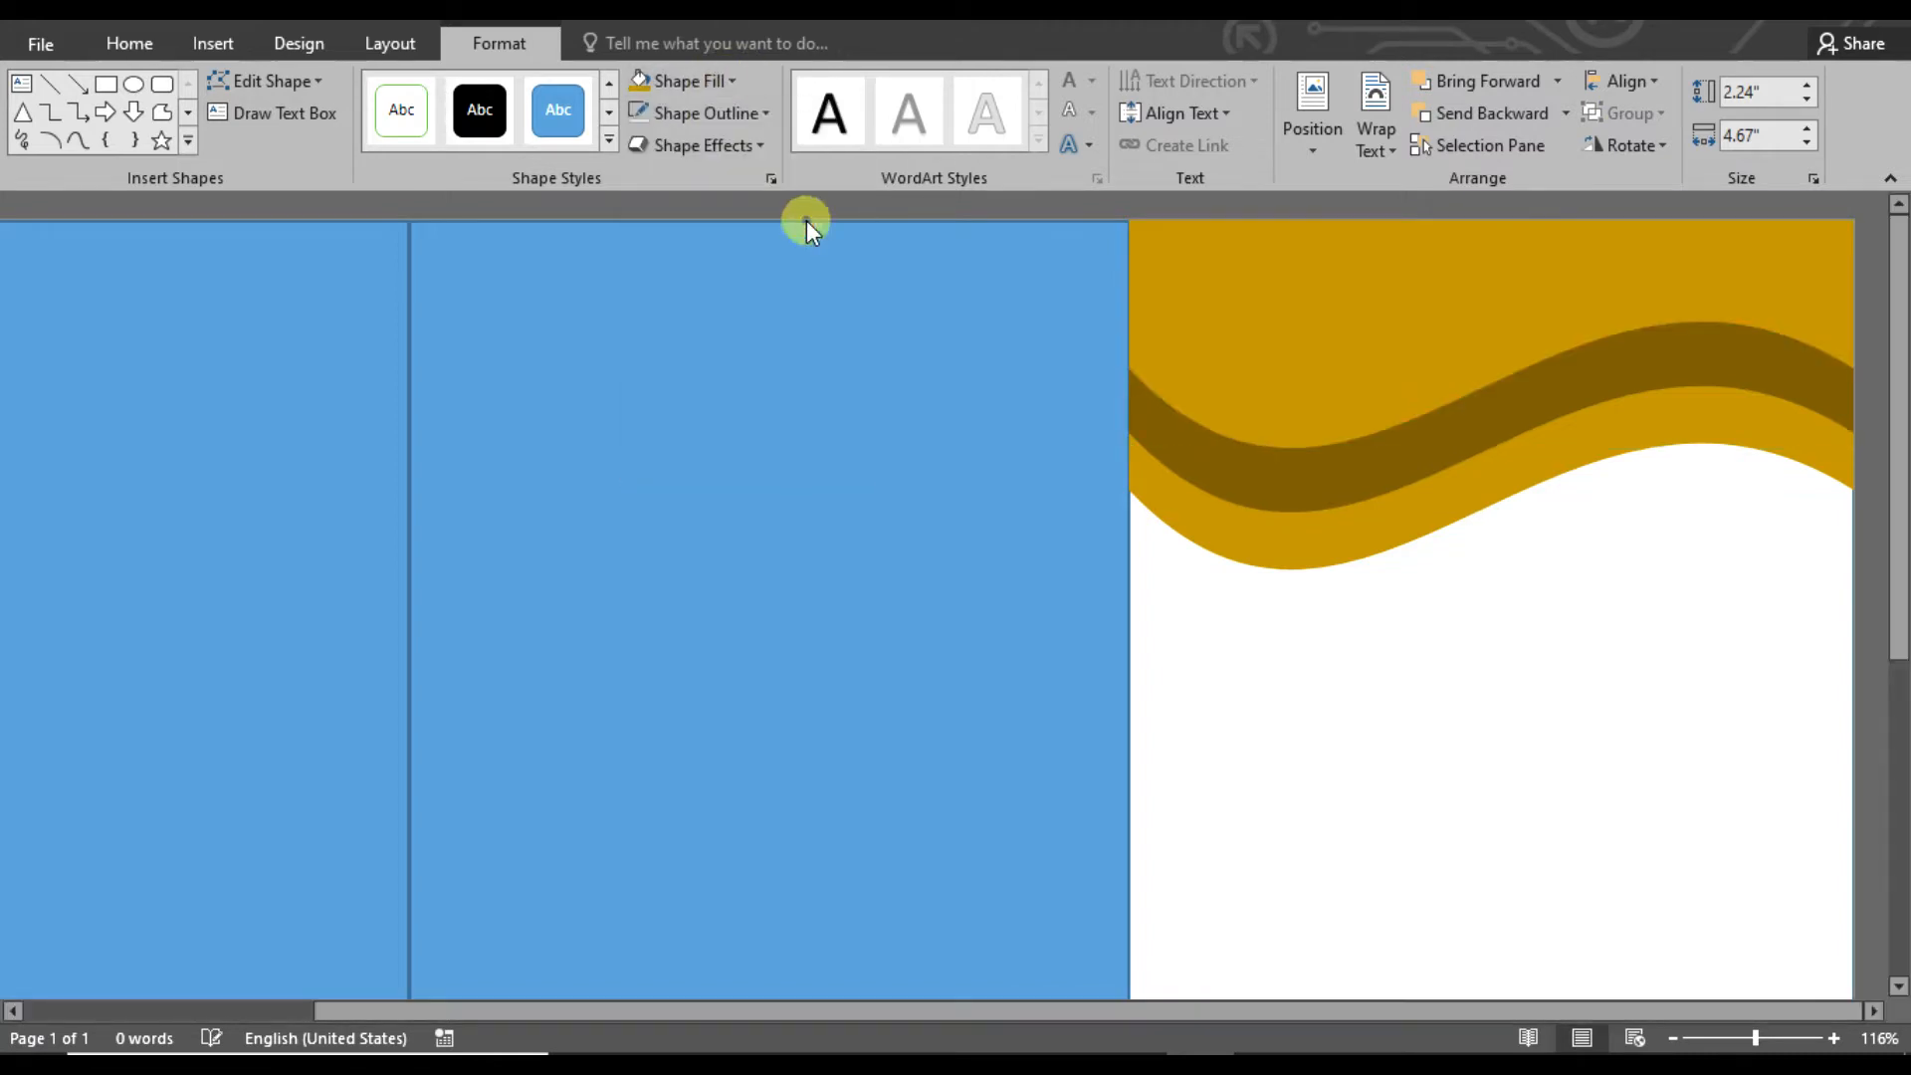
Draw an oval about 2.13" high and 4.61" wide at the bottom of the white panel, running partly off the page
left_click(1495, 694)
left_click_drag(1899, 458, 1905, 712)
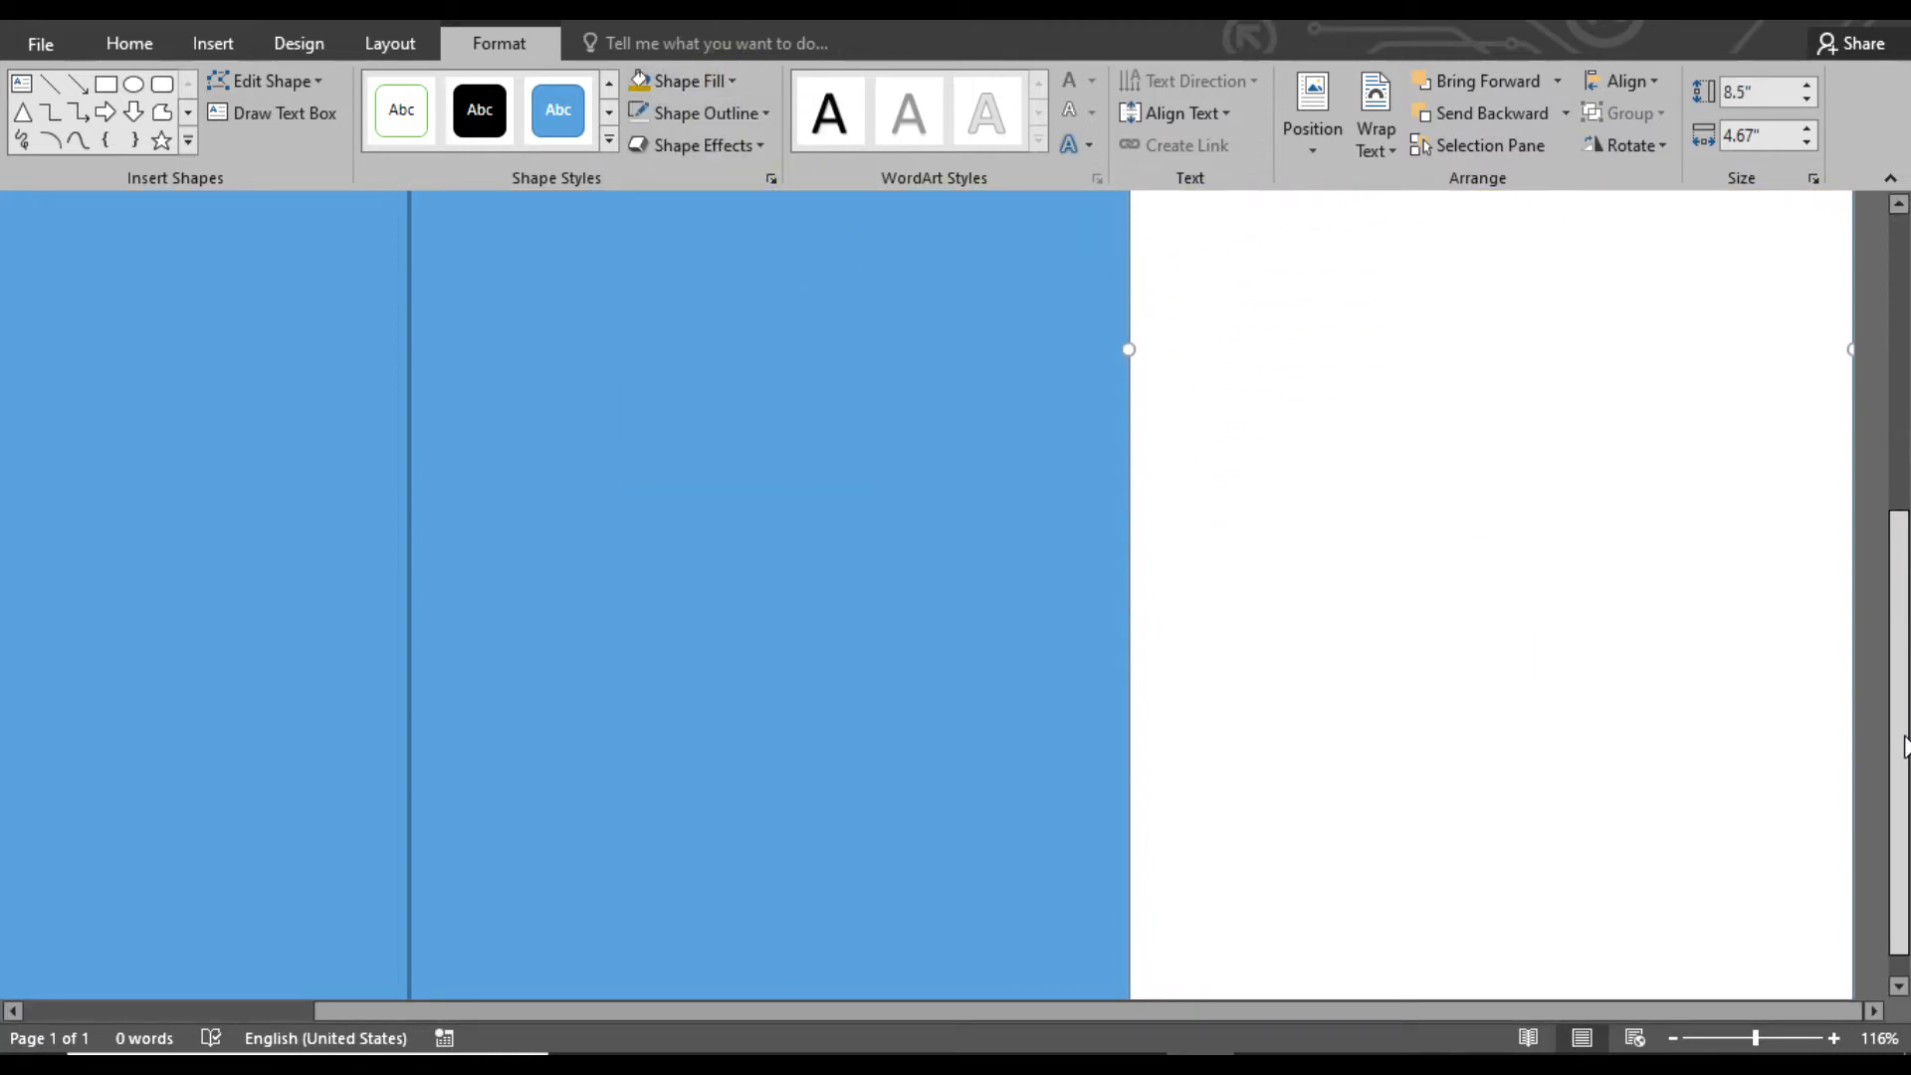
scroll(1722, 533, "down", 4, "ctrl")
left_click(1722, 532)
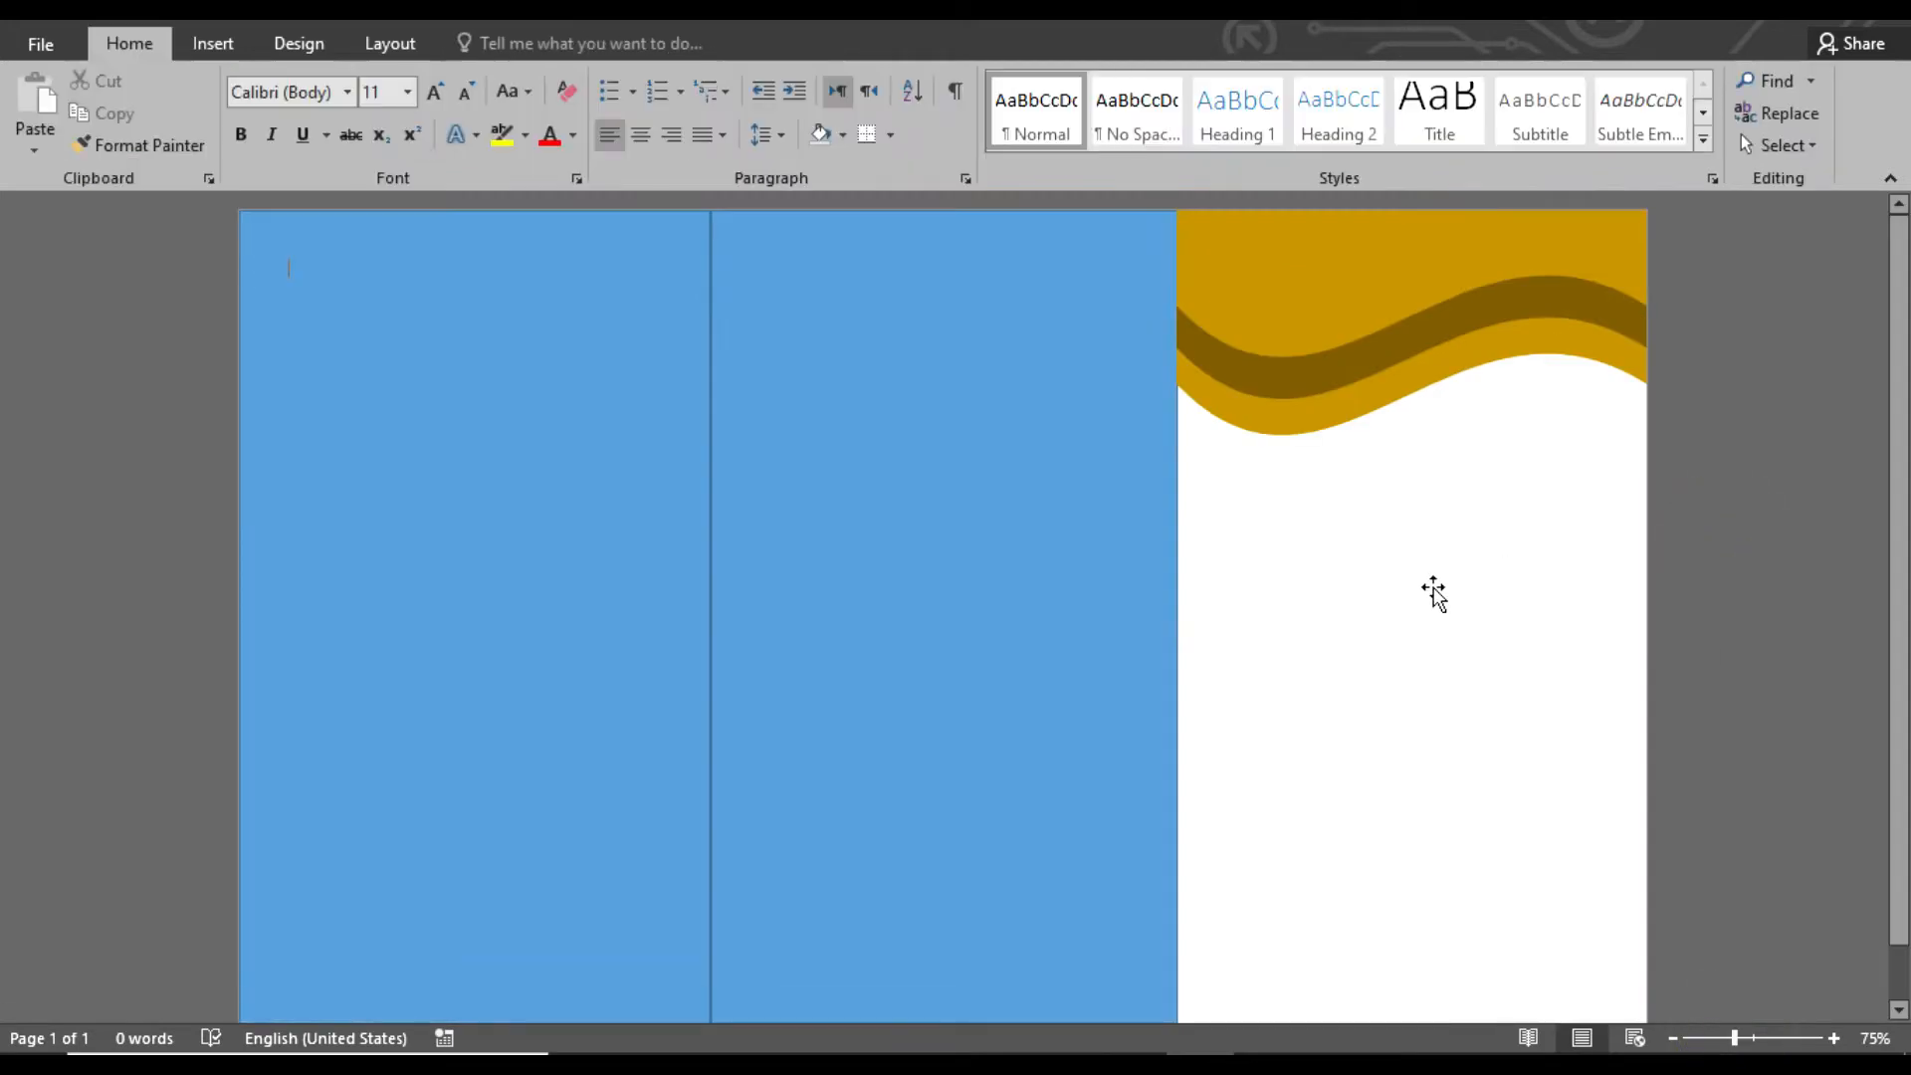
left_click(213, 43)
left_click(384, 108)
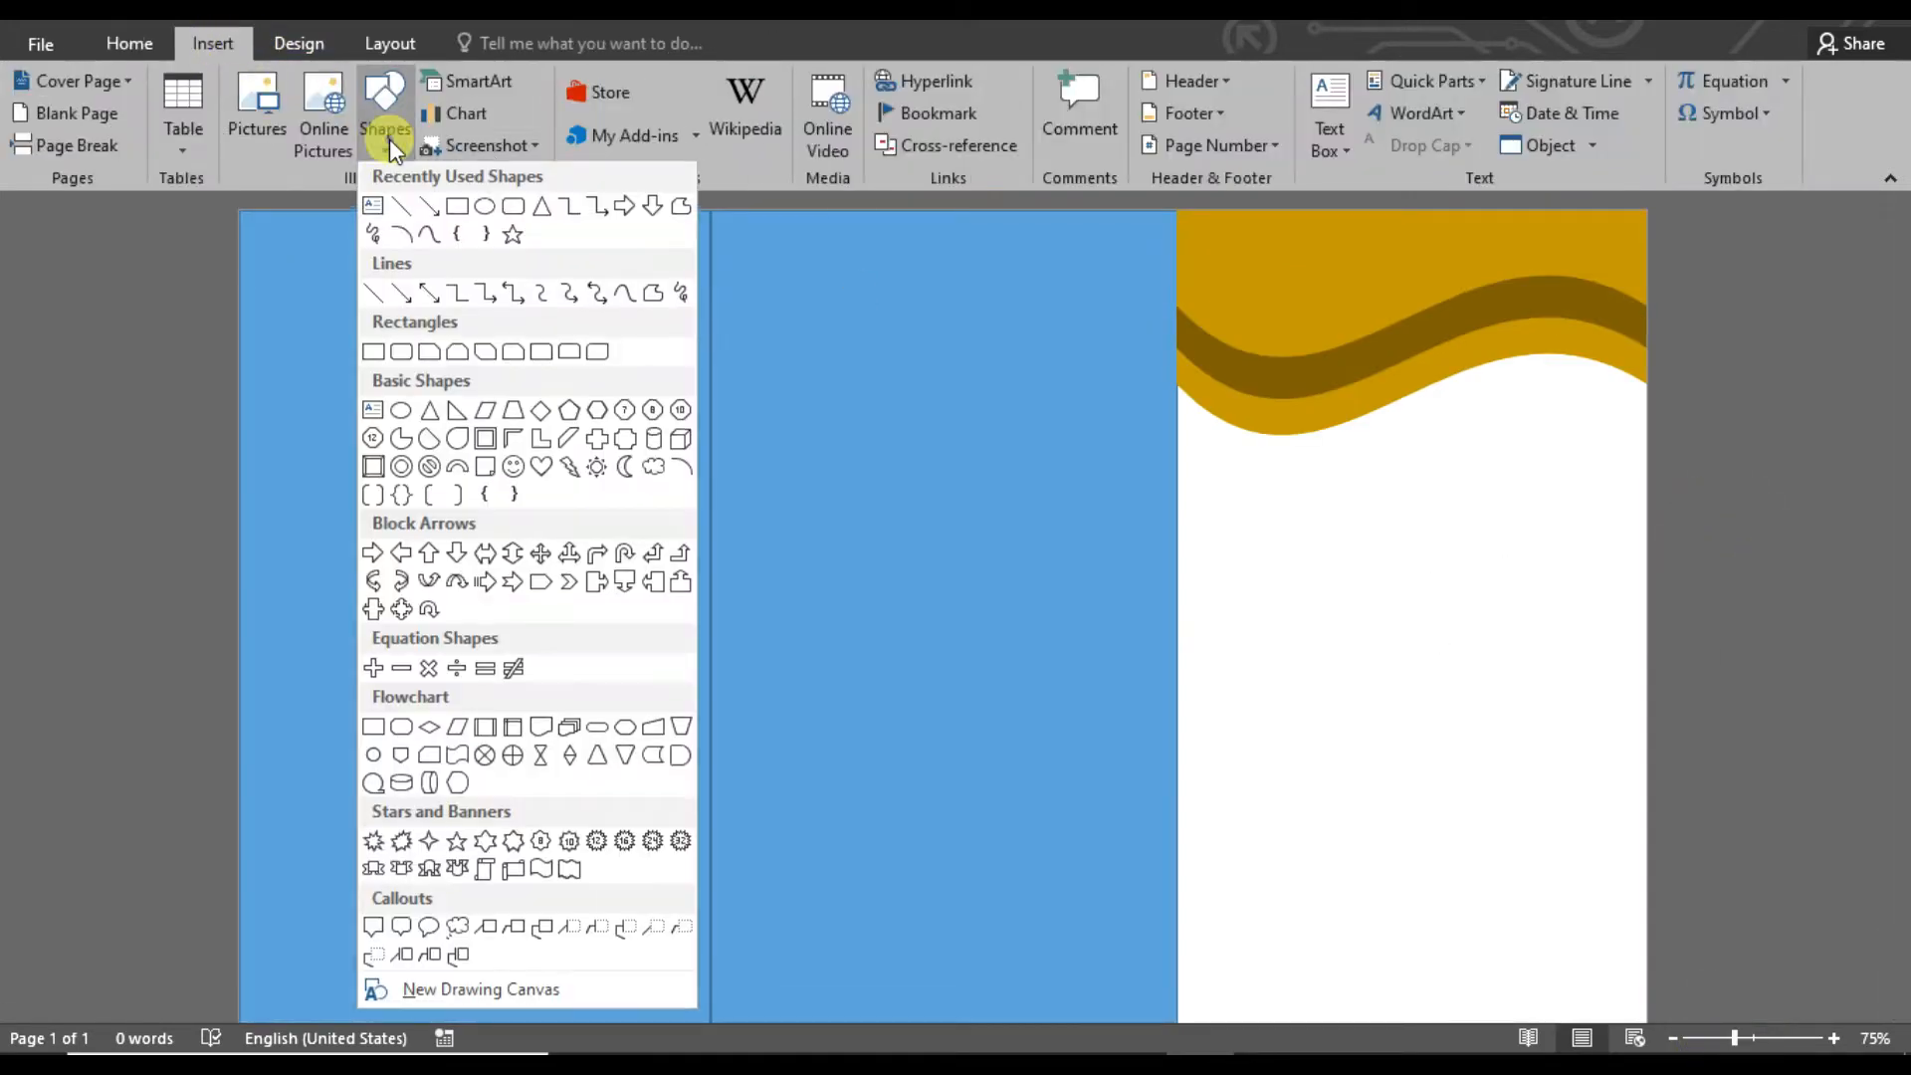
left_click(489, 212)
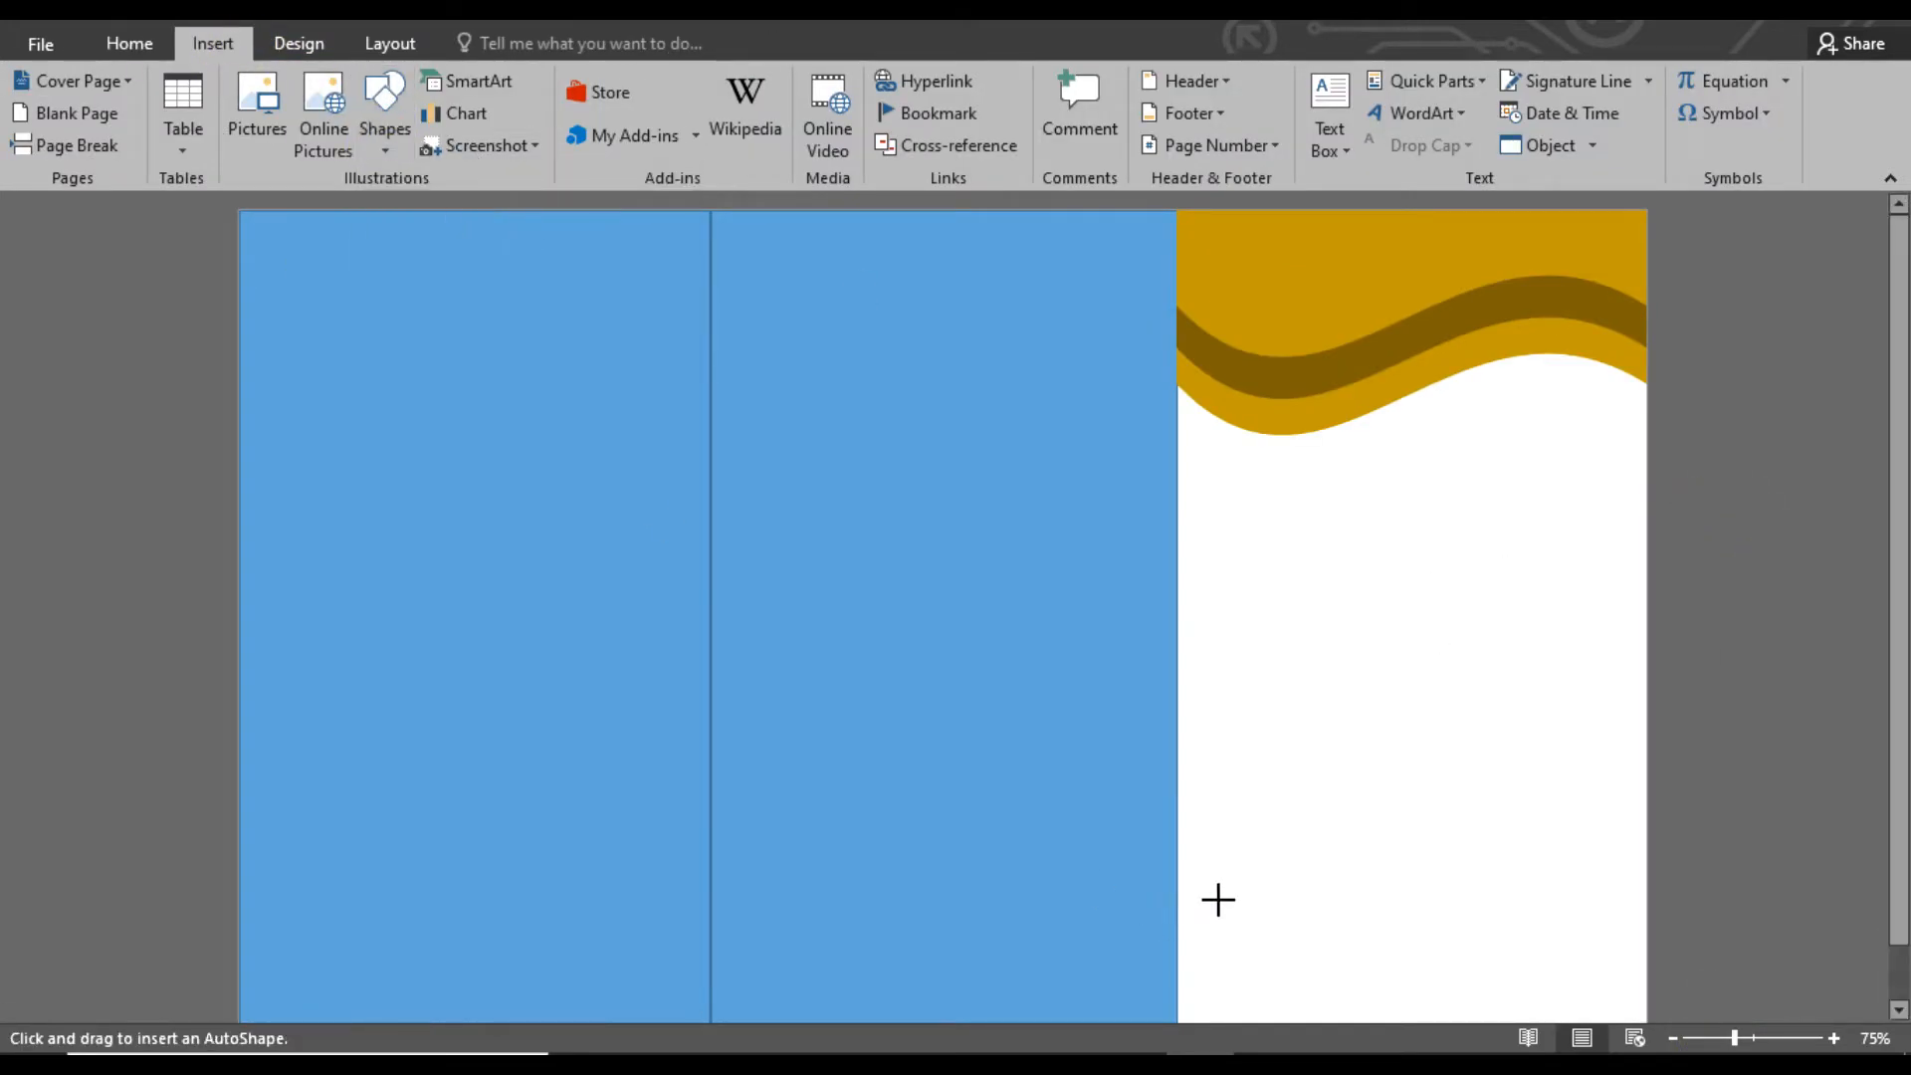
left_click_drag(1218, 841, 1644, 1038)
left_click_drag(1510, 917, 1474, 983)
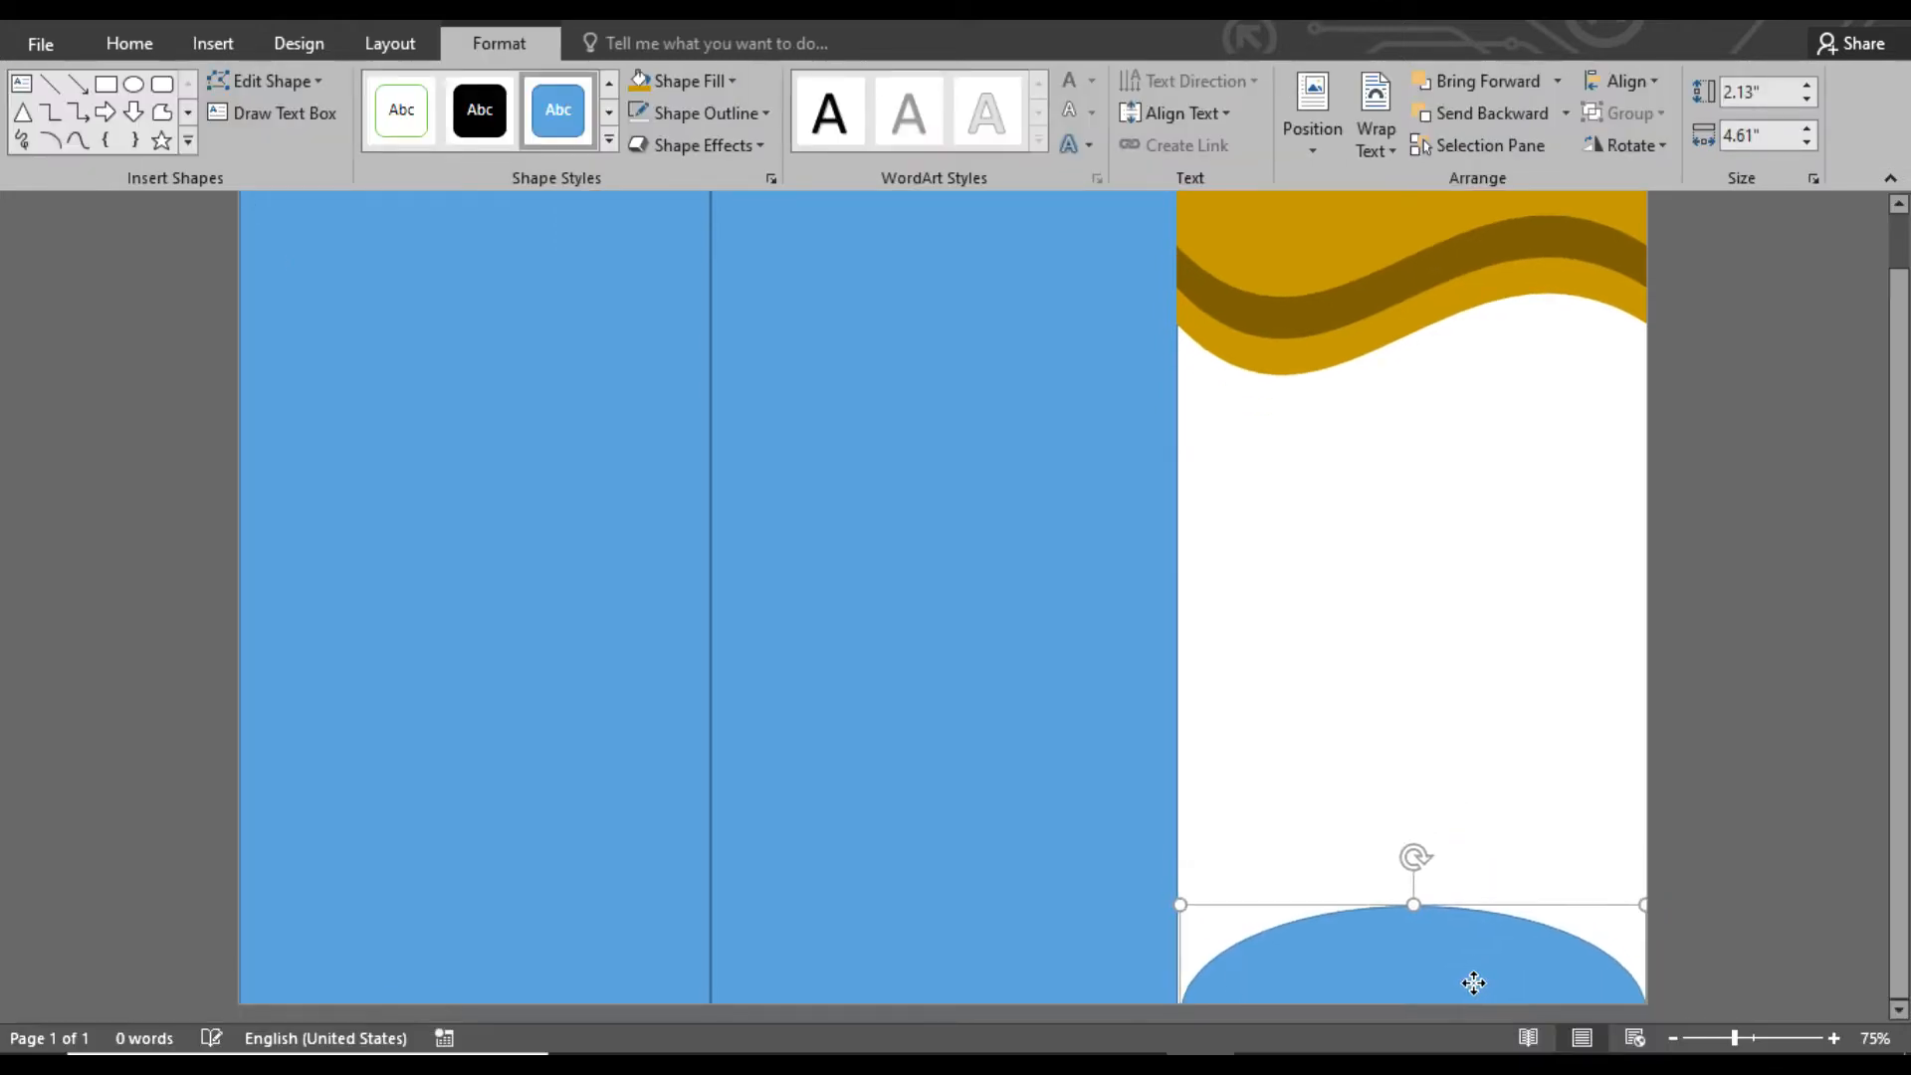
Resize the bottom oval to about 2.6" high and 4.85" wide so it spans the white panel
left_click_drag(1415, 903, 1415, 840)
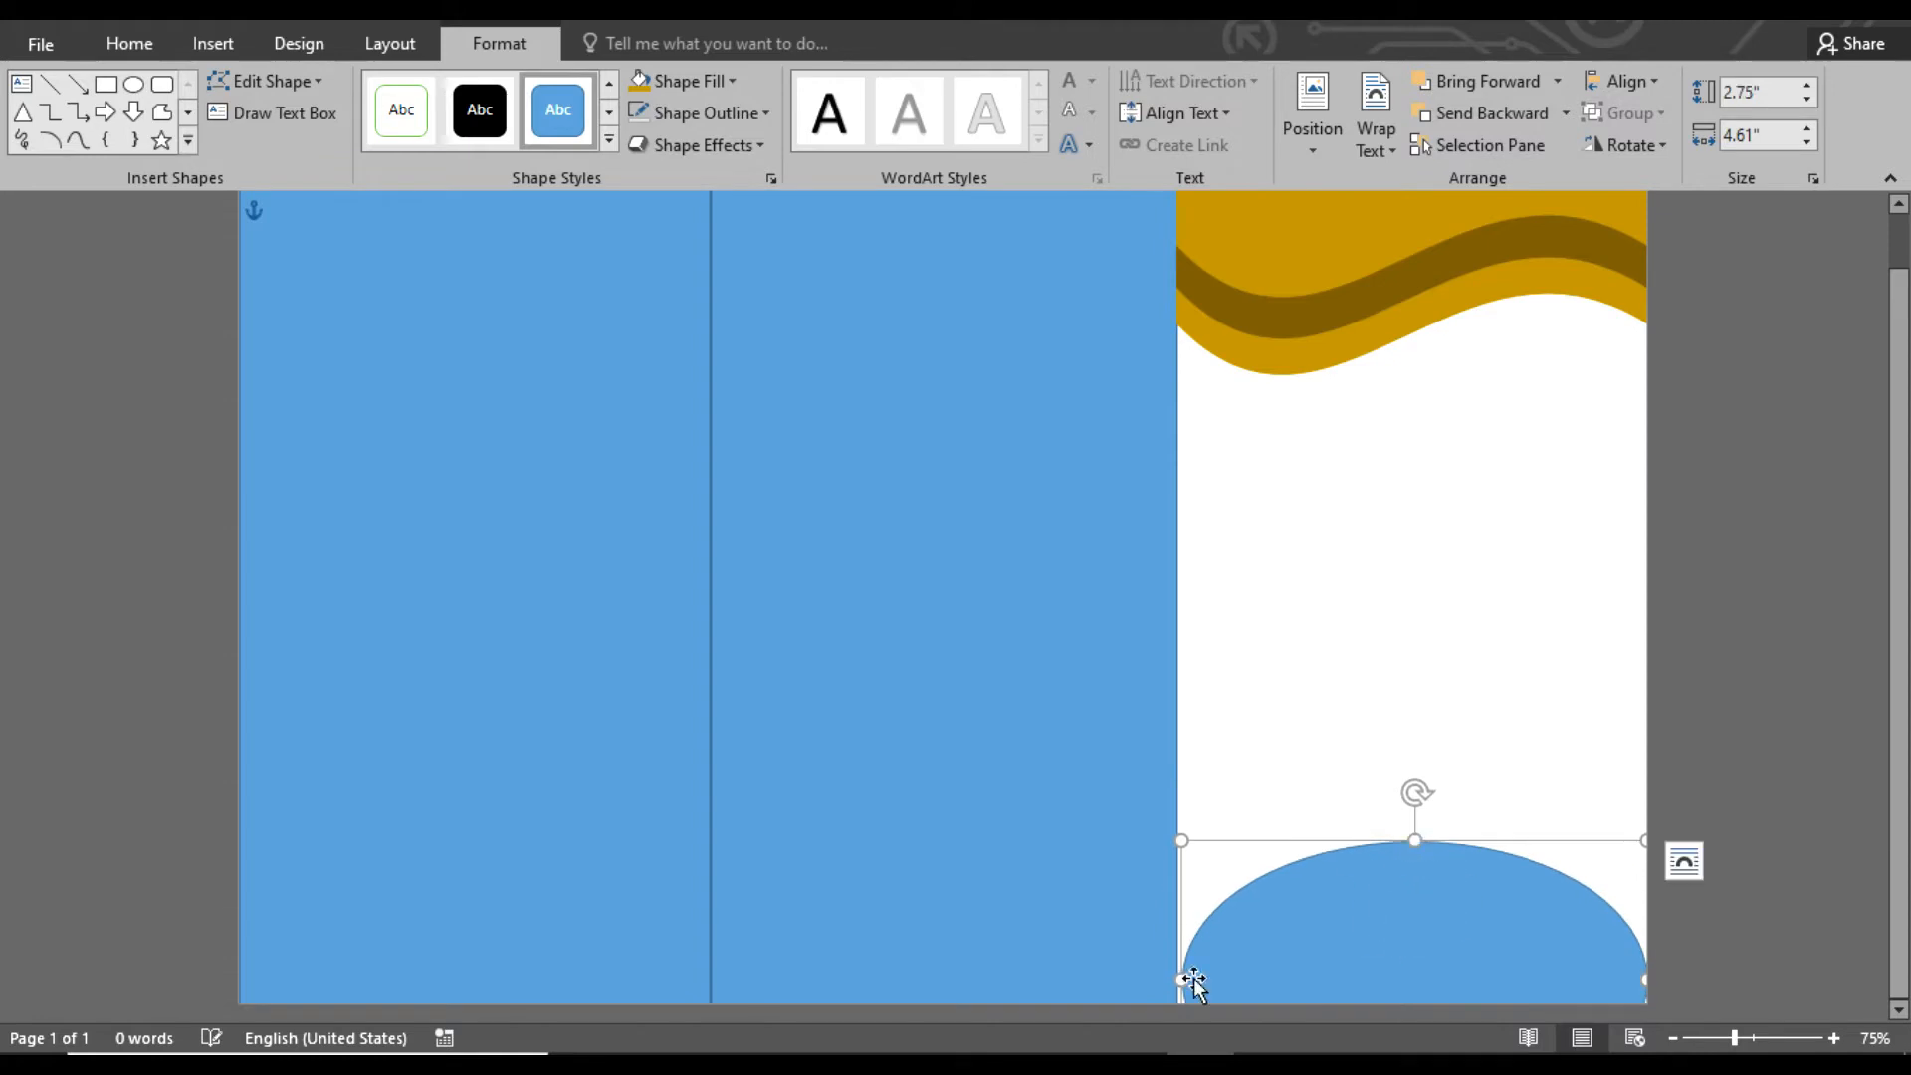
left_click_drag(1181, 978, 1279, 969)
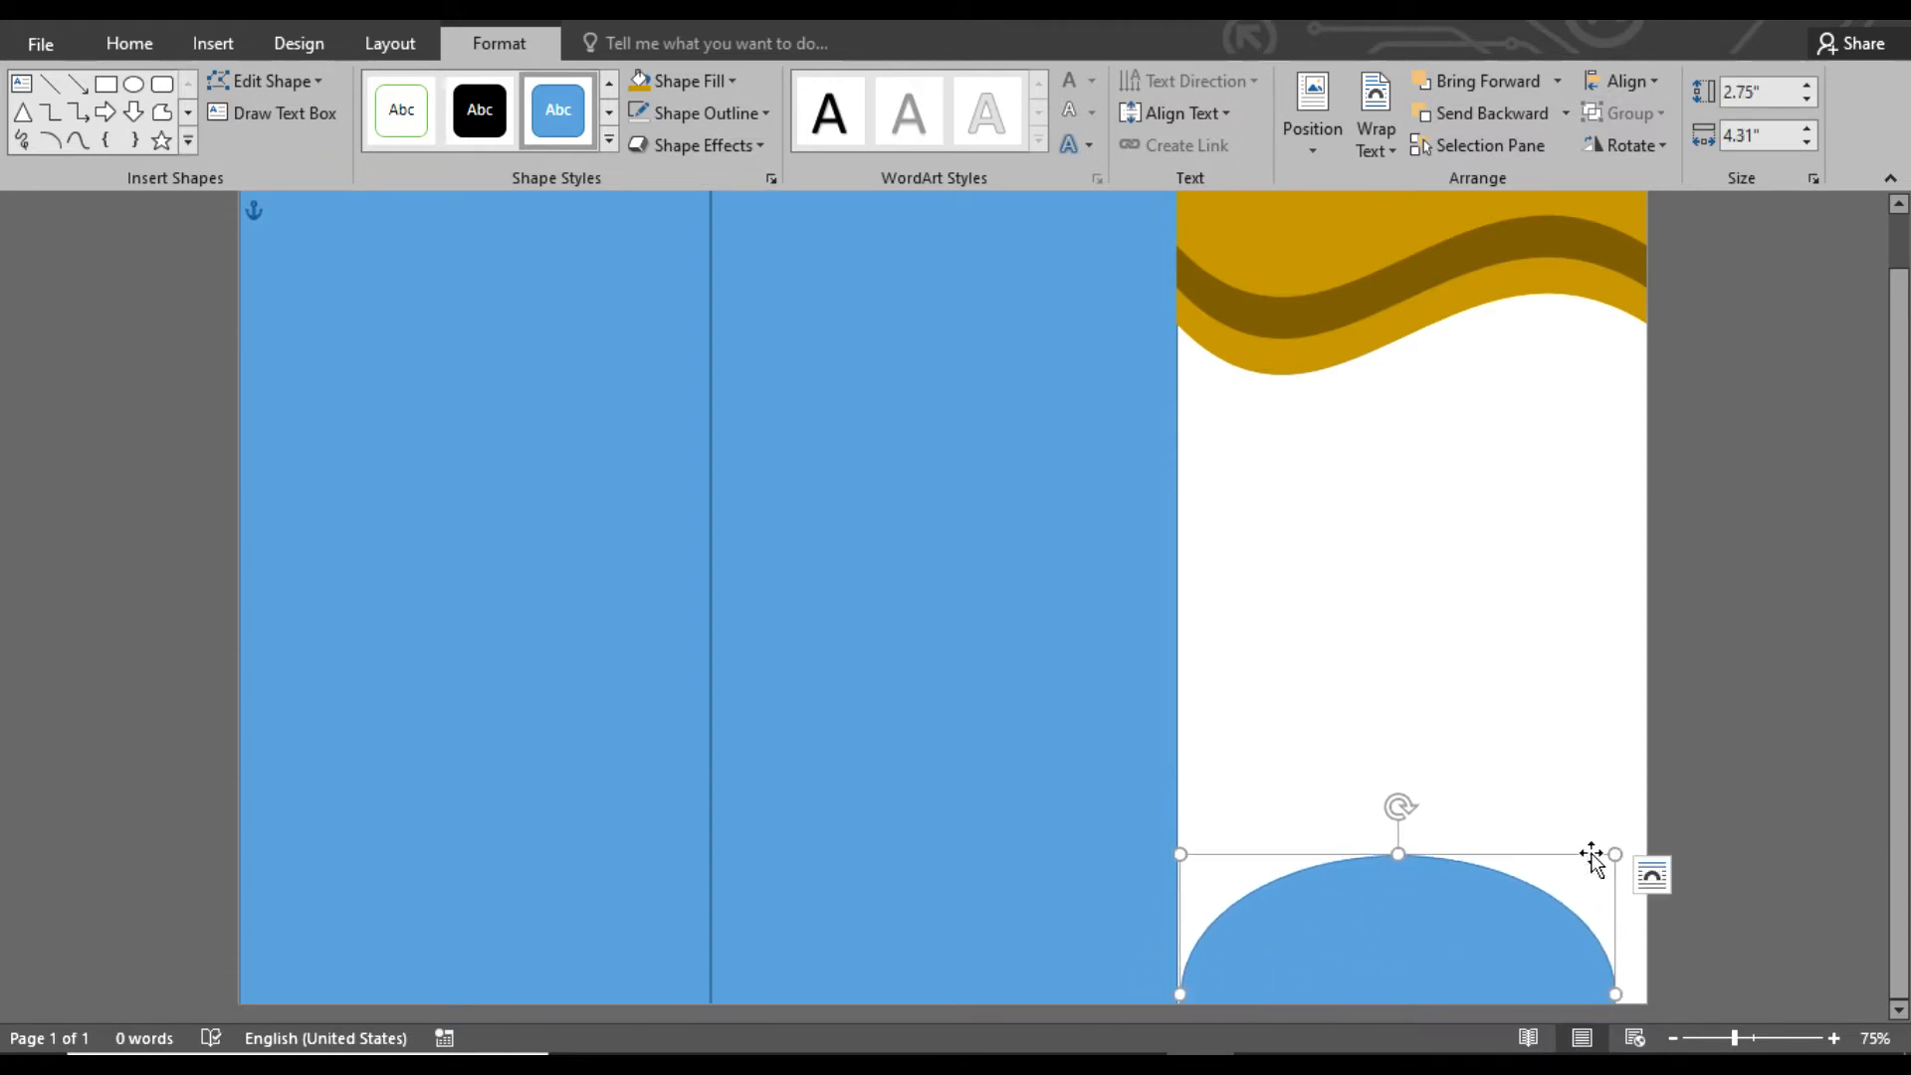
left_click_drag(1615, 855, 1669, 870)
Fill the oval dark gold and overlay a slightly lower, outline-free copy filled with the darkest gold-brown
left_click(1493, 947)
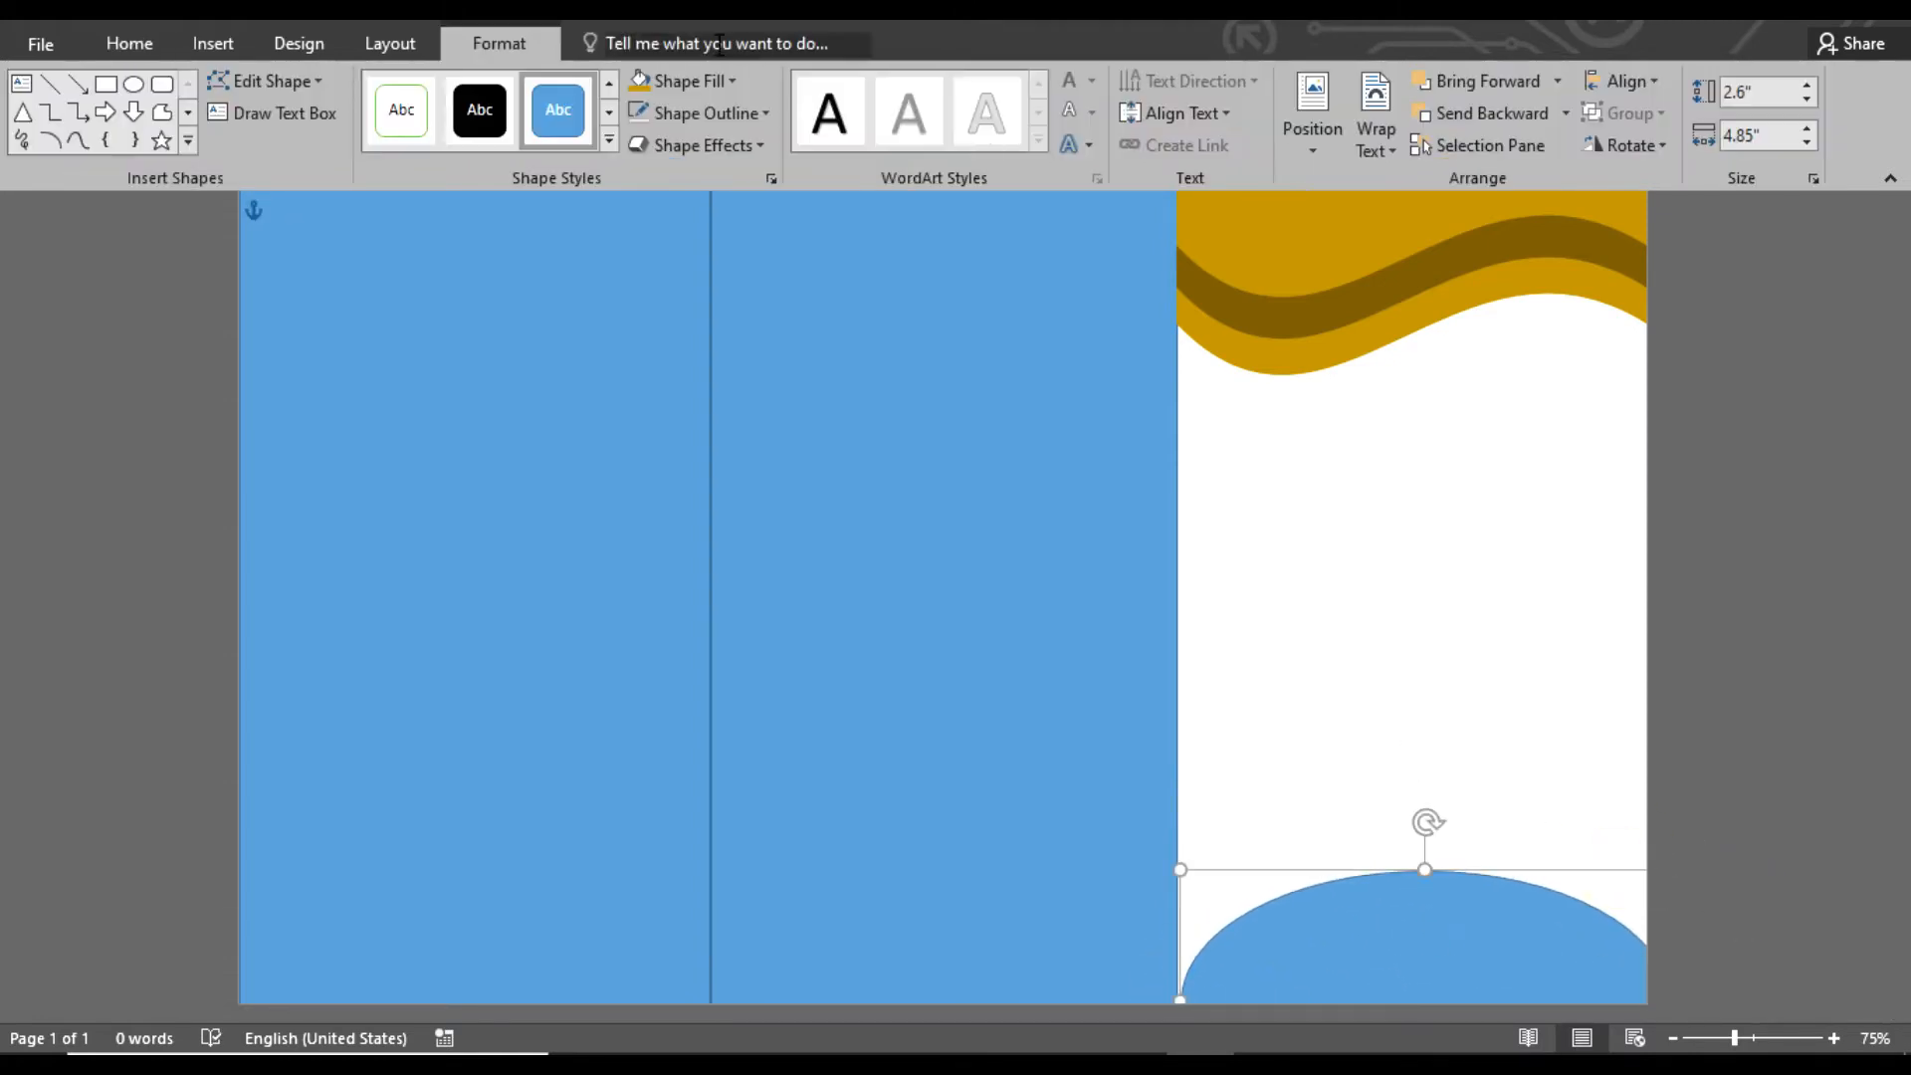
left_click(682, 81)
left_click(797, 224)
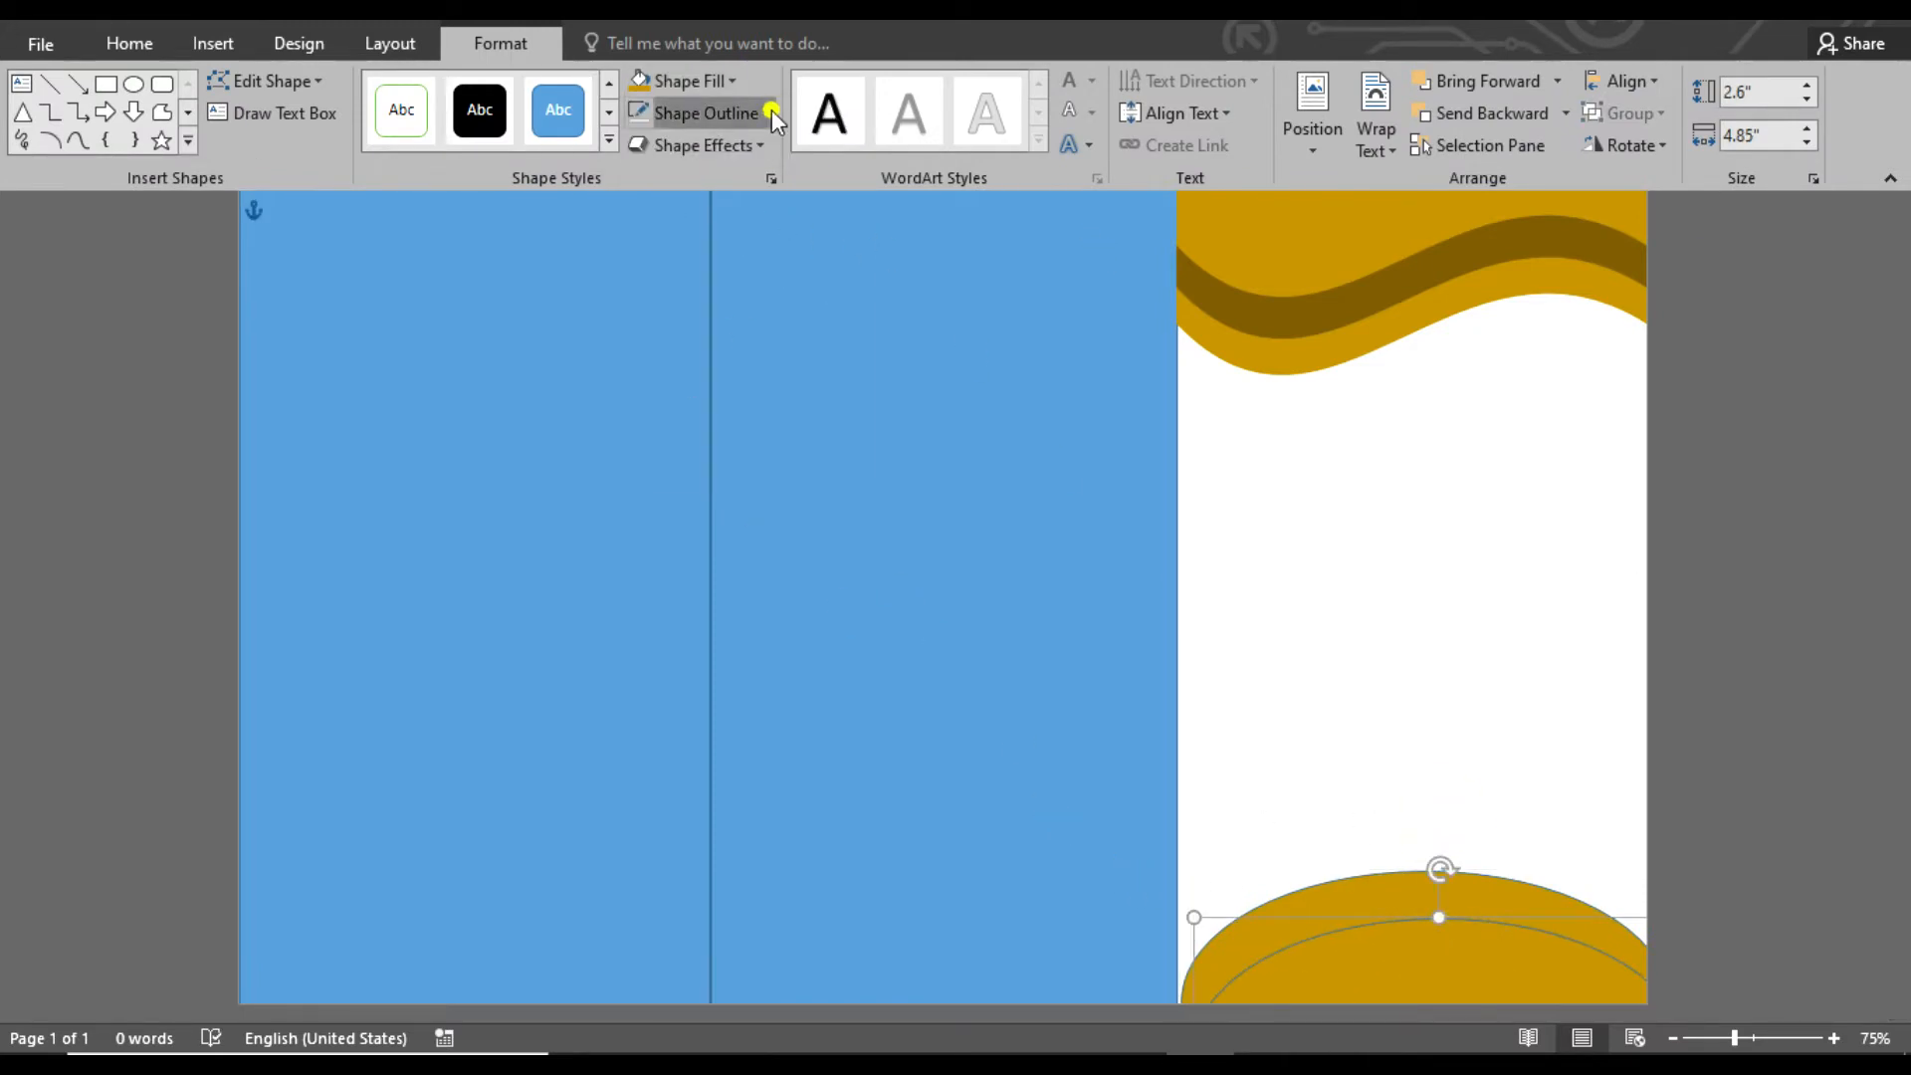
left_click(715, 77)
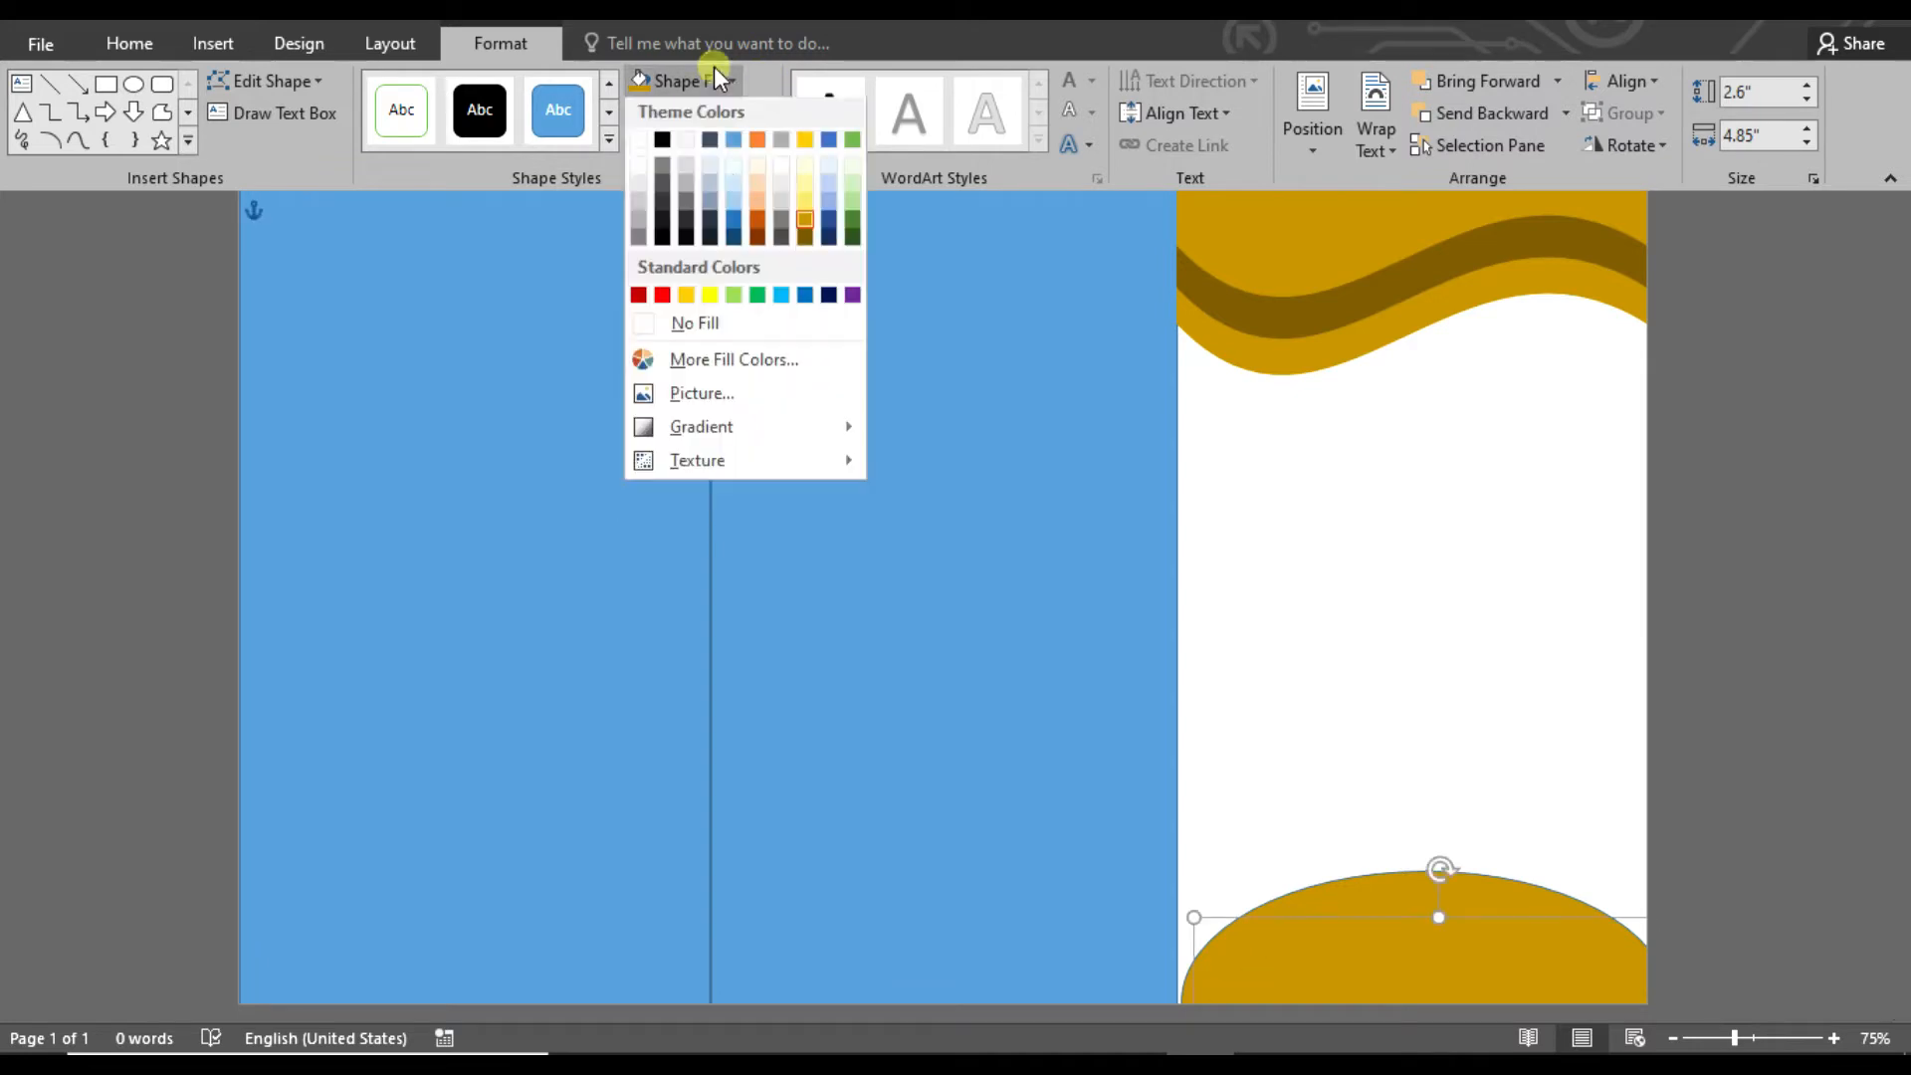
left_click(806, 237)
Stretch the back gold oval taller, shift it down to leave a thin gold band above the brown one, and remove its outline
left_click_drag(1430, 871, 1427, 843)
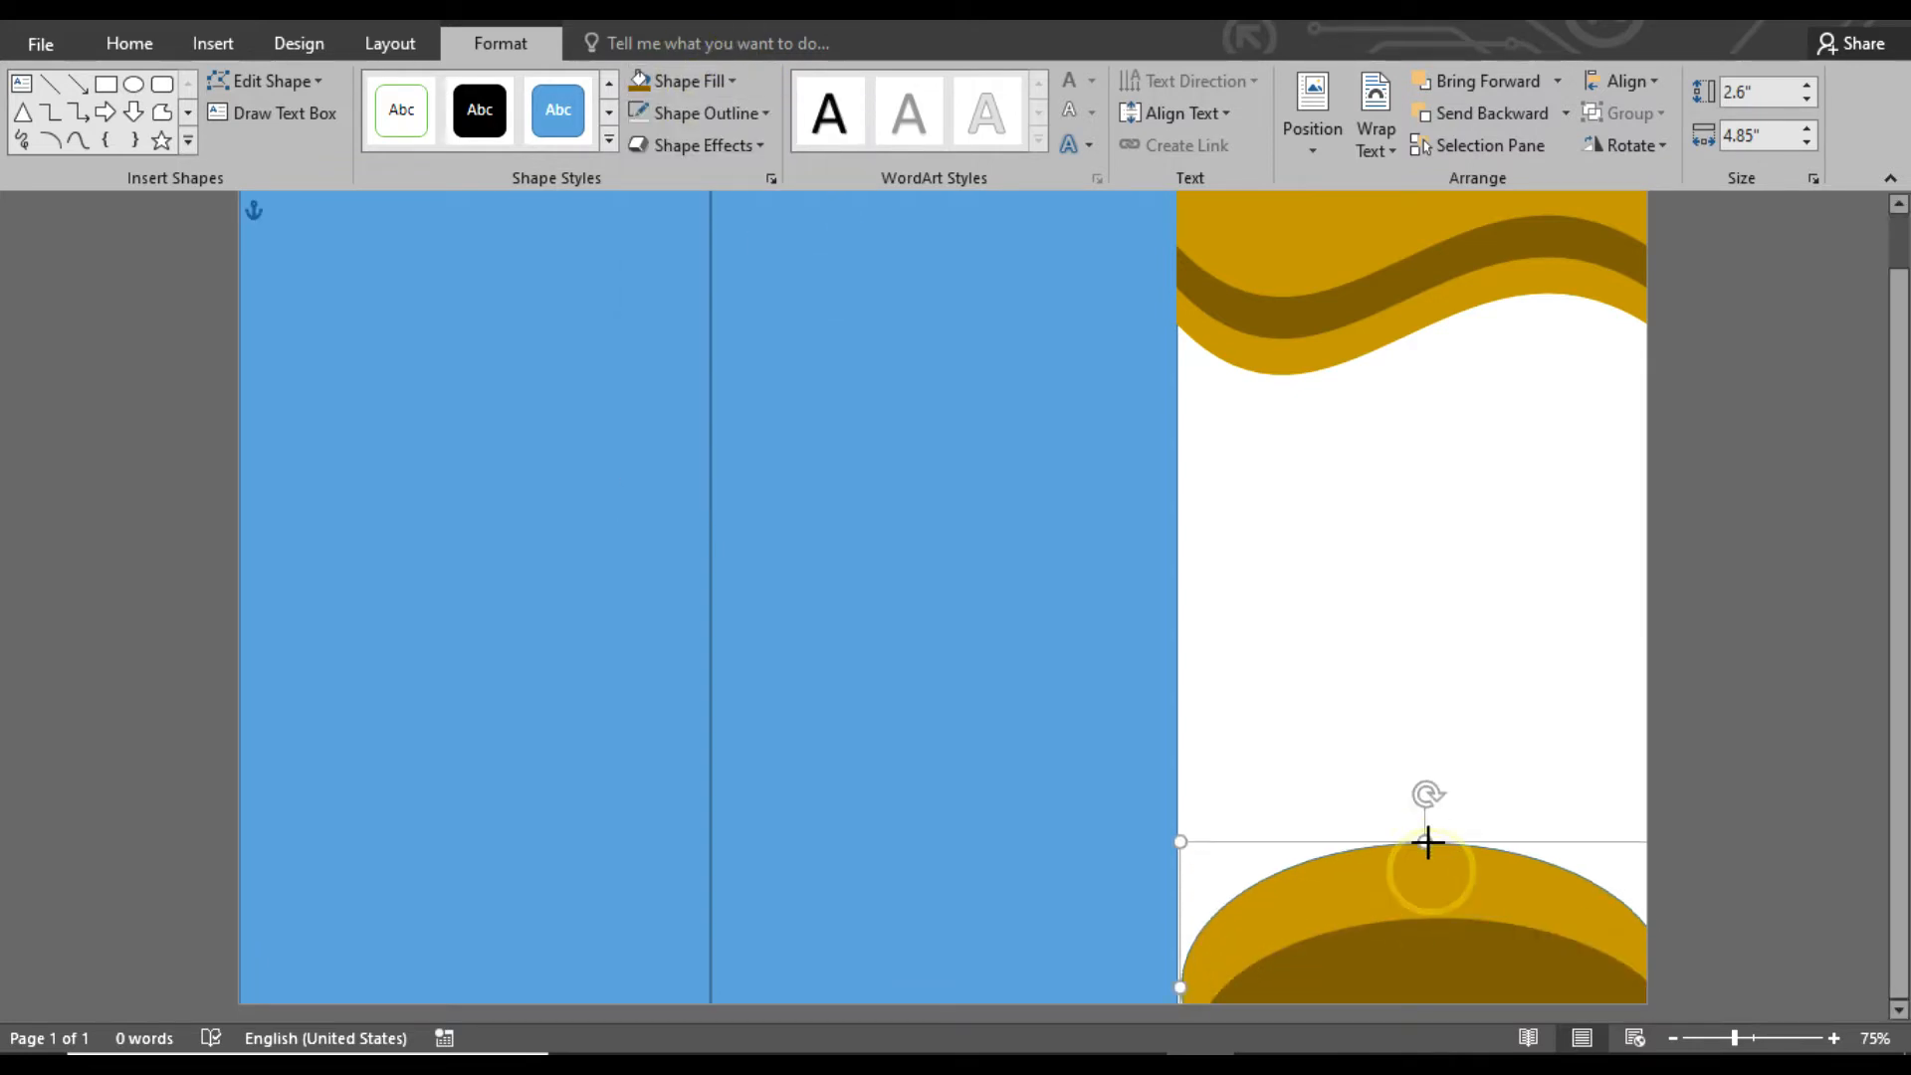
left_click_drag(1324, 911, 1328, 944)
left_click(1721, 778)
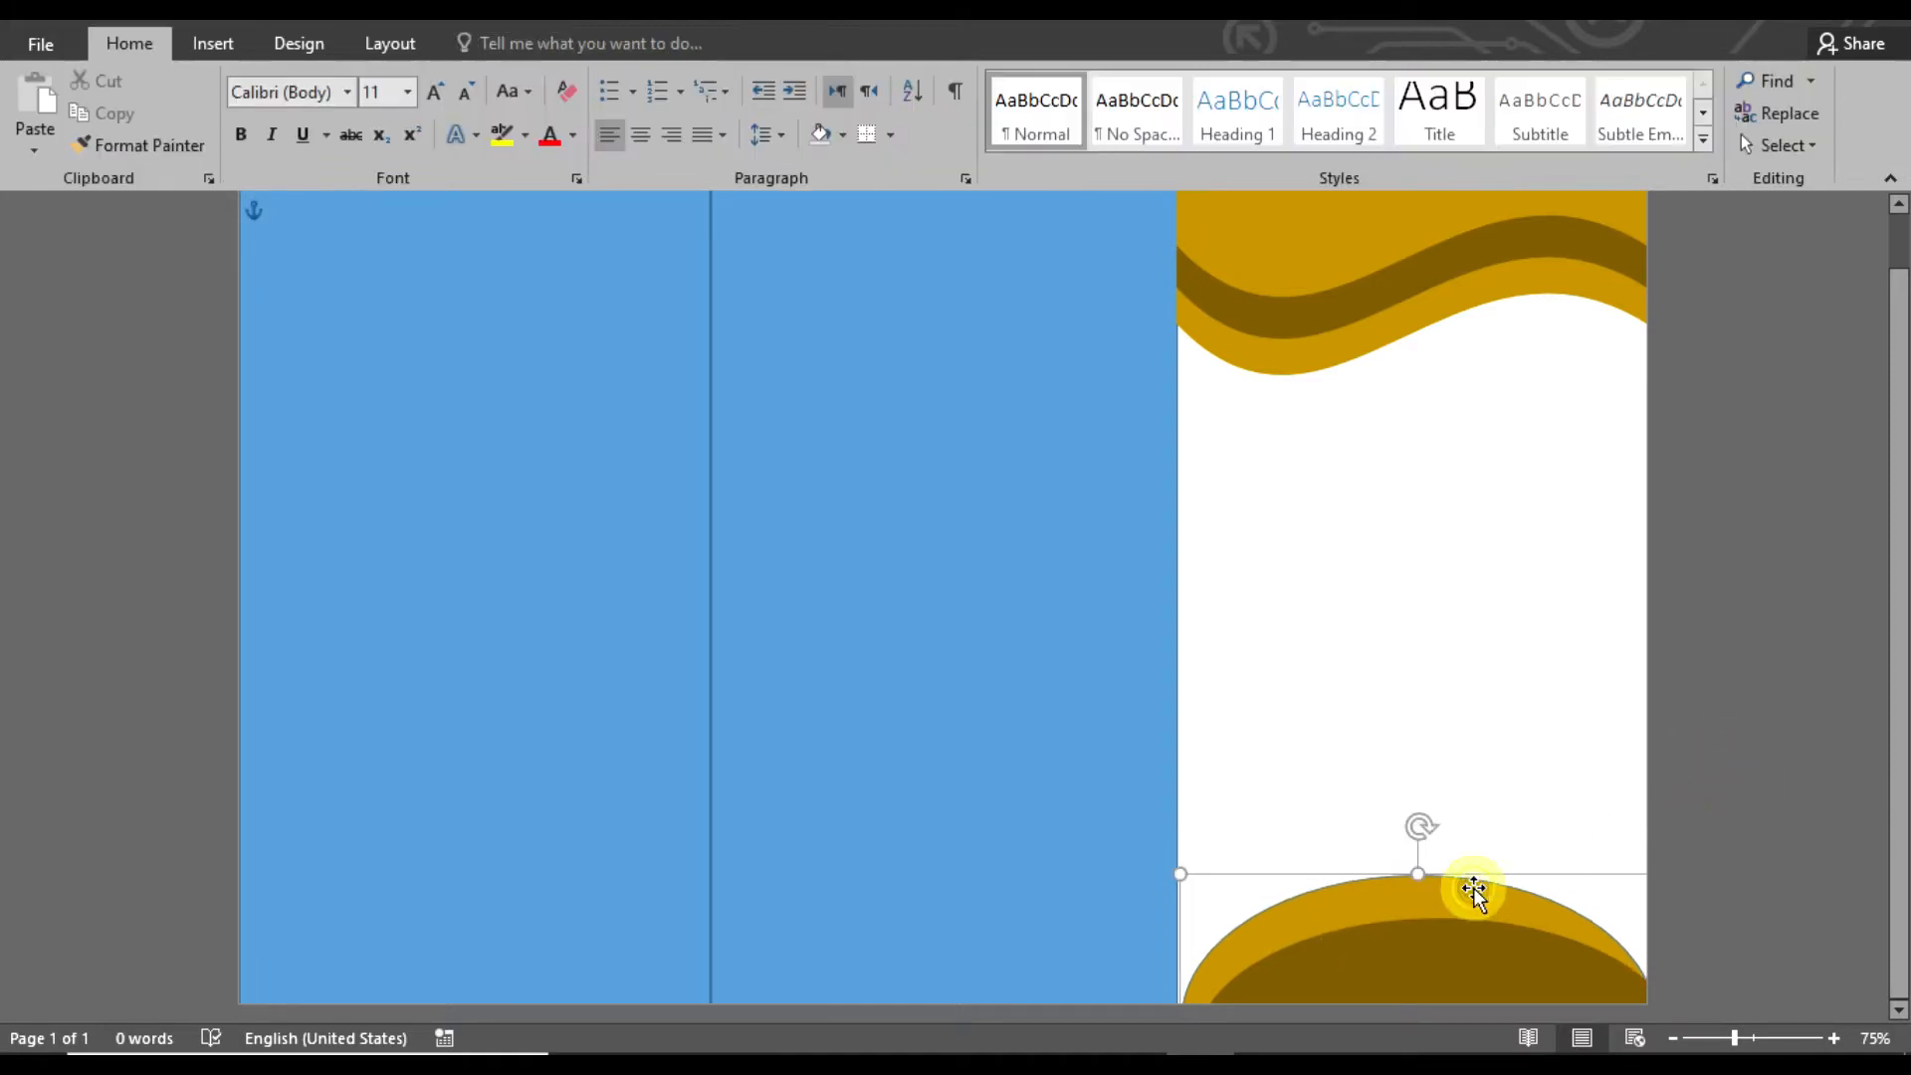
left_click(1818, 893)
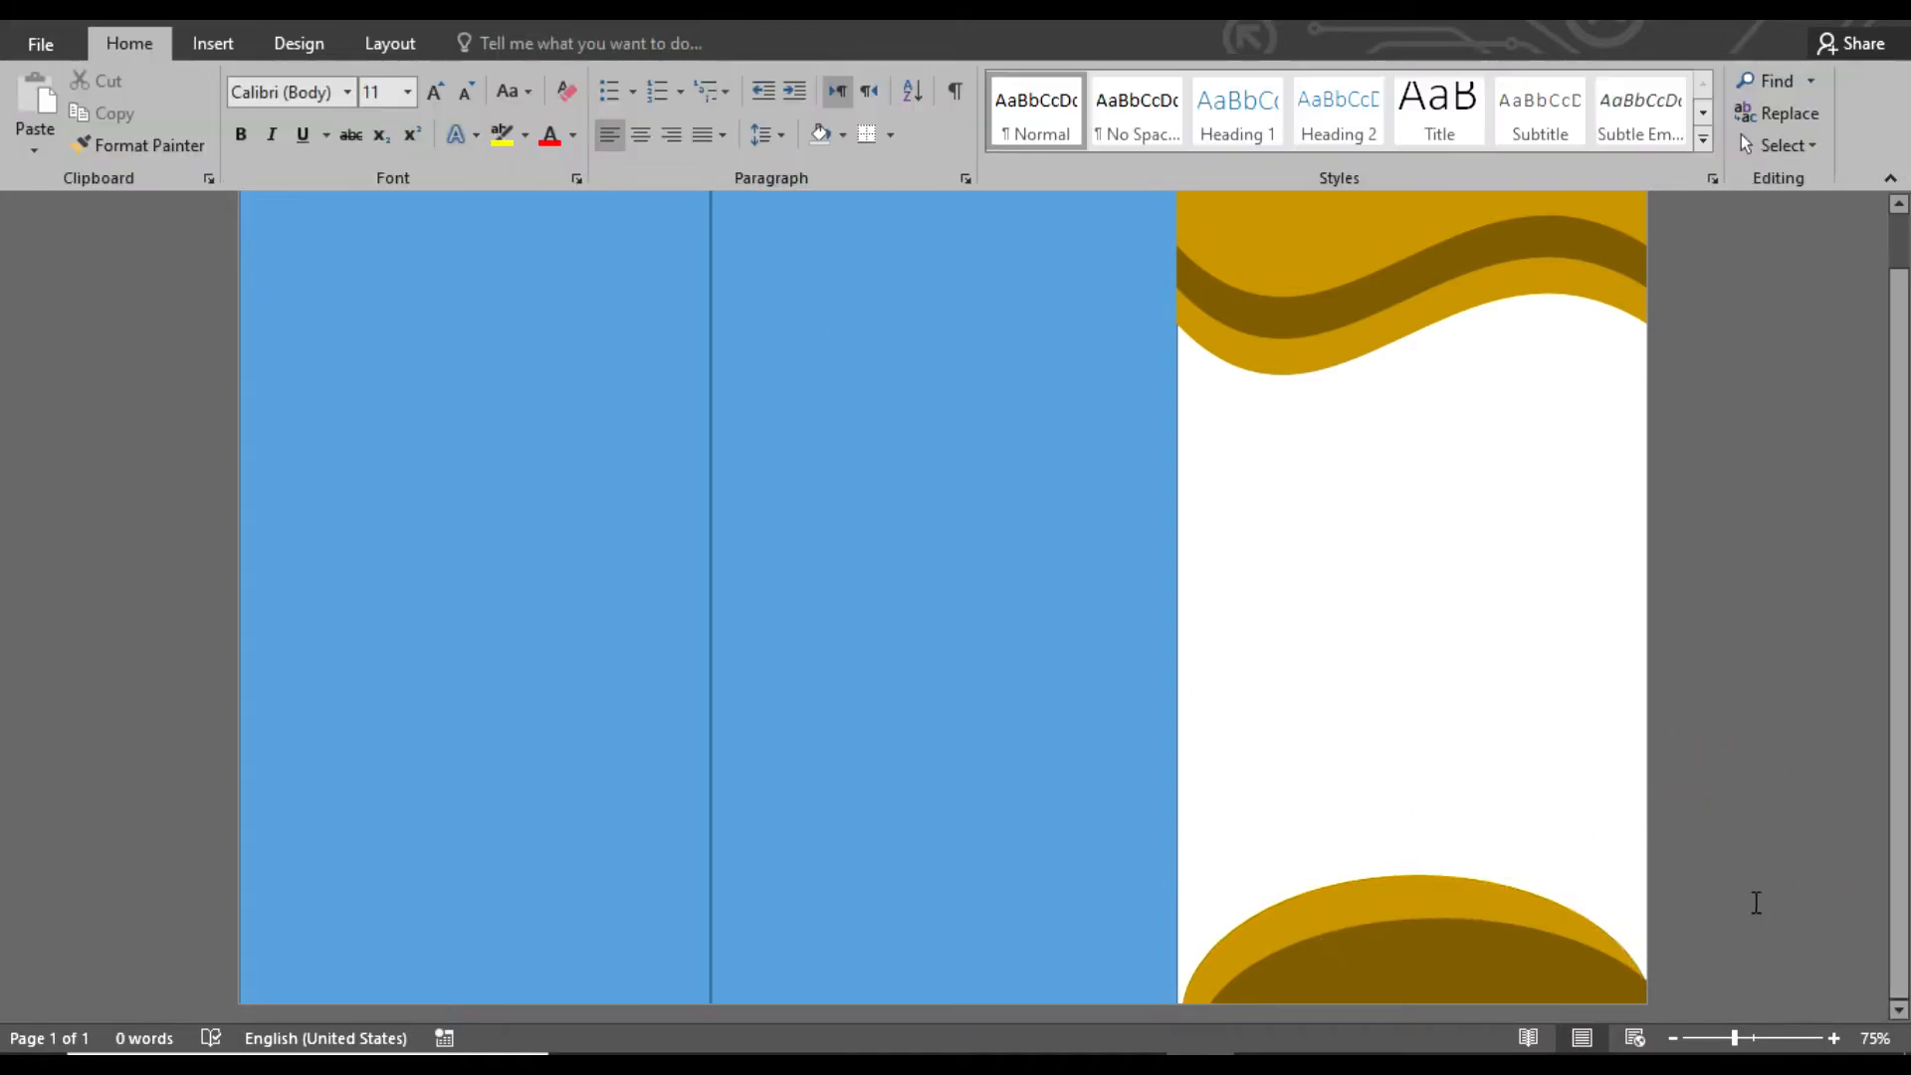
Draw a rectangle about 4.21" high and 4.38" wide over the lower part of the white panel and fill it light gray
left_click(213, 43)
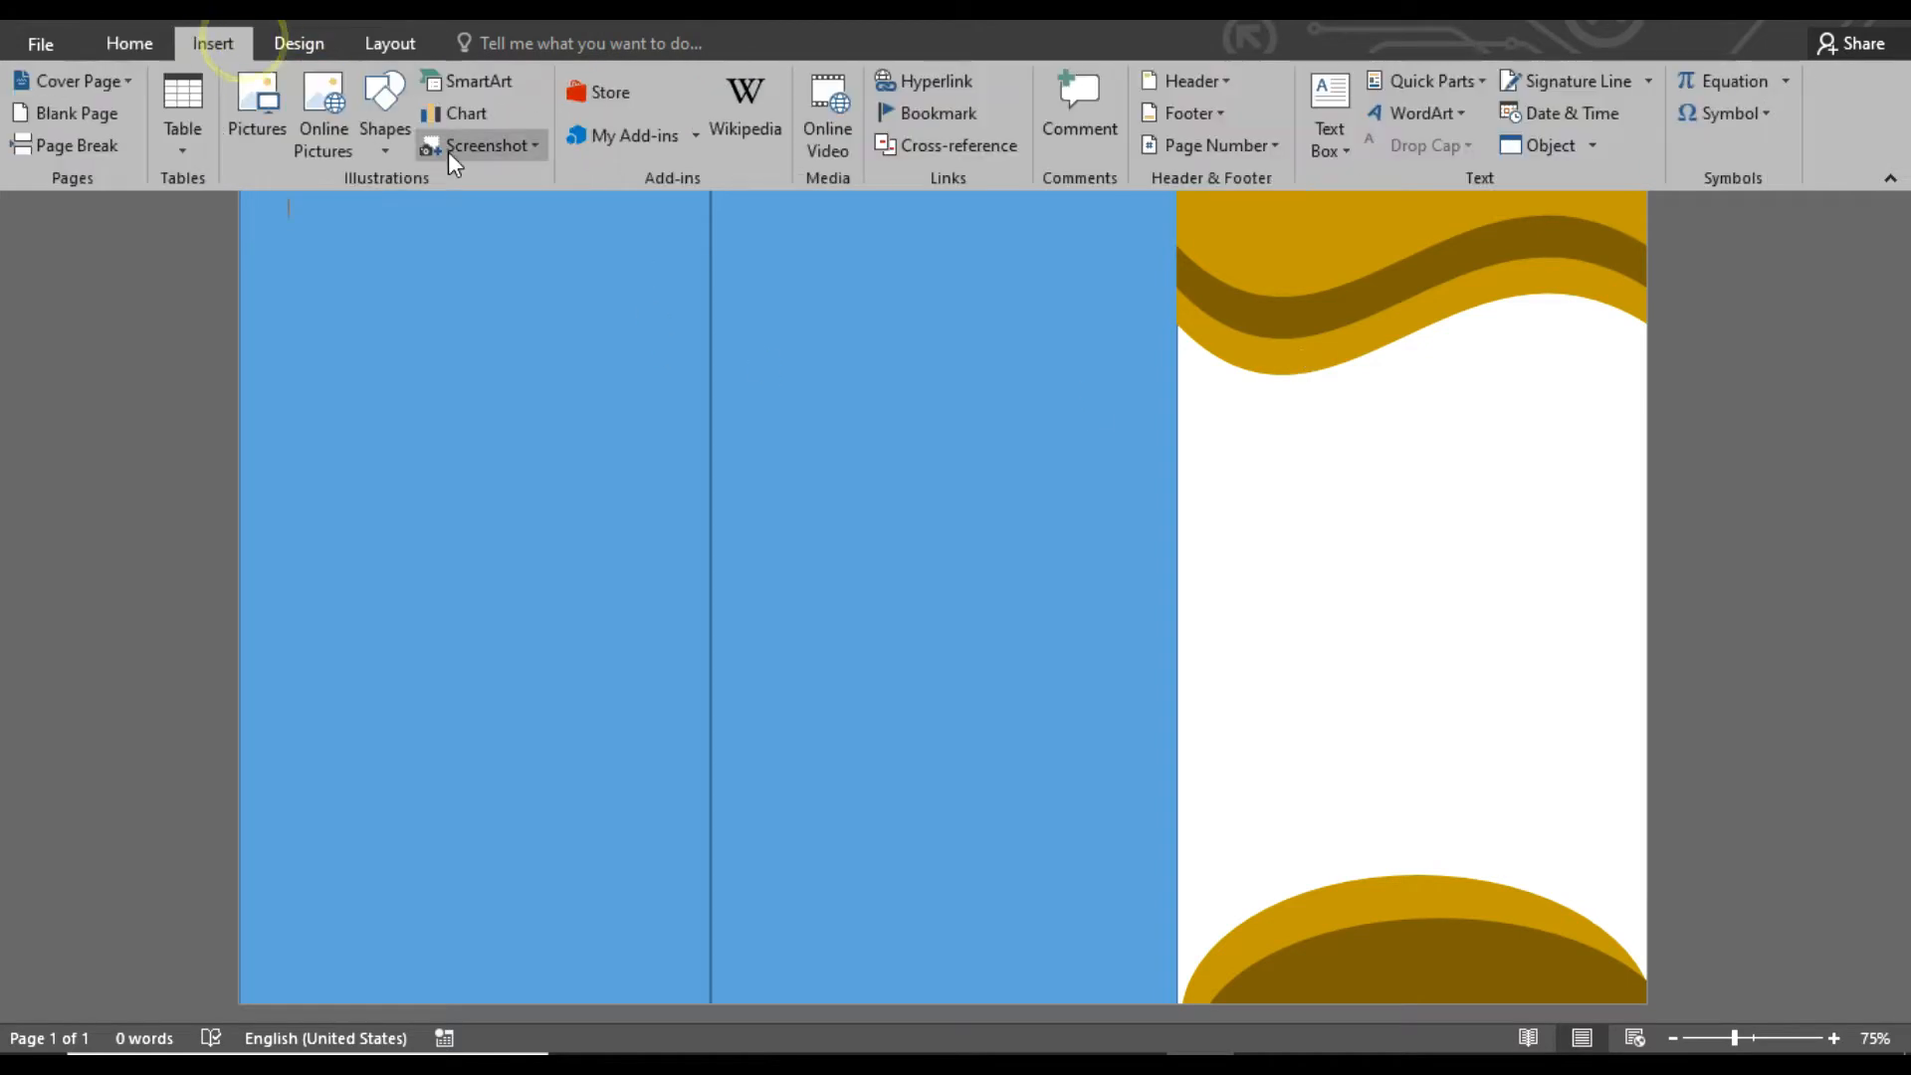
left_click(385, 110)
left_click(461, 210)
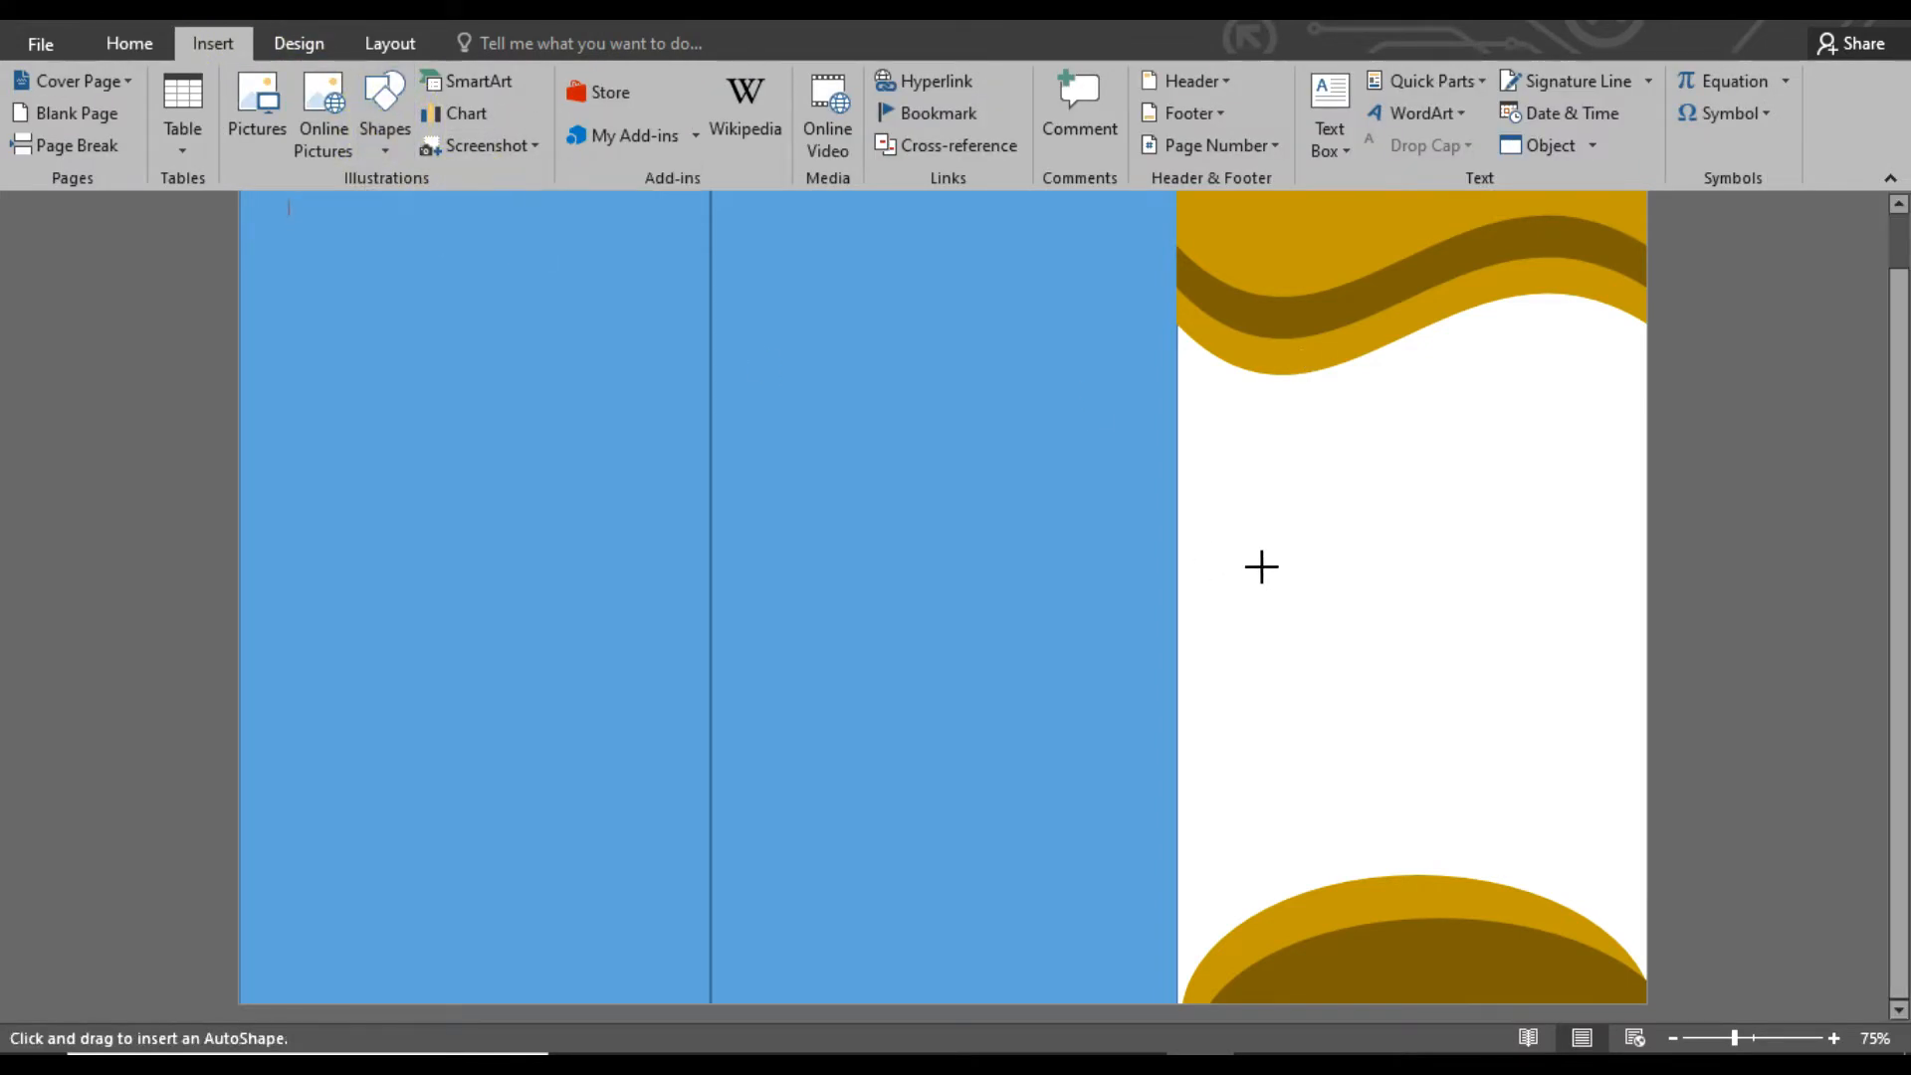
mouse_move(1198, 565)
left_mouse_down()
mouse_move(1404, 833)
mouse_move(1639, 989)
left_mouse_up()
left_click_drag(1455, 790, 1448, 816)
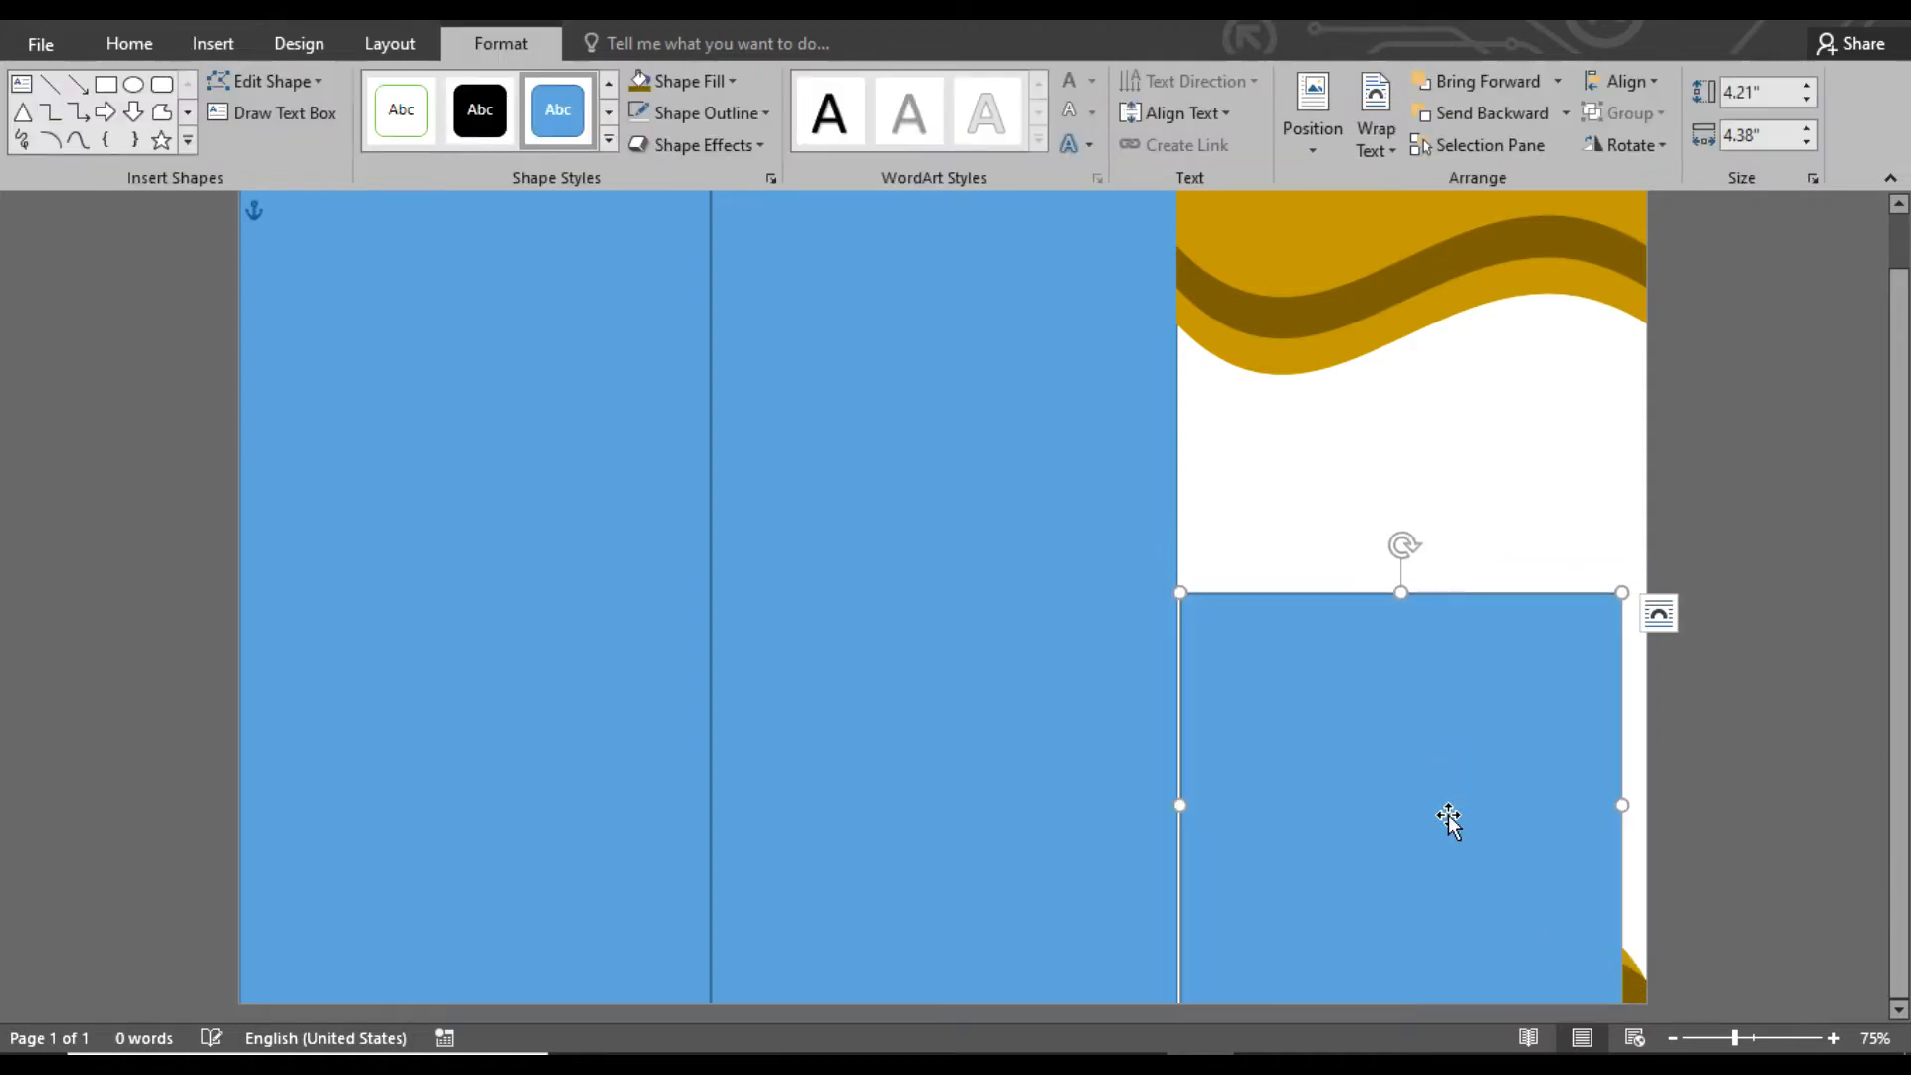
left_click(732, 80)
left_click(653, 140)
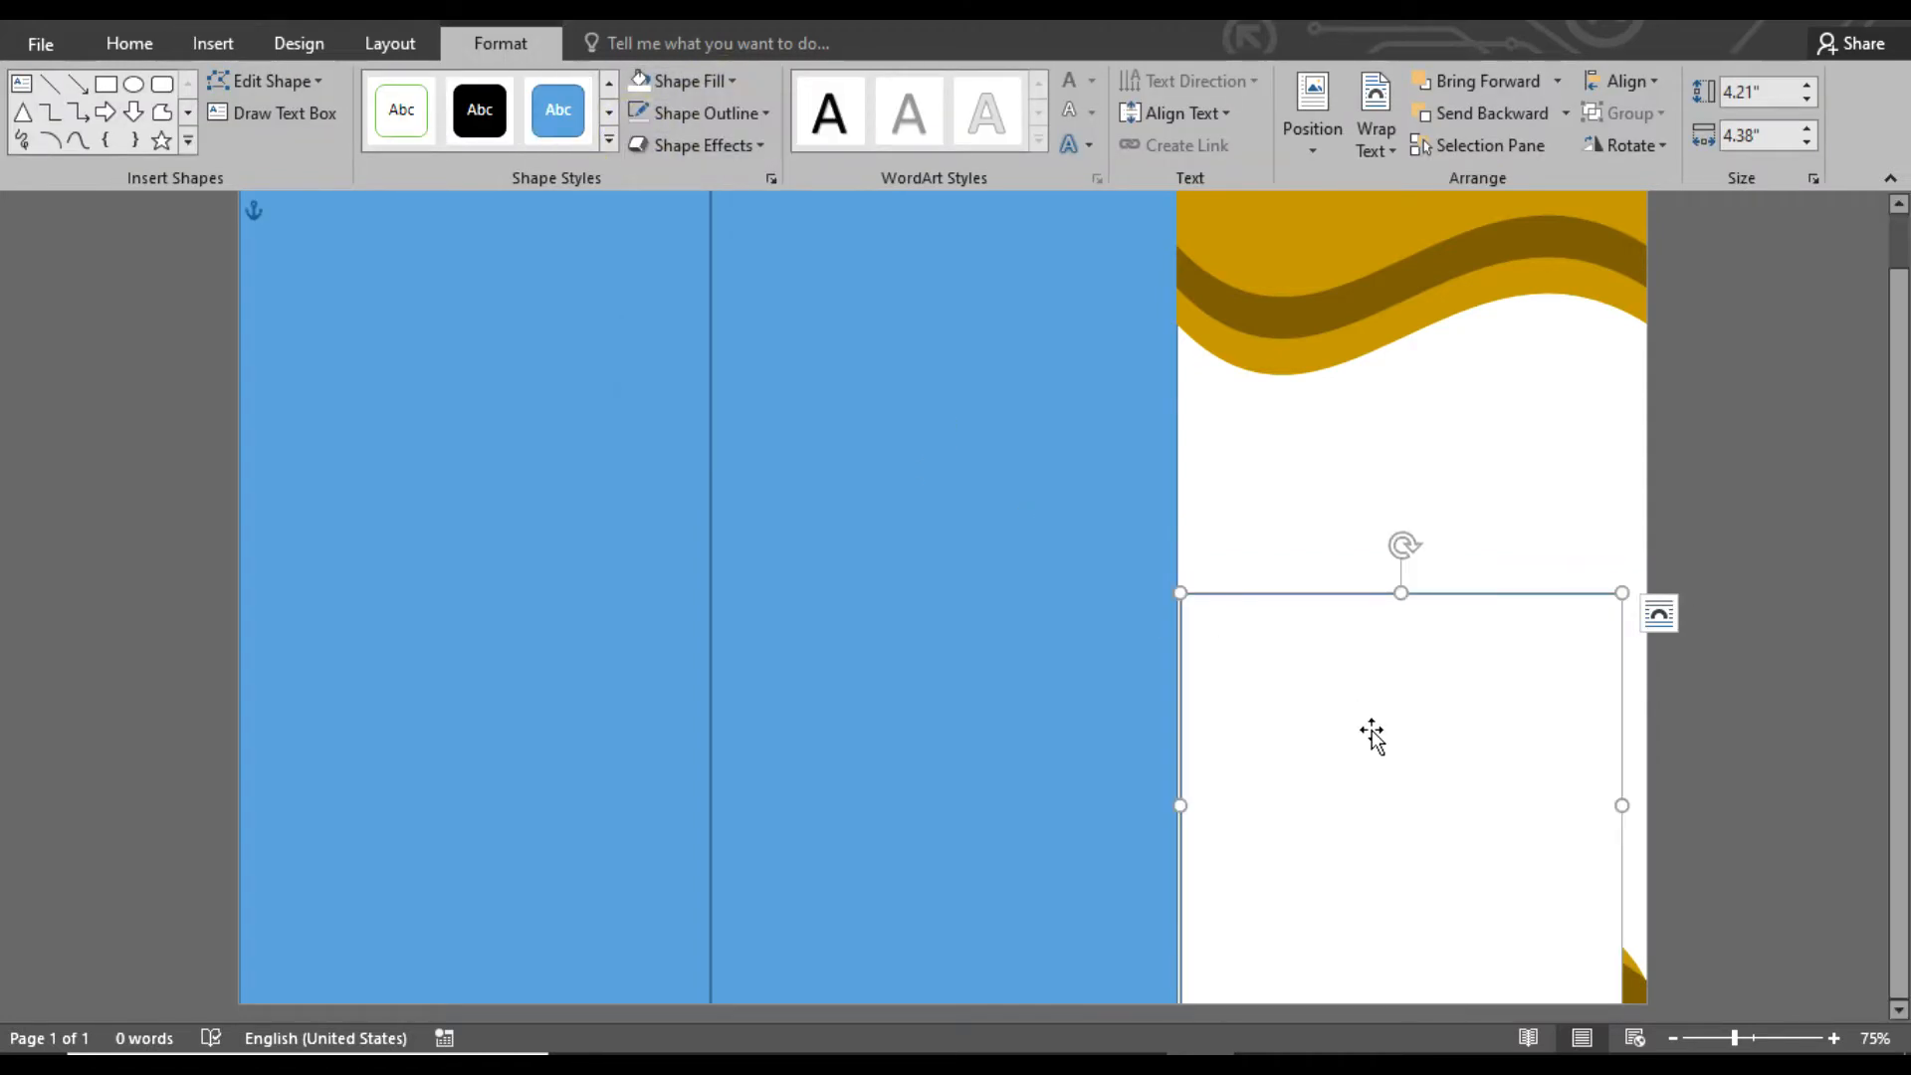
left_click(696, 80)
left_click(653, 191)
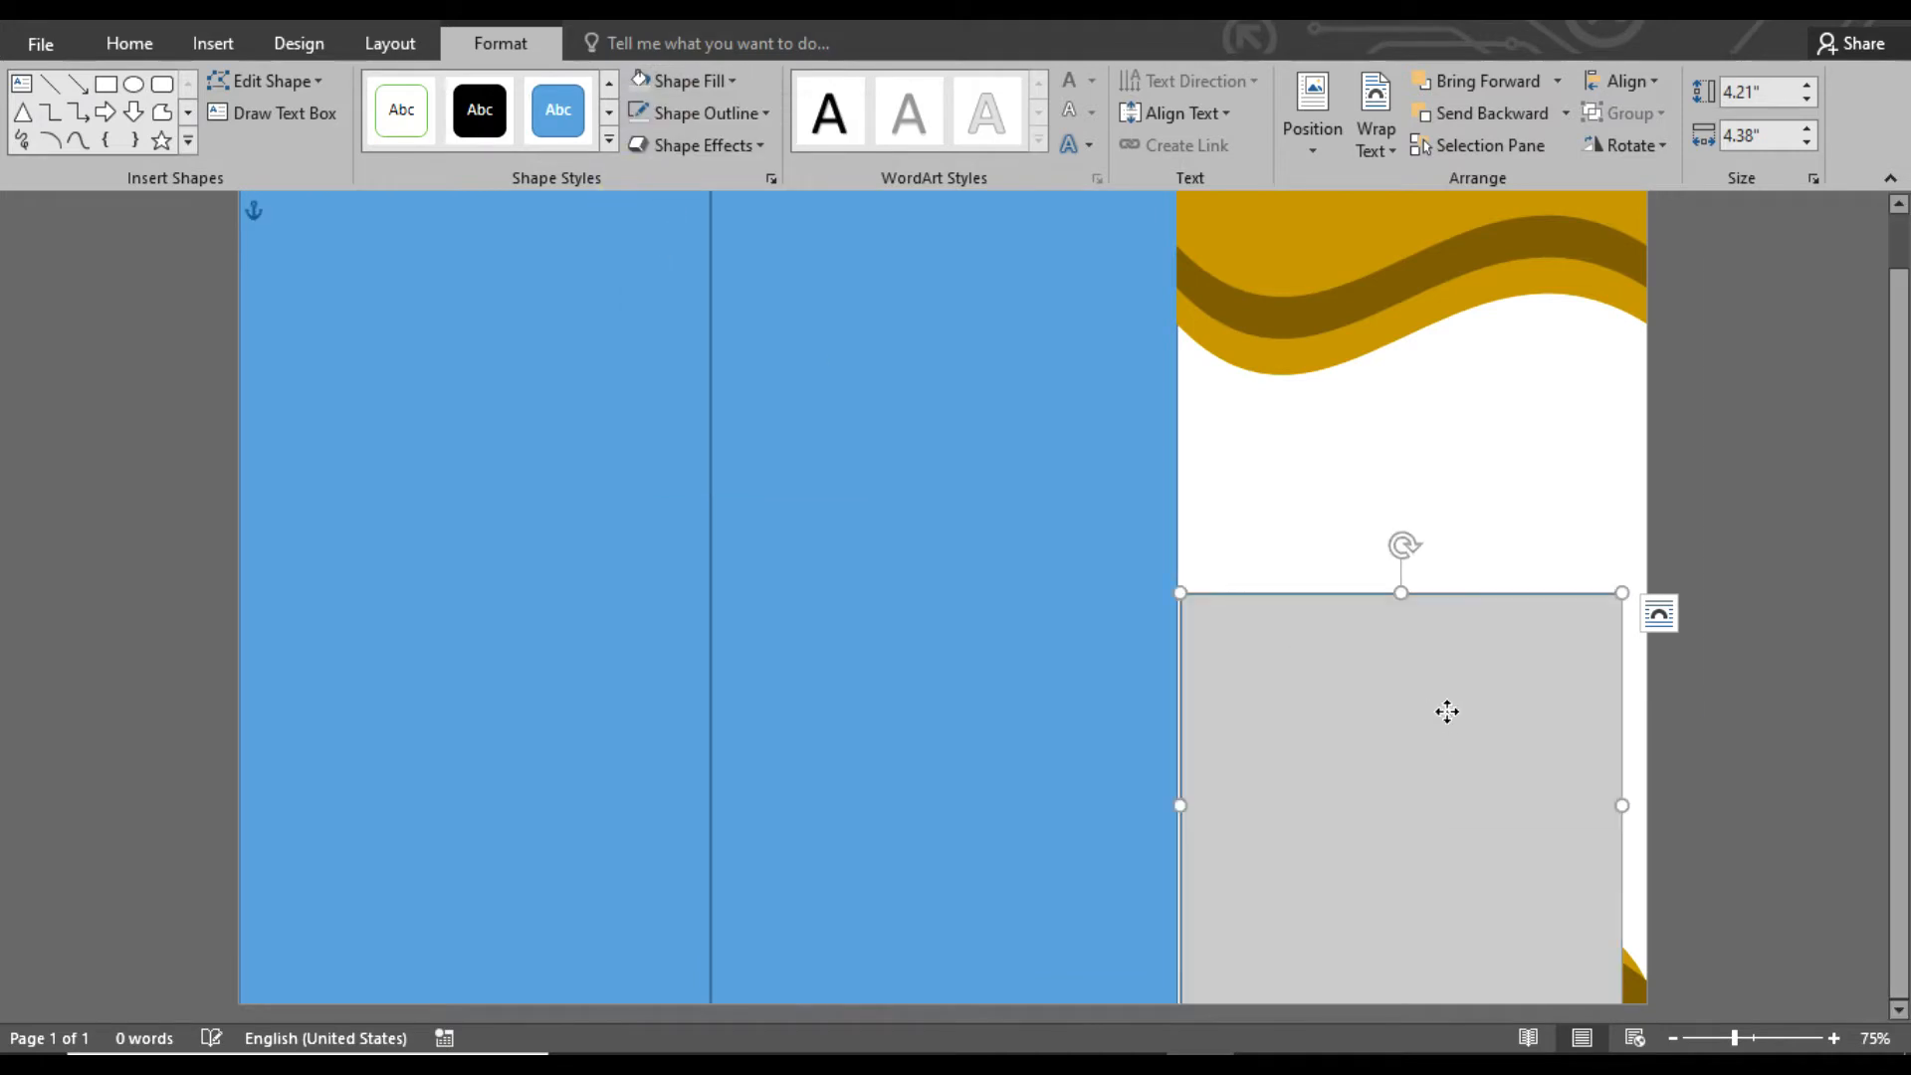
Edit the gray rectangle's points so its top edge forms a wave, rising on the left and dipping on the right
right_click(1448, 722)
left_click(1511, 383)
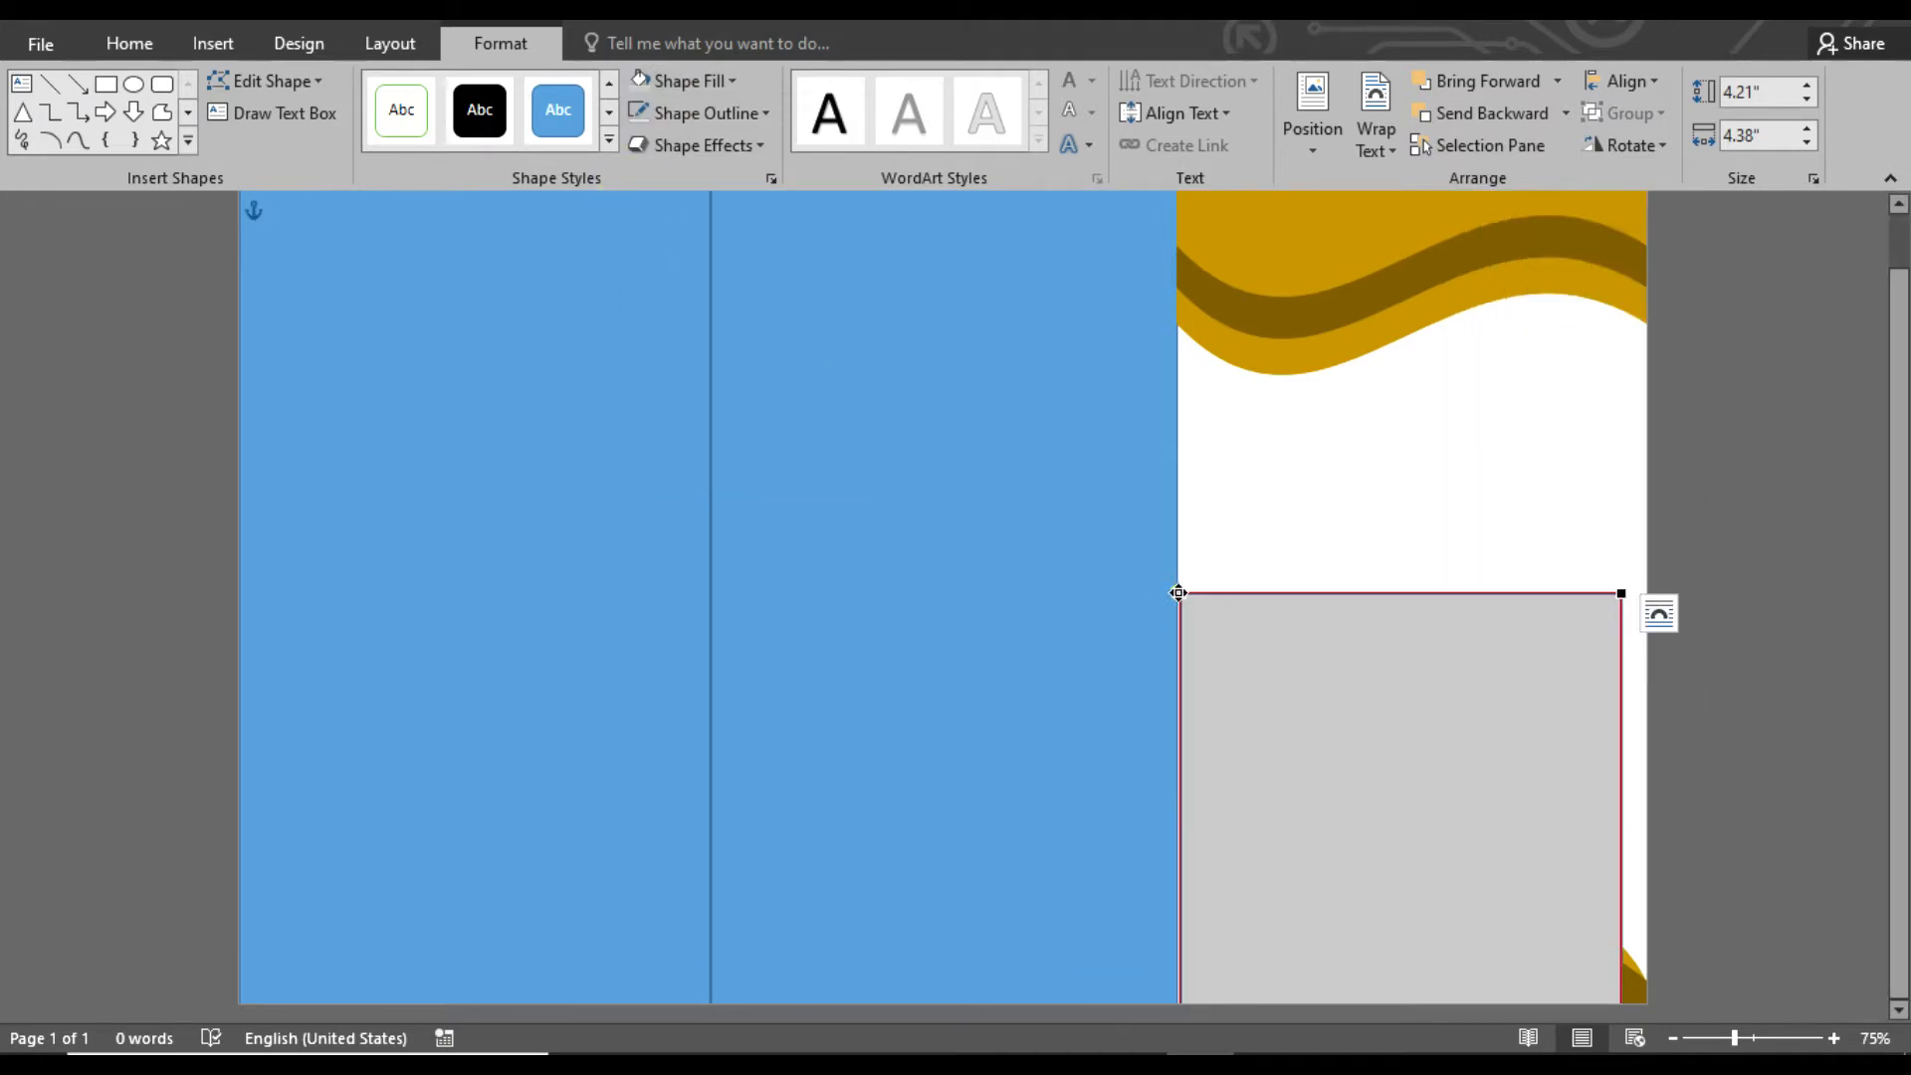
left_click_drag(1329, 448, 1325, 443)
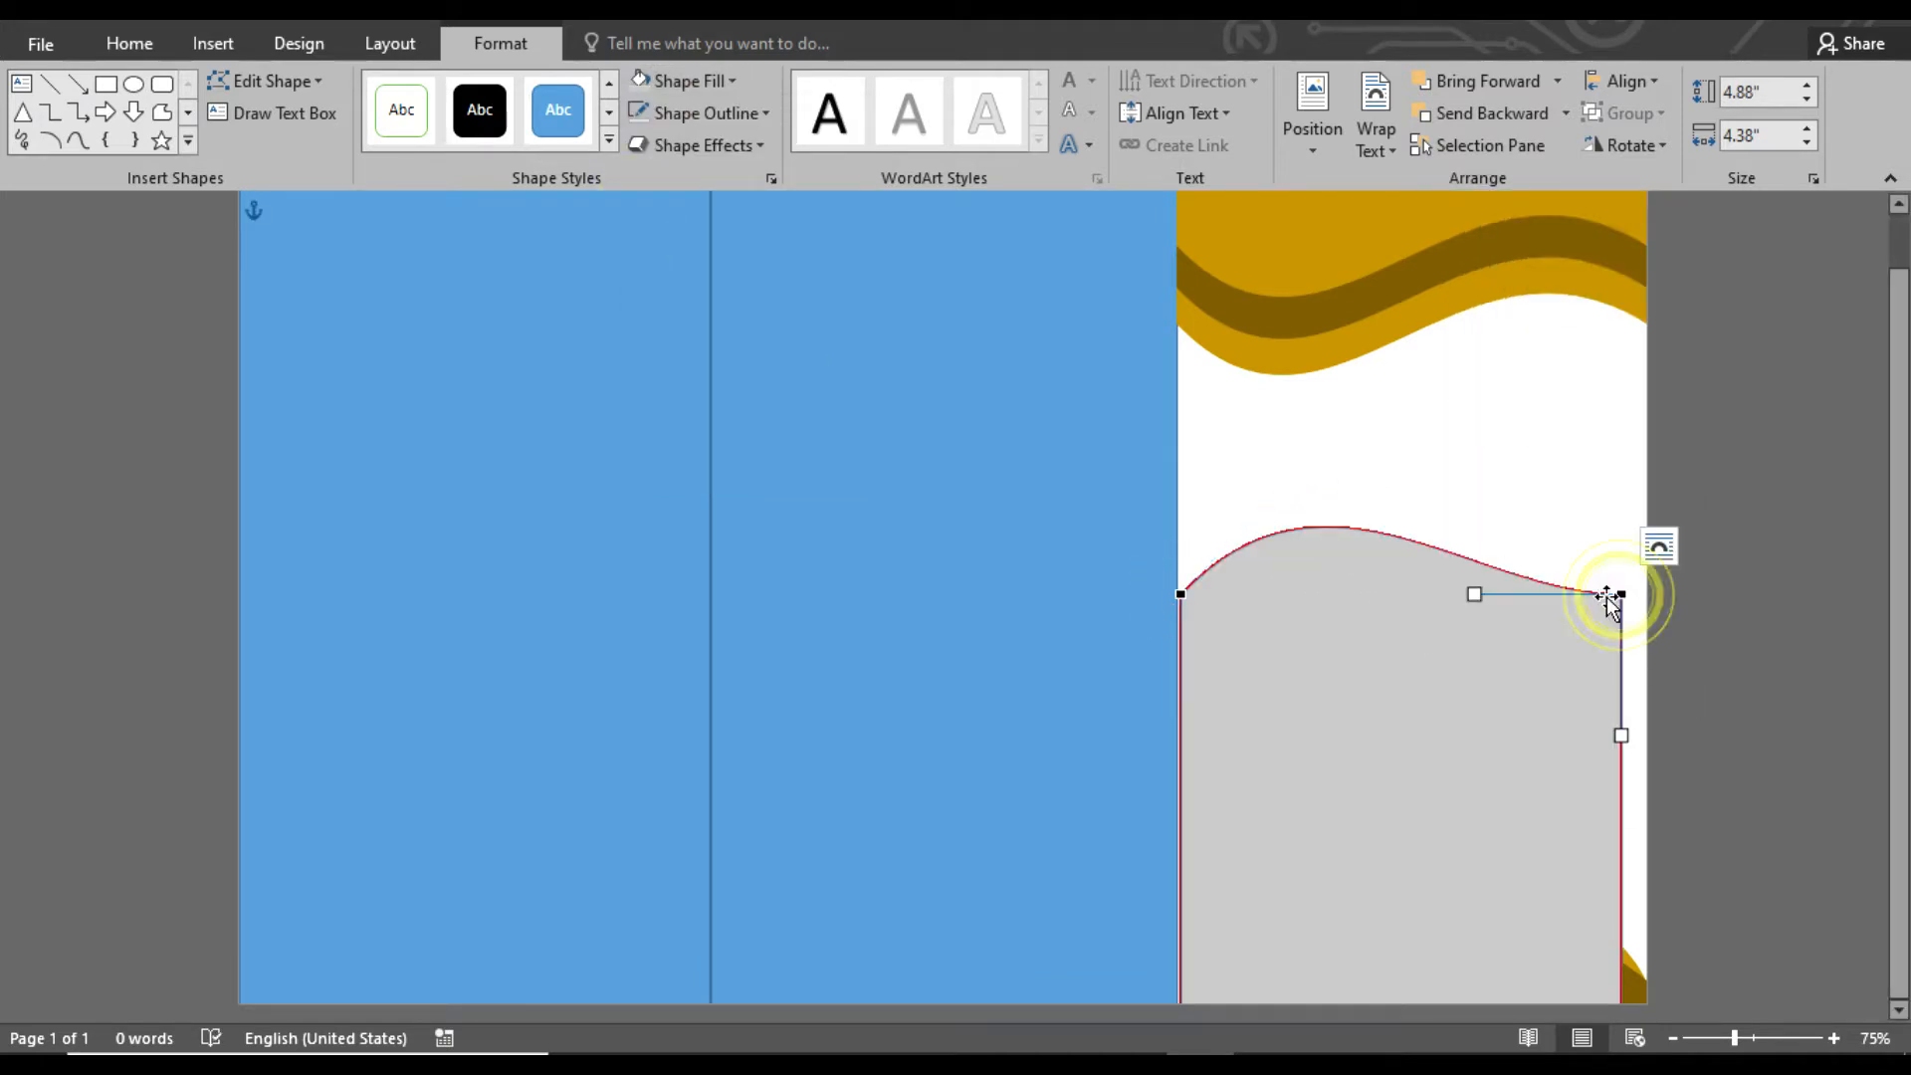
left_click_drag(1470, 652, 1473, 658)
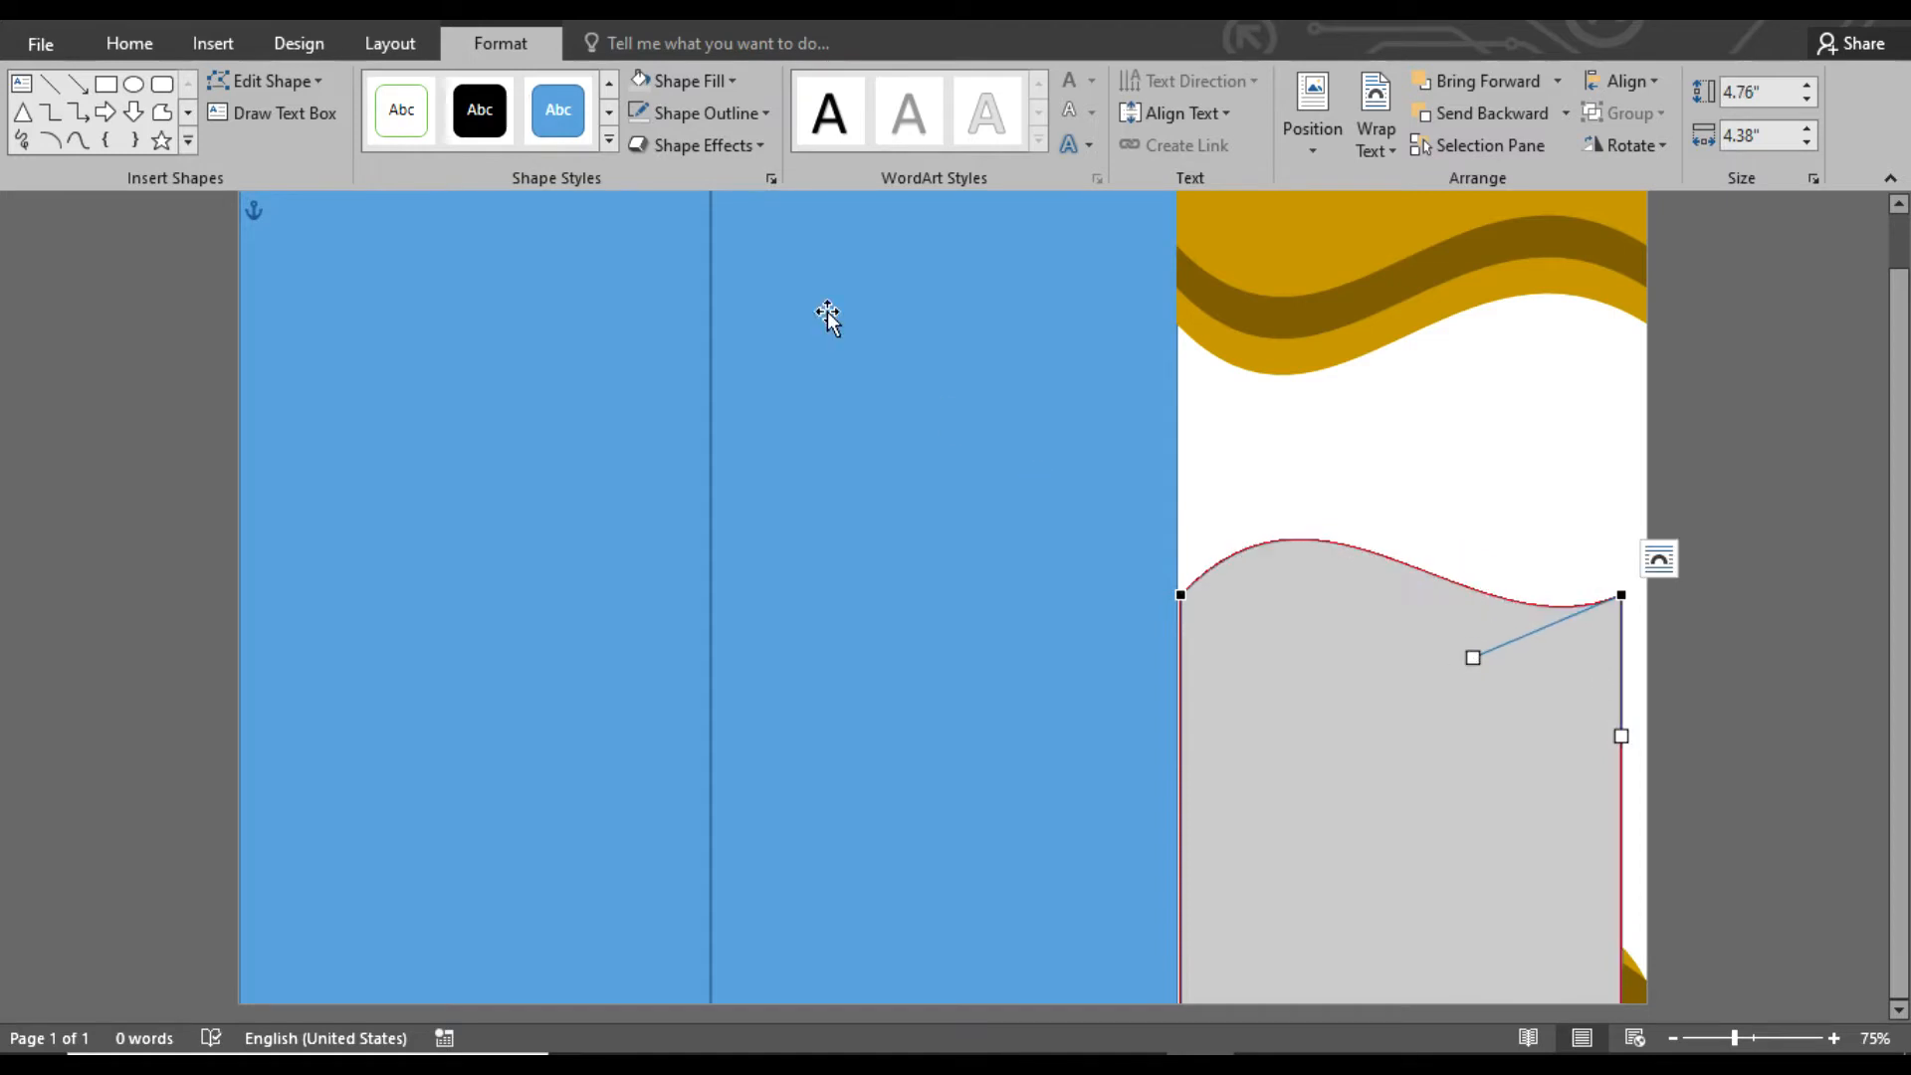
Widen the gray wave shape to about 4.71" and align it so it spans the full panel width
left_click(1478, 525)
left_click(1479, 704)
left_click_drag(1623, 780, 1653, 780)
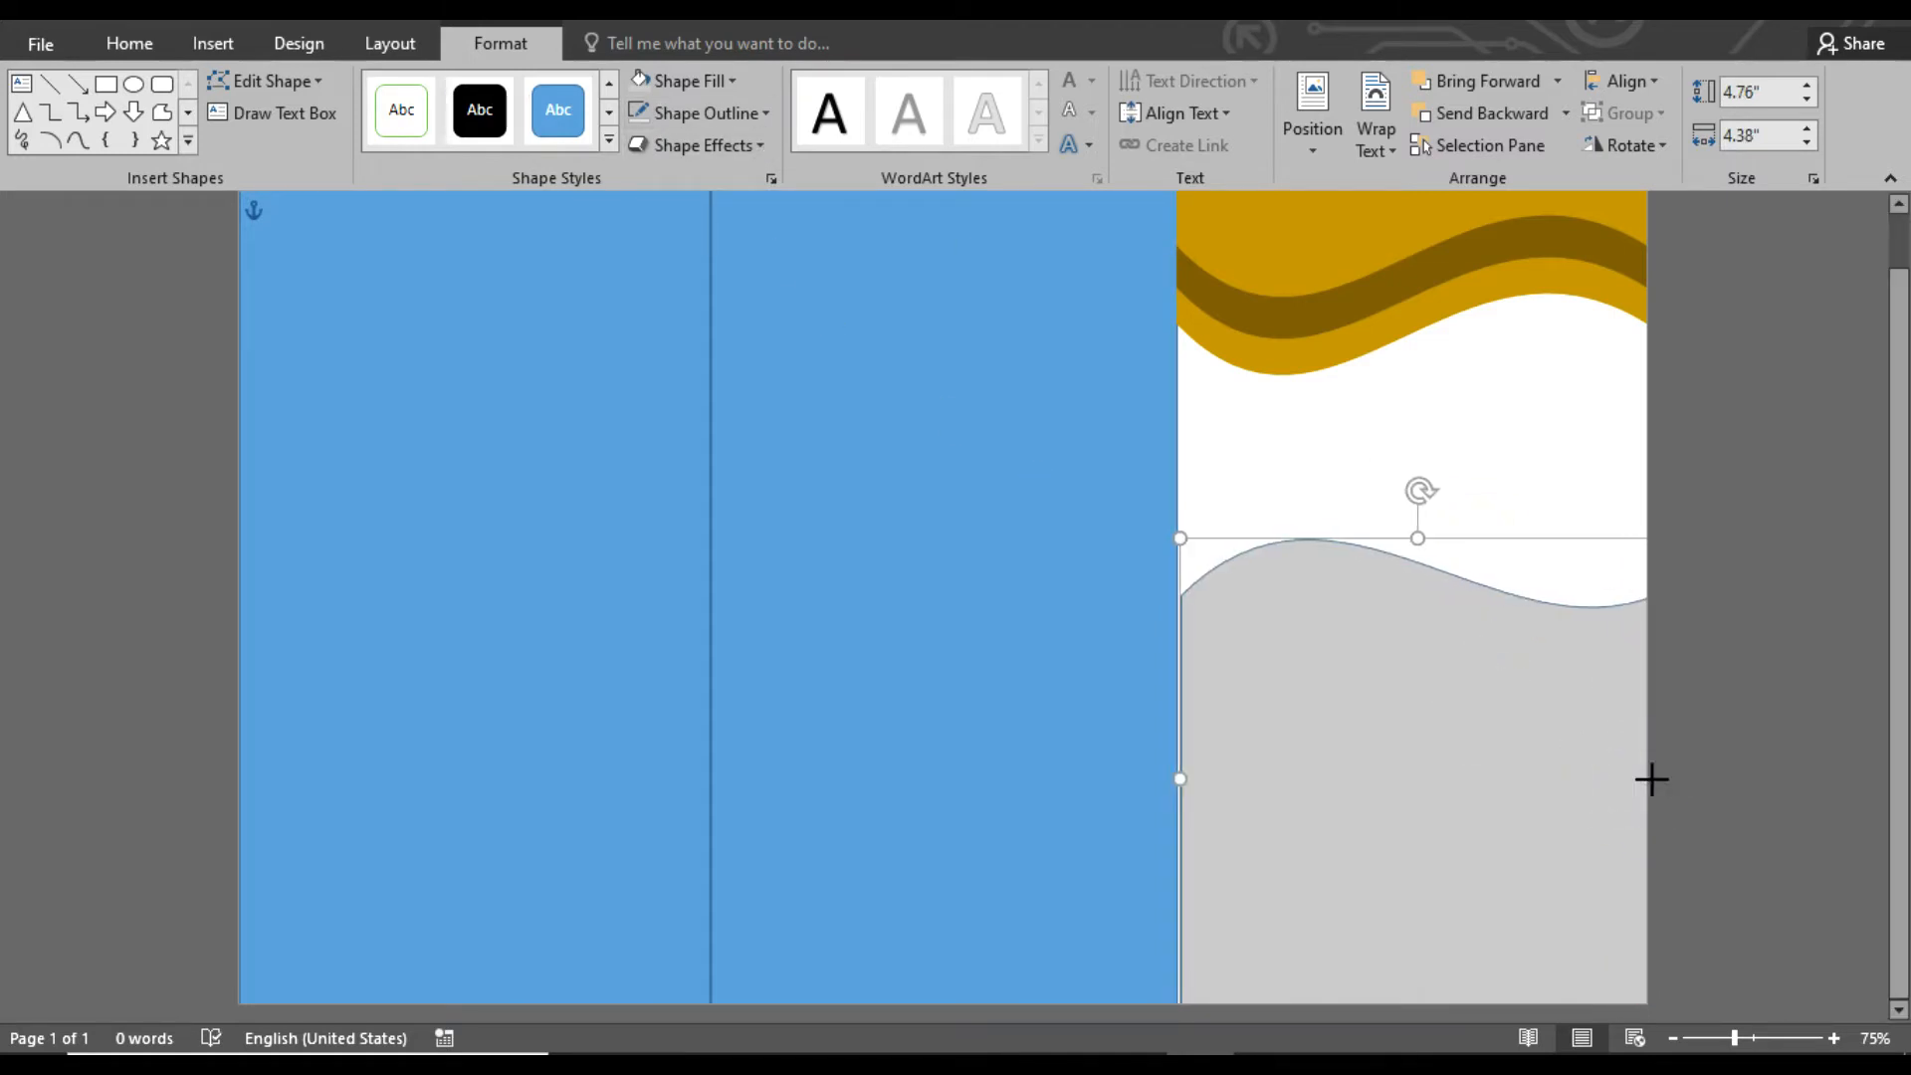
mouse_move(1520, 791)
left_mouse_down()
mouse_move(1540, 754)
mouse_move(1521, 805)
left_mouse_up()
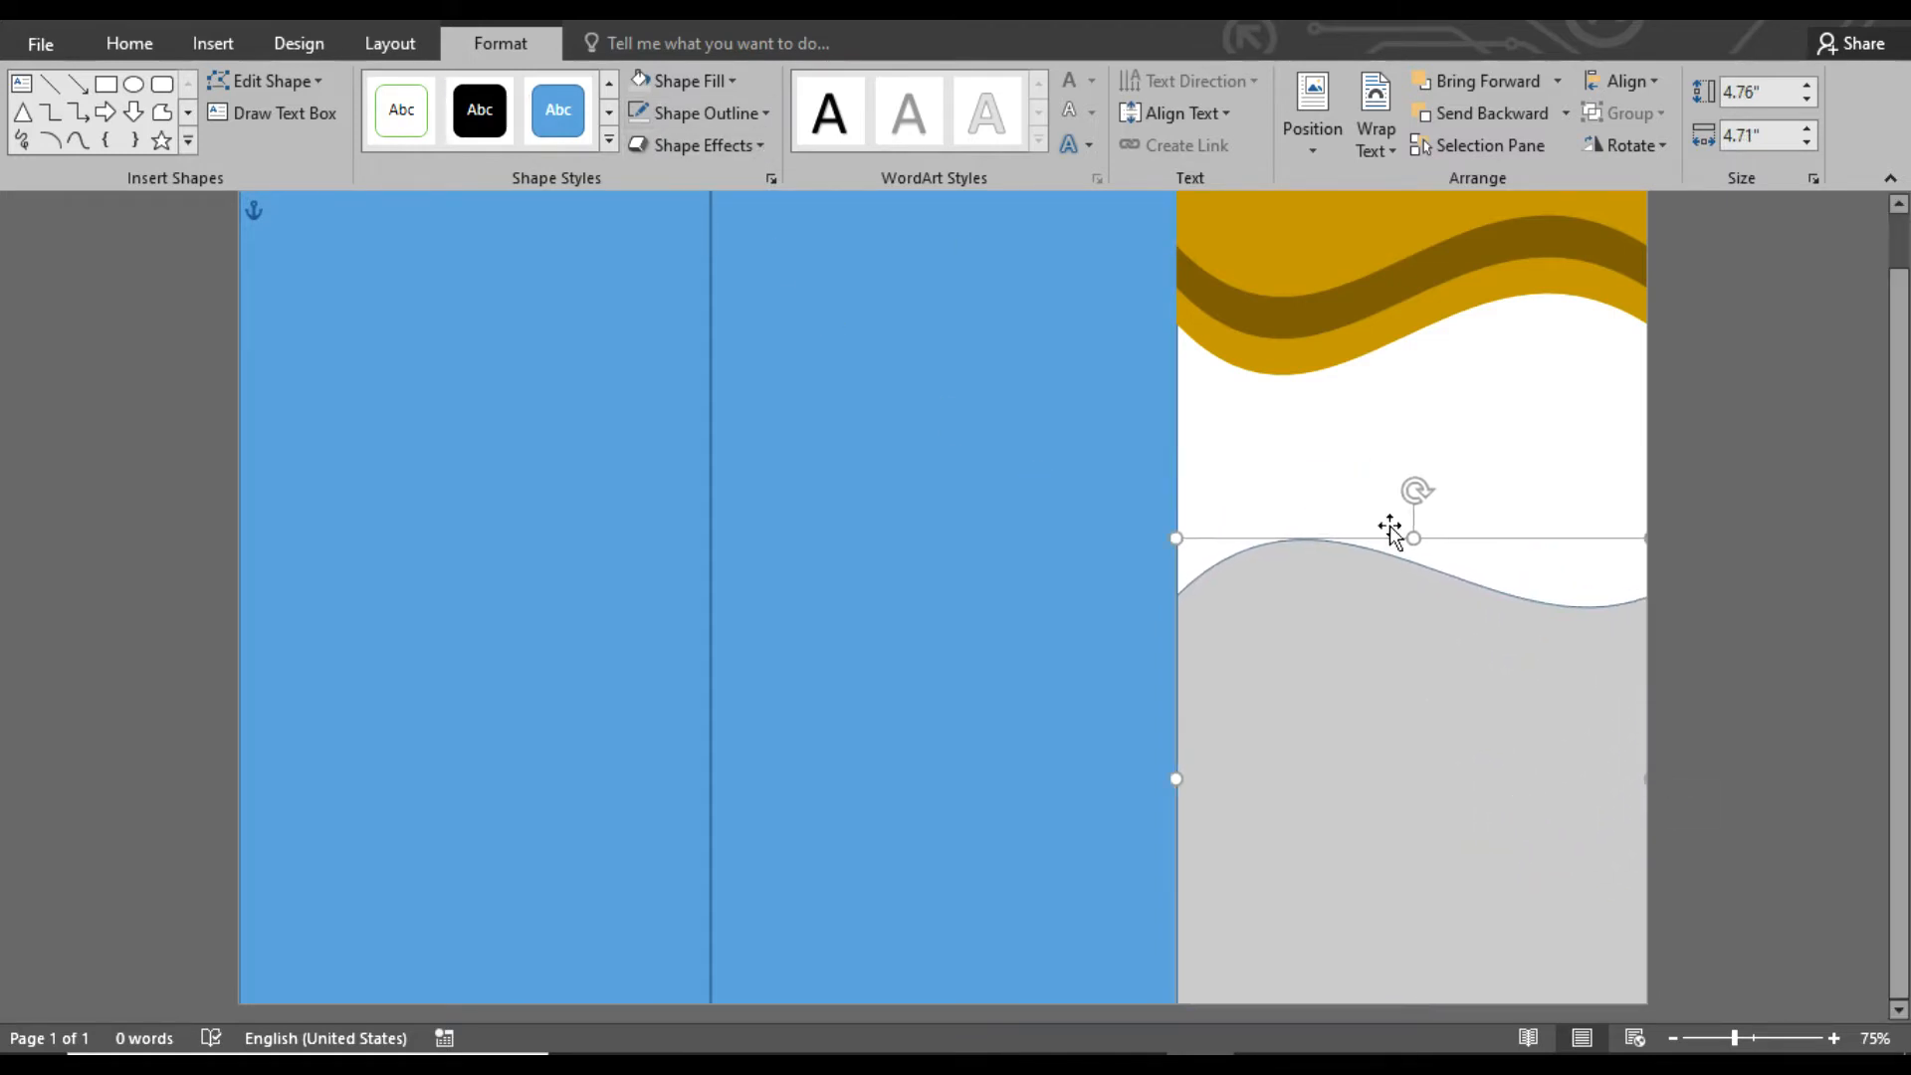
Place the gray wave shape behind the bottom ovals, slightly lower and without an outline
left_click(1514, 117)
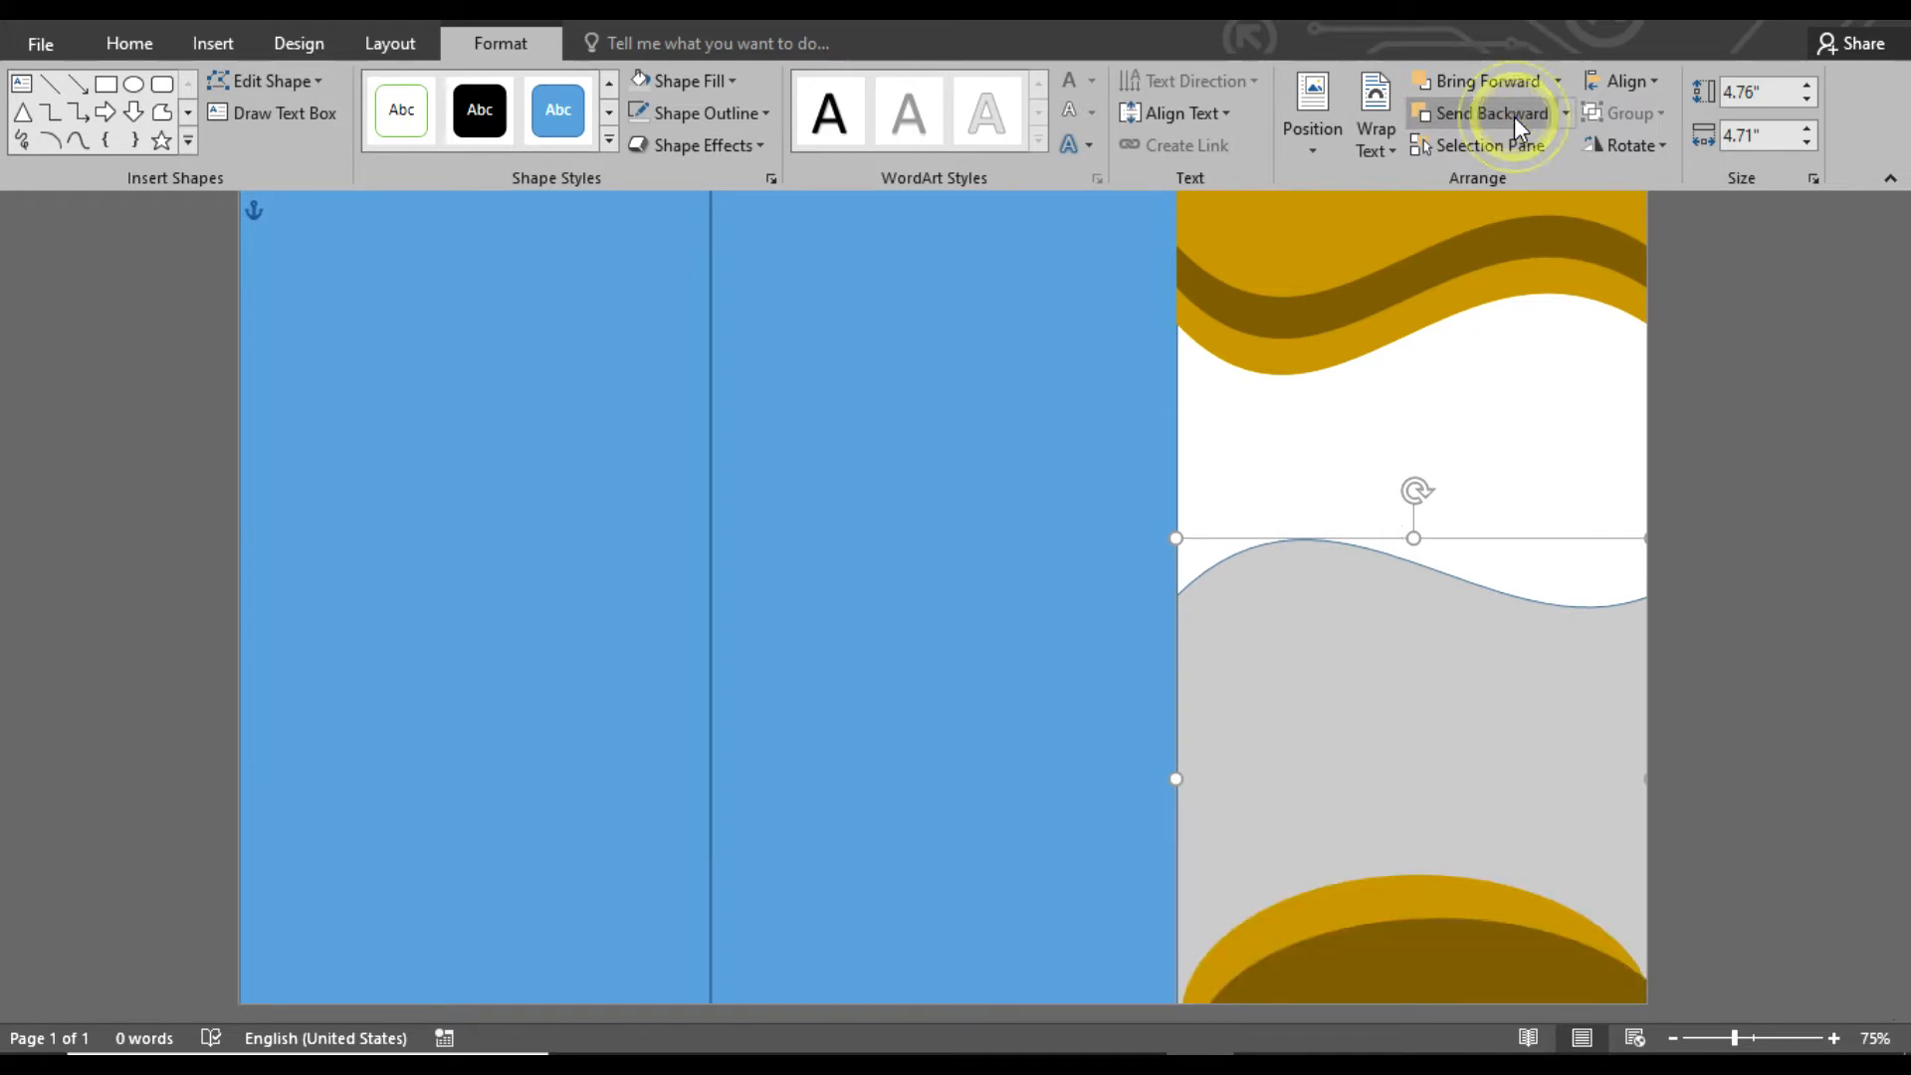
left_click(725, 116)
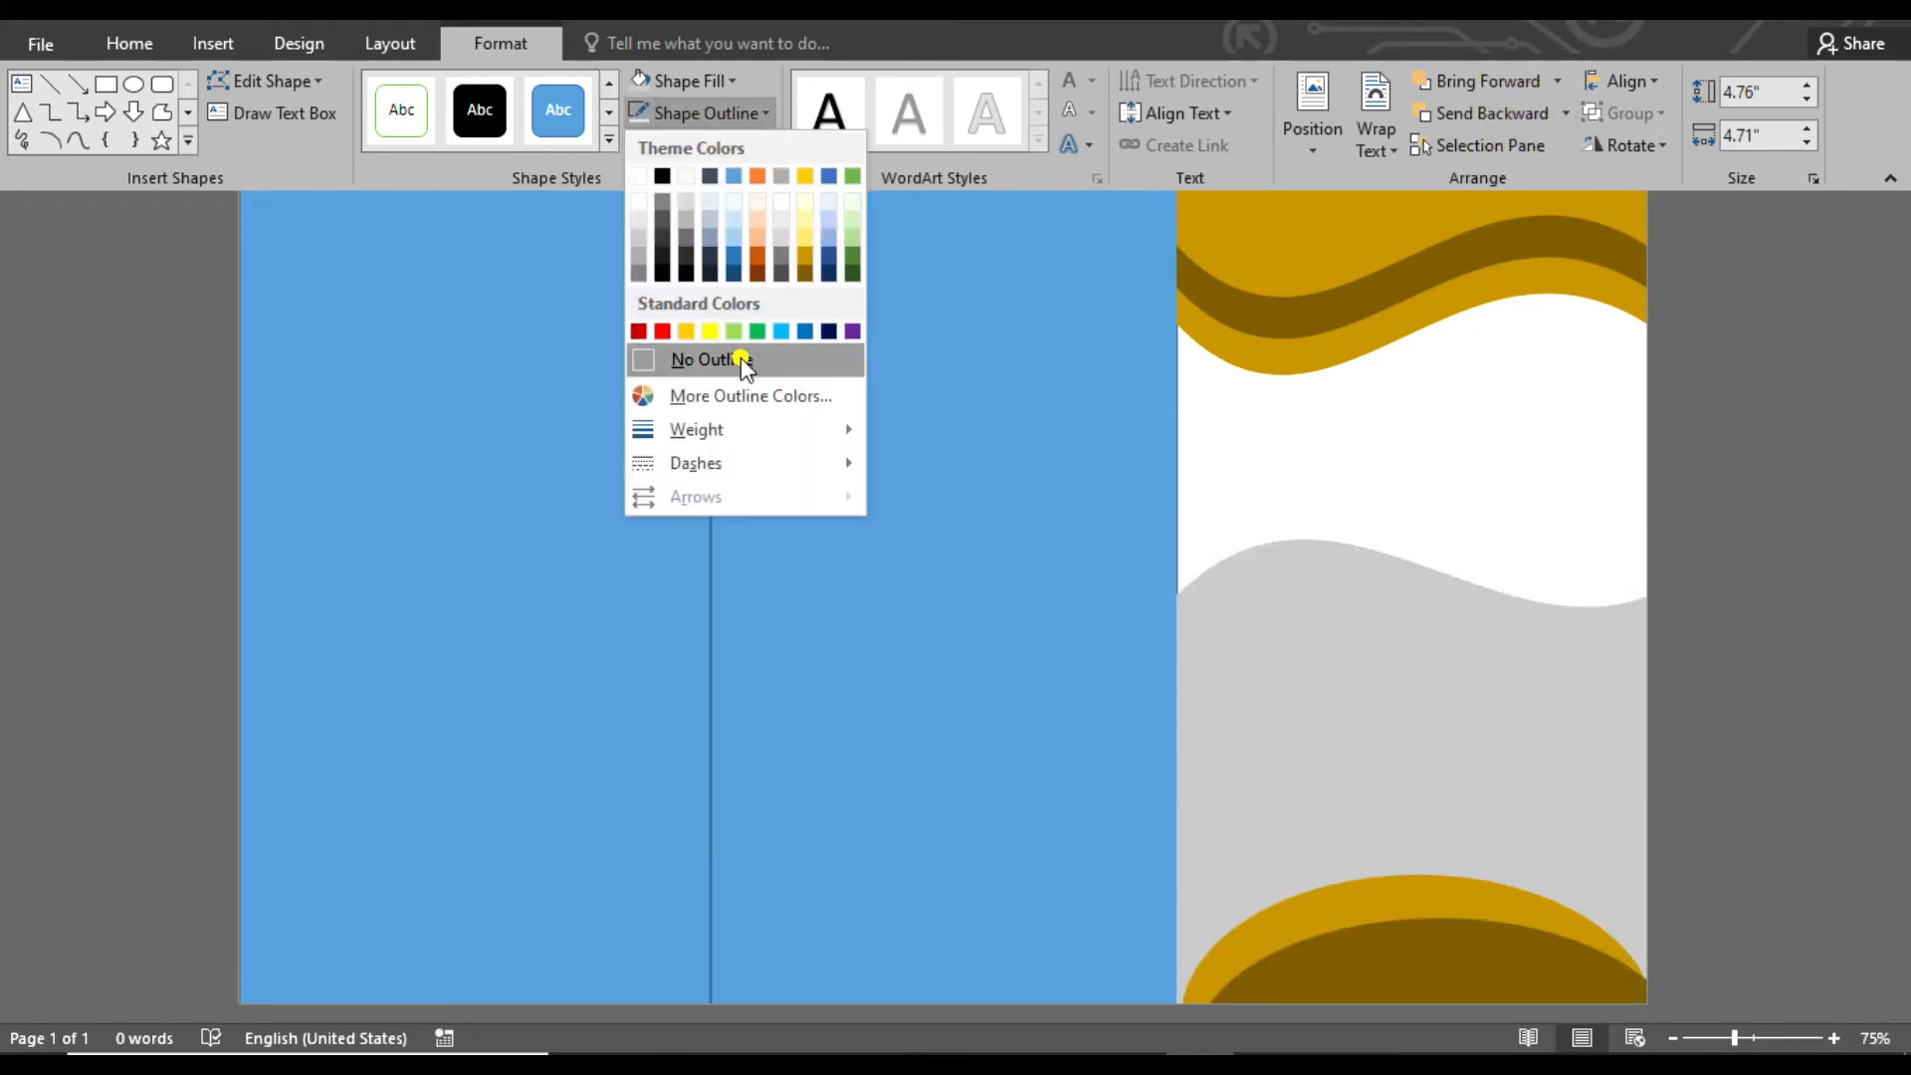
left_click(742, 358)
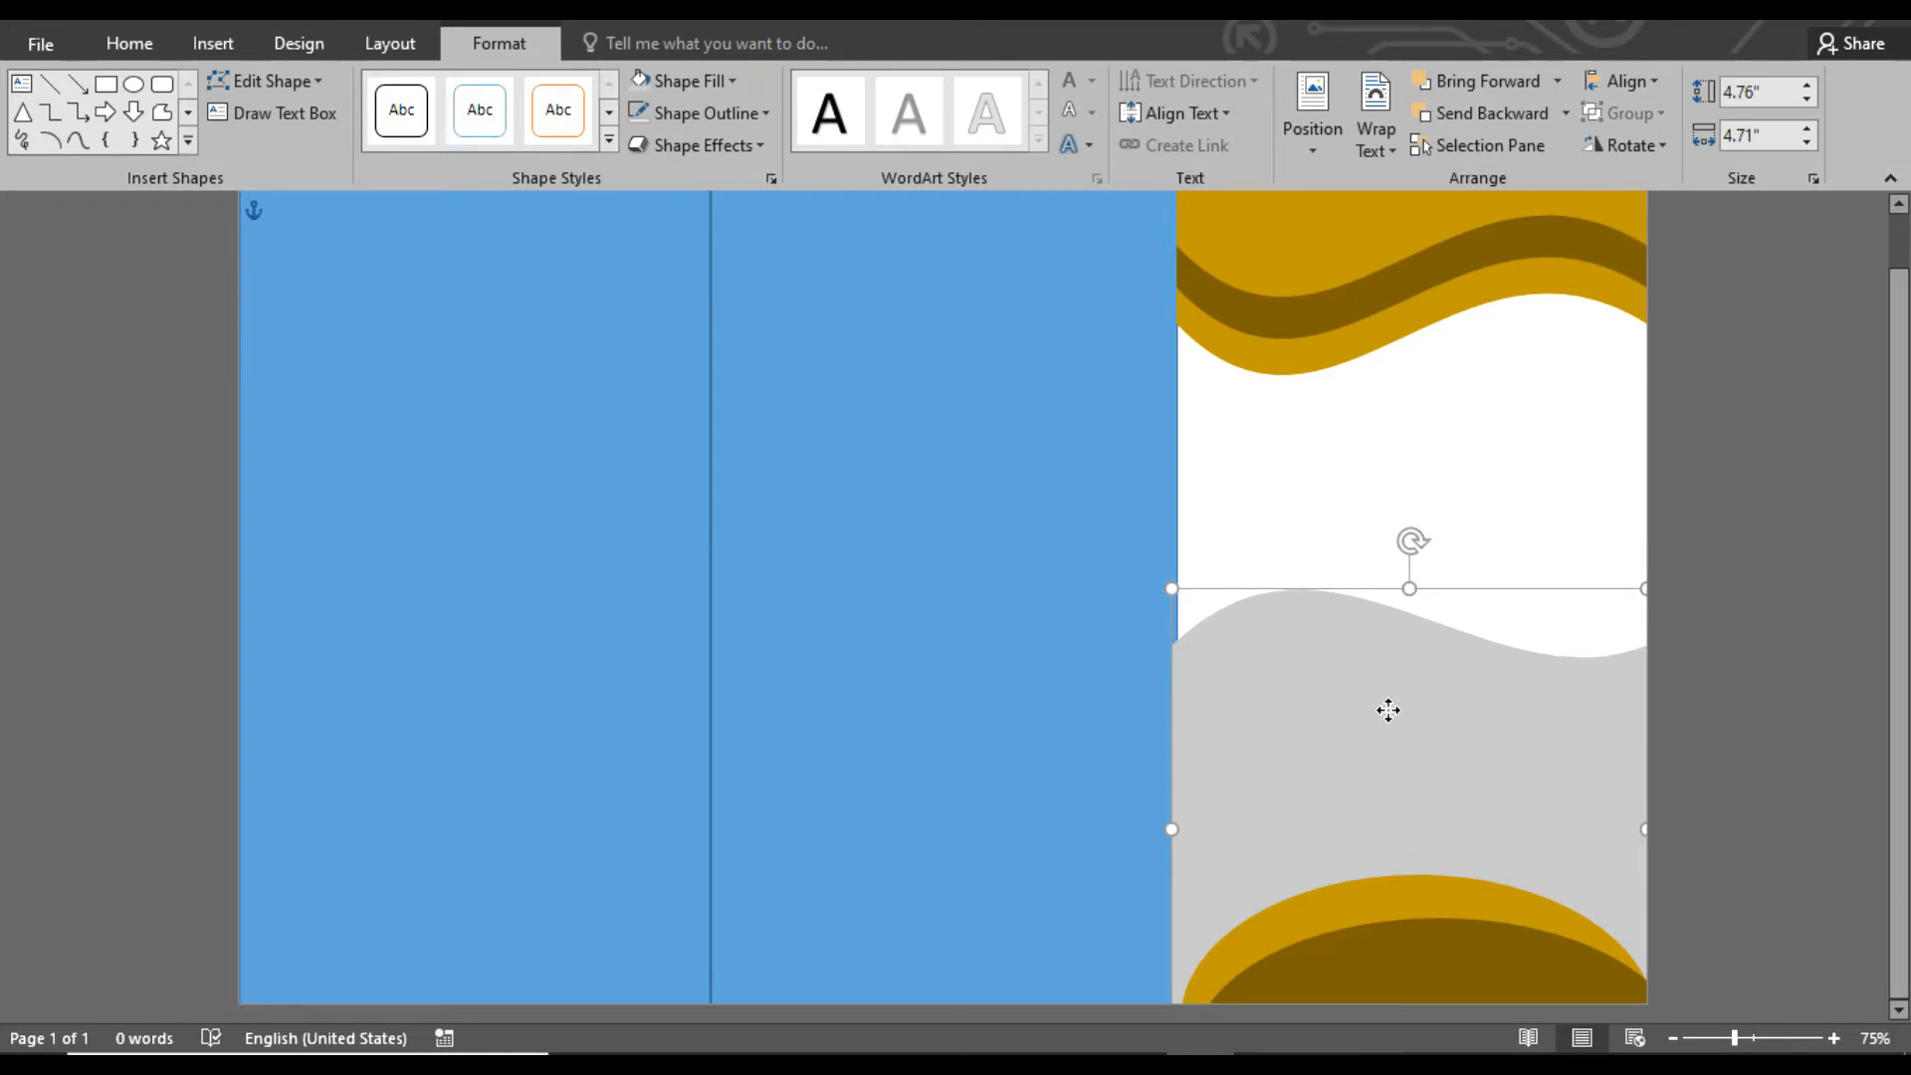
left_click(1792, 683)
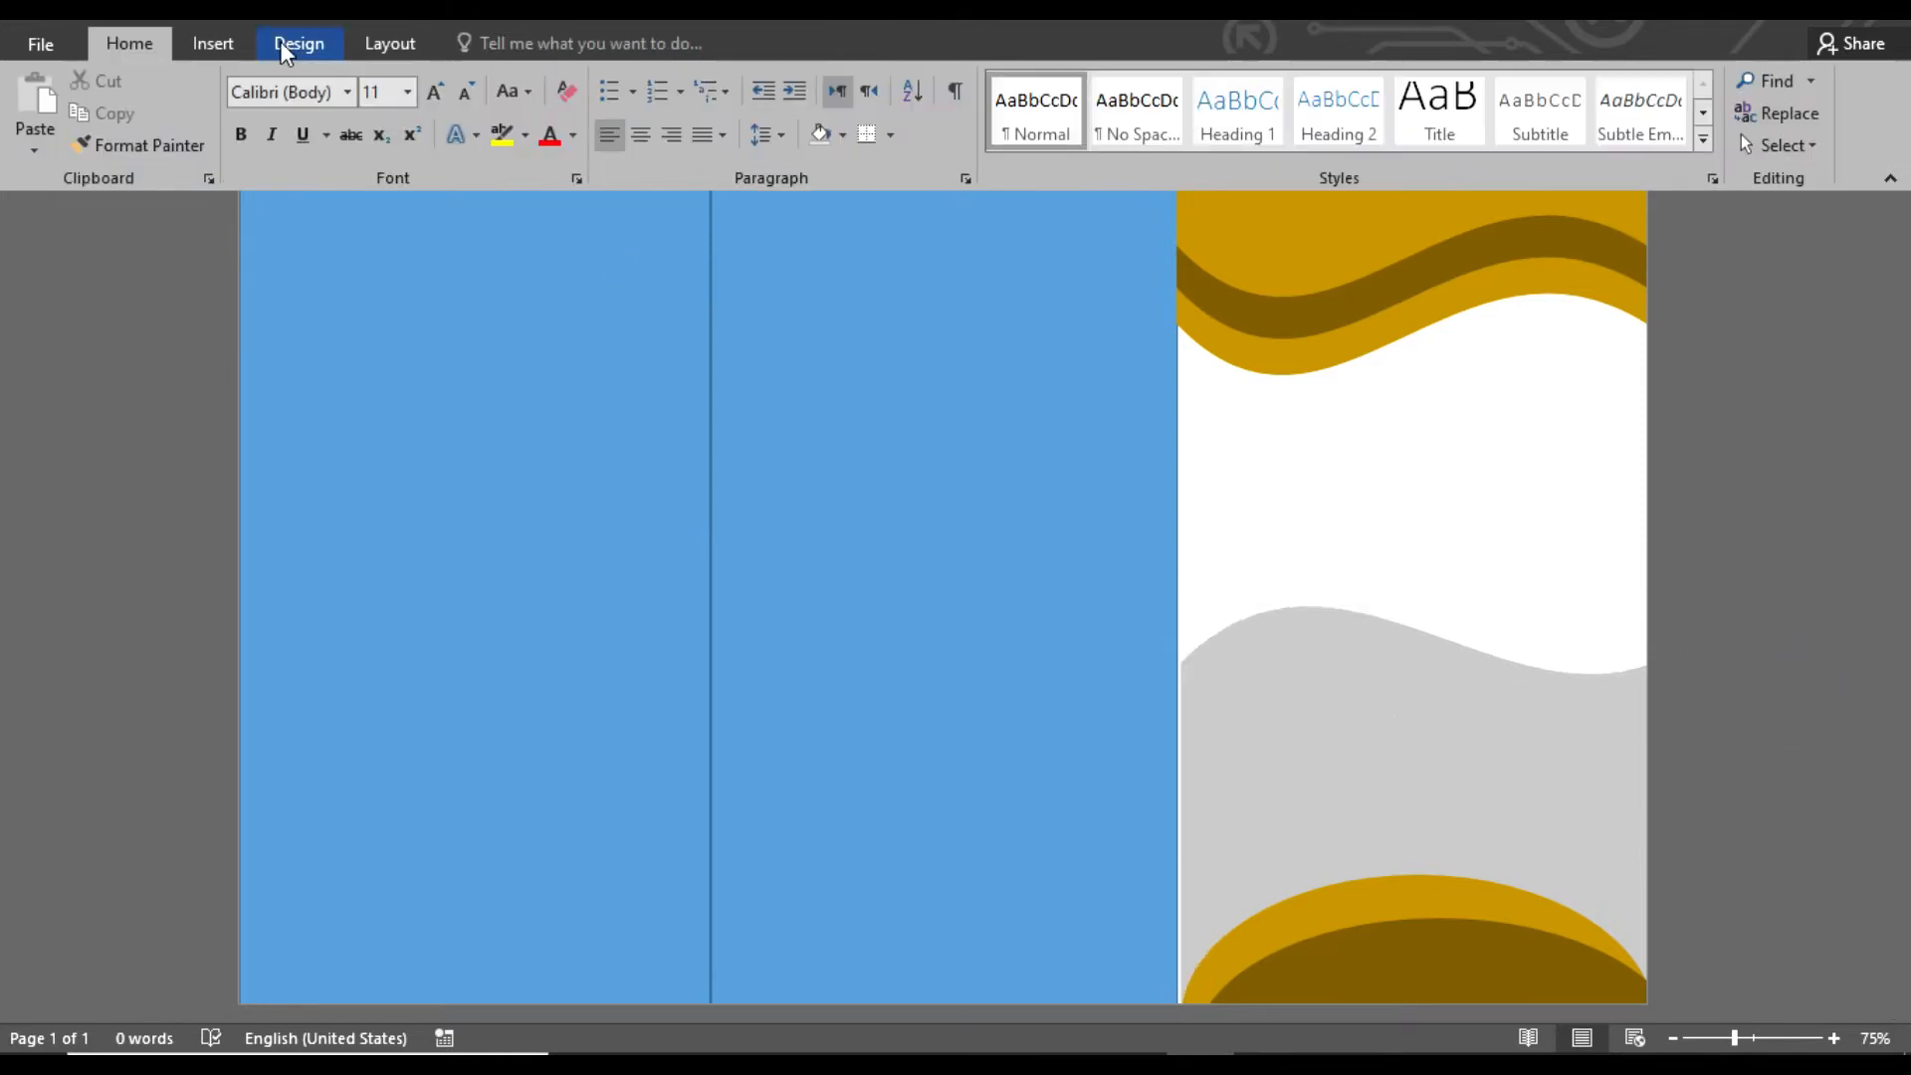
Search Bing images for "business" and insert the photo of hands writing on paper beside laptops
left_click(213, 43)
left_click(322, 100)
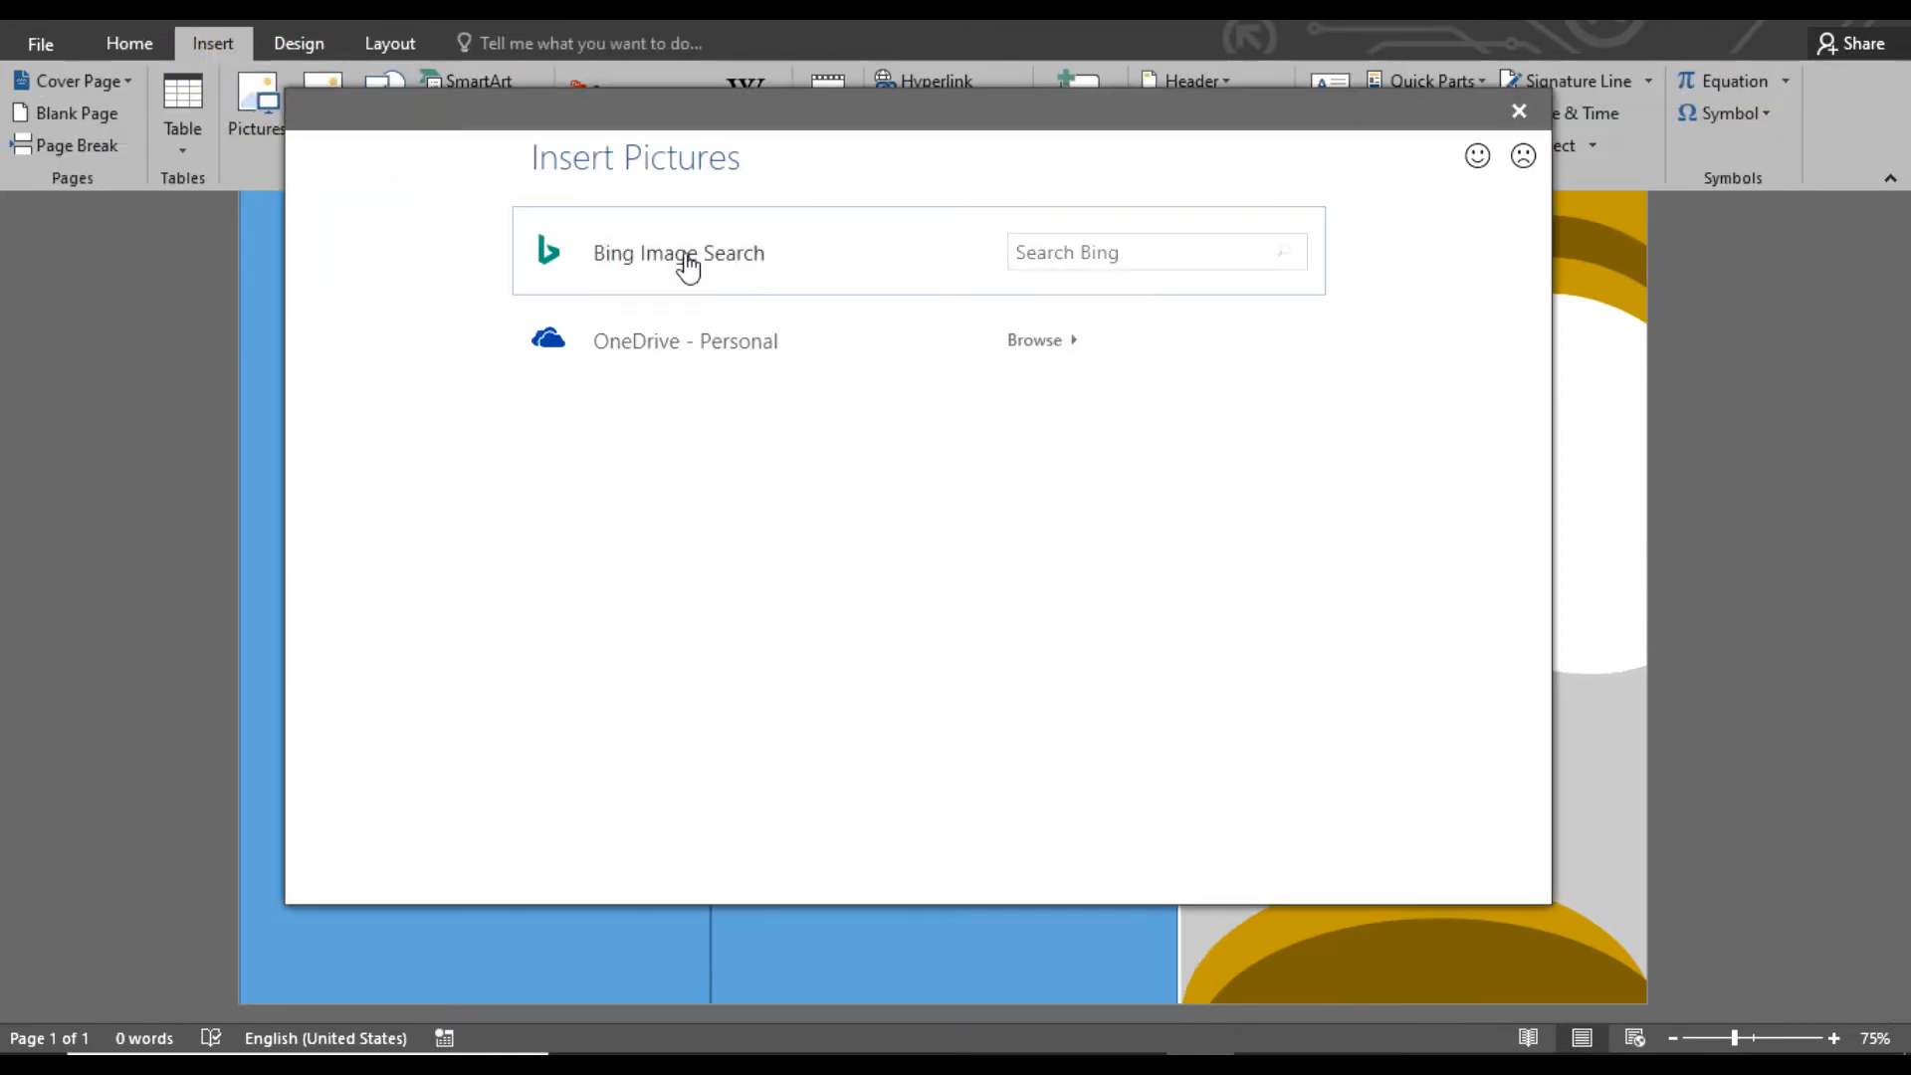
left_click(755, 272)
type("business")
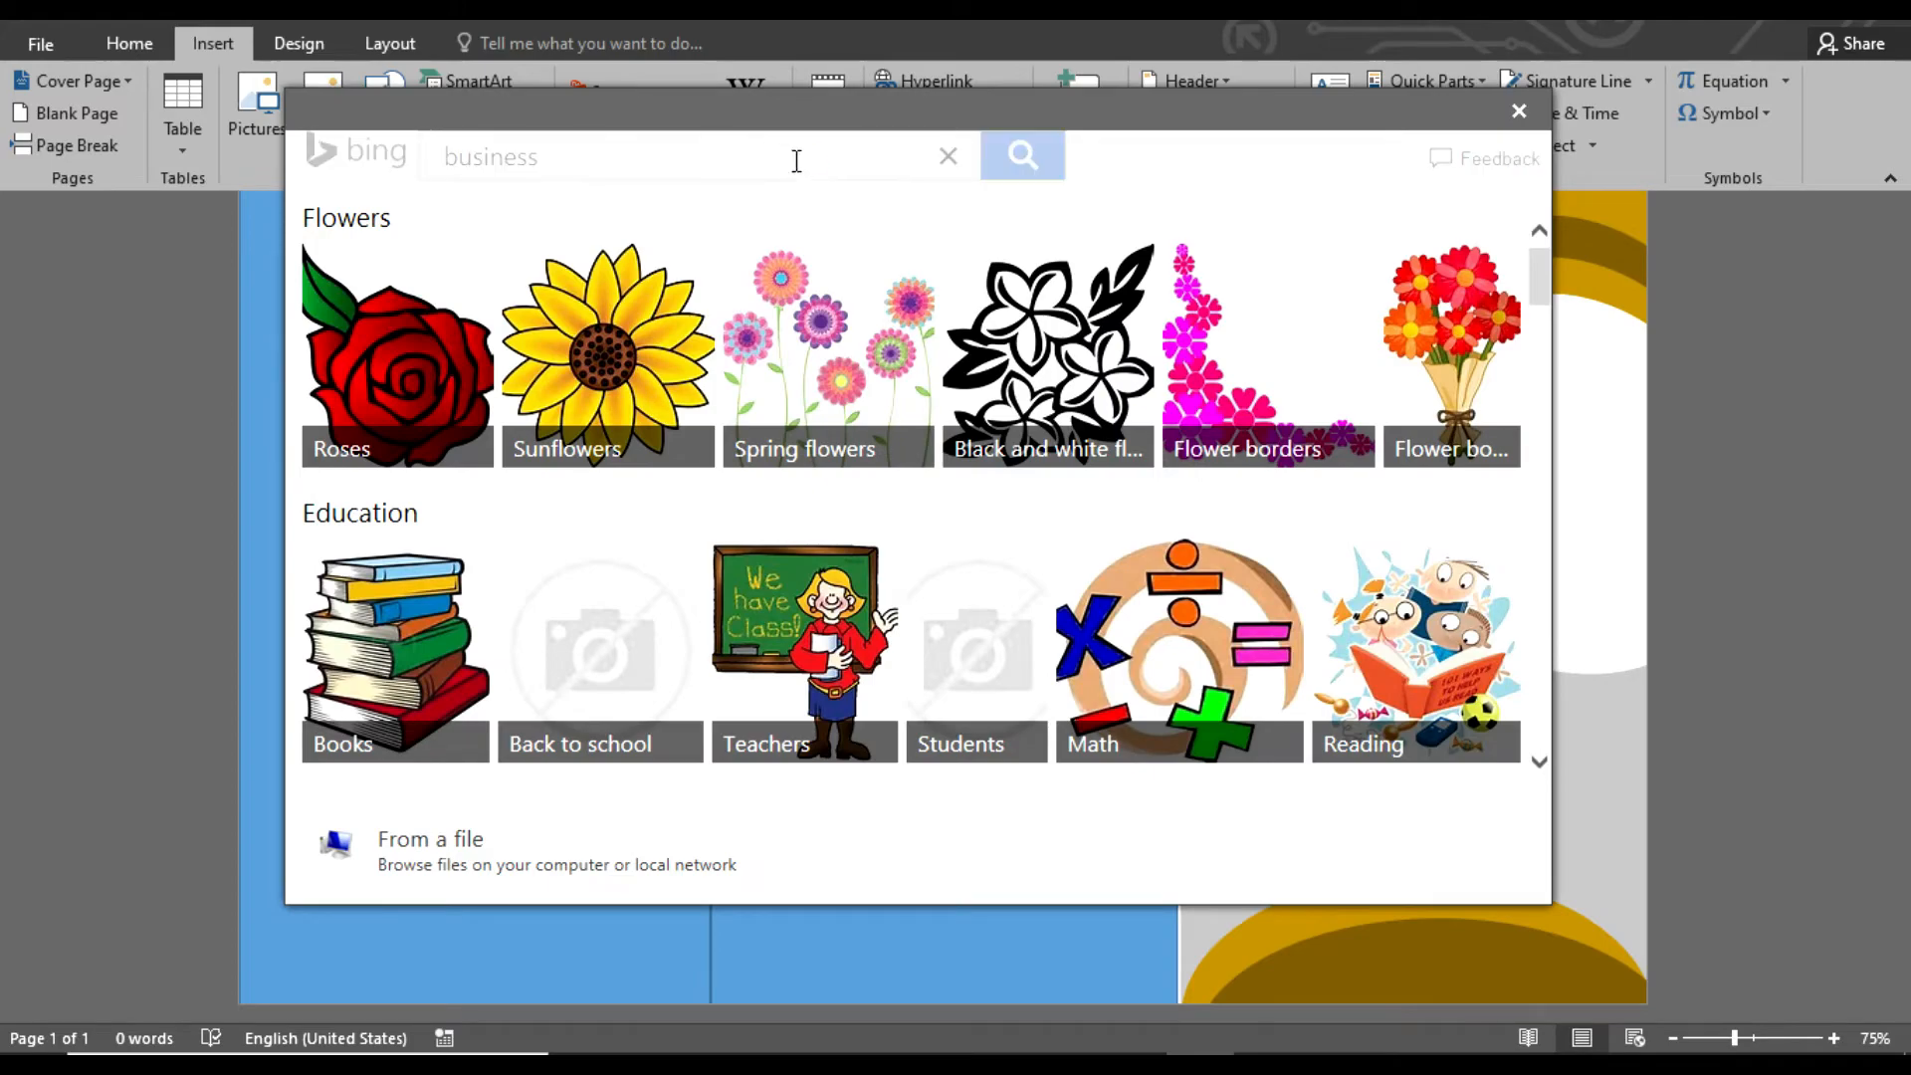
key("Return")
scroll(1479, 369, "down", 5)
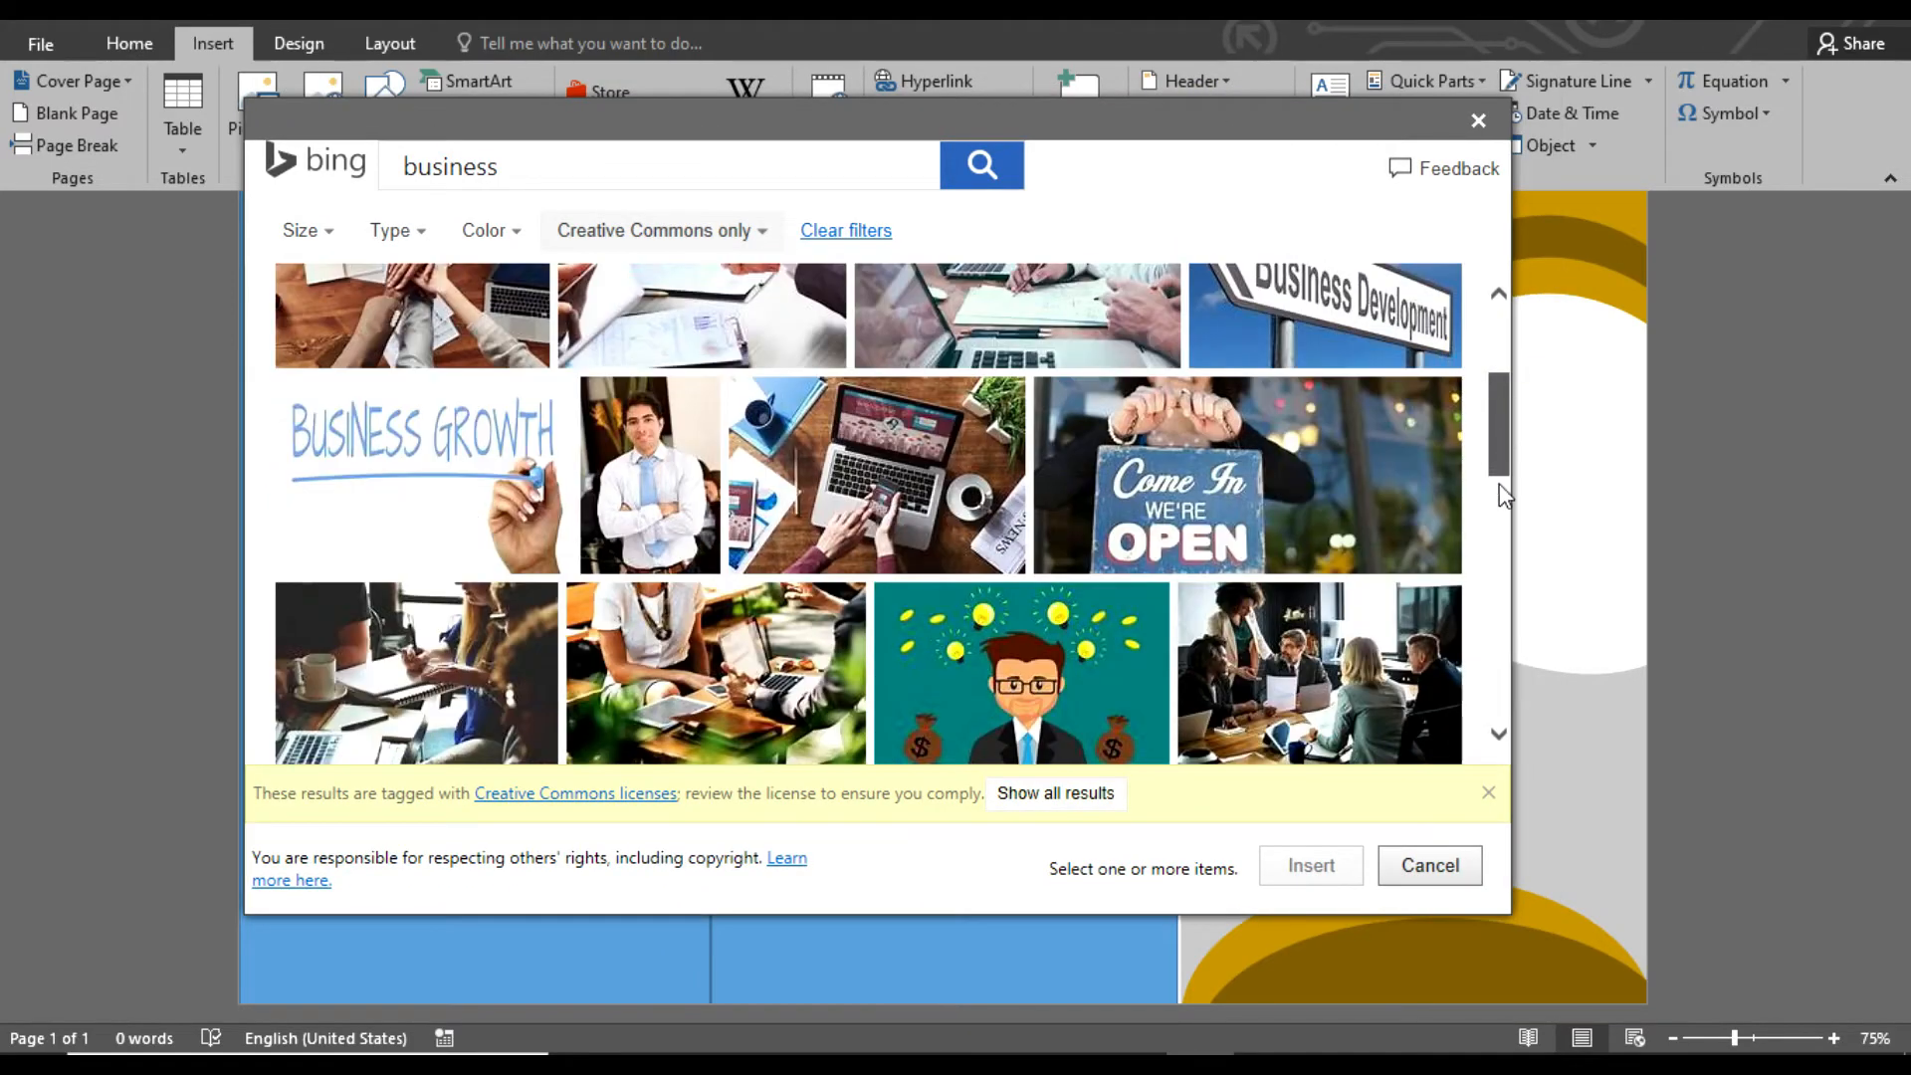
scroll(1479, 388, "up", 5)
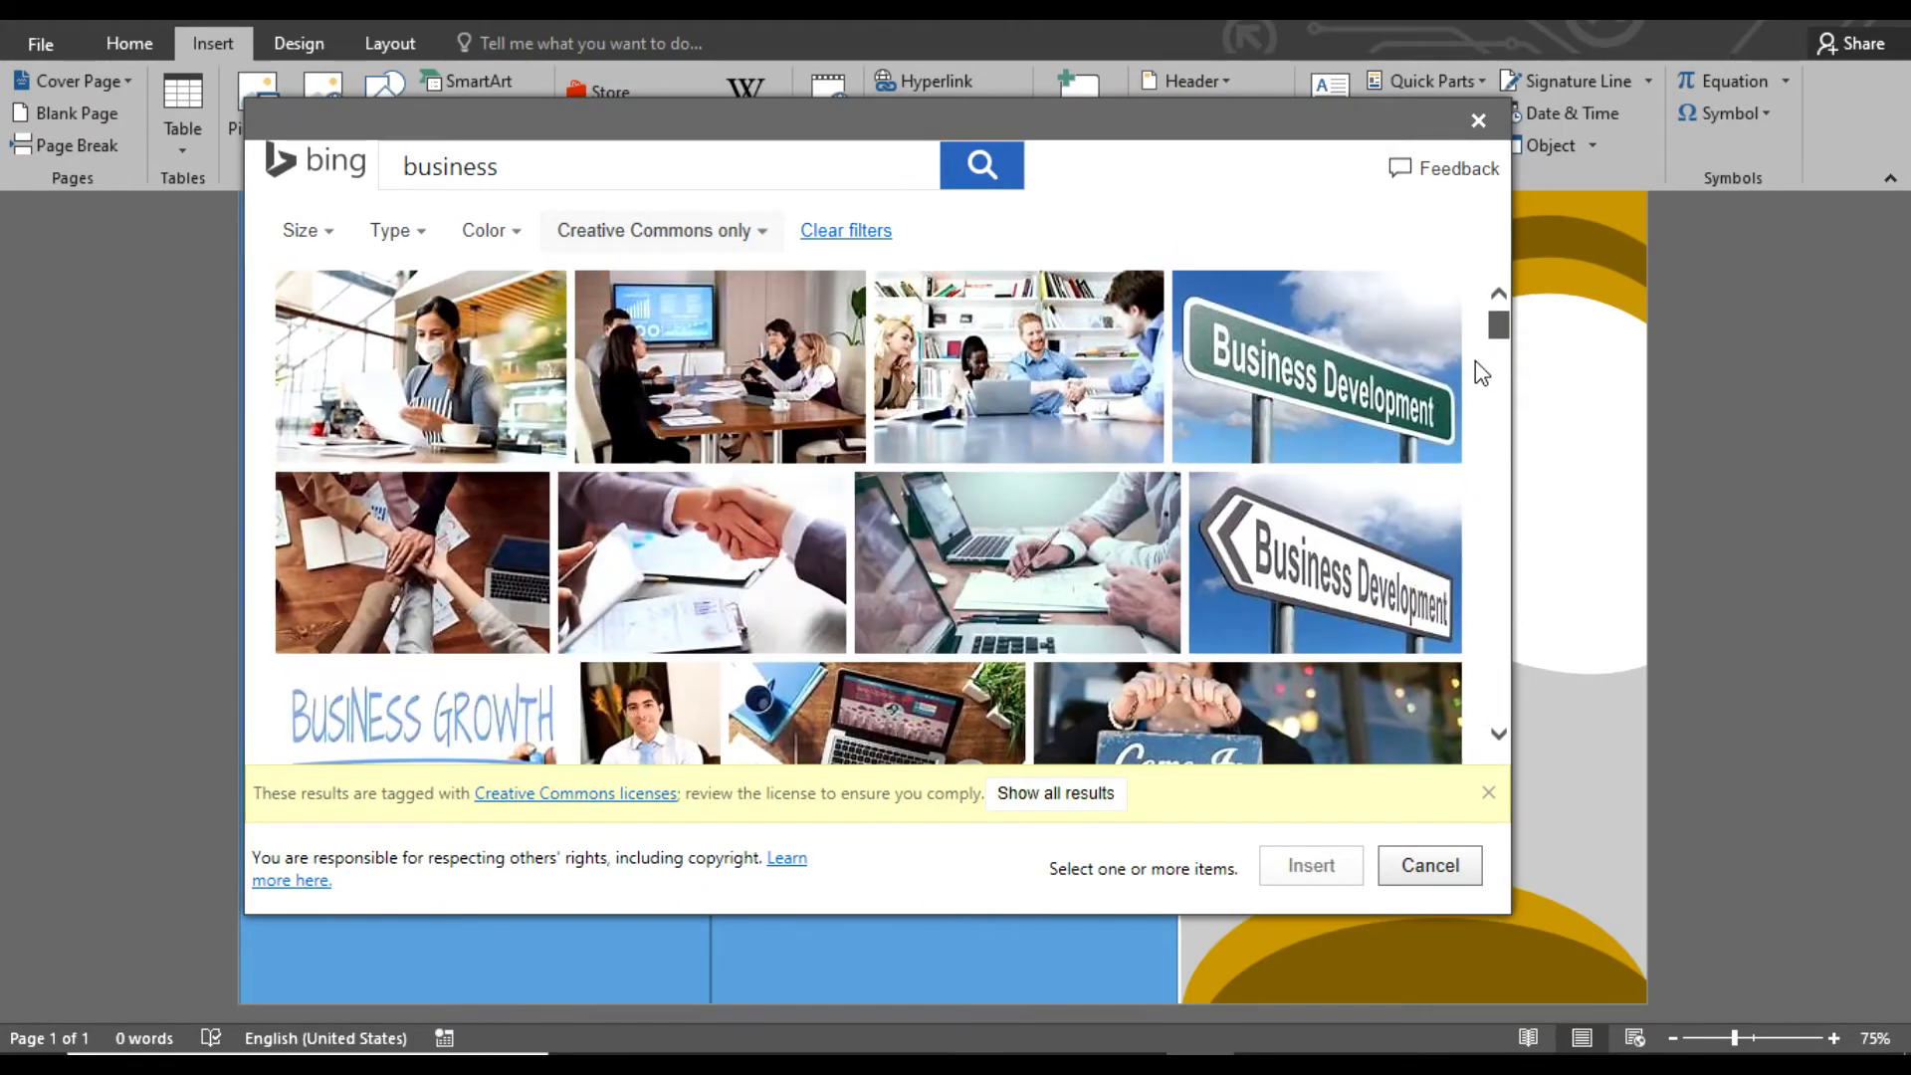
left_click(1015, 563)
left_click(1015, 562)
left_click(1311, 866)
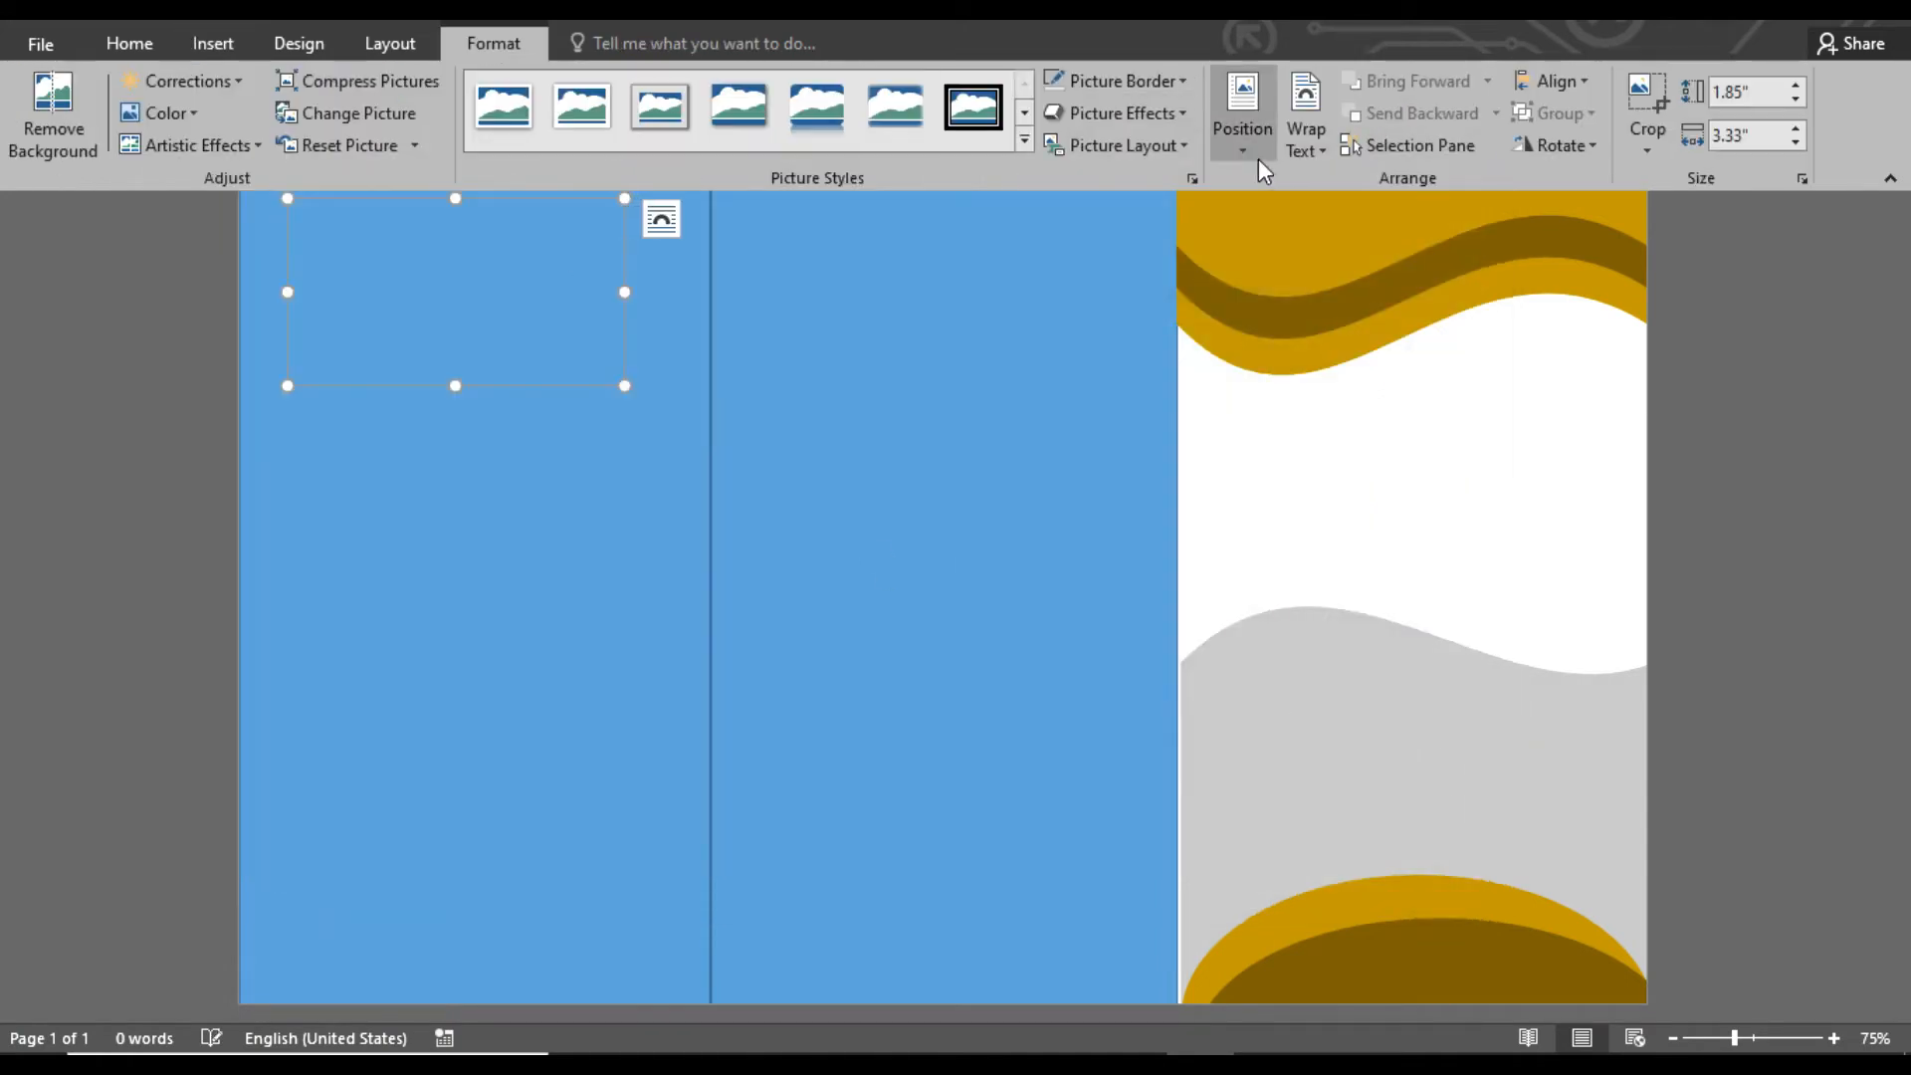
Float the business photo in front of the text and enlarge it to span the third panel below the top waves
left_click(1306, 130)
left_click(1348, 405)
left_click_drag(455, 299, 1350, 428)
left_click_drag(1517, 518, 1629, 636)
left_click_drag(1496, 565, 1480, 525)
left_click_drag(1439, 594, 1440, 633)
left_click_drag(1164, 633, 1416, 544)
Send the photo behind the gold waves and the gray shape, and raise the gray wave over the photo's lower edge
left_click(1423, 118)
left_click(1425, 86)
left_click(1708, 594)
left_click(1545, 760)
left_click(1775, 722)
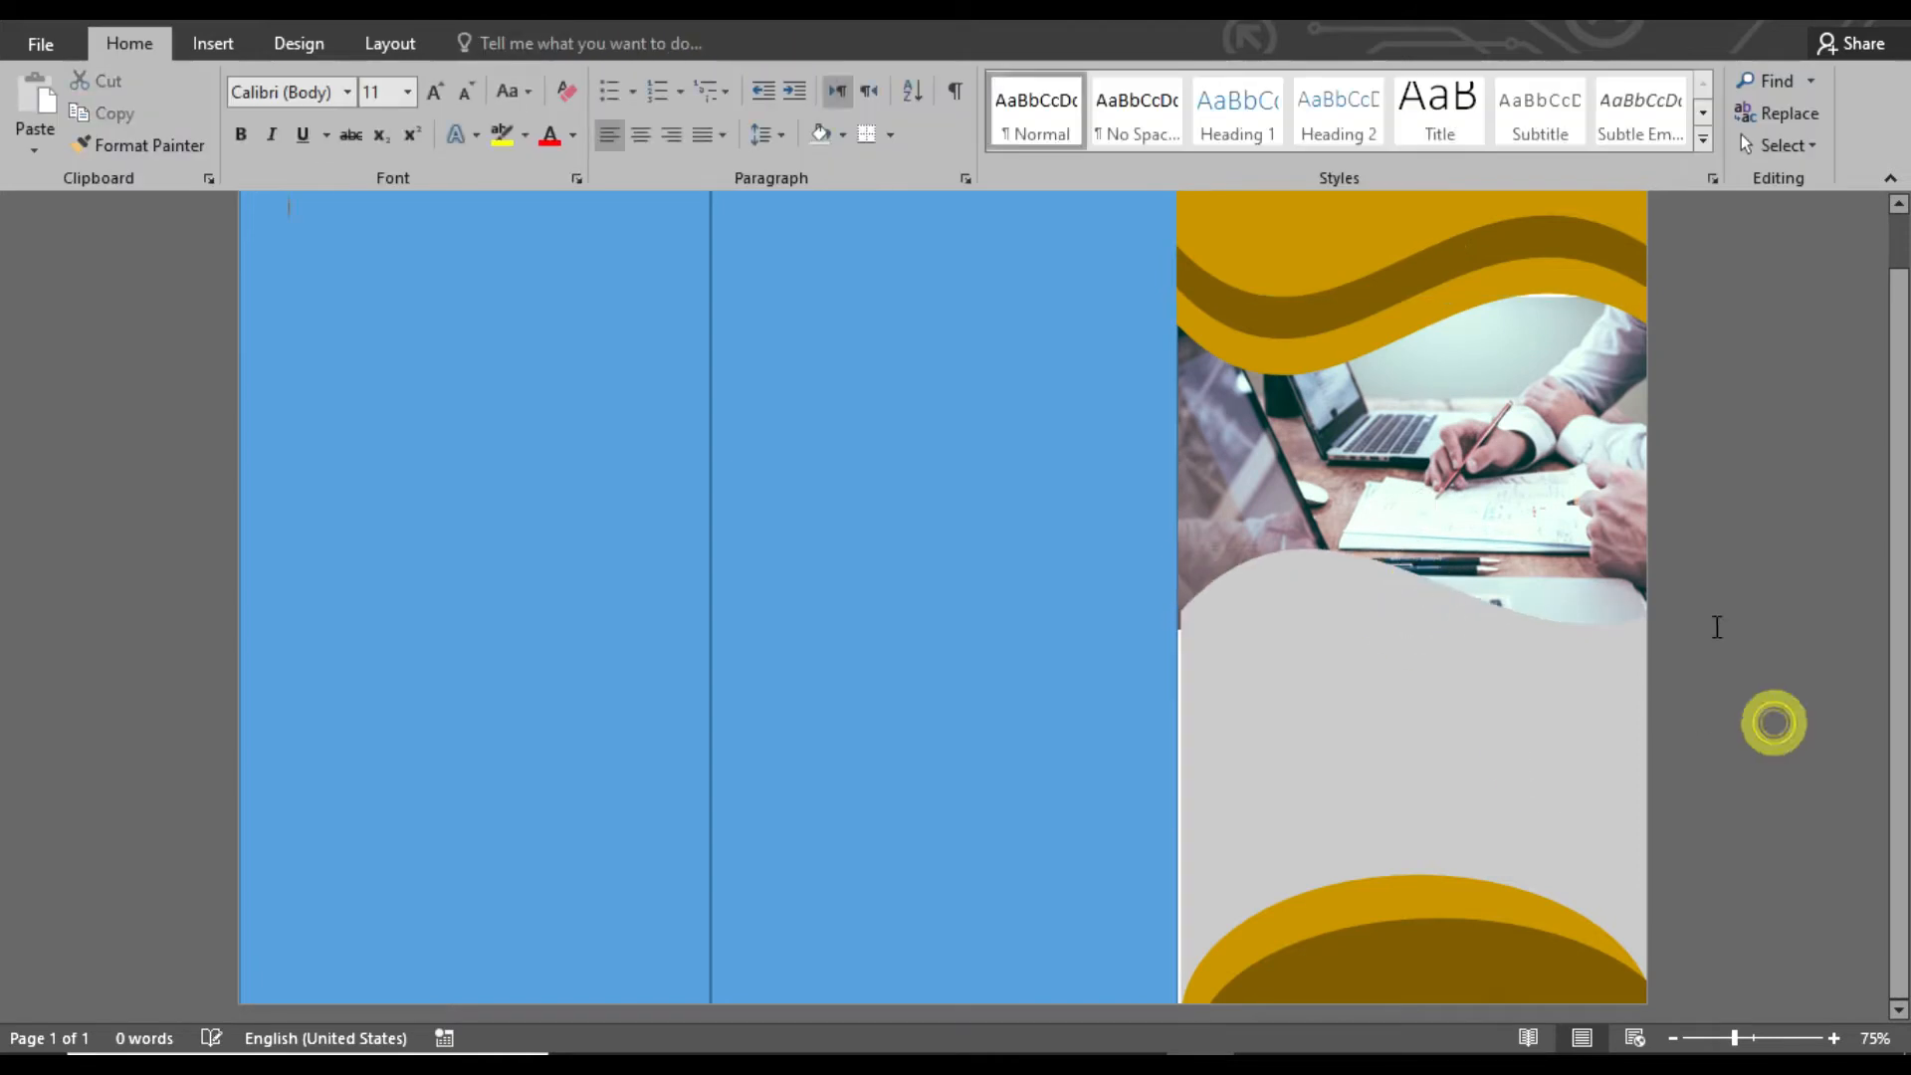
Align the photo's left side inside the panel and stretch the top gold and brown waves slightly downward
left_click_drag(1575, 389, 1578, 388)
left_click(1424, 234)
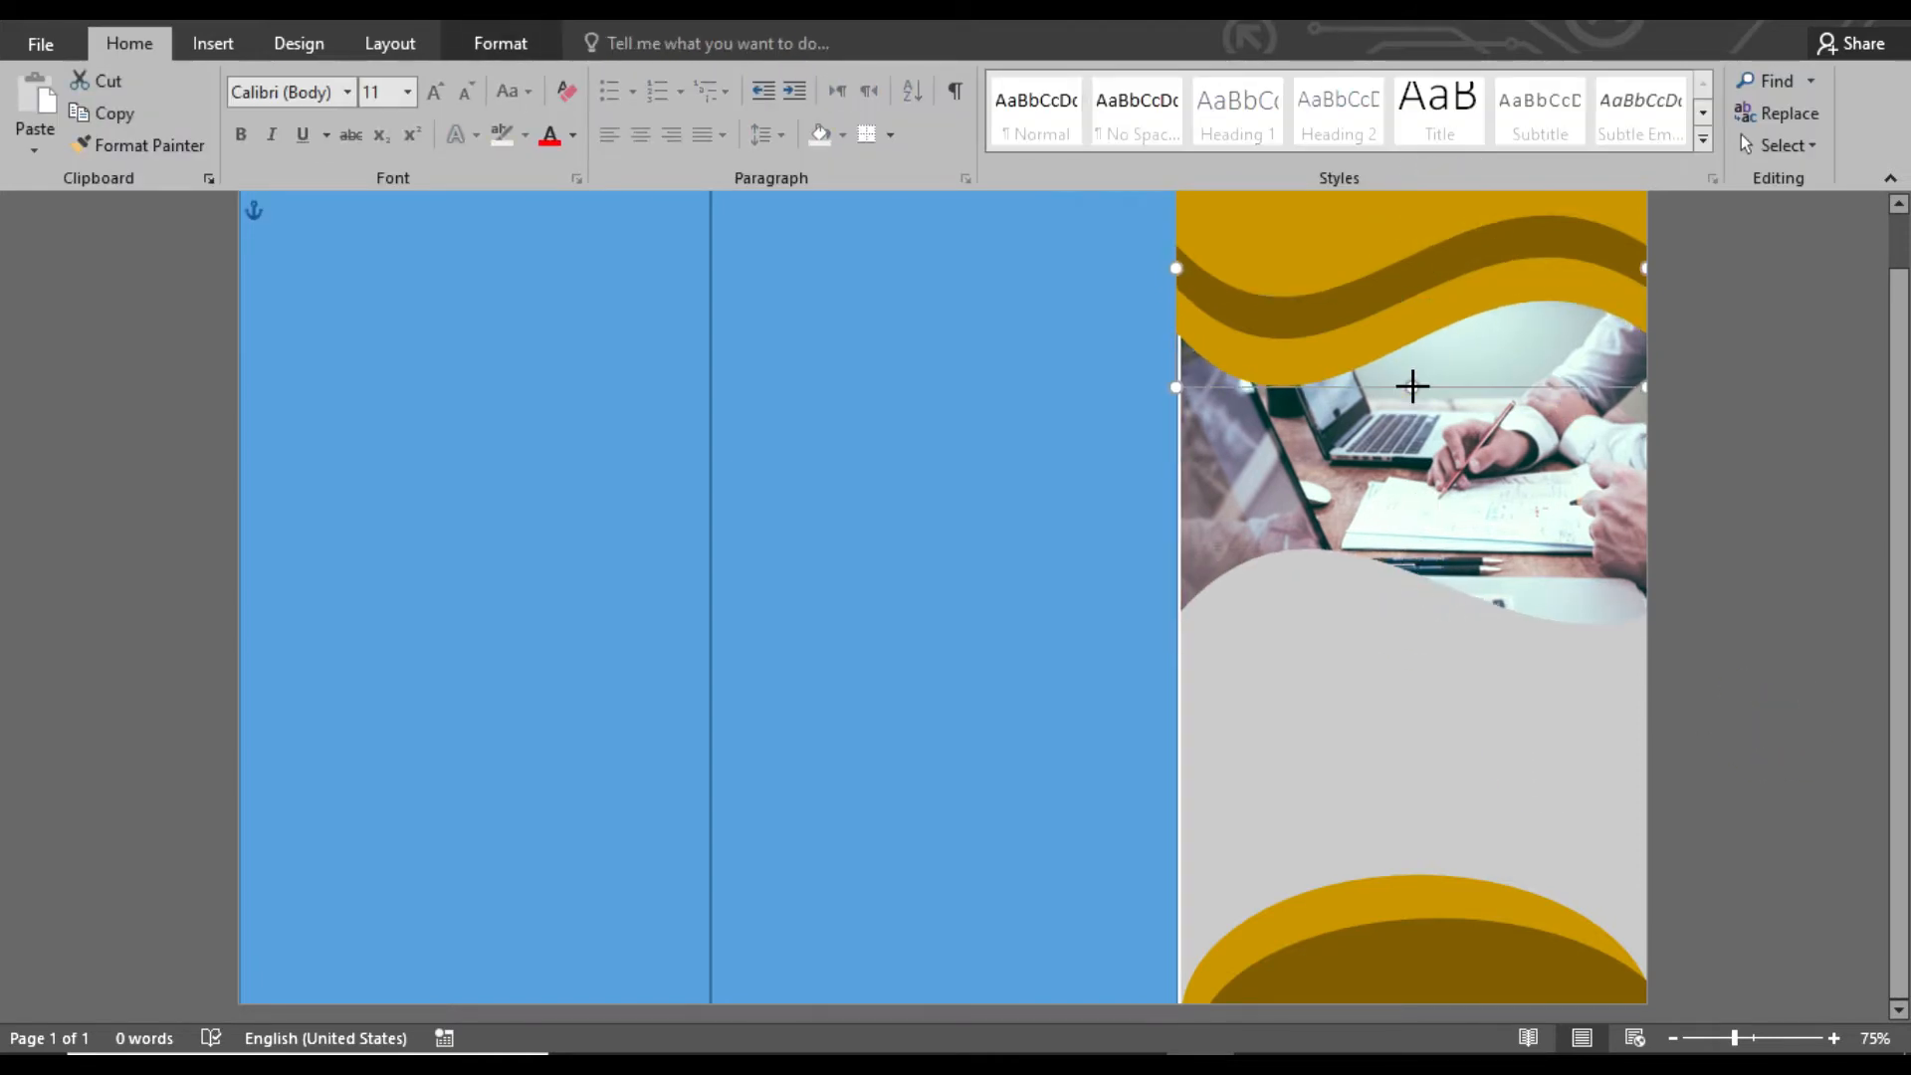
left_click(1738, 448)
Change the fill of the gray wave shape below the photo to white
left_click(1369, 696)
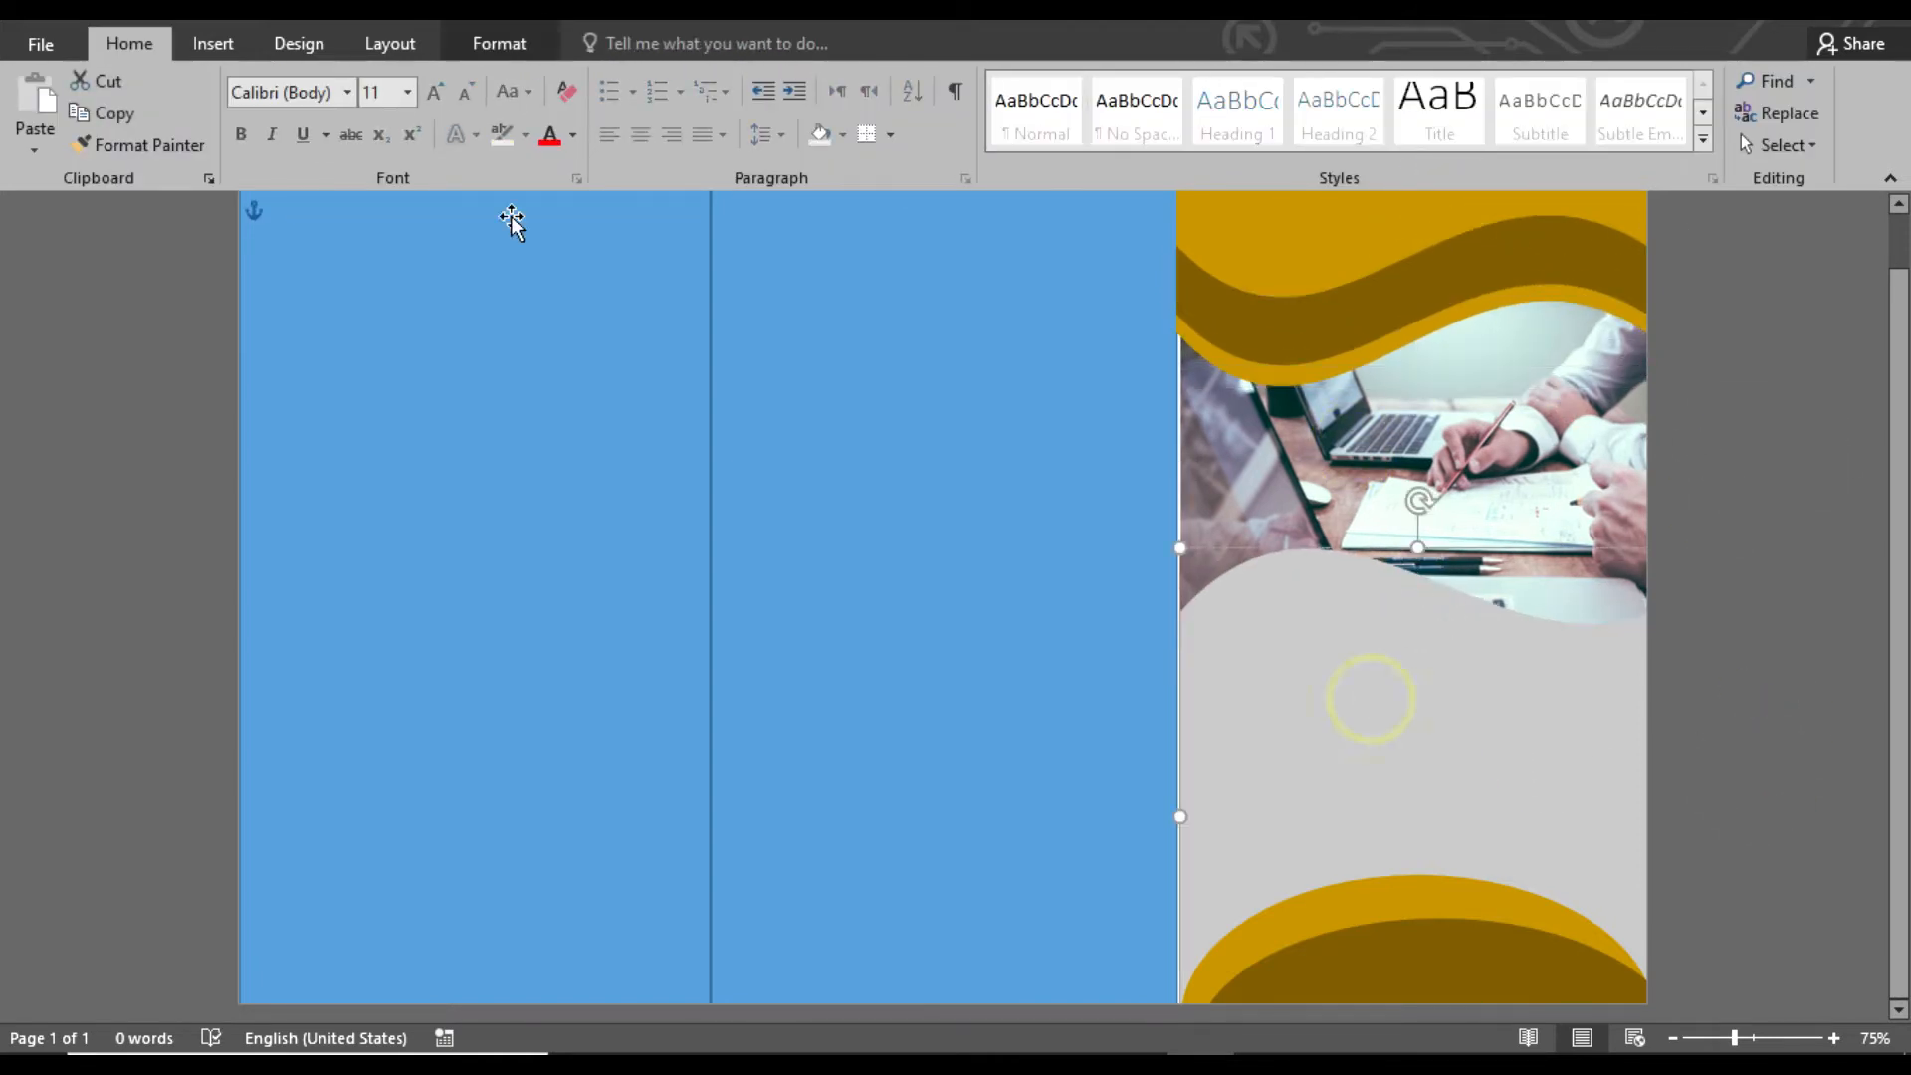
left_click(499, 43)
left_click(712, 79)
left_click(642, 121)
left_click(1727, 573)
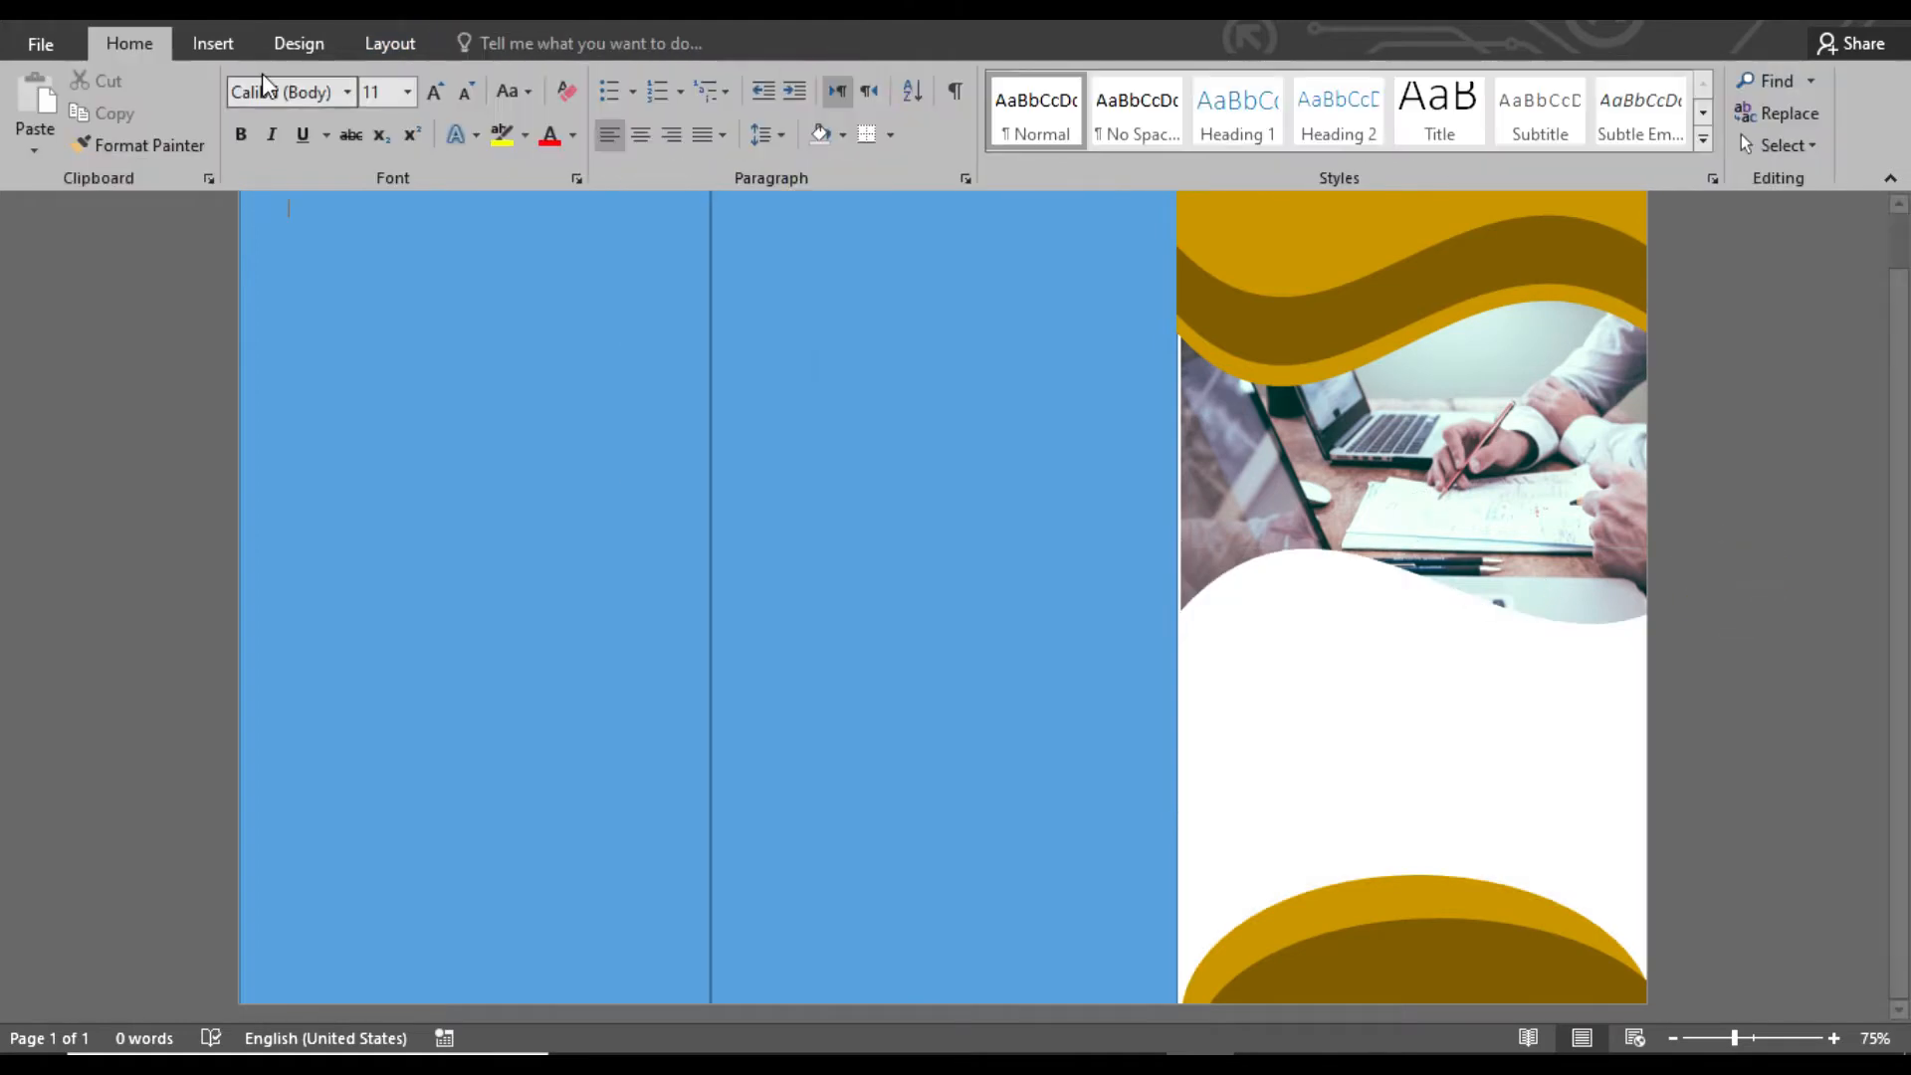
Insert a black WordArt heading reading "BROCHURE" just below the photo in the third panel
left_click(213, 43)
left_click(1418, 112)
left_click(1398, 159)
left_click_drag(538, 206, 1447, 631)
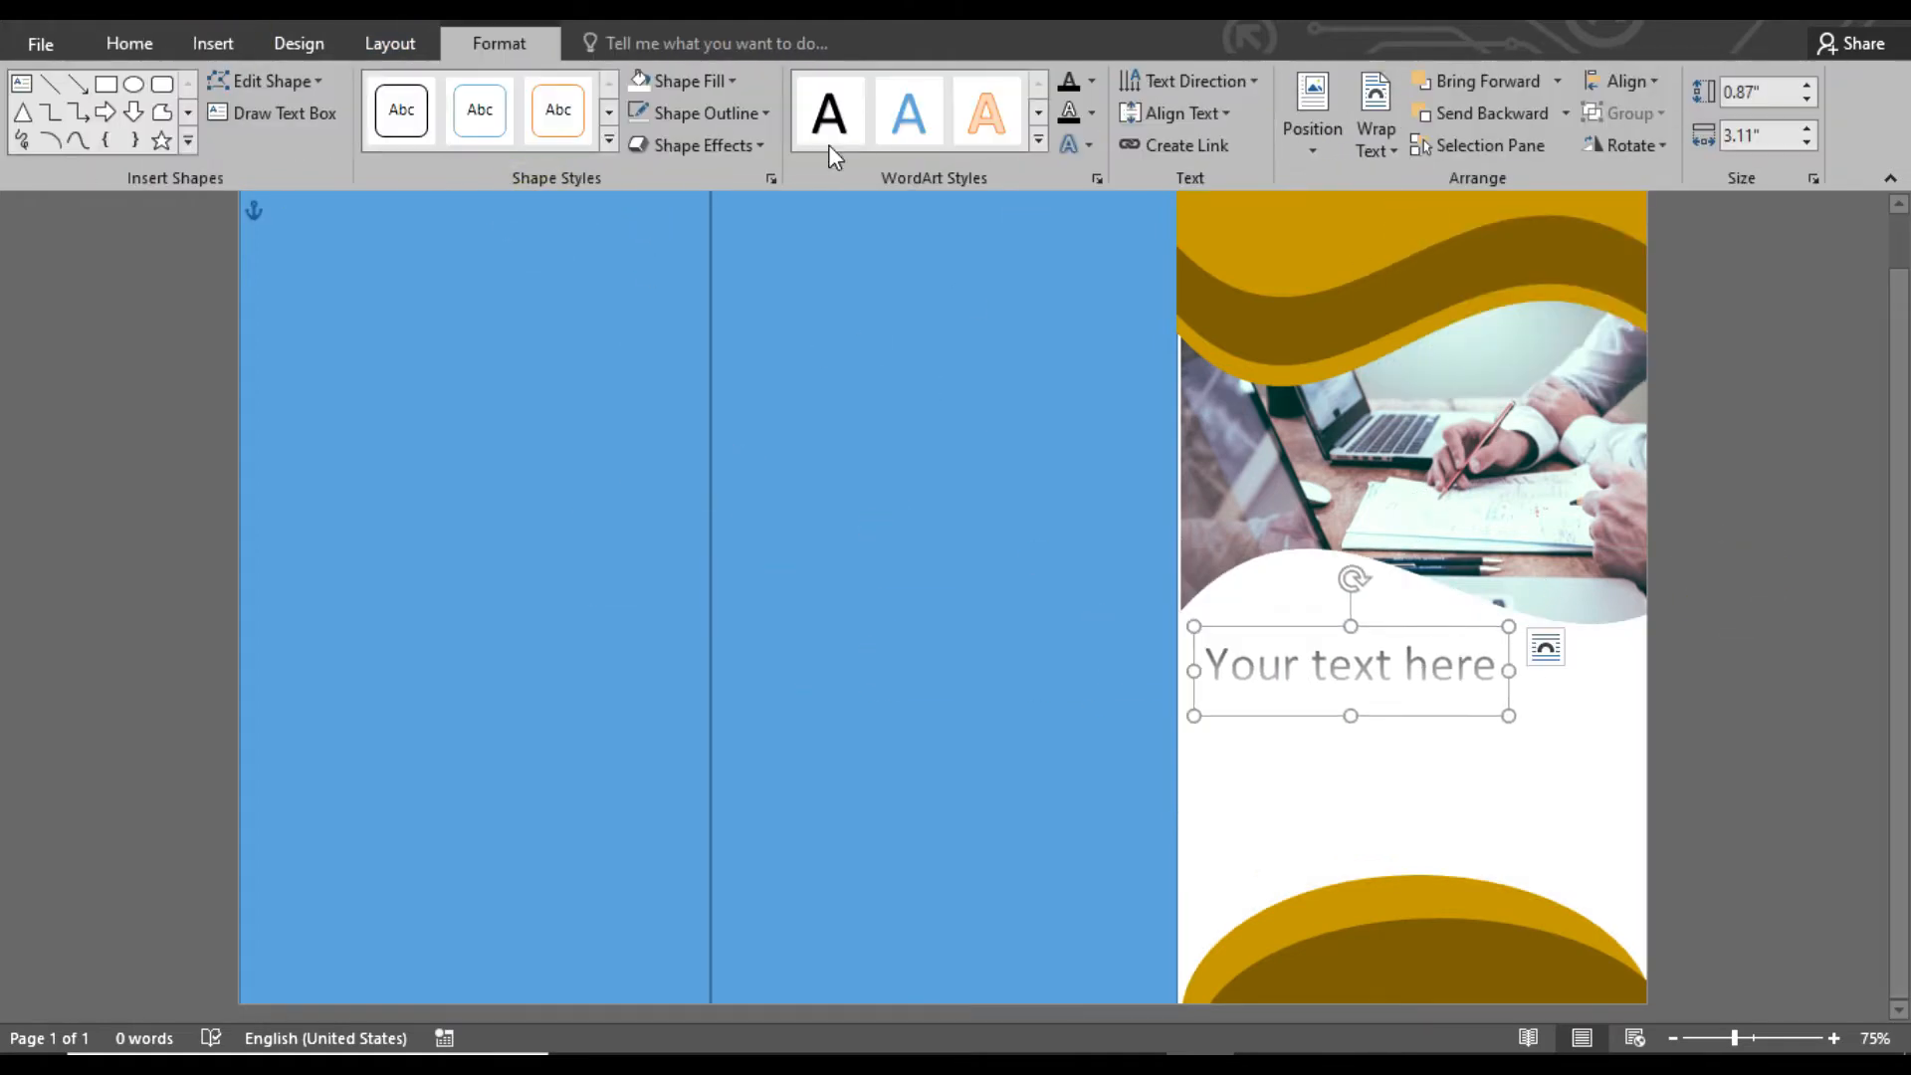
triple_click(1488, 677)
key("Delete")
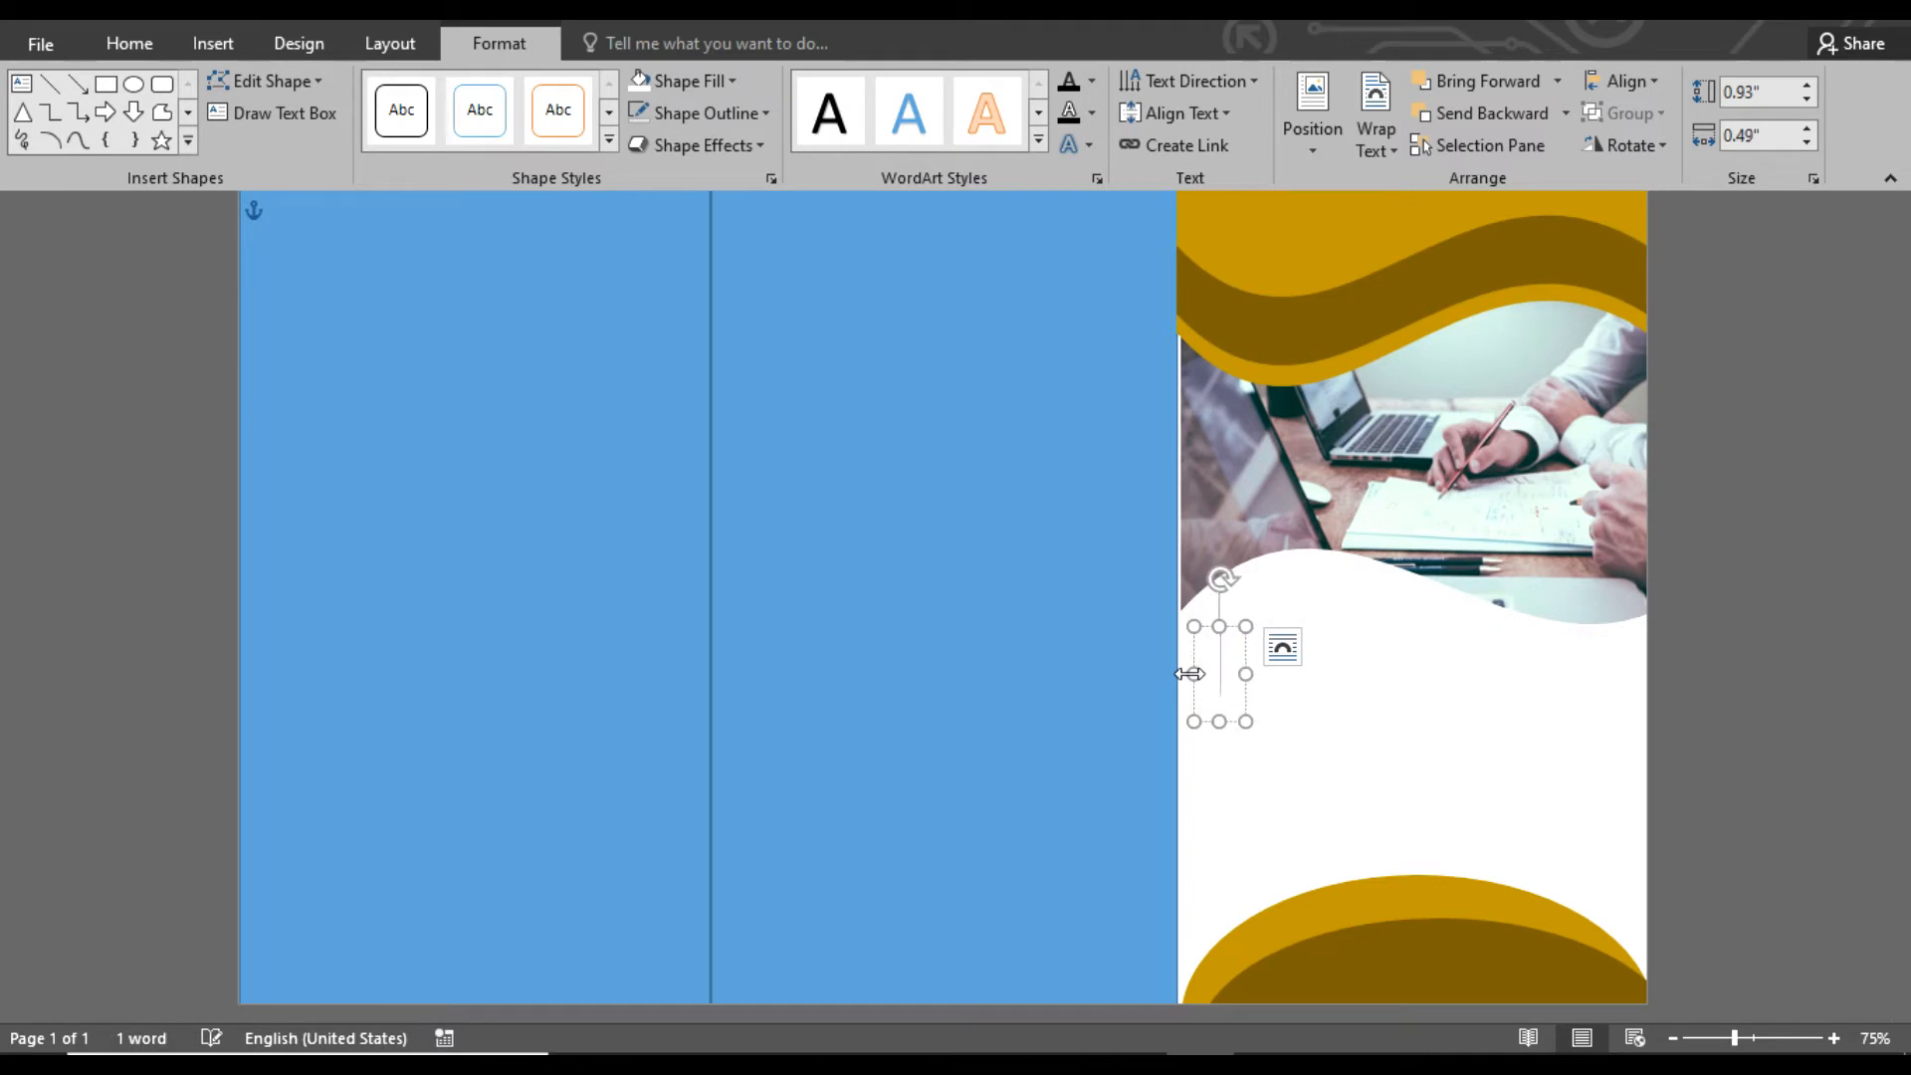
type("BROCHU")
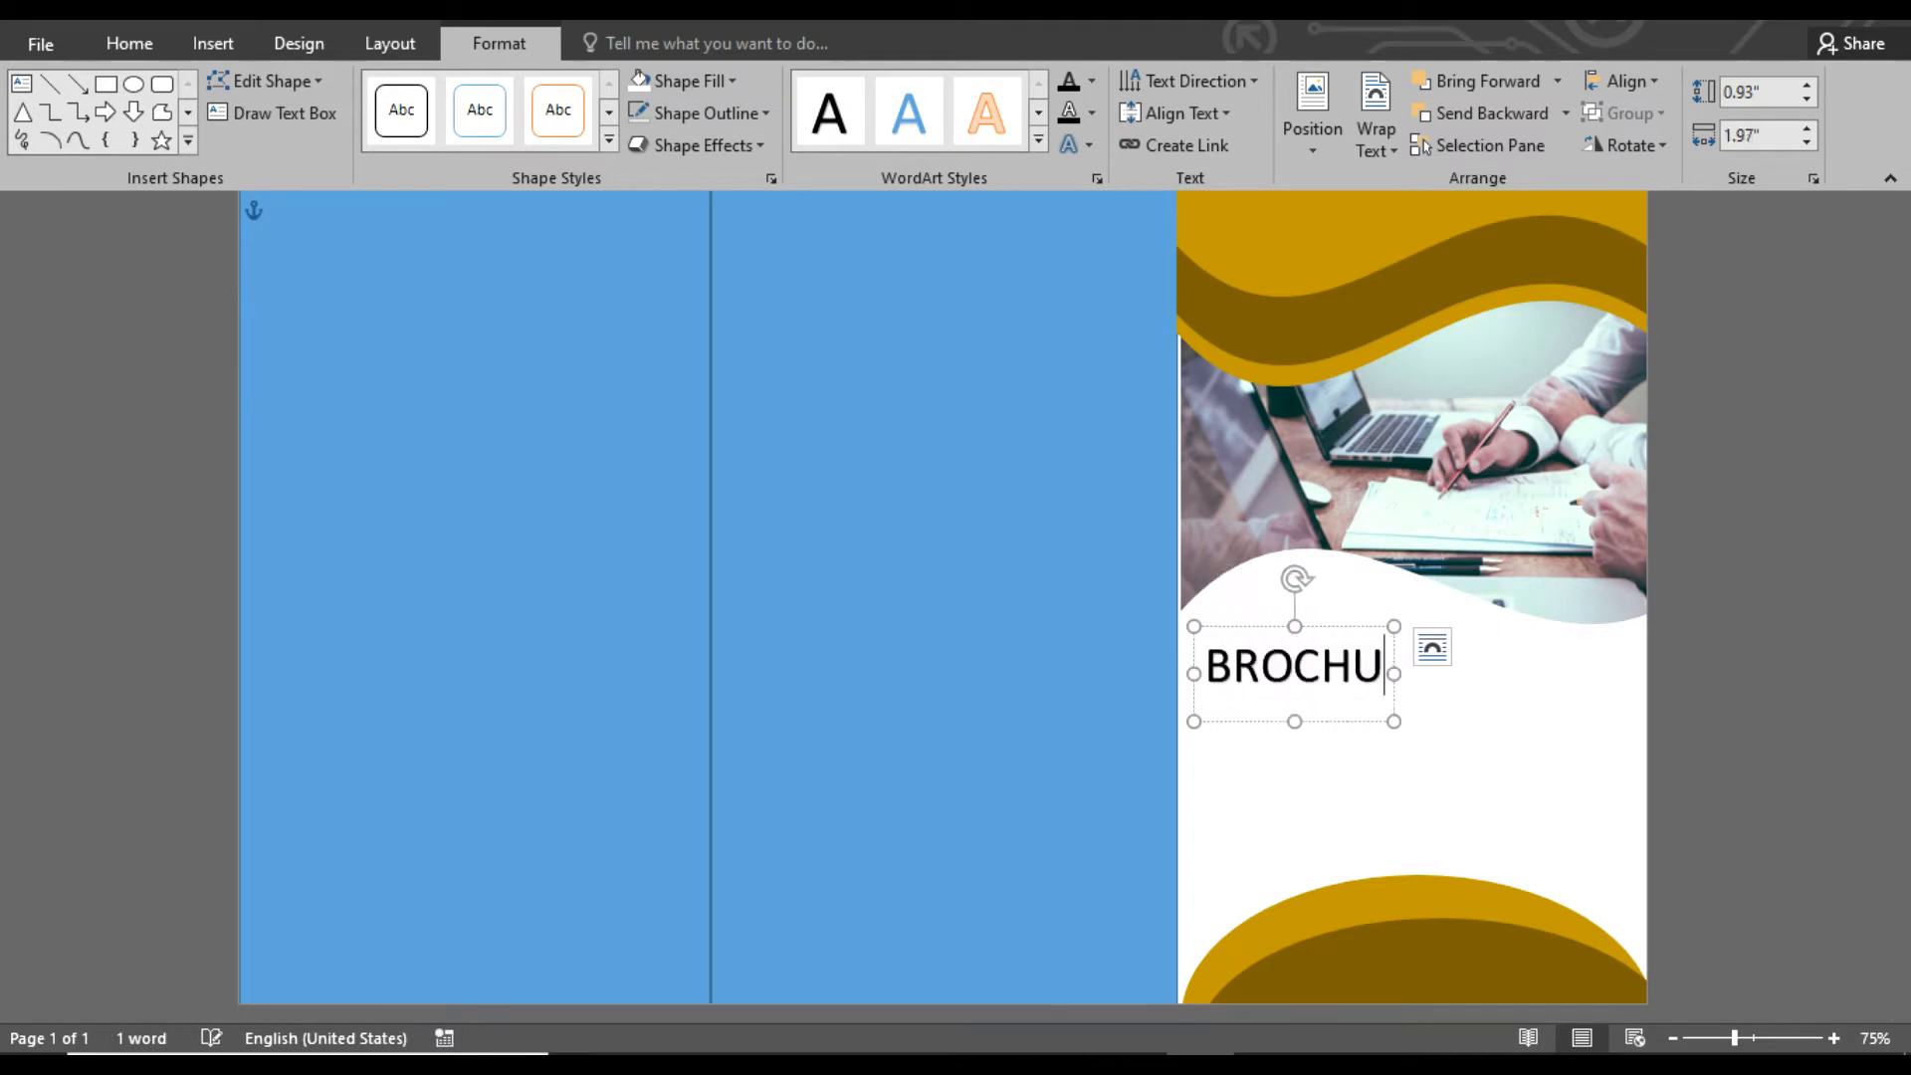
type("RE")
Flip the white wave shape below the photo horizontally
left_click(1486, 574)
left_click(1537, 691)
left_click(1627, 146)
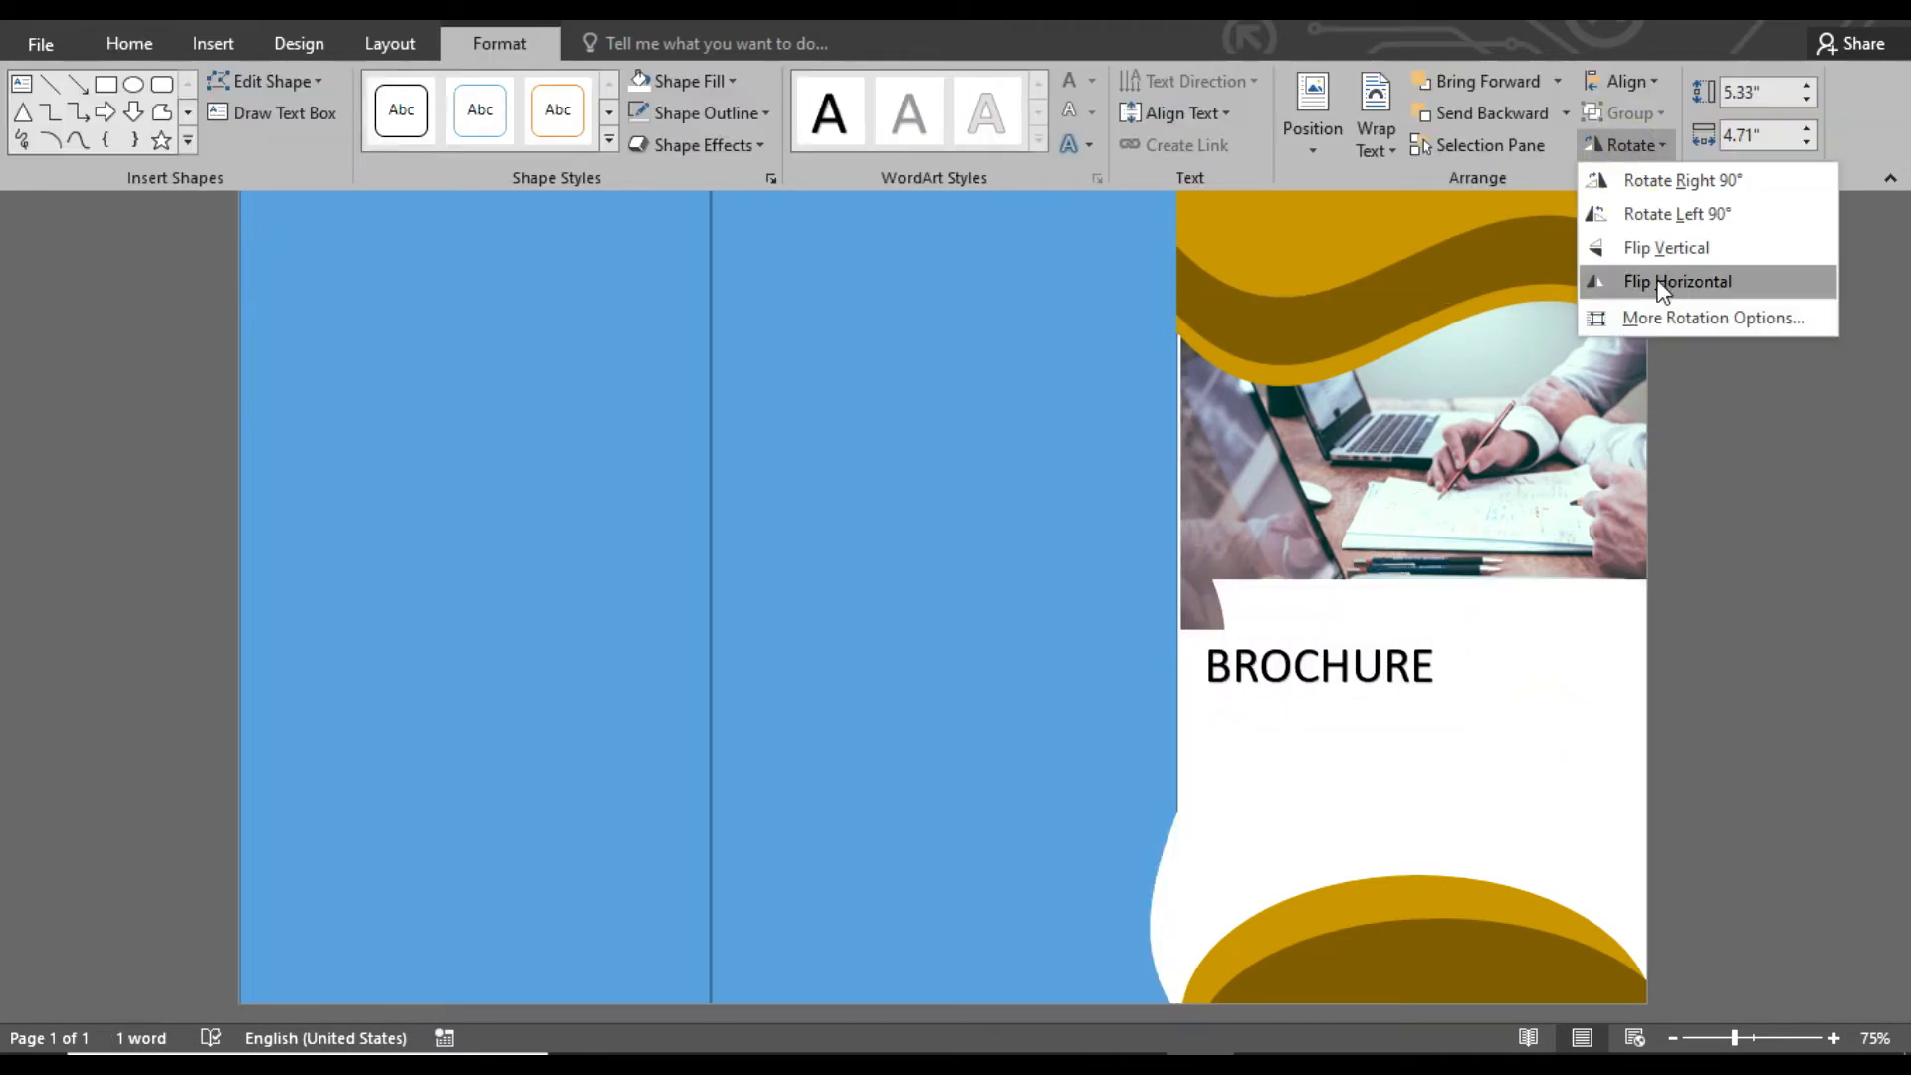
left_click(1660, 281)
Set the BROCHURE heading in Arial Black and position it at the panel's left edge below the photo
mouse_move(1399, 633)
left_mouse_down()
mouse_move(1570, 598)
mouse_move(1398, 635)
left_mouse_up()
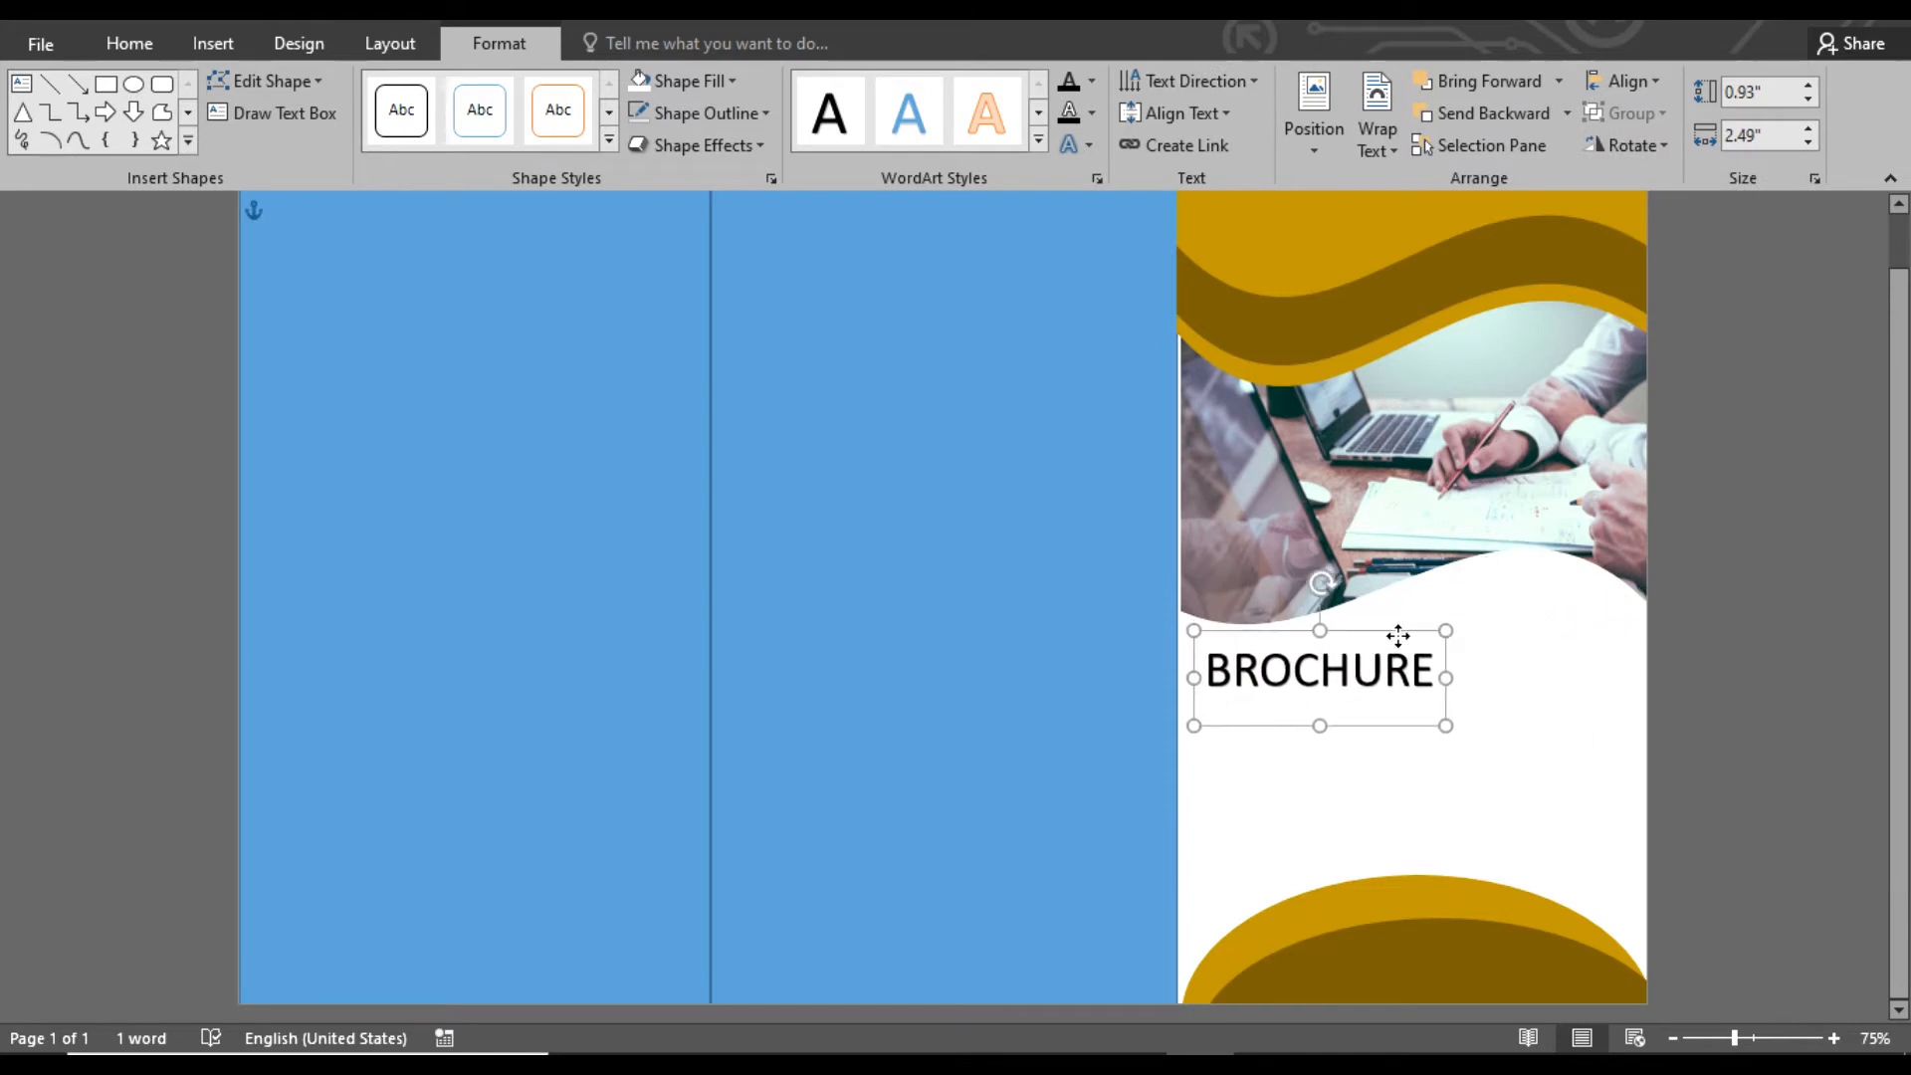
left_click(130, 43)
left_click(348, 91)
left_click(318, 358)
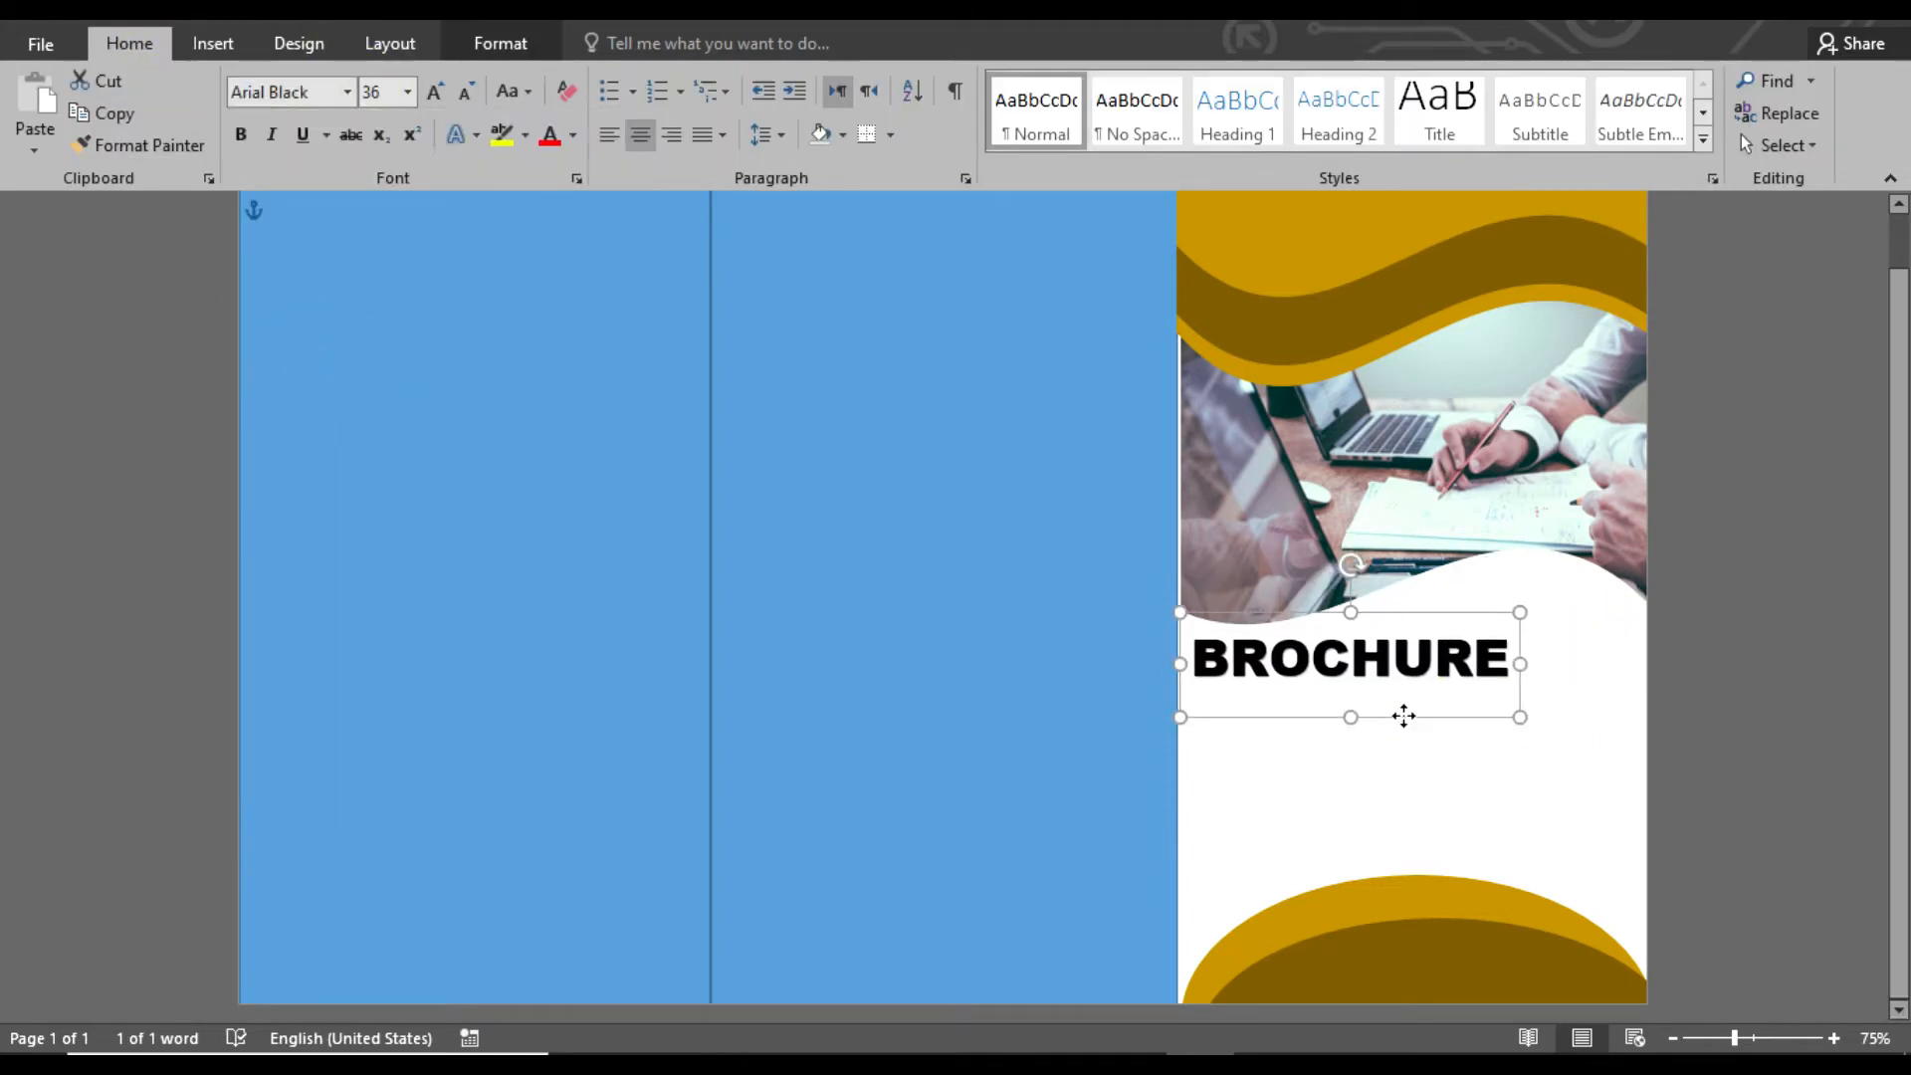
left_click(857, 499)
Duplicate the BROCHURE heading directly below and replace the copy's text with "BUSINESS" and "TEMPLATE" on two lines
left_click(1376, 717)
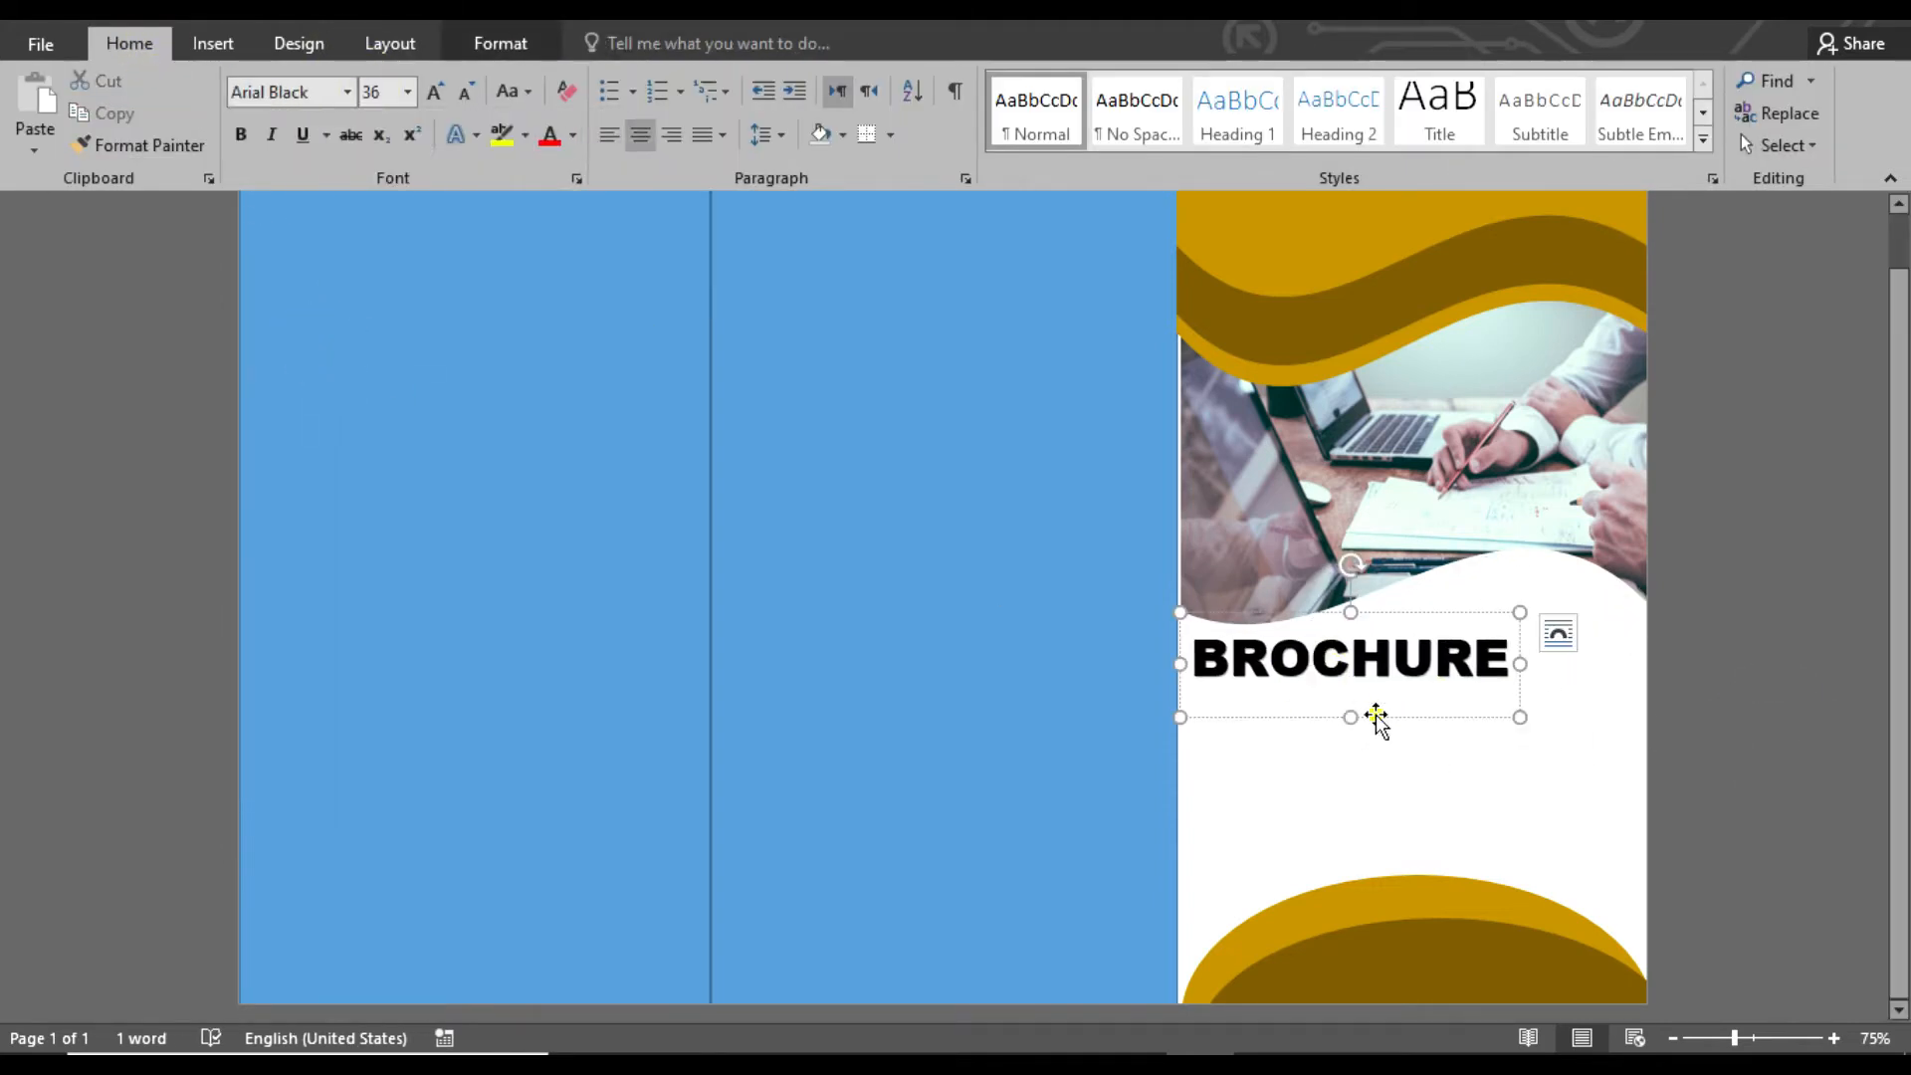
left_click_drag(1375, 717, 1371, 770)
left_click_drag(1501, 718, 1189, 719)
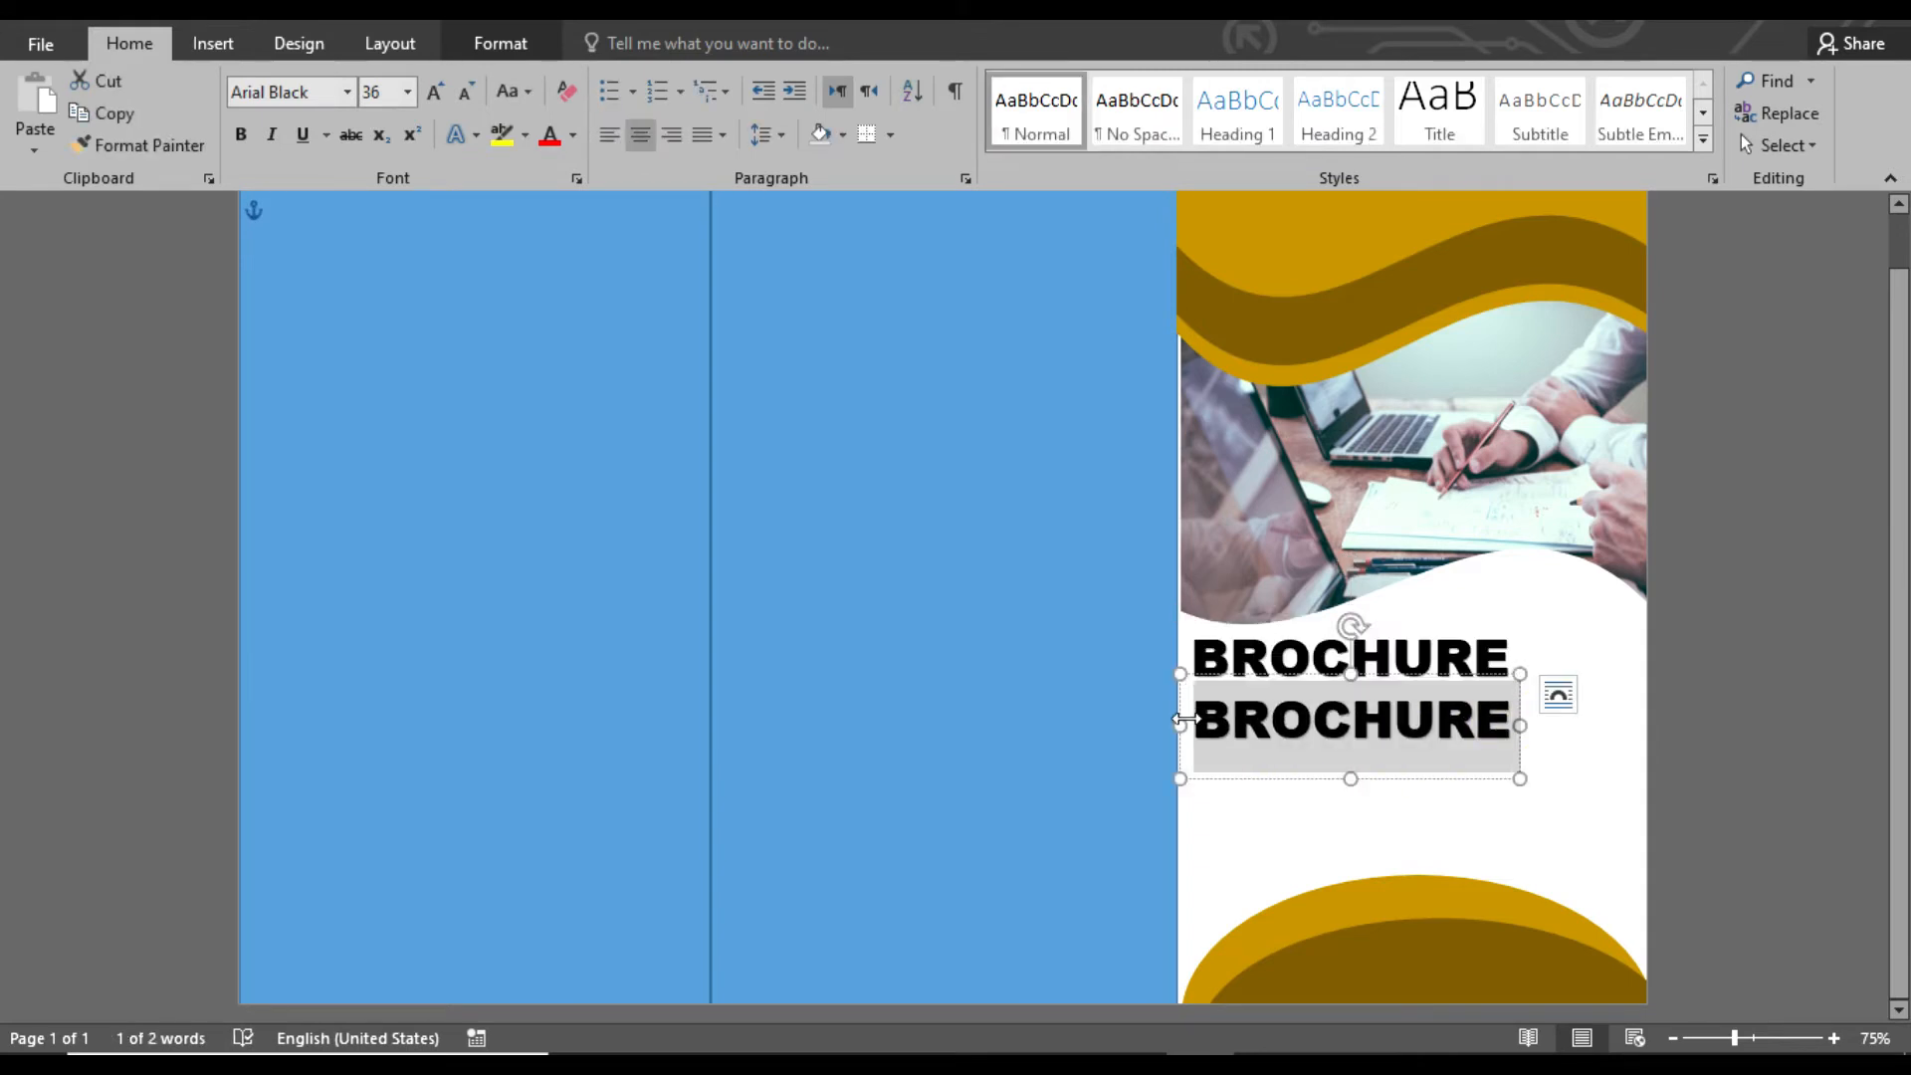
key("Delete")
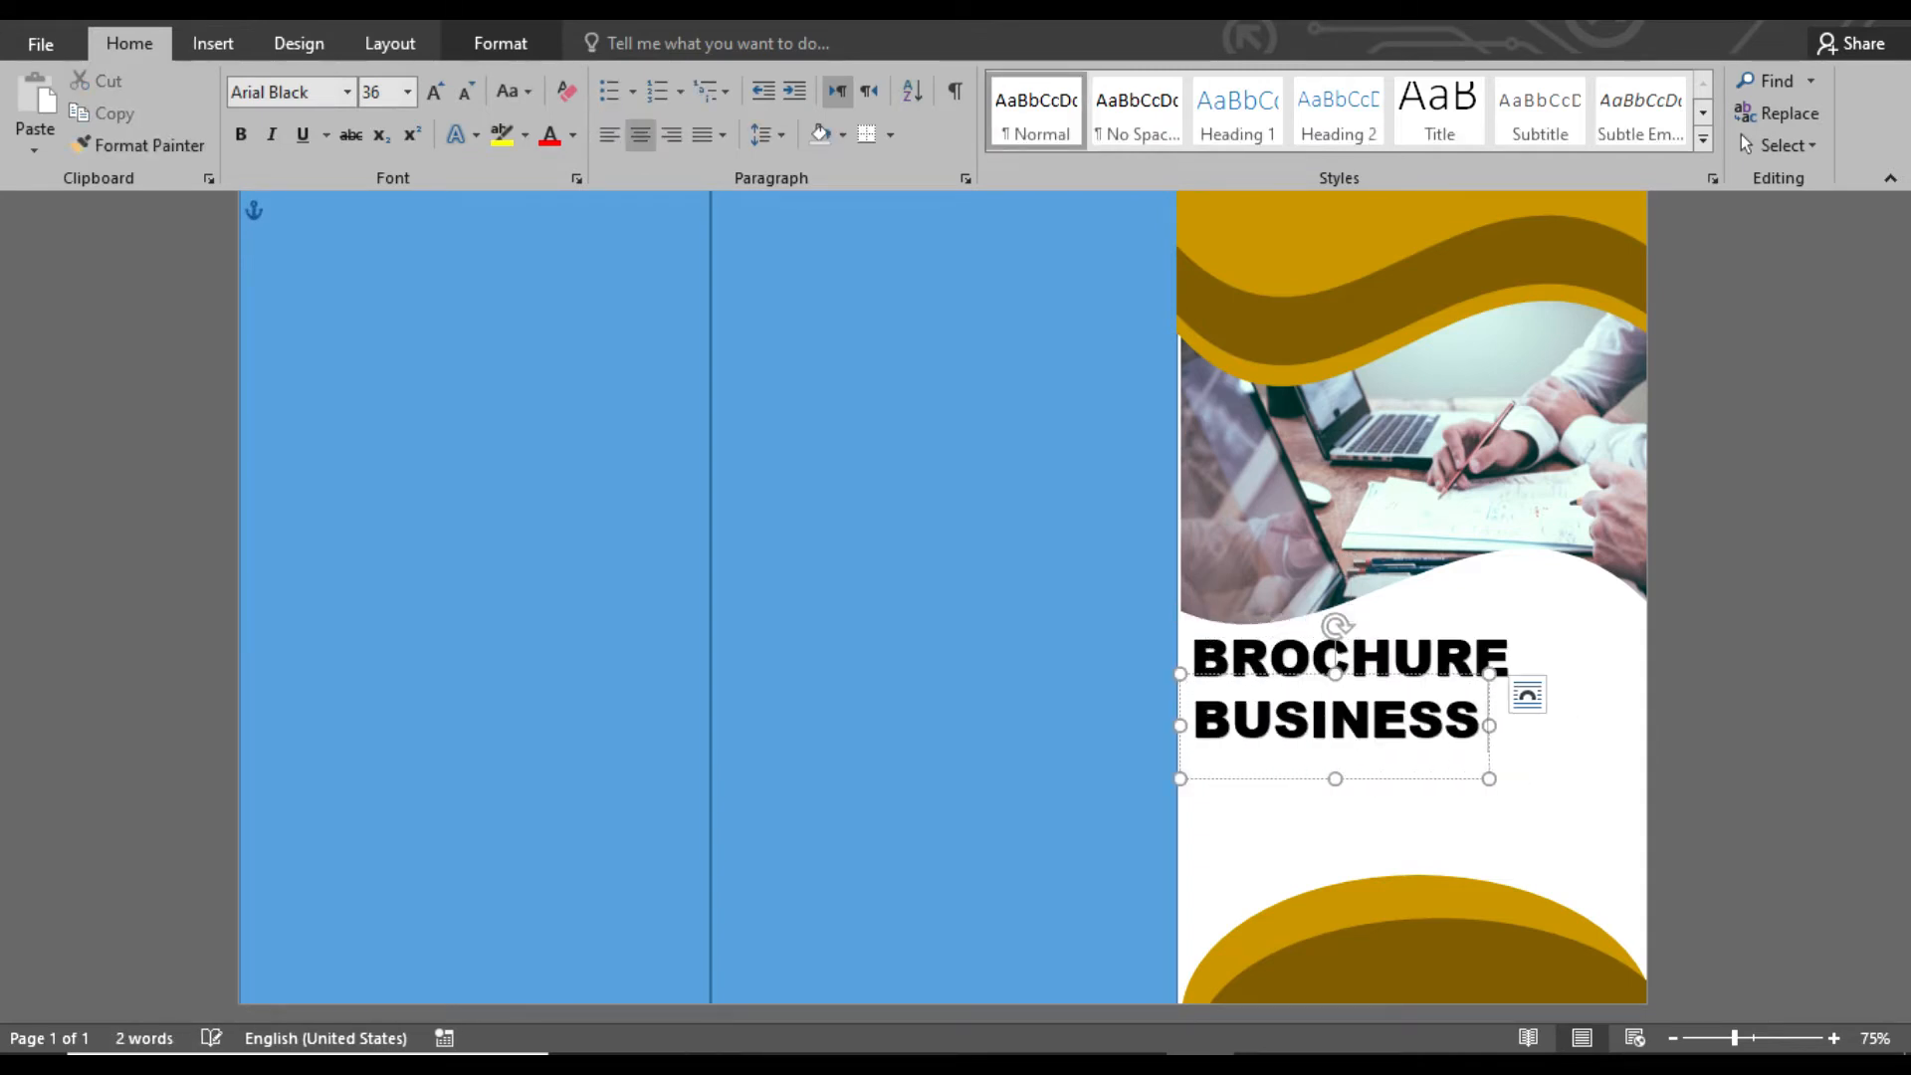
type("BUSINESS TEMPLATE")
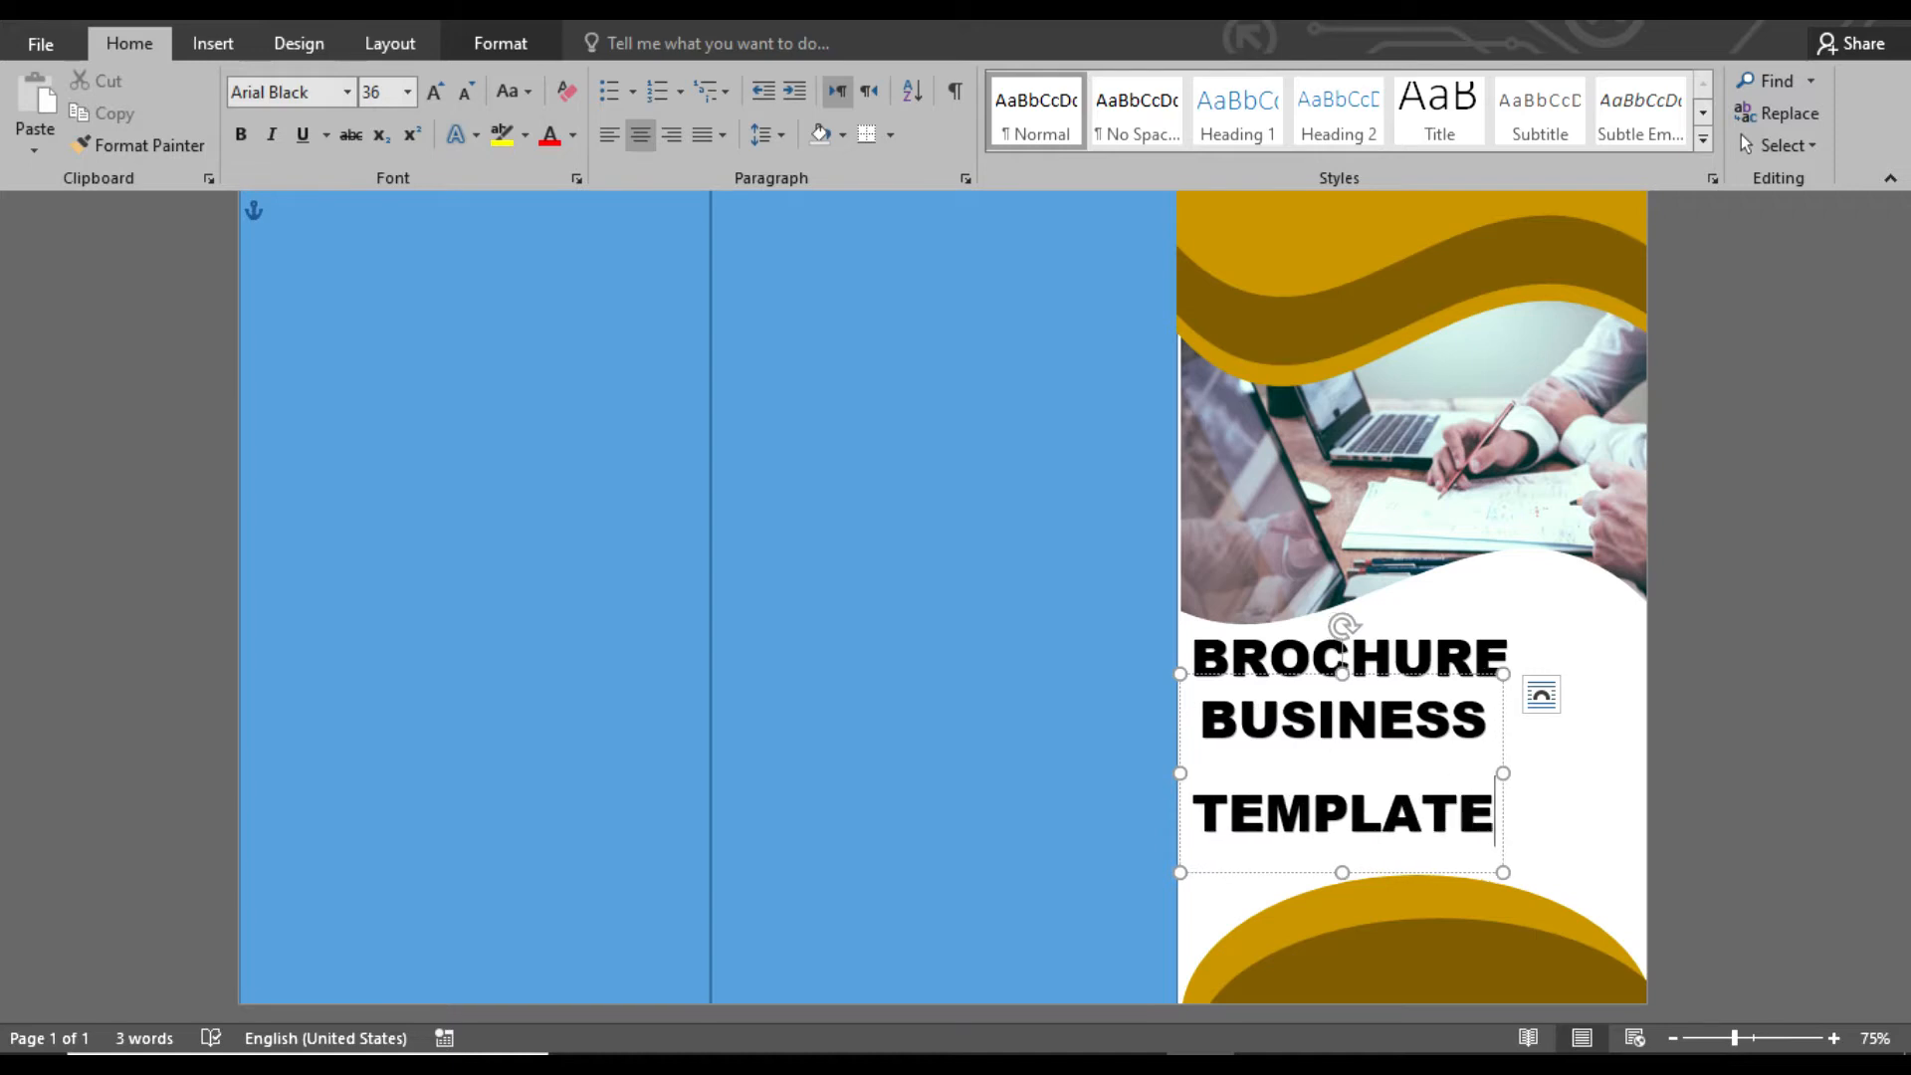
Remove the spacing after the BUSINESS and TEMPLATE lines and change their font to Arial
left_click_drag(1494, 817, 1195, 719)
left_click(769, 135)
left_click(829, 445)
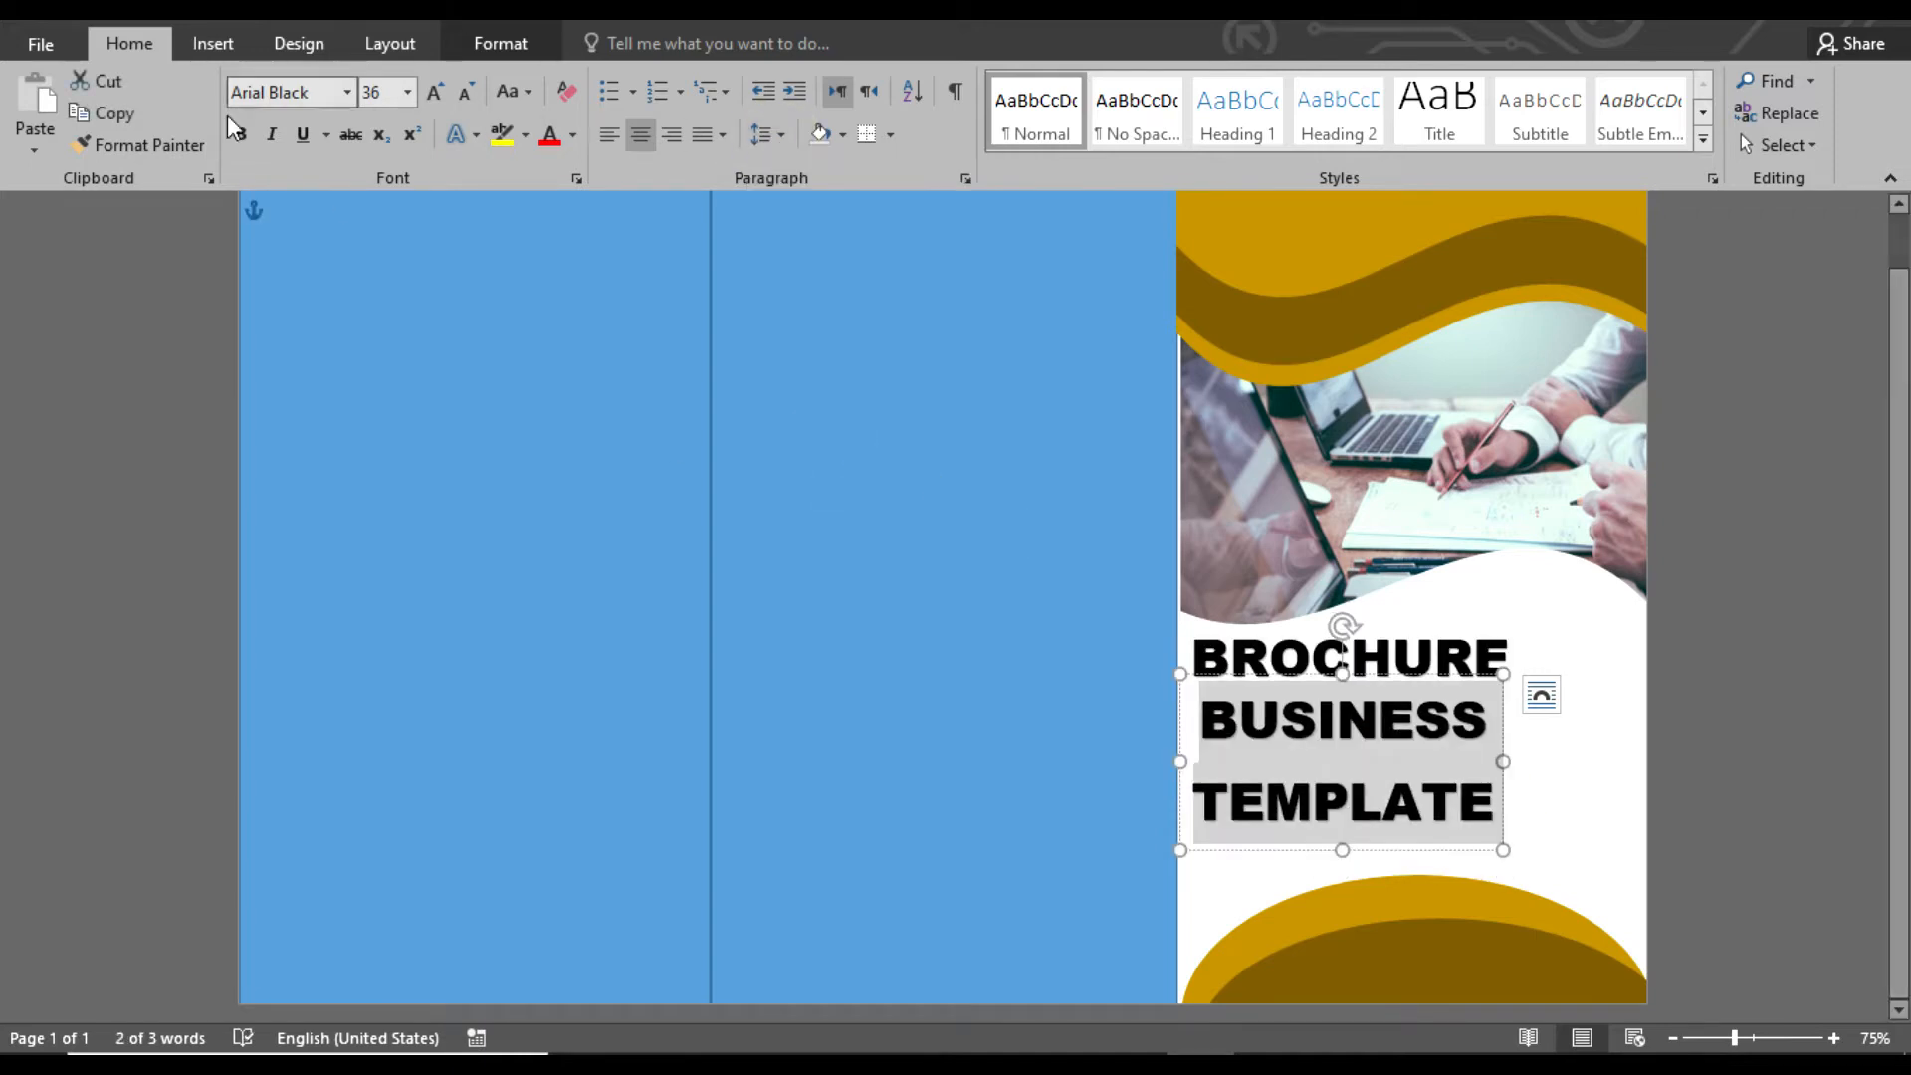
left_click(346, 91)
left_click(331, 356)
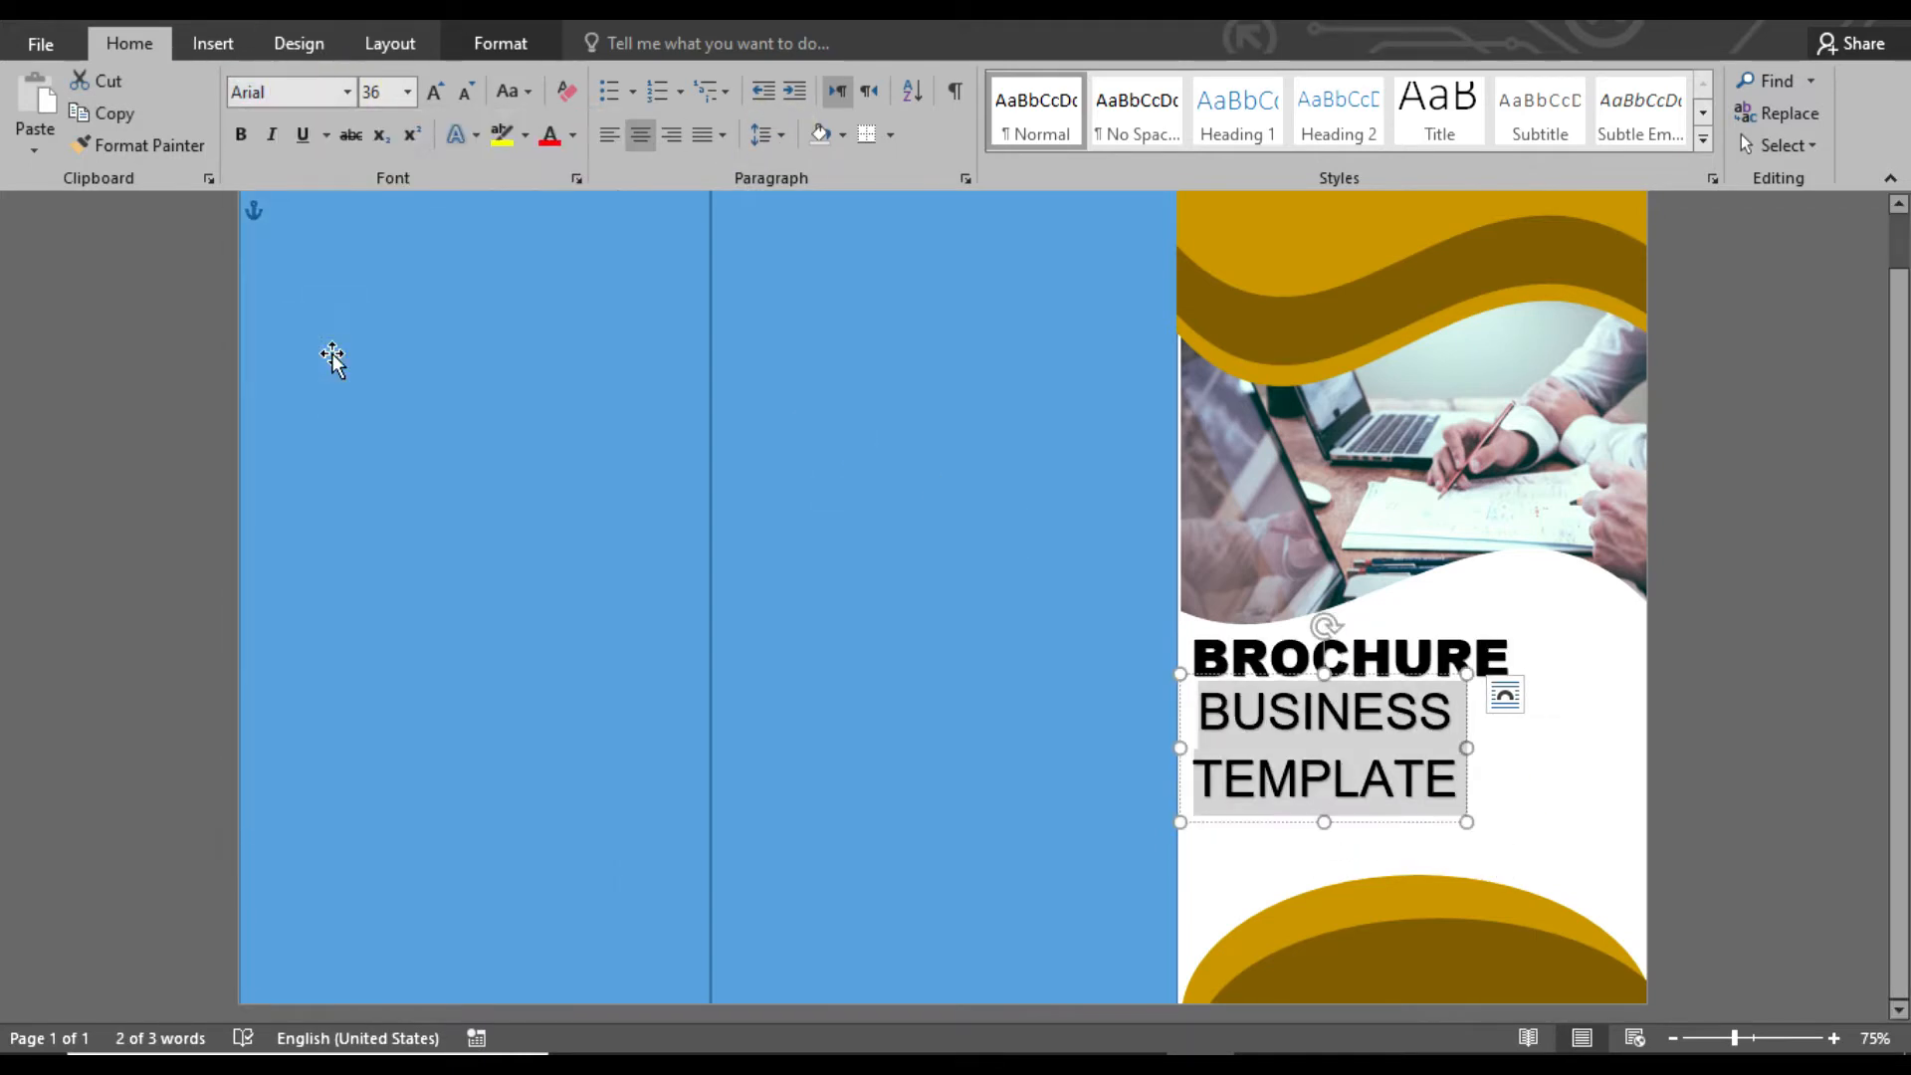
Make the BUSINESS and TEMPLATE lines bold and red without an underline, and set them in Calibri
left_click(241, 135)
left_click(302, 135)
left_click(572, 136)
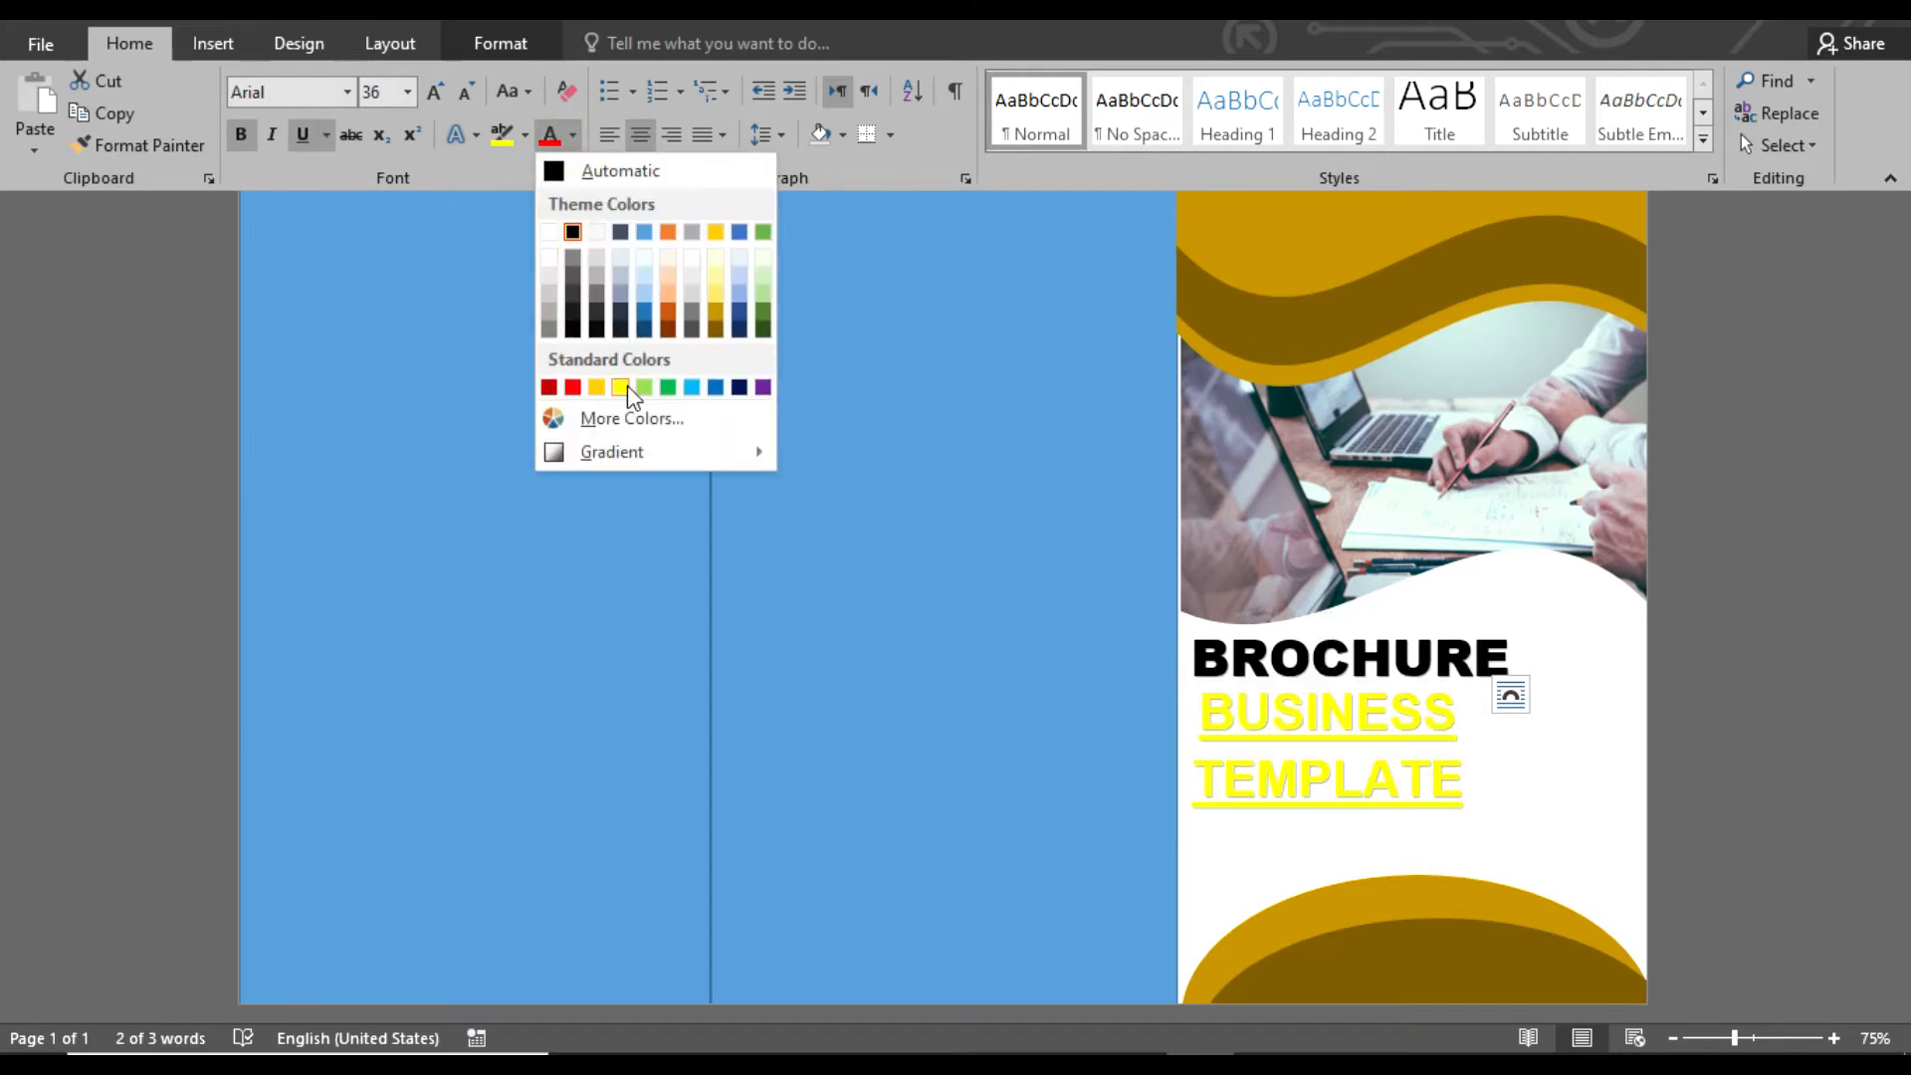
left_click(573, 387)
left_click(346, 94)
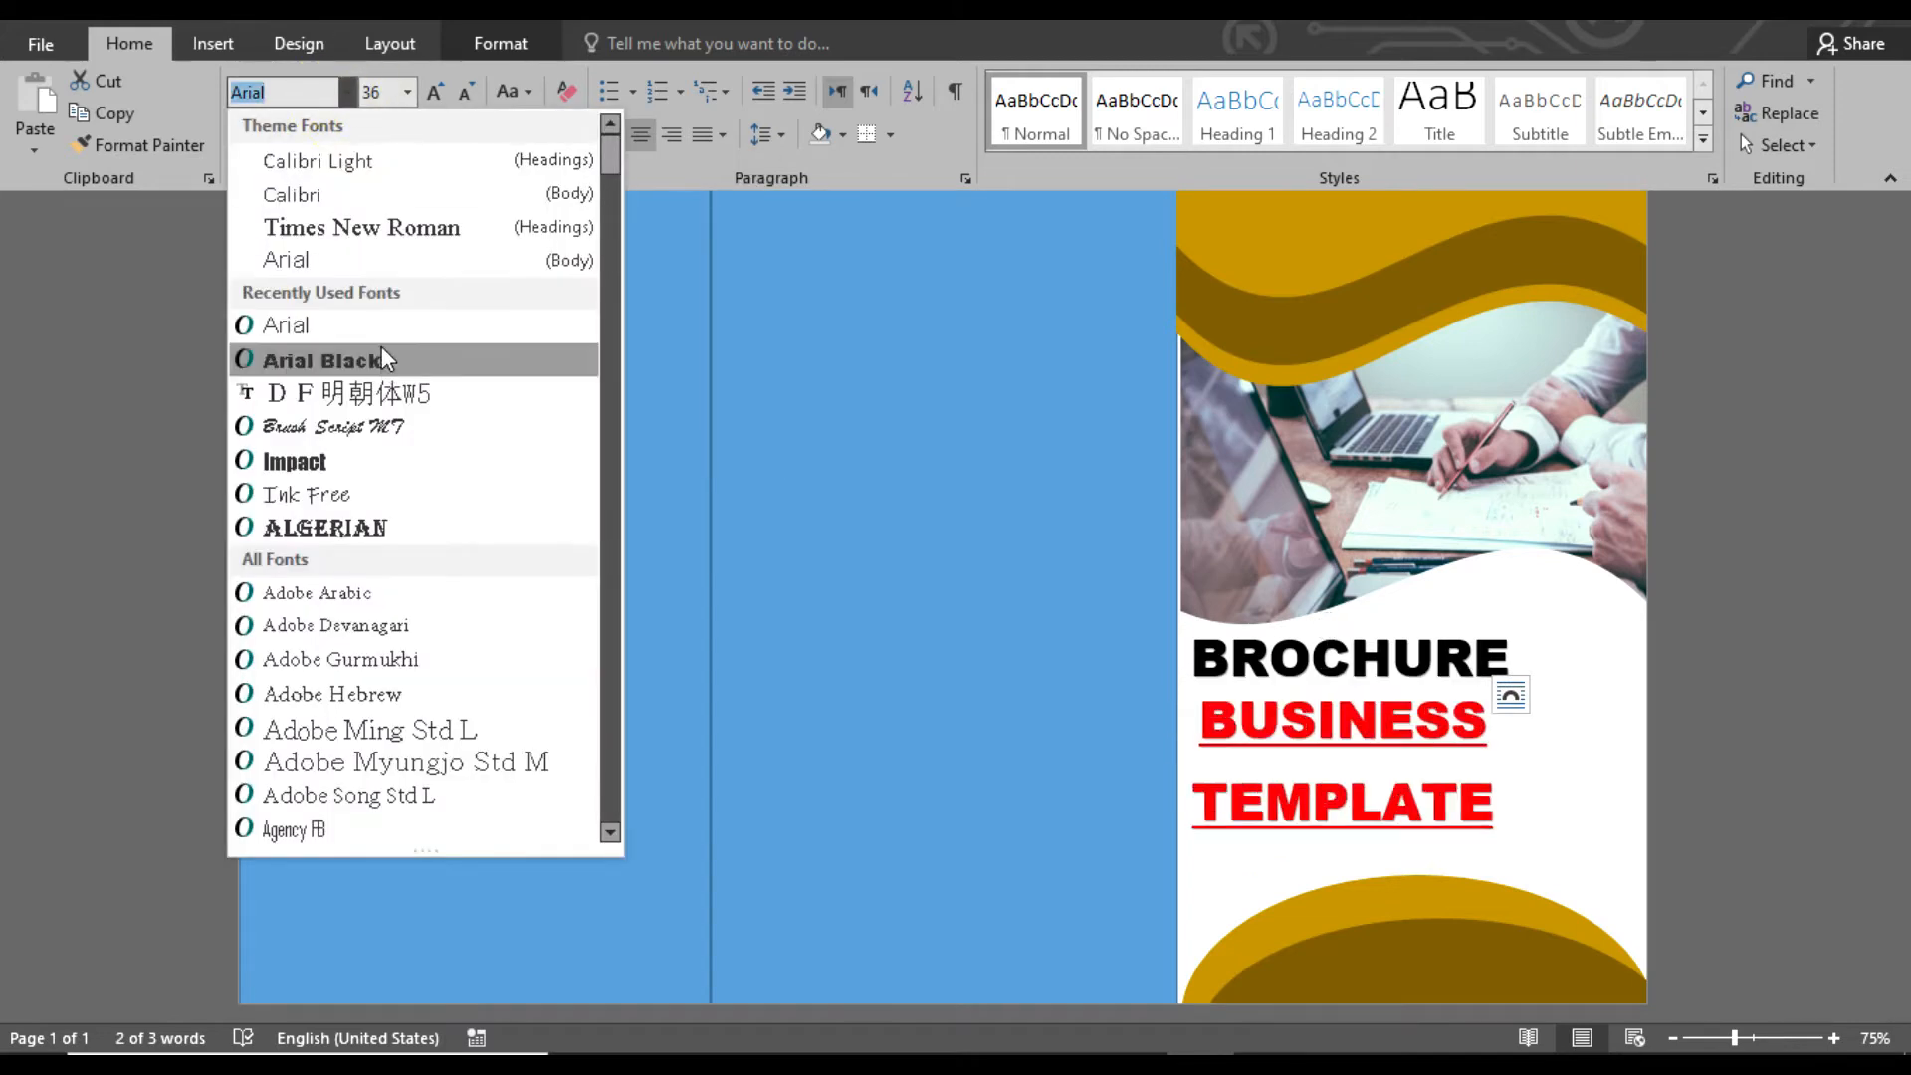
left_click(329, 194)
Align the BUSINESS text box beneath BROCHURE and place TEMPLATE in its own text box directly below BUSINESS
left_click_drag(1417, 757, 1487, 756)
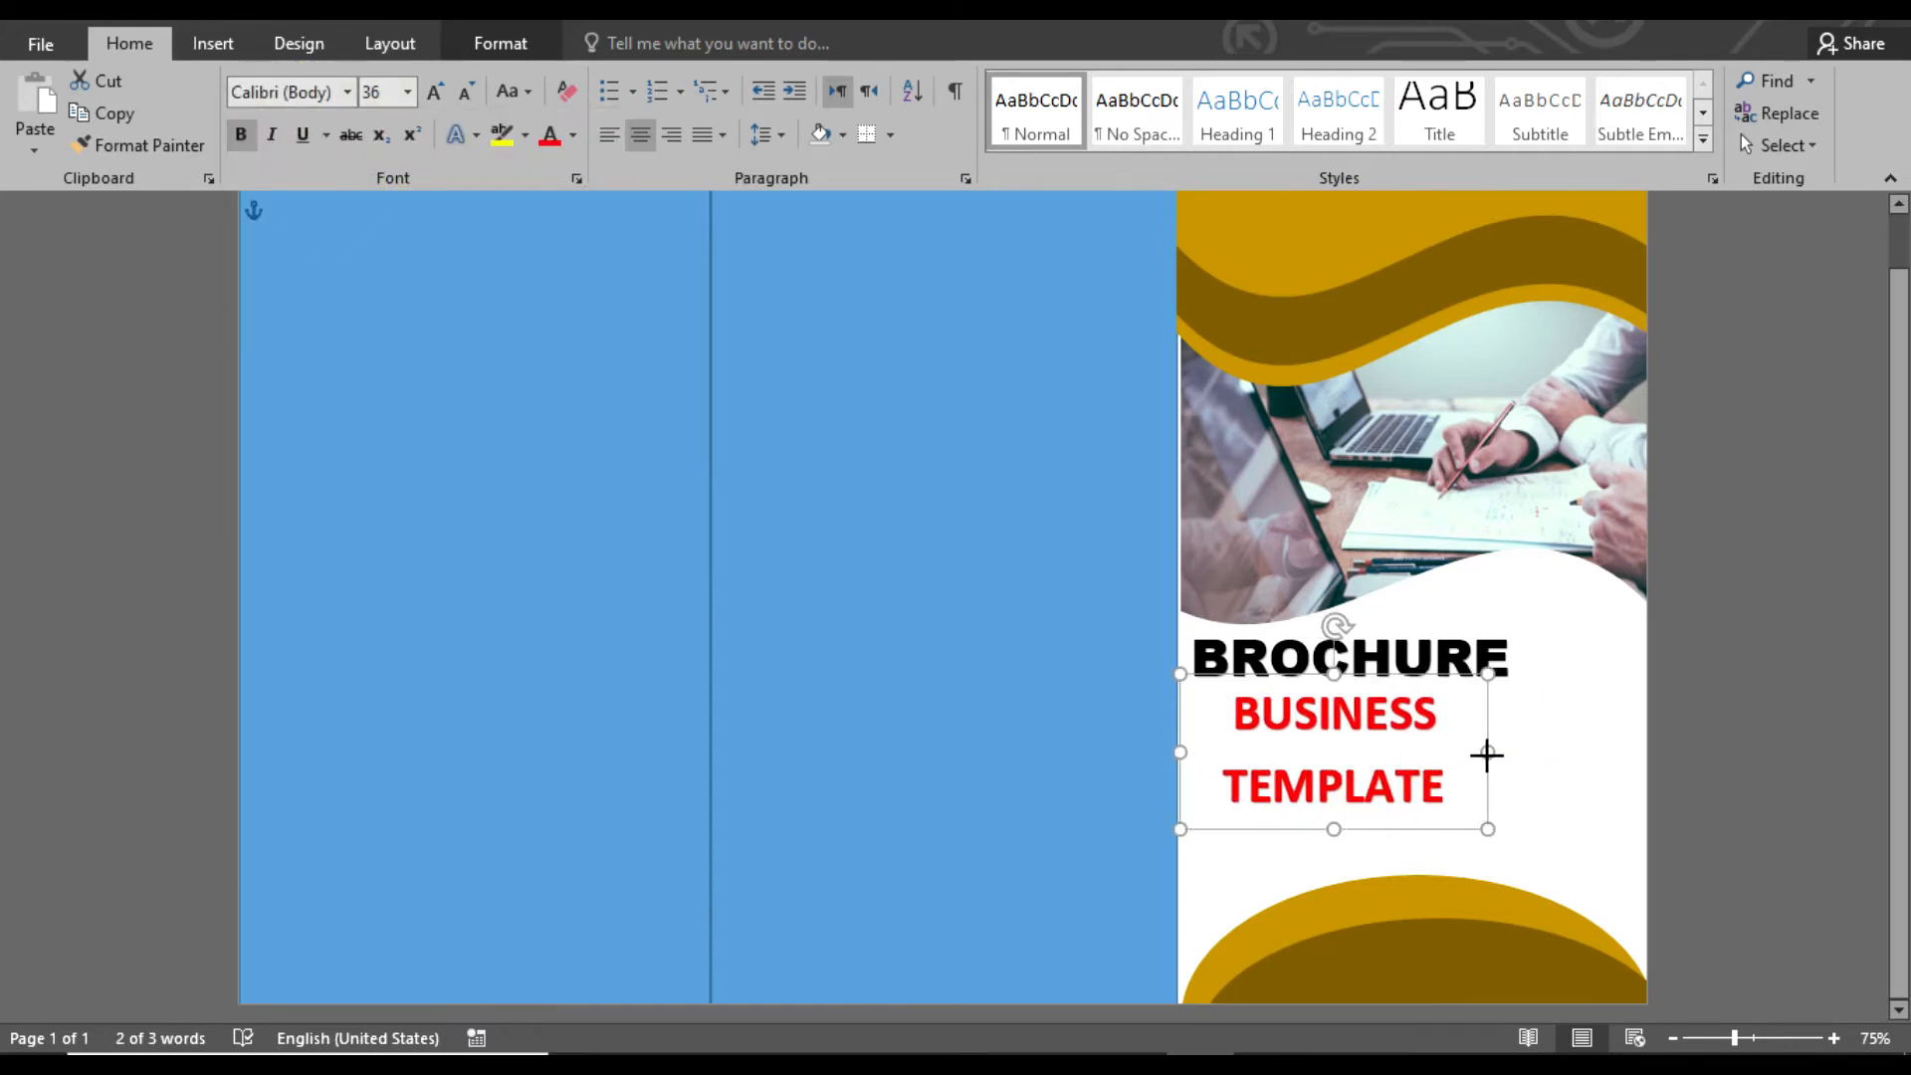
left_click_drag(1438, 830, 1408, 827)
left_click(1696, 720)
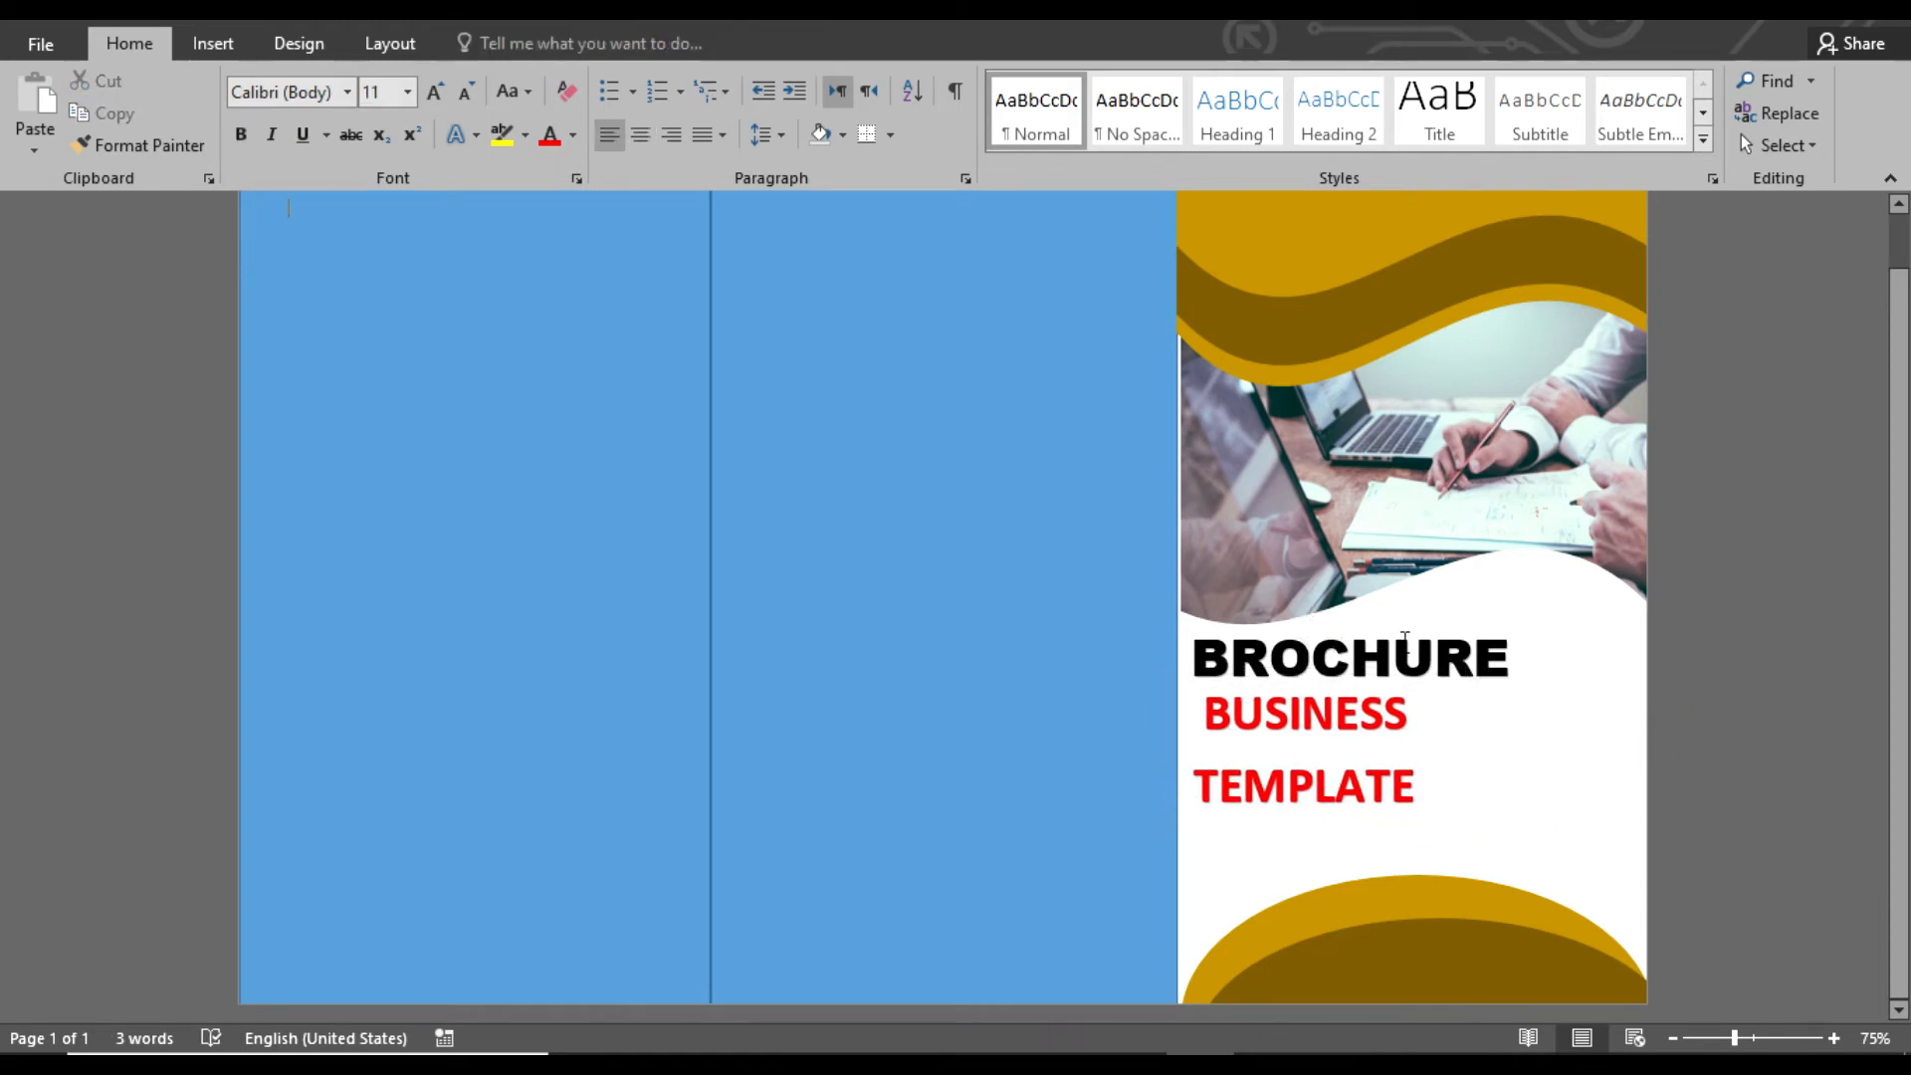
left_click(1357, 737)
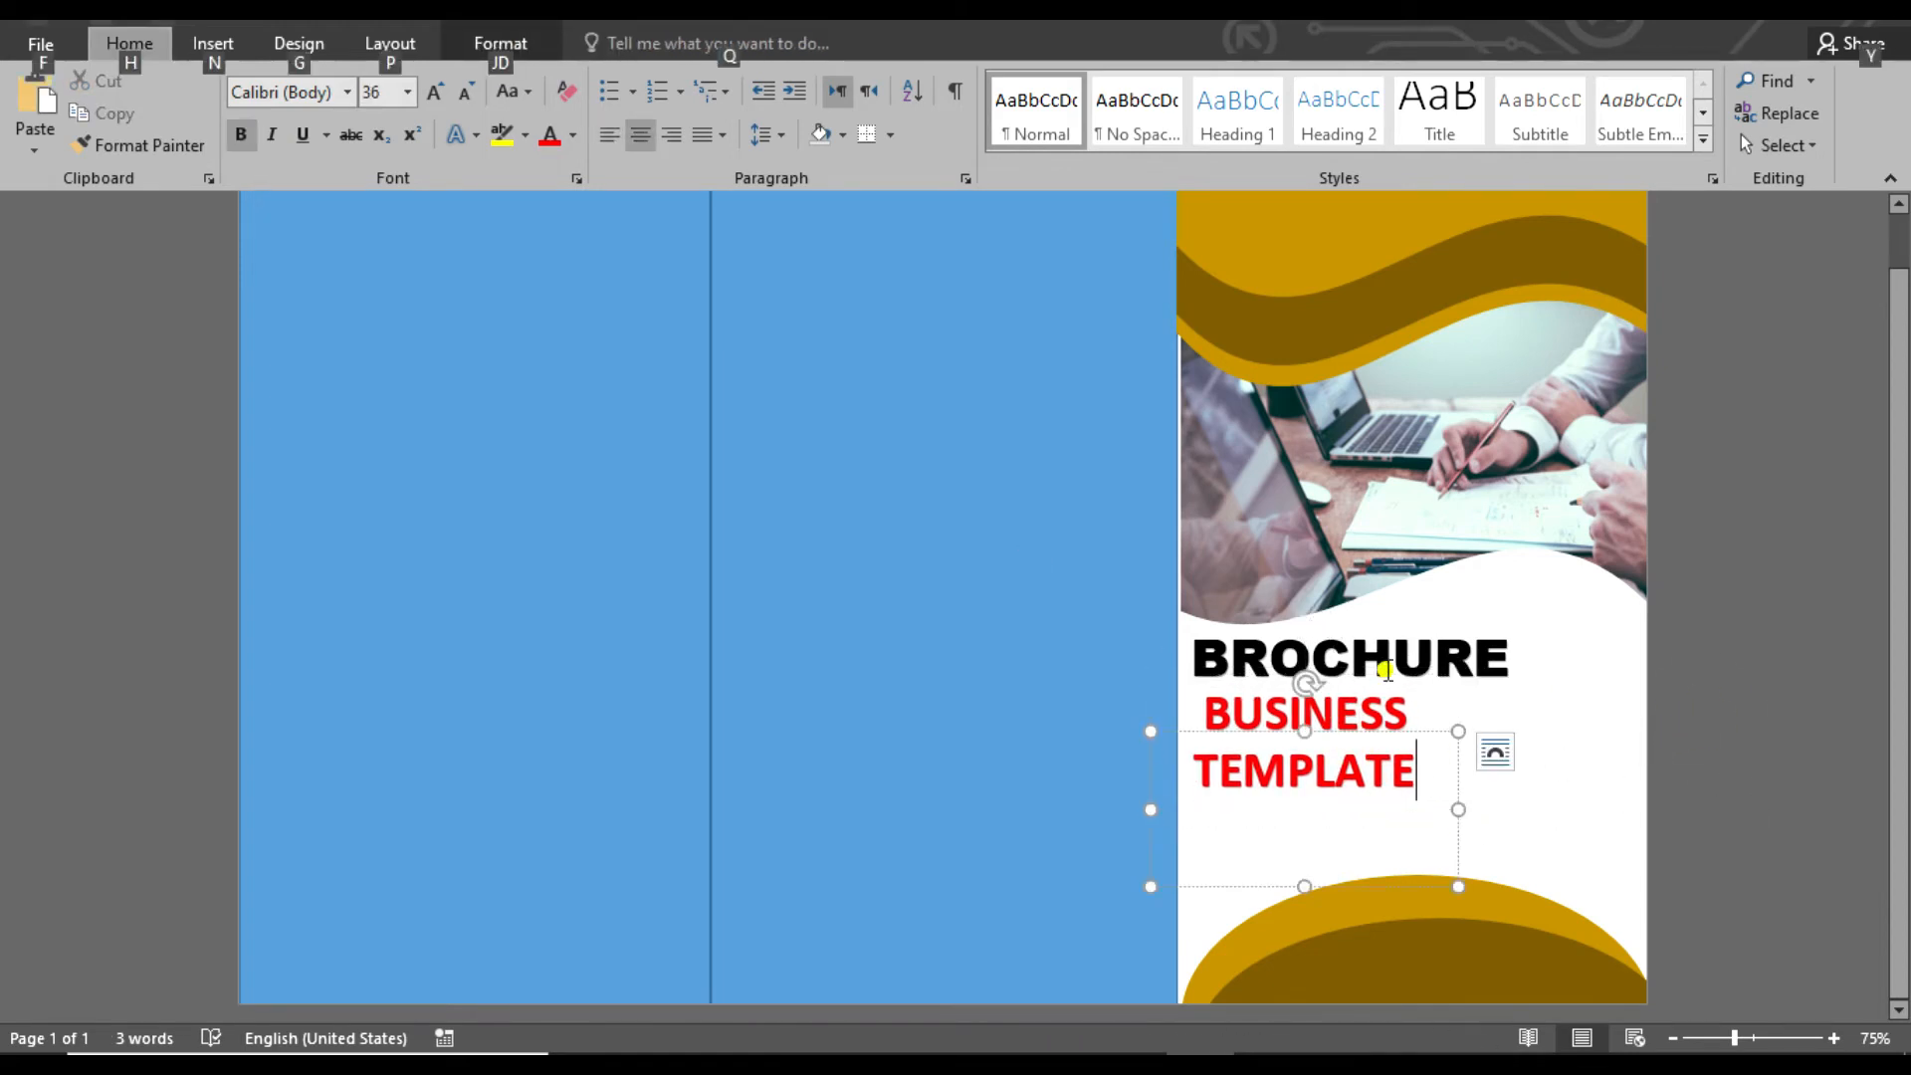
Reduce the font size of the BROCHURE heading by two increments
left_click(1387, 670)
left_click(1407, 616)
key("ctrl+shift+comma")
key("ctrl+shift+comma")
Enlarge the BUSINESS text to 72 pt, widen its box to keep it on one line, and fit it between BROCHURE and TEMPLATE
left_click(1282, 724)
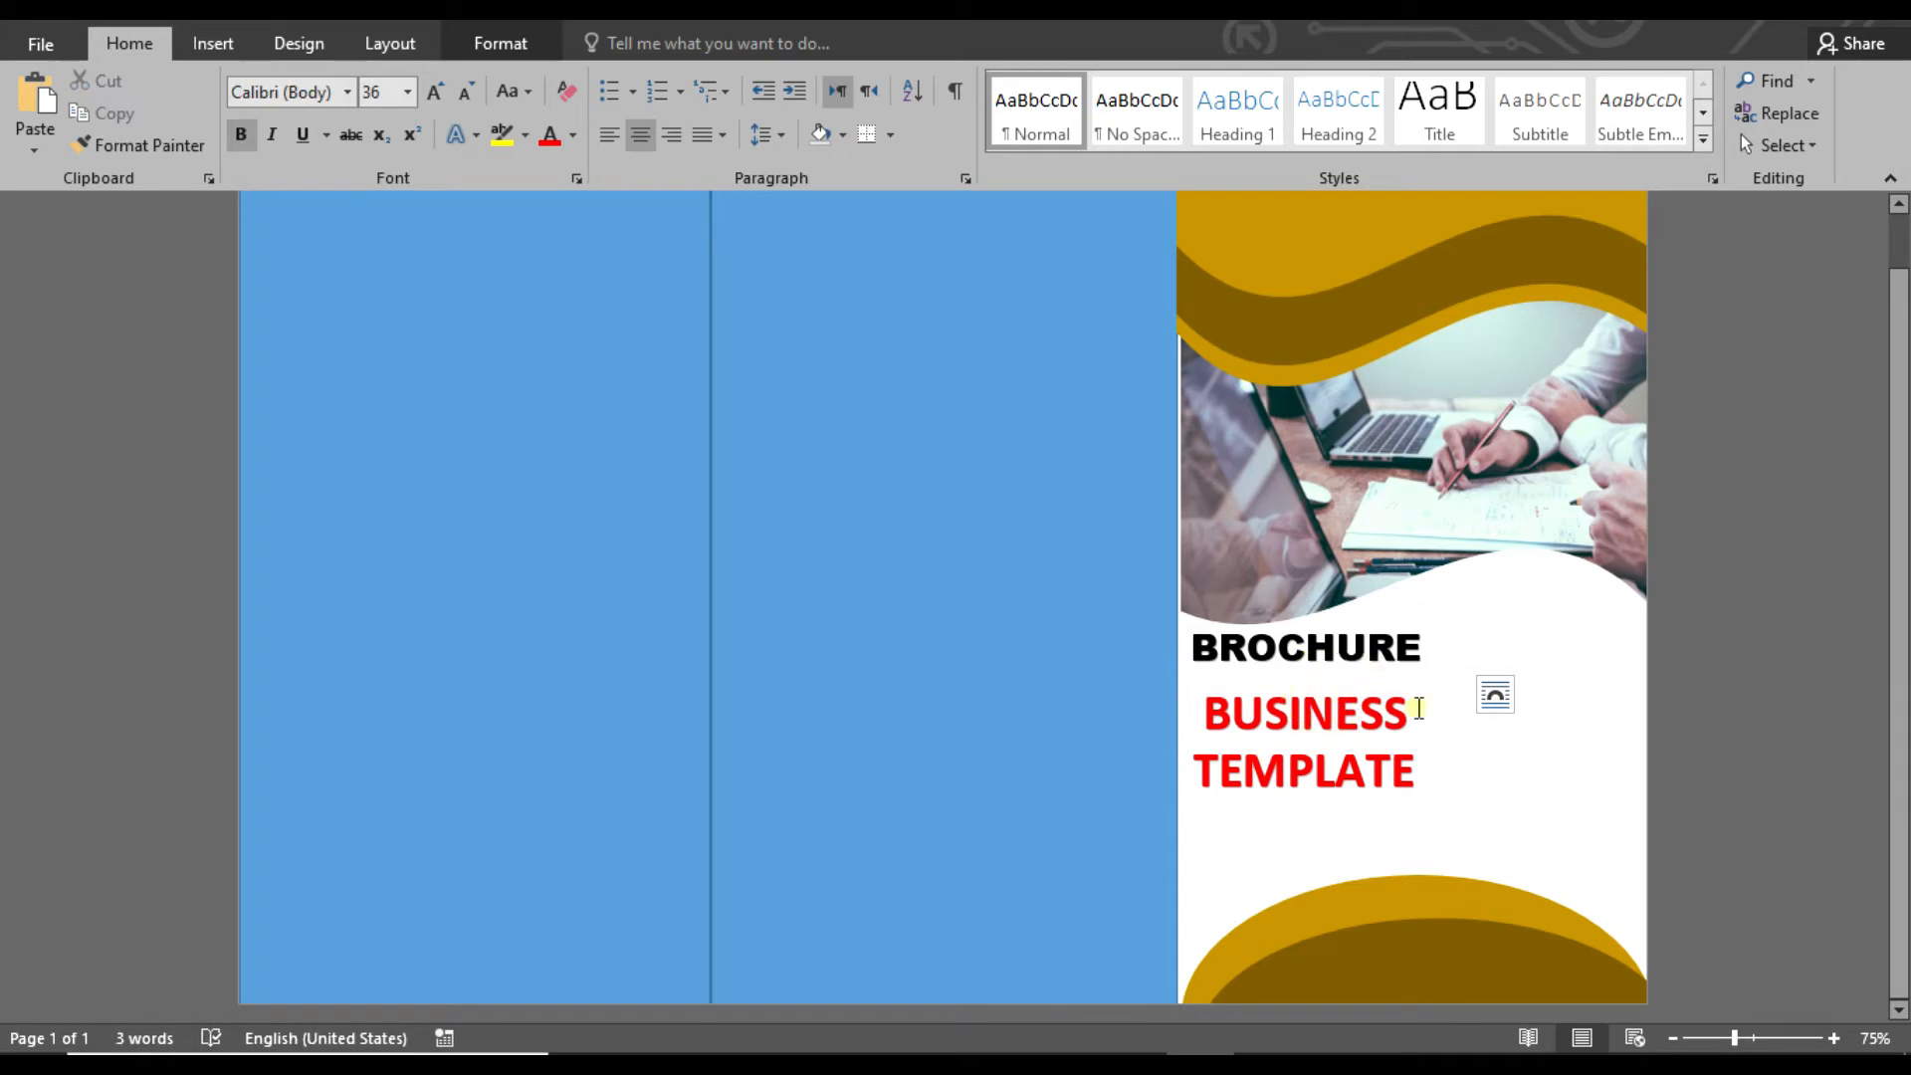
left_click_drag(1344, 669, 1337, 661)
key("ctrl+shift+period")
key("ctrl+shift+period")
left_click_drag(1459, 813, 1615, 783)
left_click_drag(1522, 826, 1548, 791)
Change the BUSINESS text color to the standard green
left_click(573, 135)
left_click(596, 386)
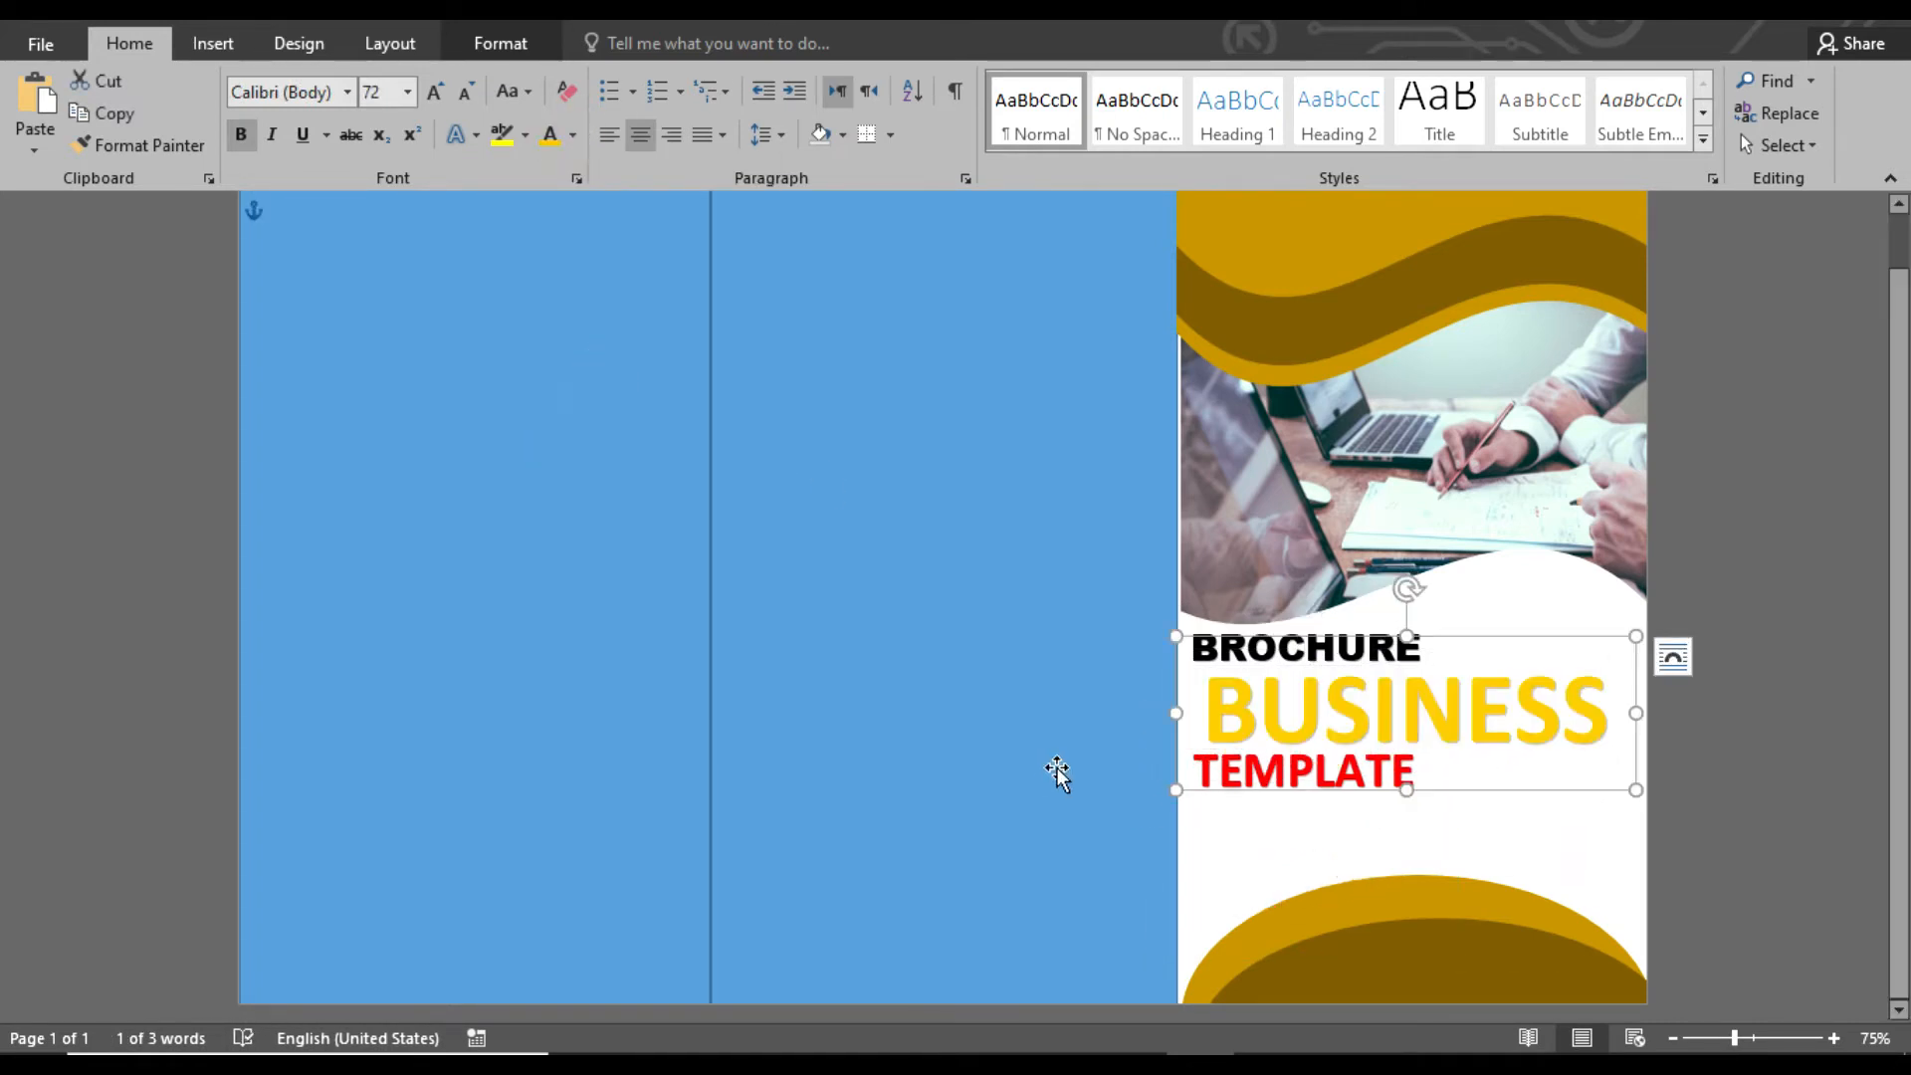
left_click(572, 135)
left_click(664, 385)
Set TEMPLATE to 48 pt in the automatic black color, widen its box to one line, and place it just below BUSINESS
left_click(1307, 811)
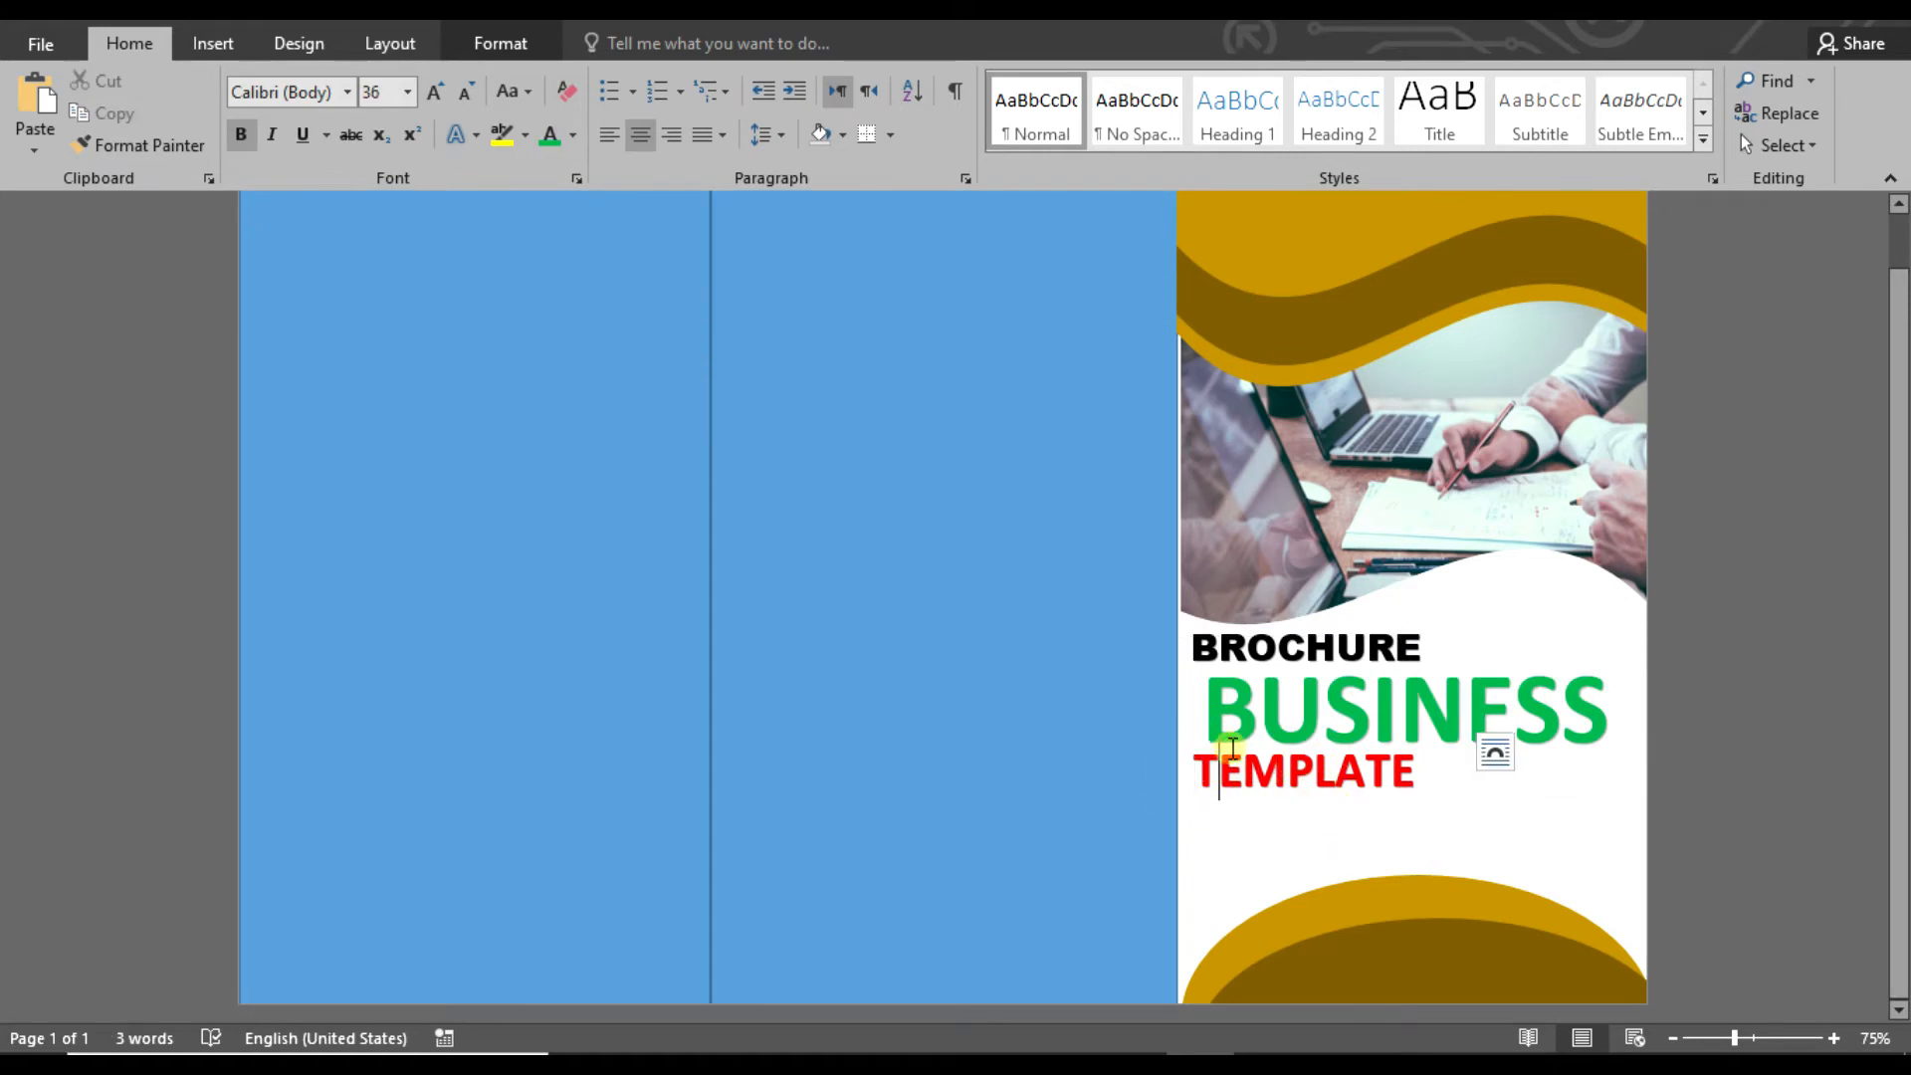
left_click_drag(1313, 734, 1331, 748)
left_click(436, 90)
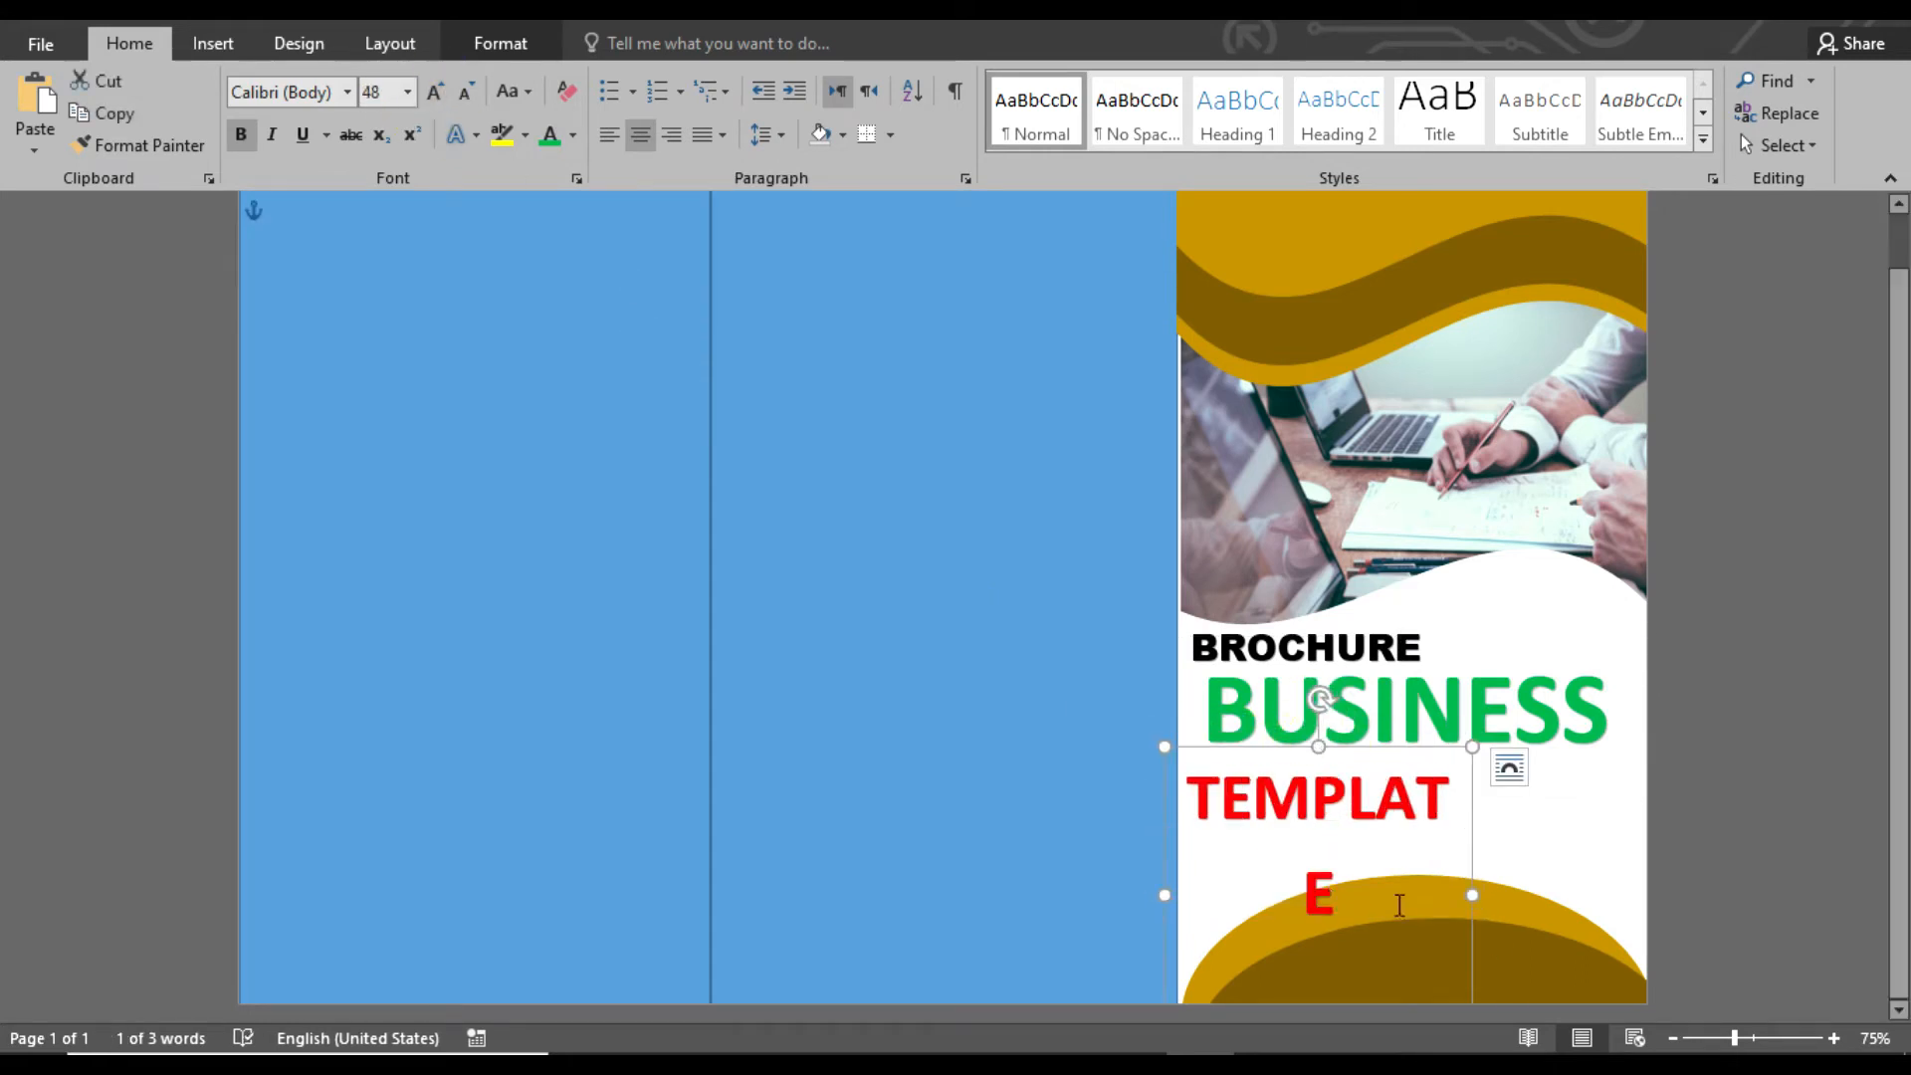
left_click_drag(1473, 895, 1579, 883)
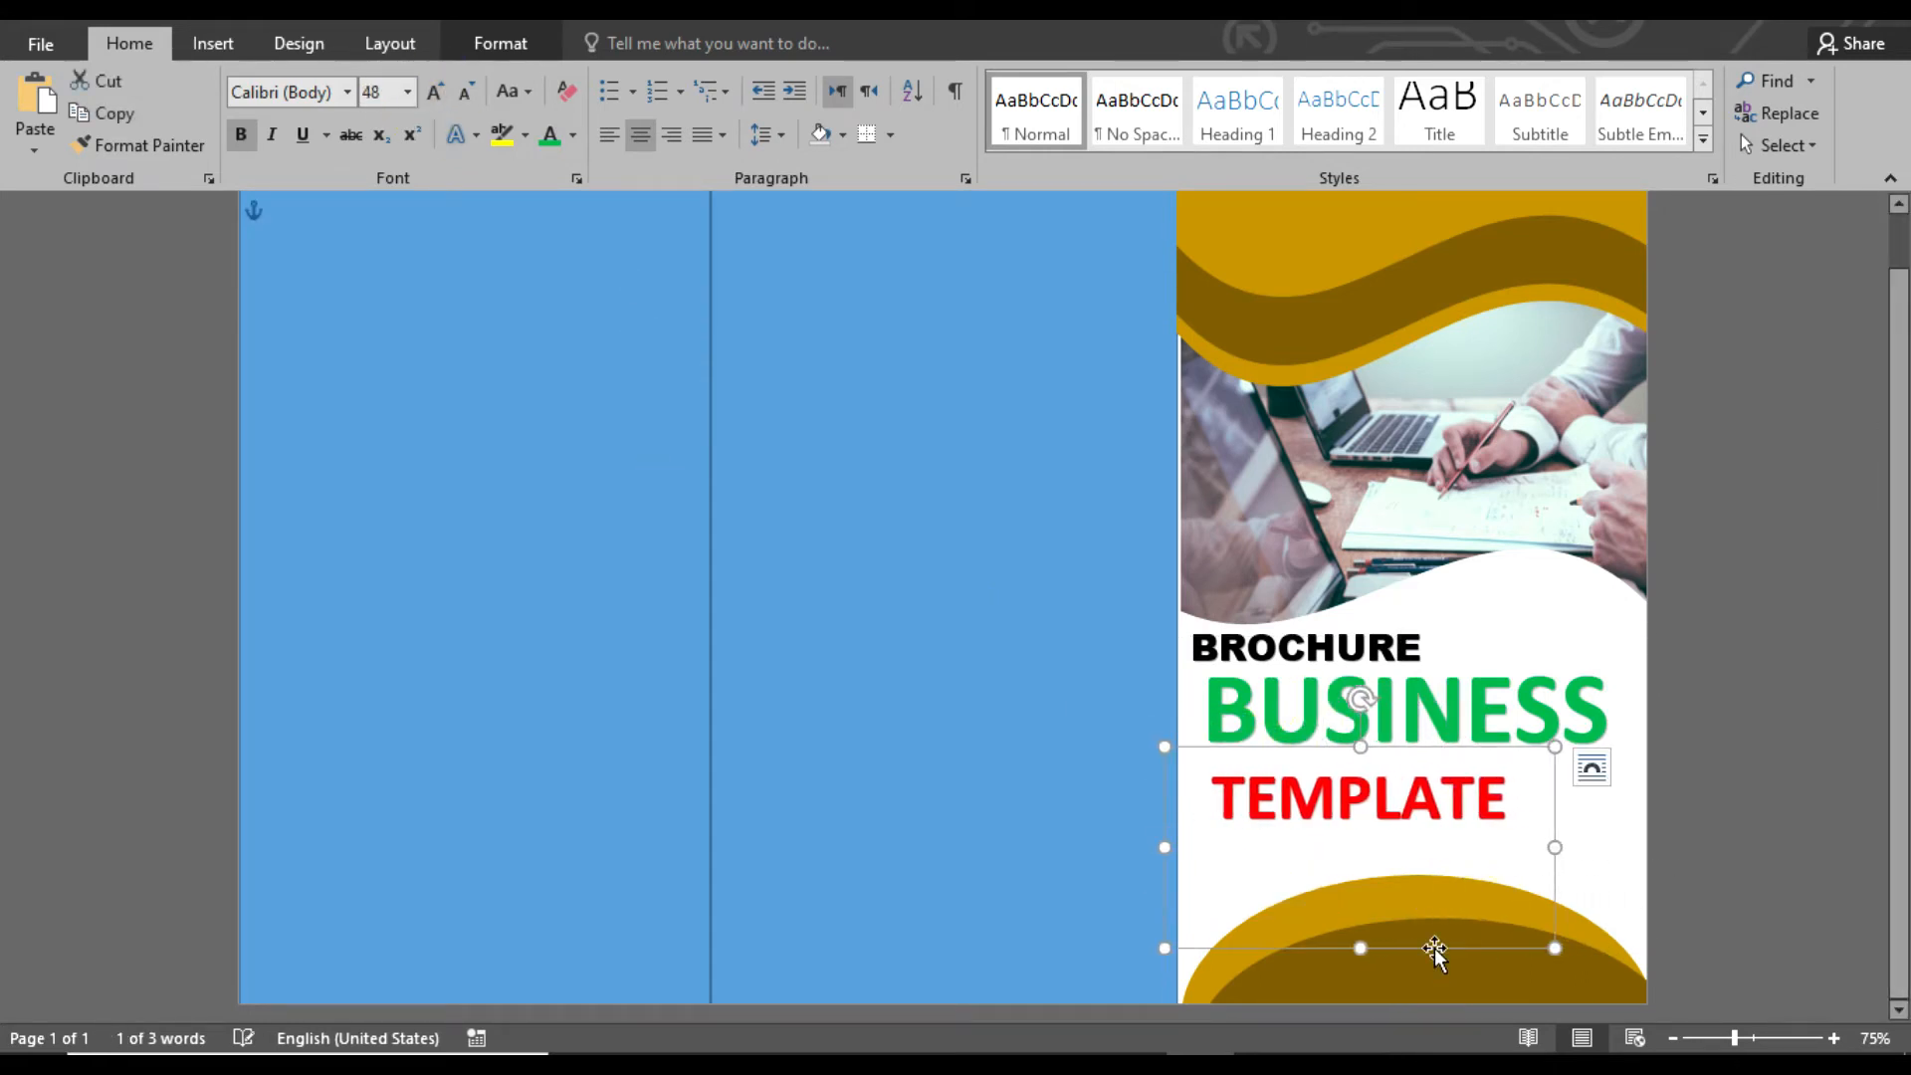
mouse_move(1433, 949)
left_mouse_down()
mouse_move(1459, 936)
mouse_move(1430, 930)
left_mouse_up()
left_click(572, 135)
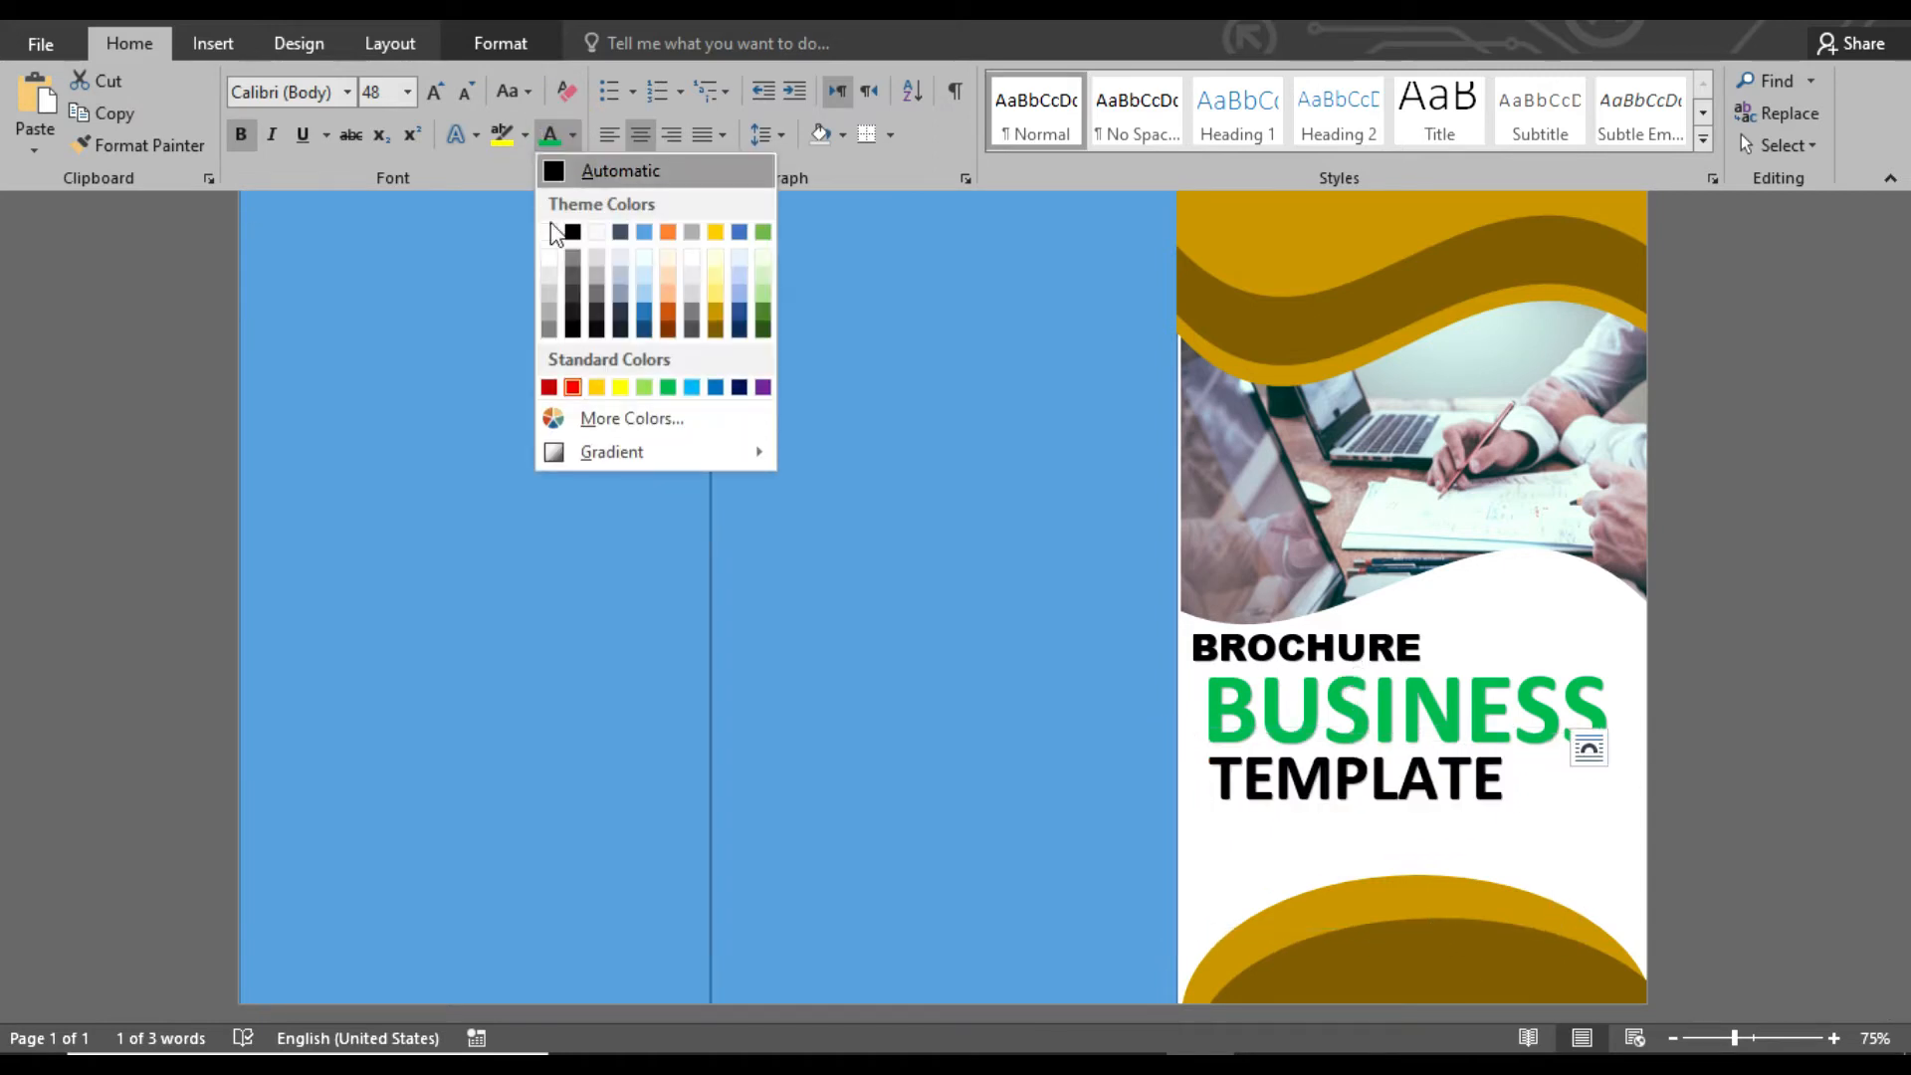
left_click(592, 171)
left_click(1843, 771)
Fill the middle brochure panel with a near-black theme color
mouse_move(1898, 629)
left_mouse_down()
mouse_move(1897, 547)
mouse_move(1903, 605)
left_mouse_up()
left_click(996, 609)
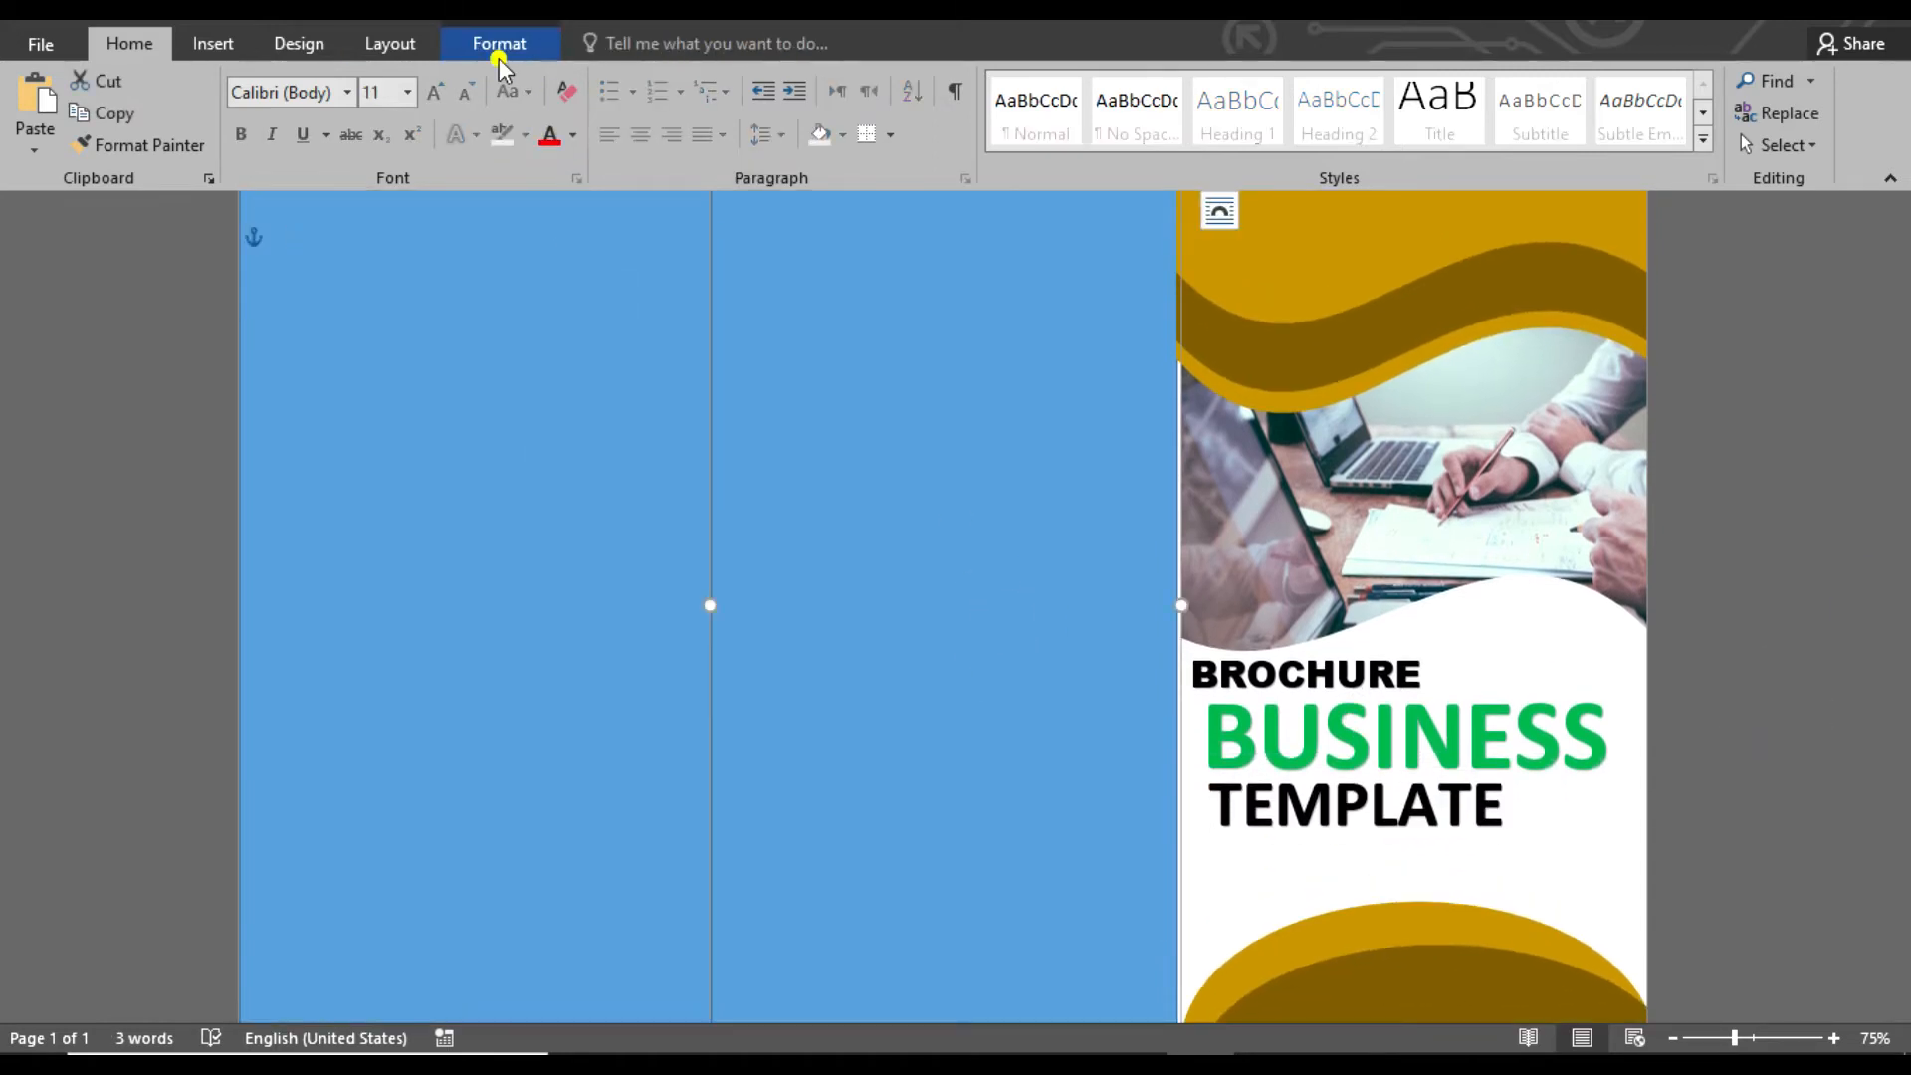
left_click(499, 48)
left_click(462, 111)
left_click(683, 80)
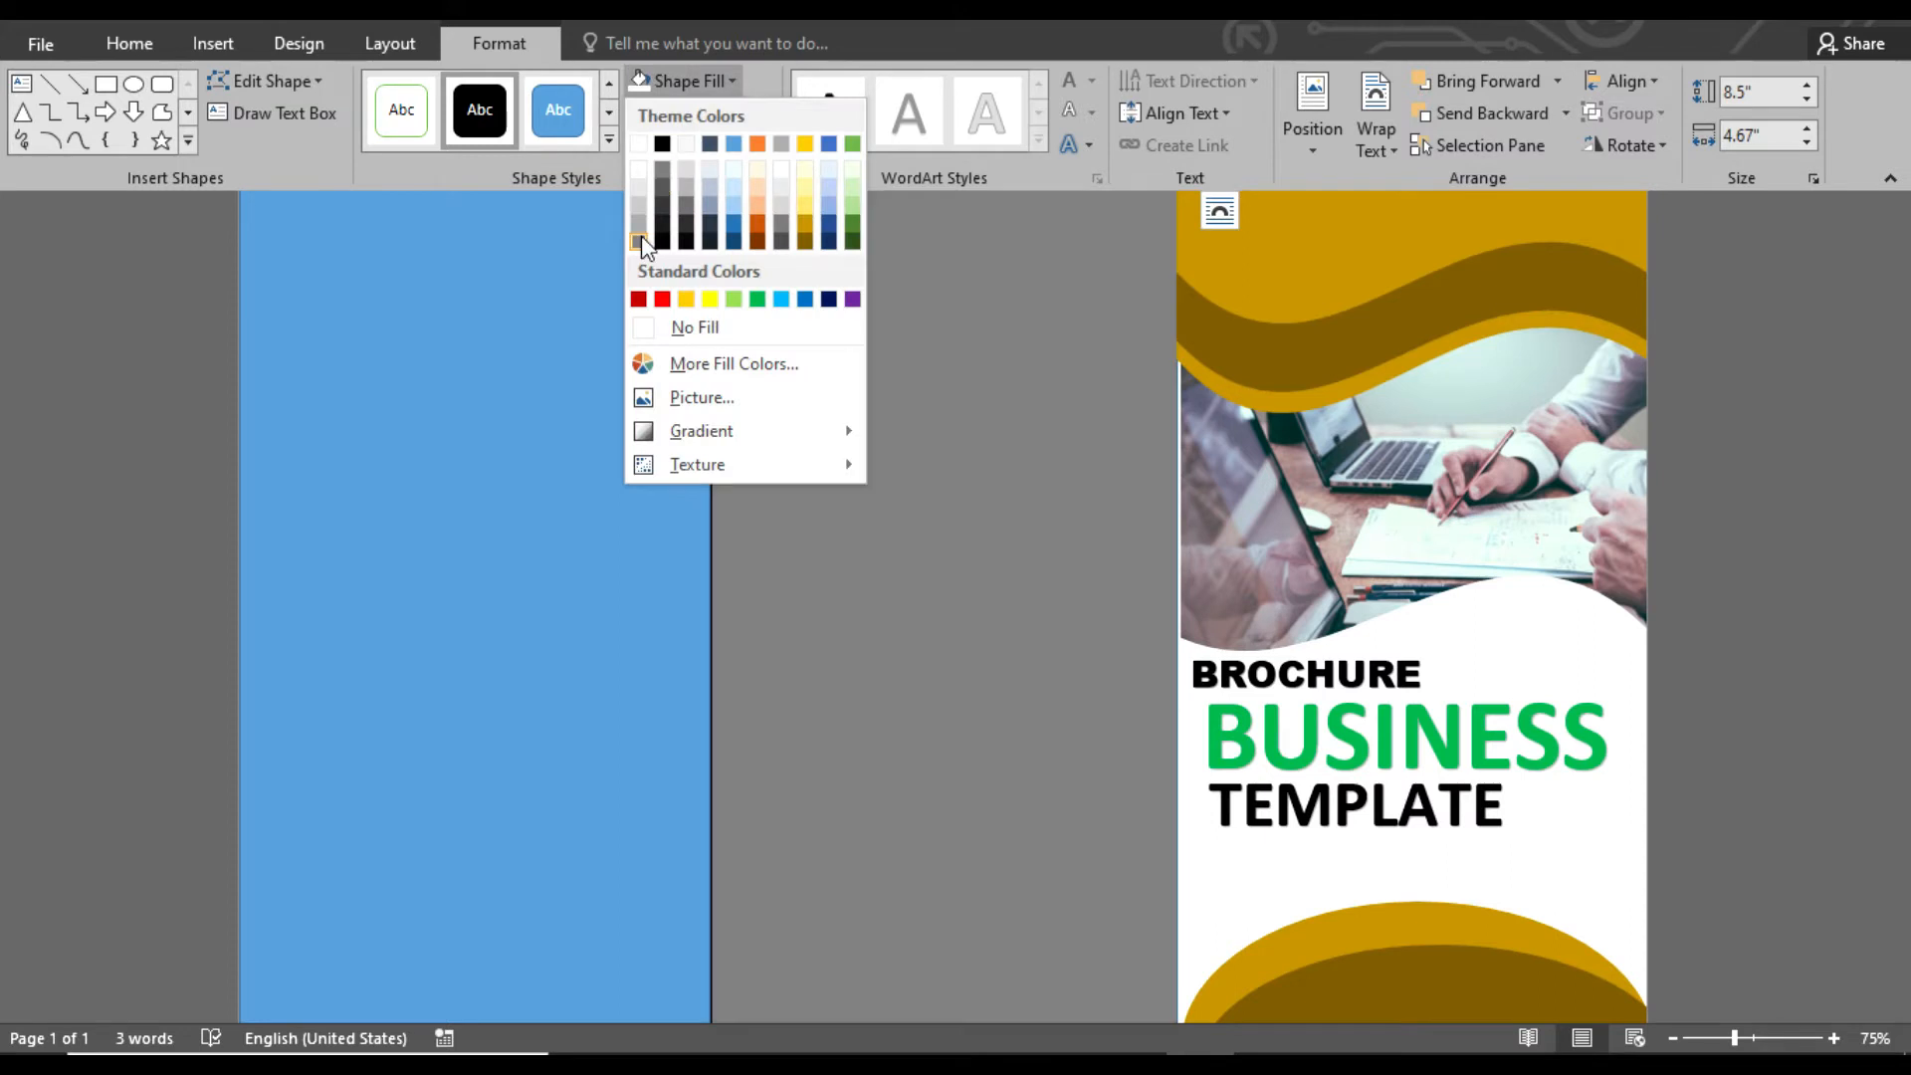
left_click(682, 244)
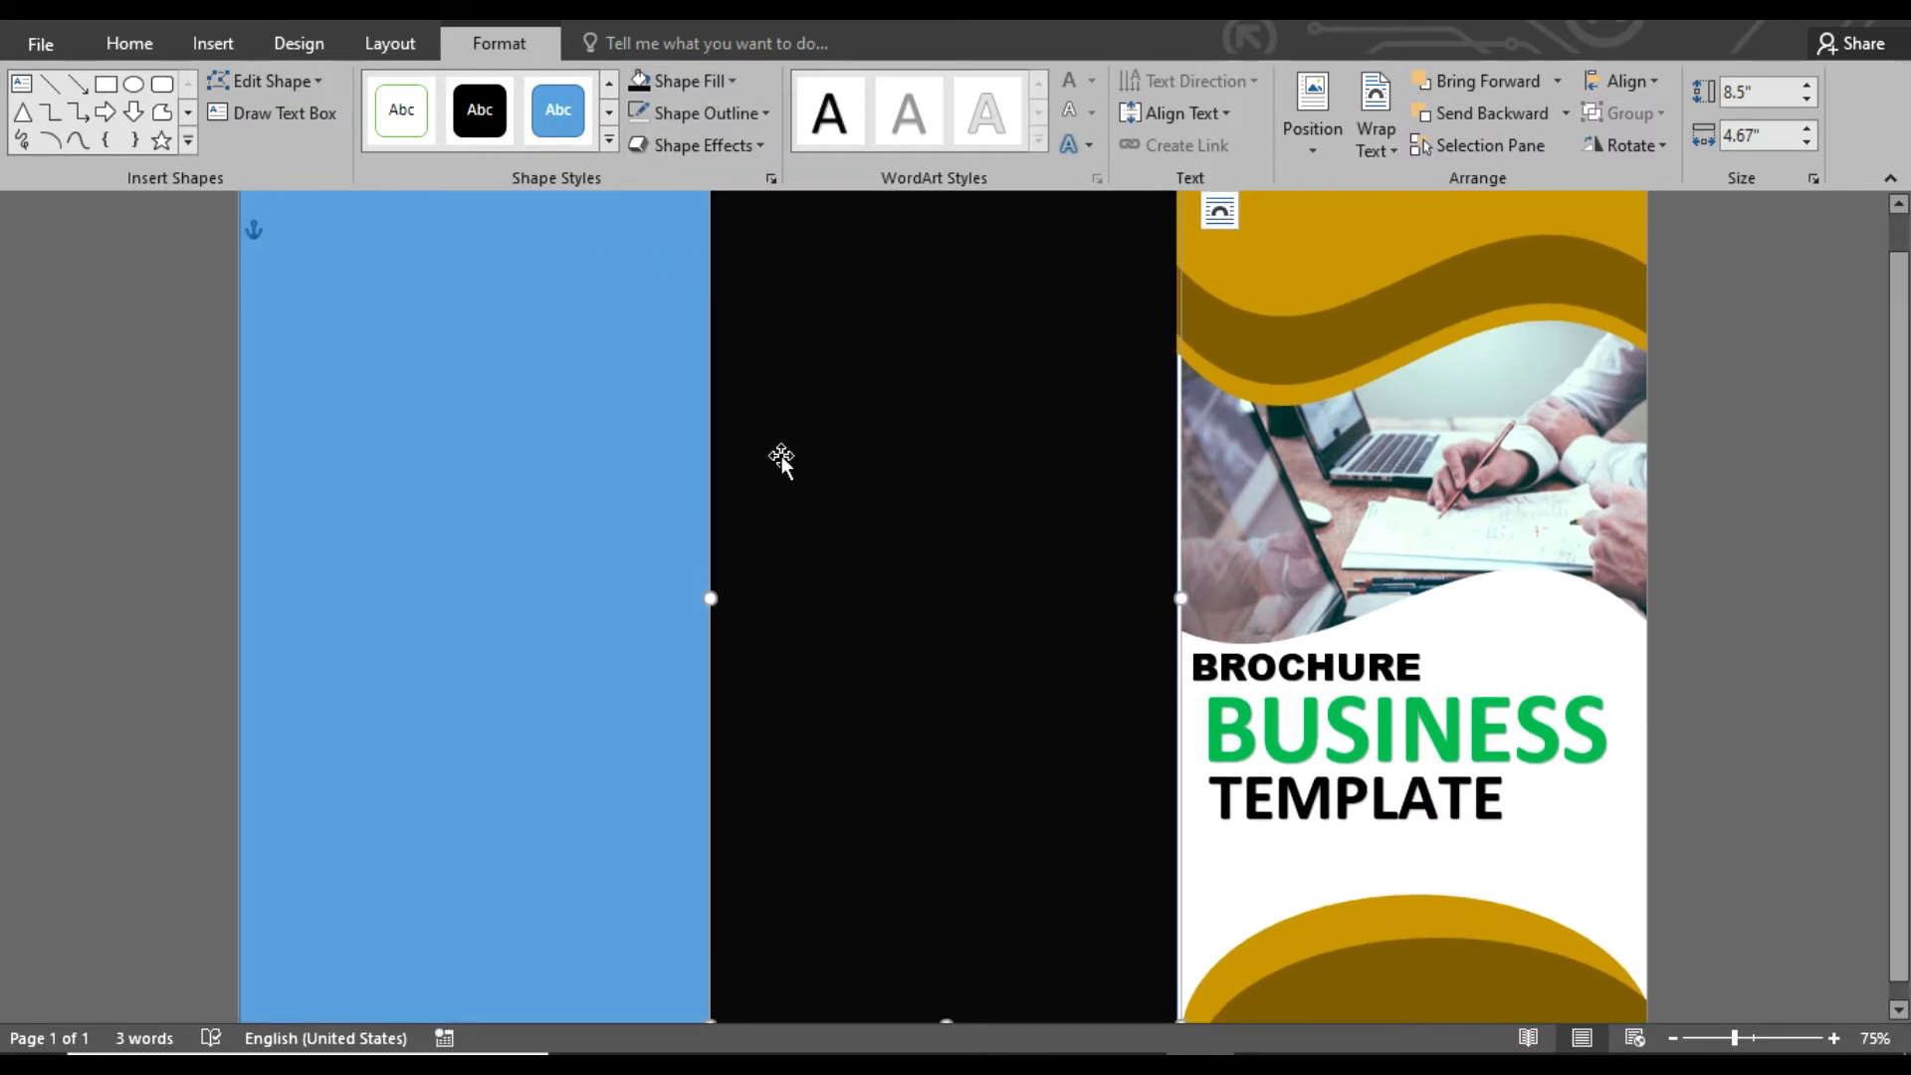
Add white WordArt reading "Lorem" and "Ipsum Dolor" on two lines at the top of the middle panel
left_click(213, 43)
left_click(1422, 113)
left_click(1399, 199)
left_click_drag(928, 279, 947, 318)
left_click(1099, 79)
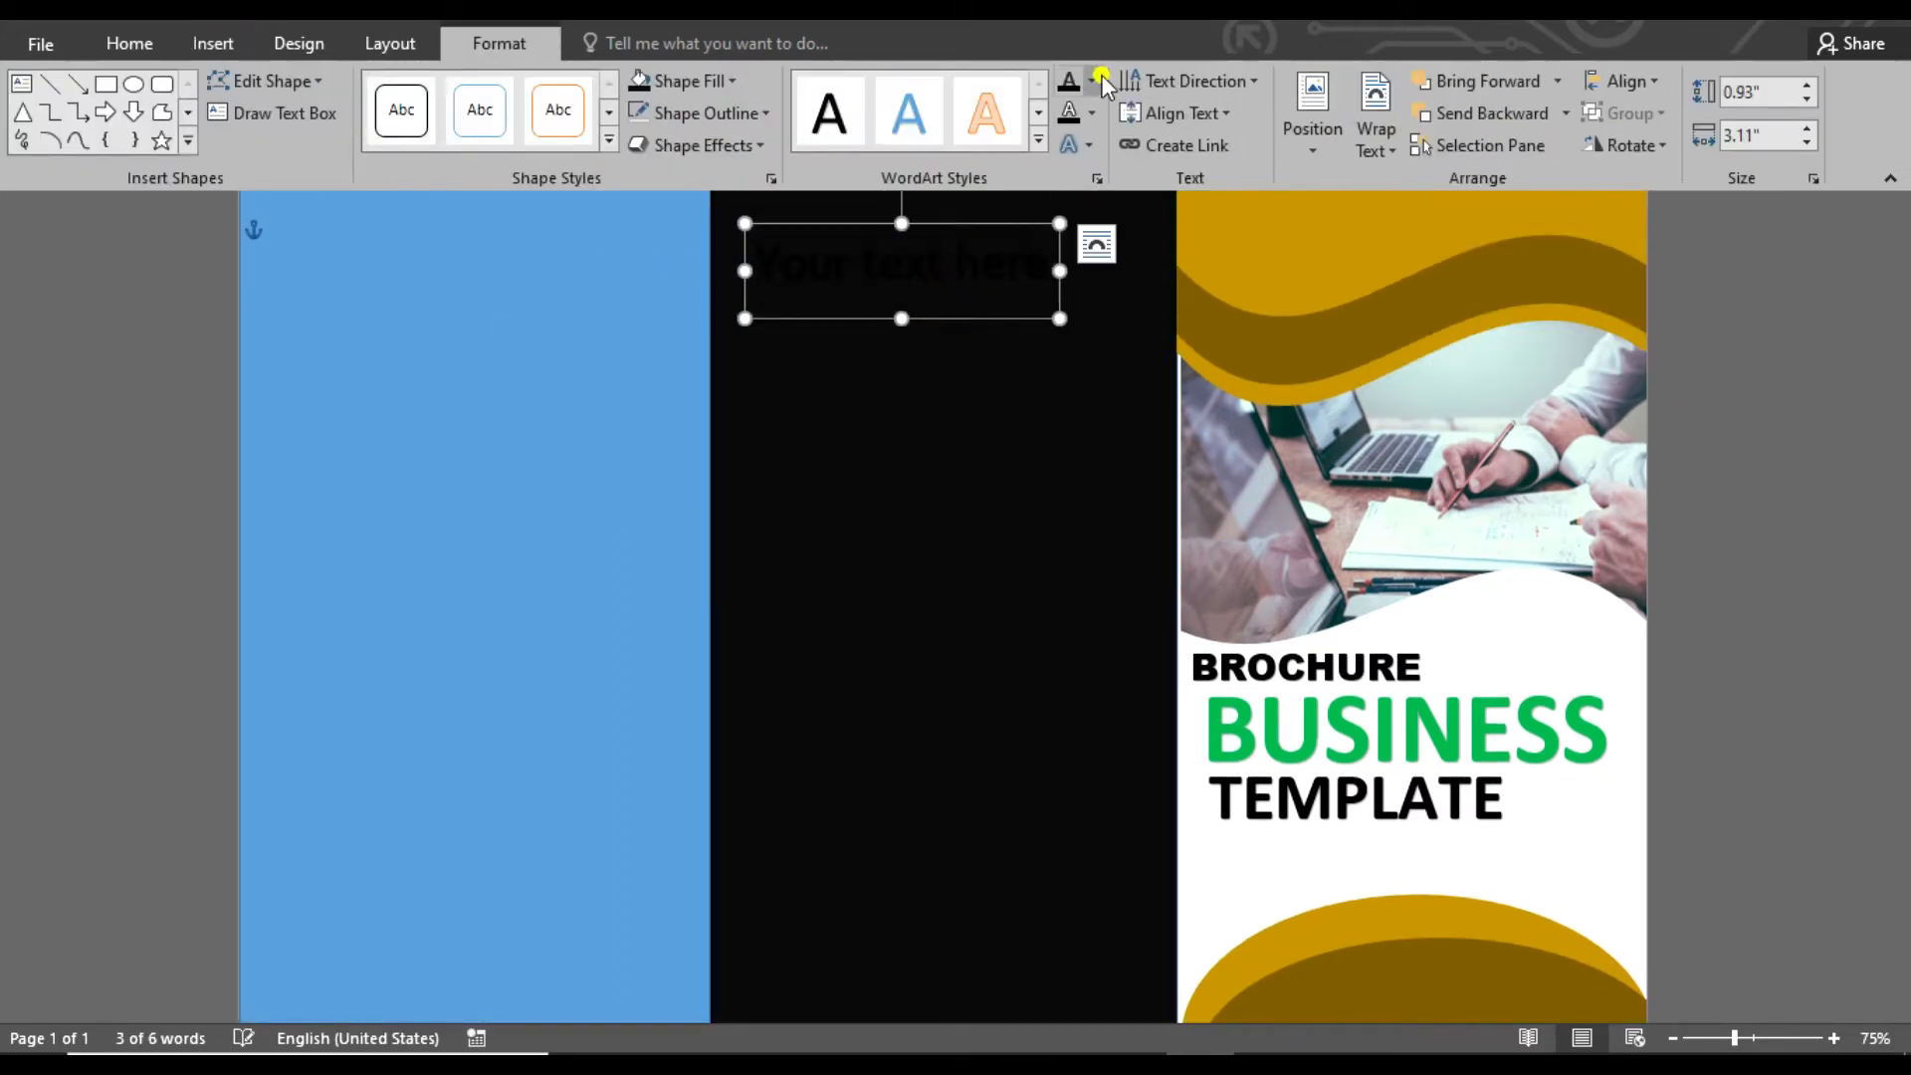
left_click(1076, 127)
type("IOR")
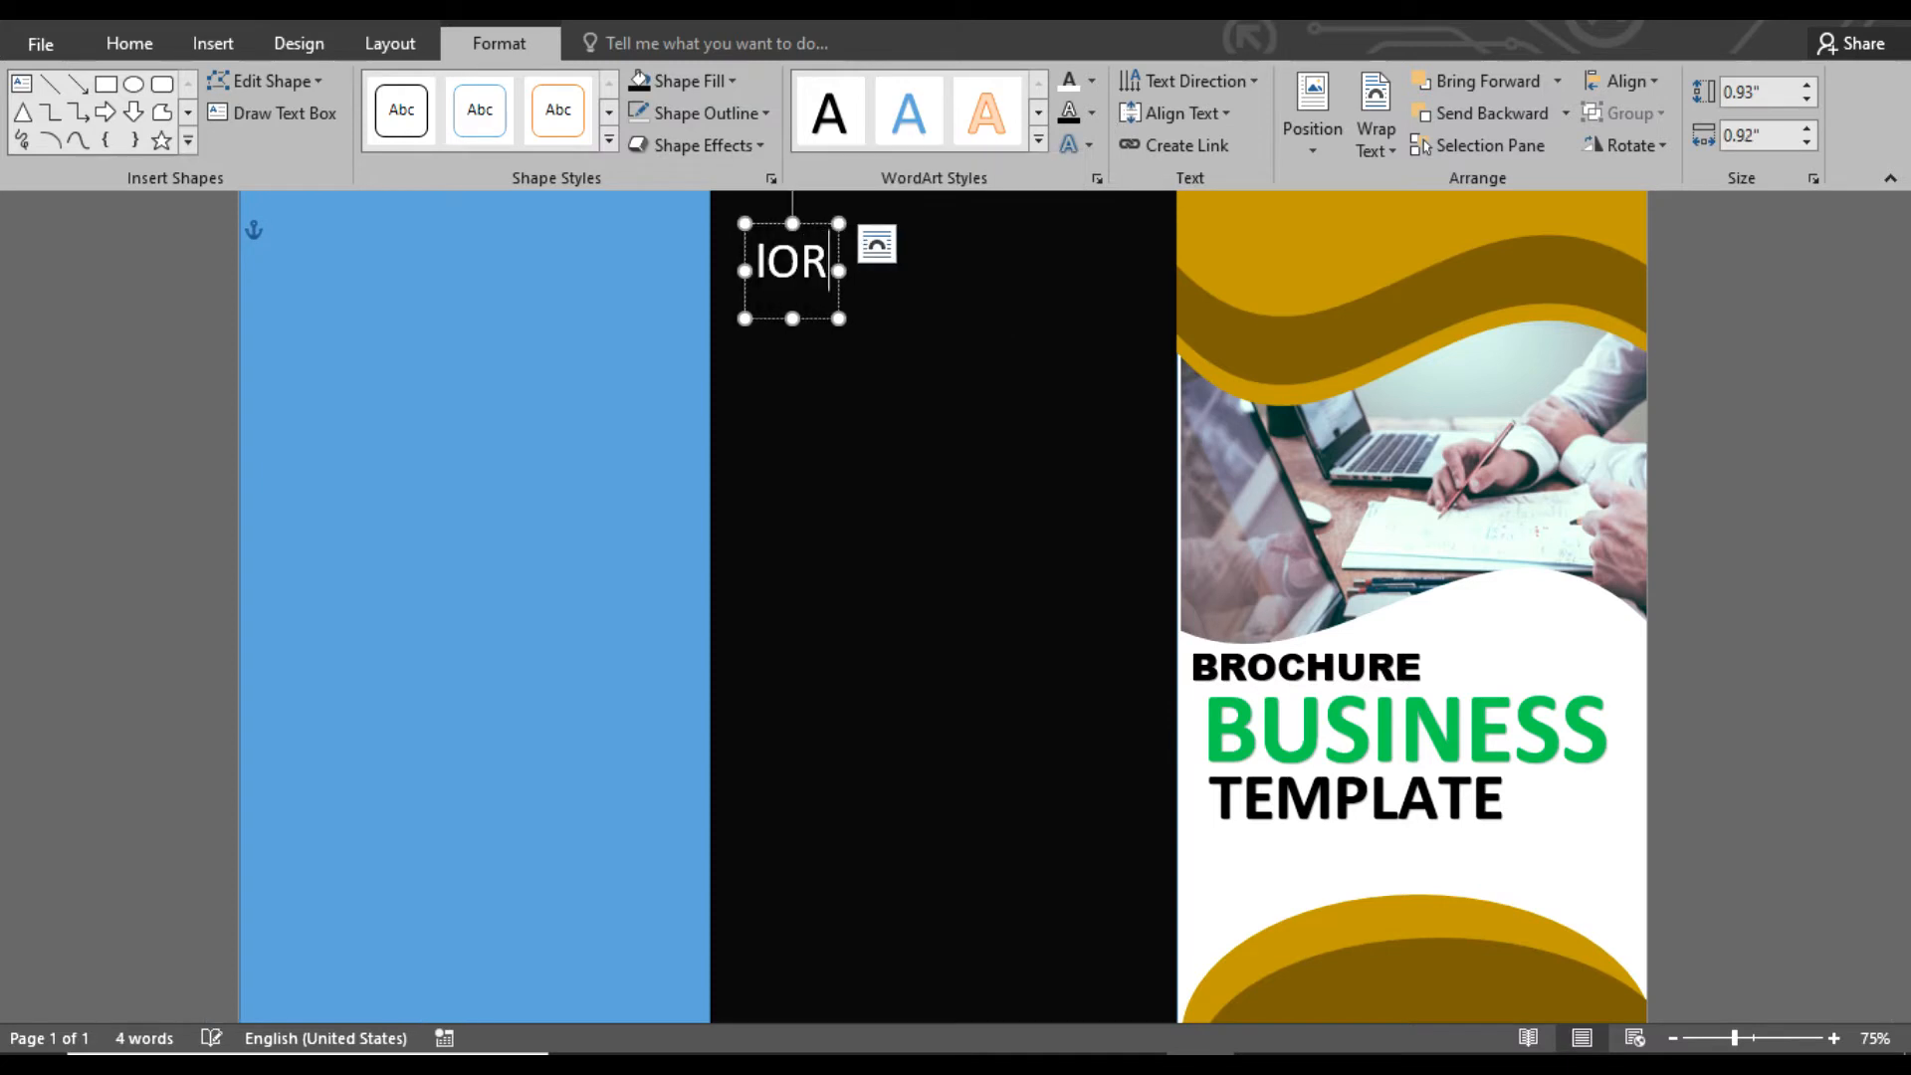
type("m Dolor")
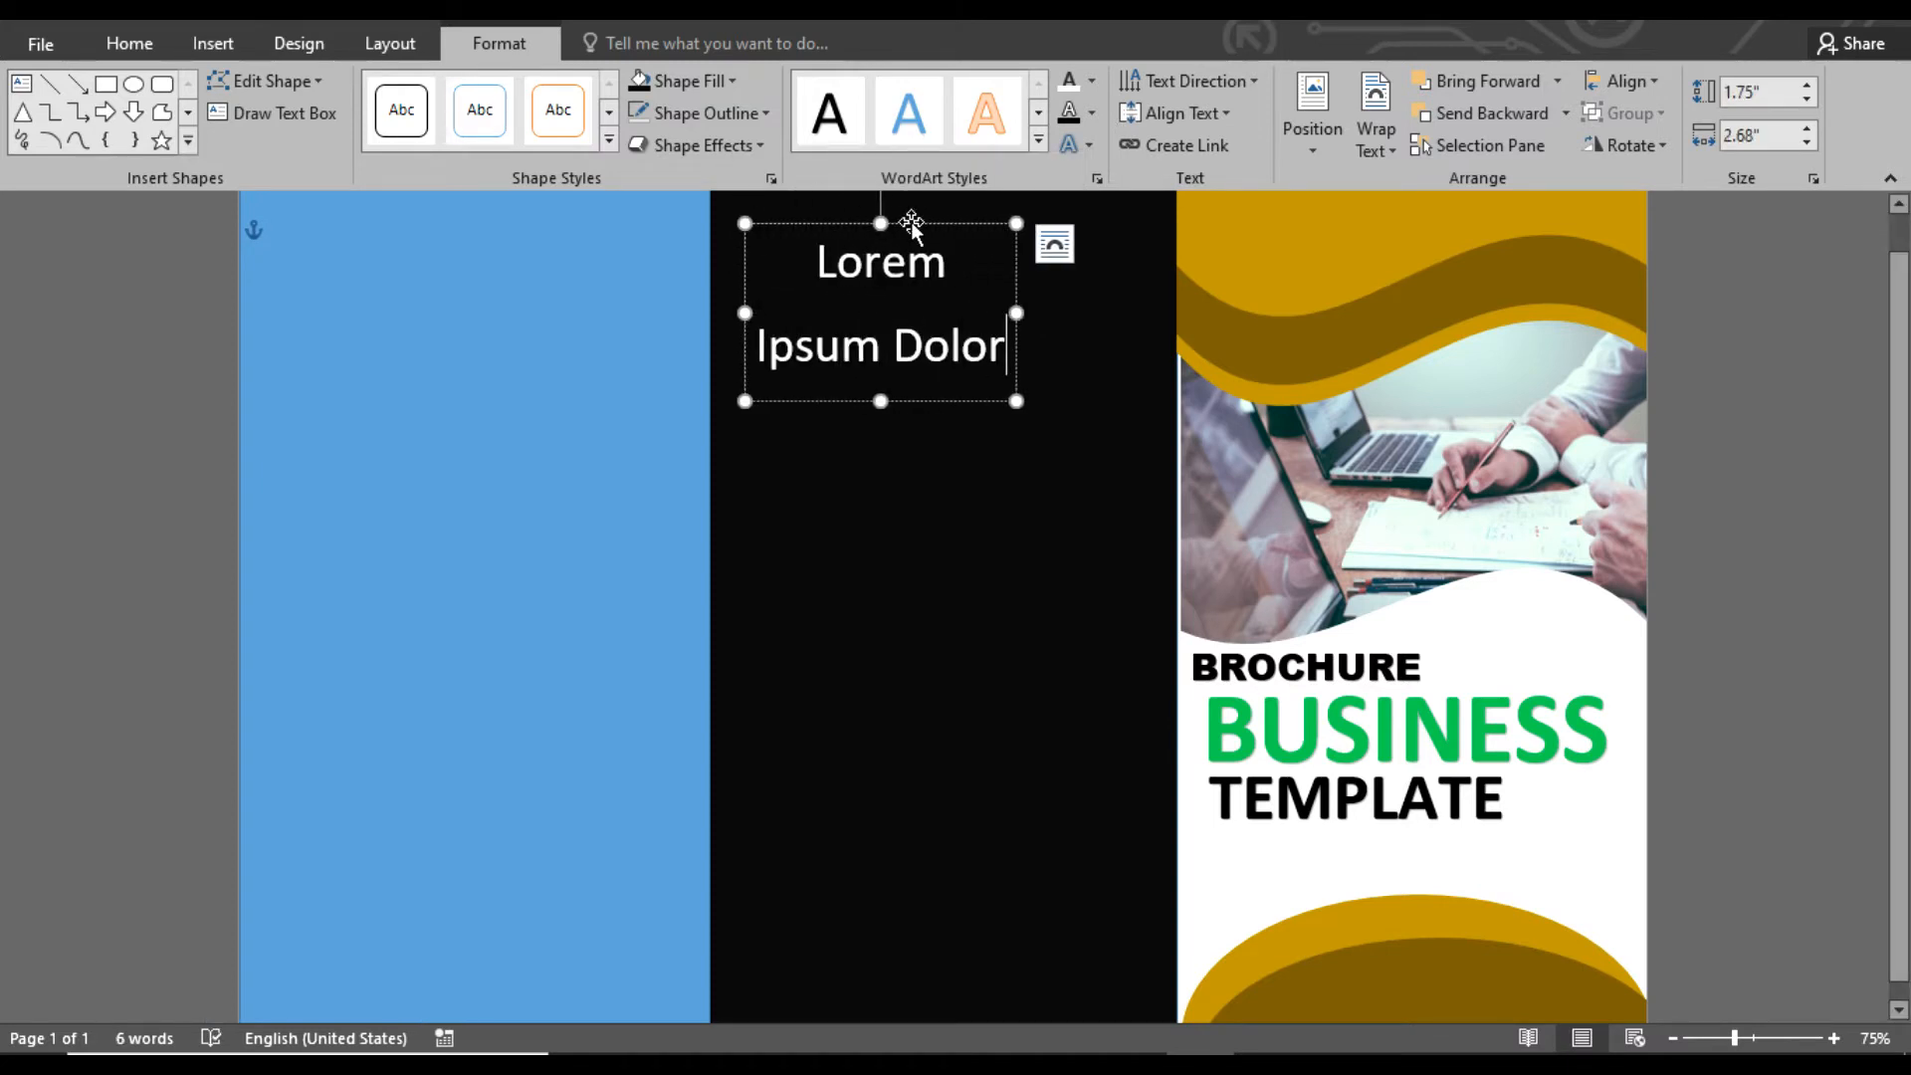
left_click_drag(909, 215, 909, 198)
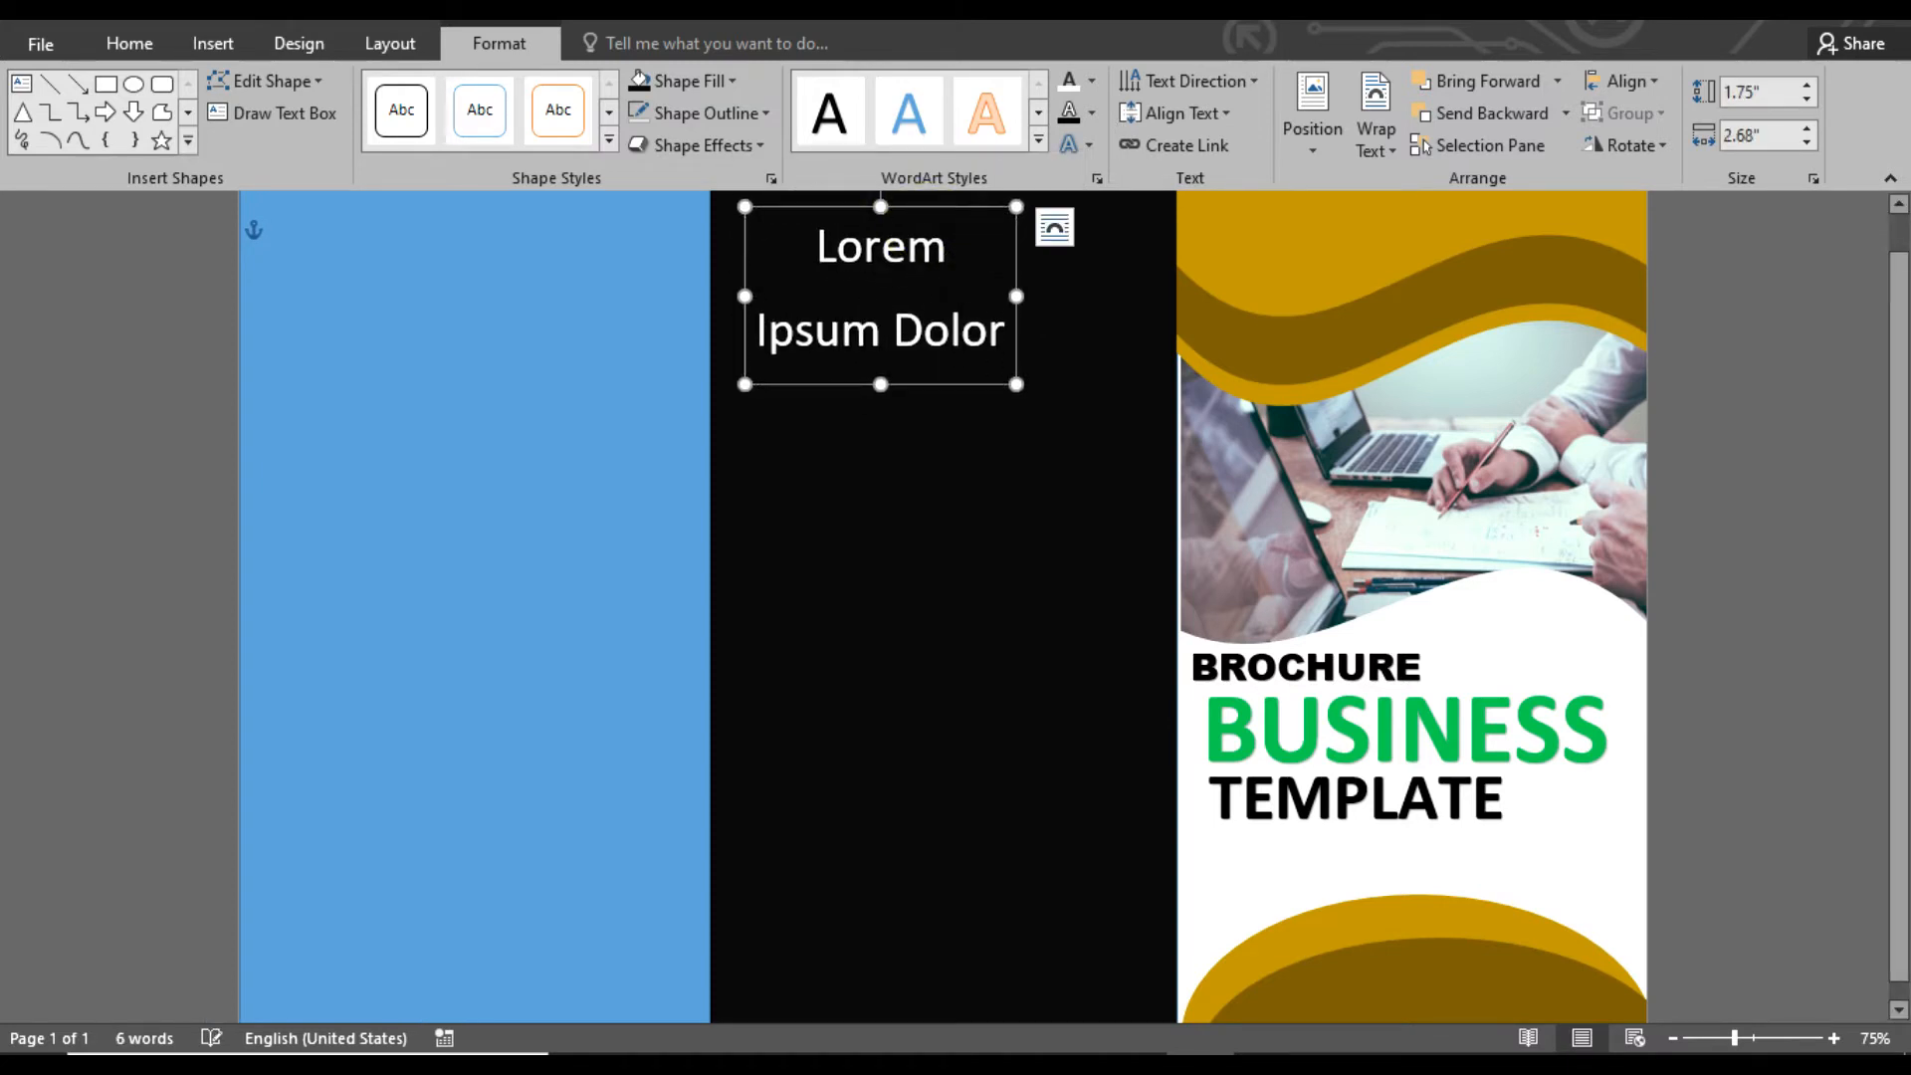
Remove the spacing after the Lorem Ipsum Dolor lines, then widen the text box and center it across the middle panel
left_click(130, 44)
left_click(768, 136)
left_click(849, 432)
left_click_drag(1016, 286, 1155, 286)
left_click_drag(1029, 368, 1008, 360)
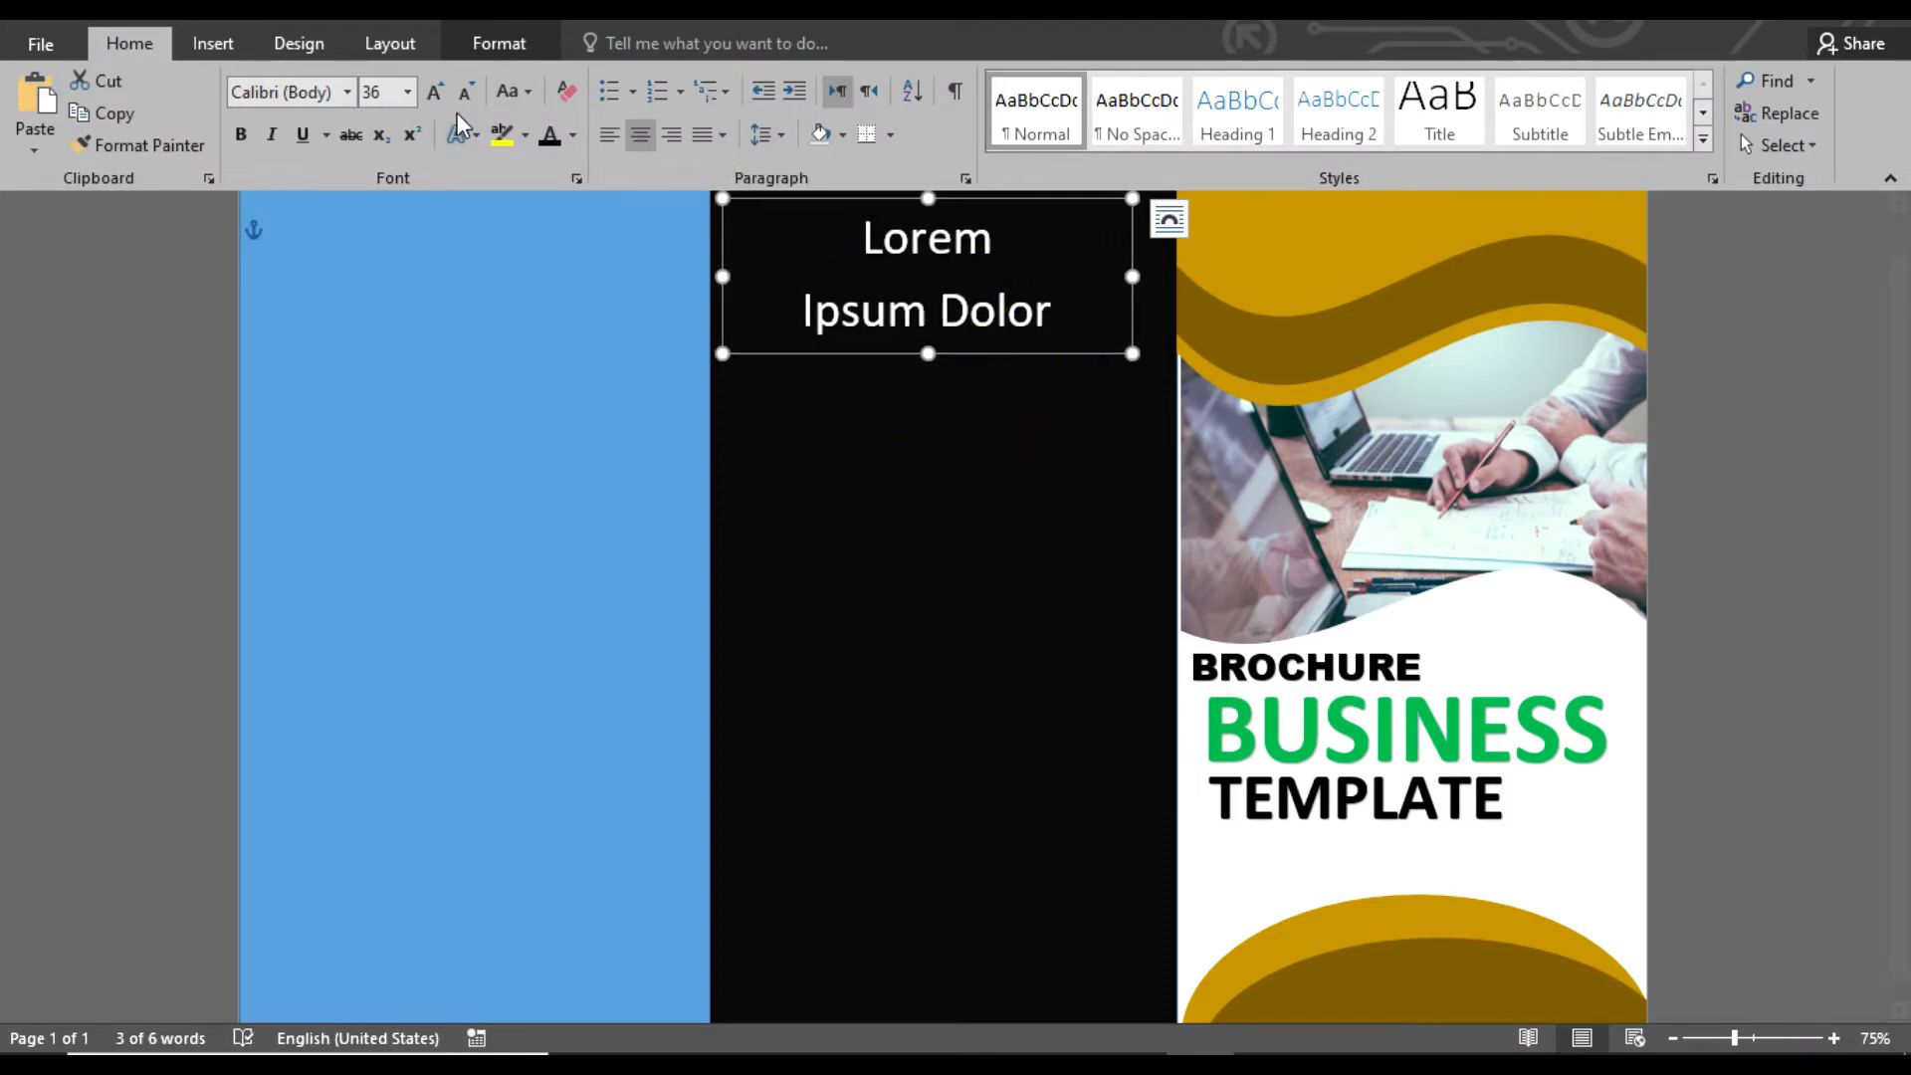
Convert the Lorem Ipsum Dolor heading to uppercase, make it bold and color it gold
left_click(512, 92)
left_click(550, 193)
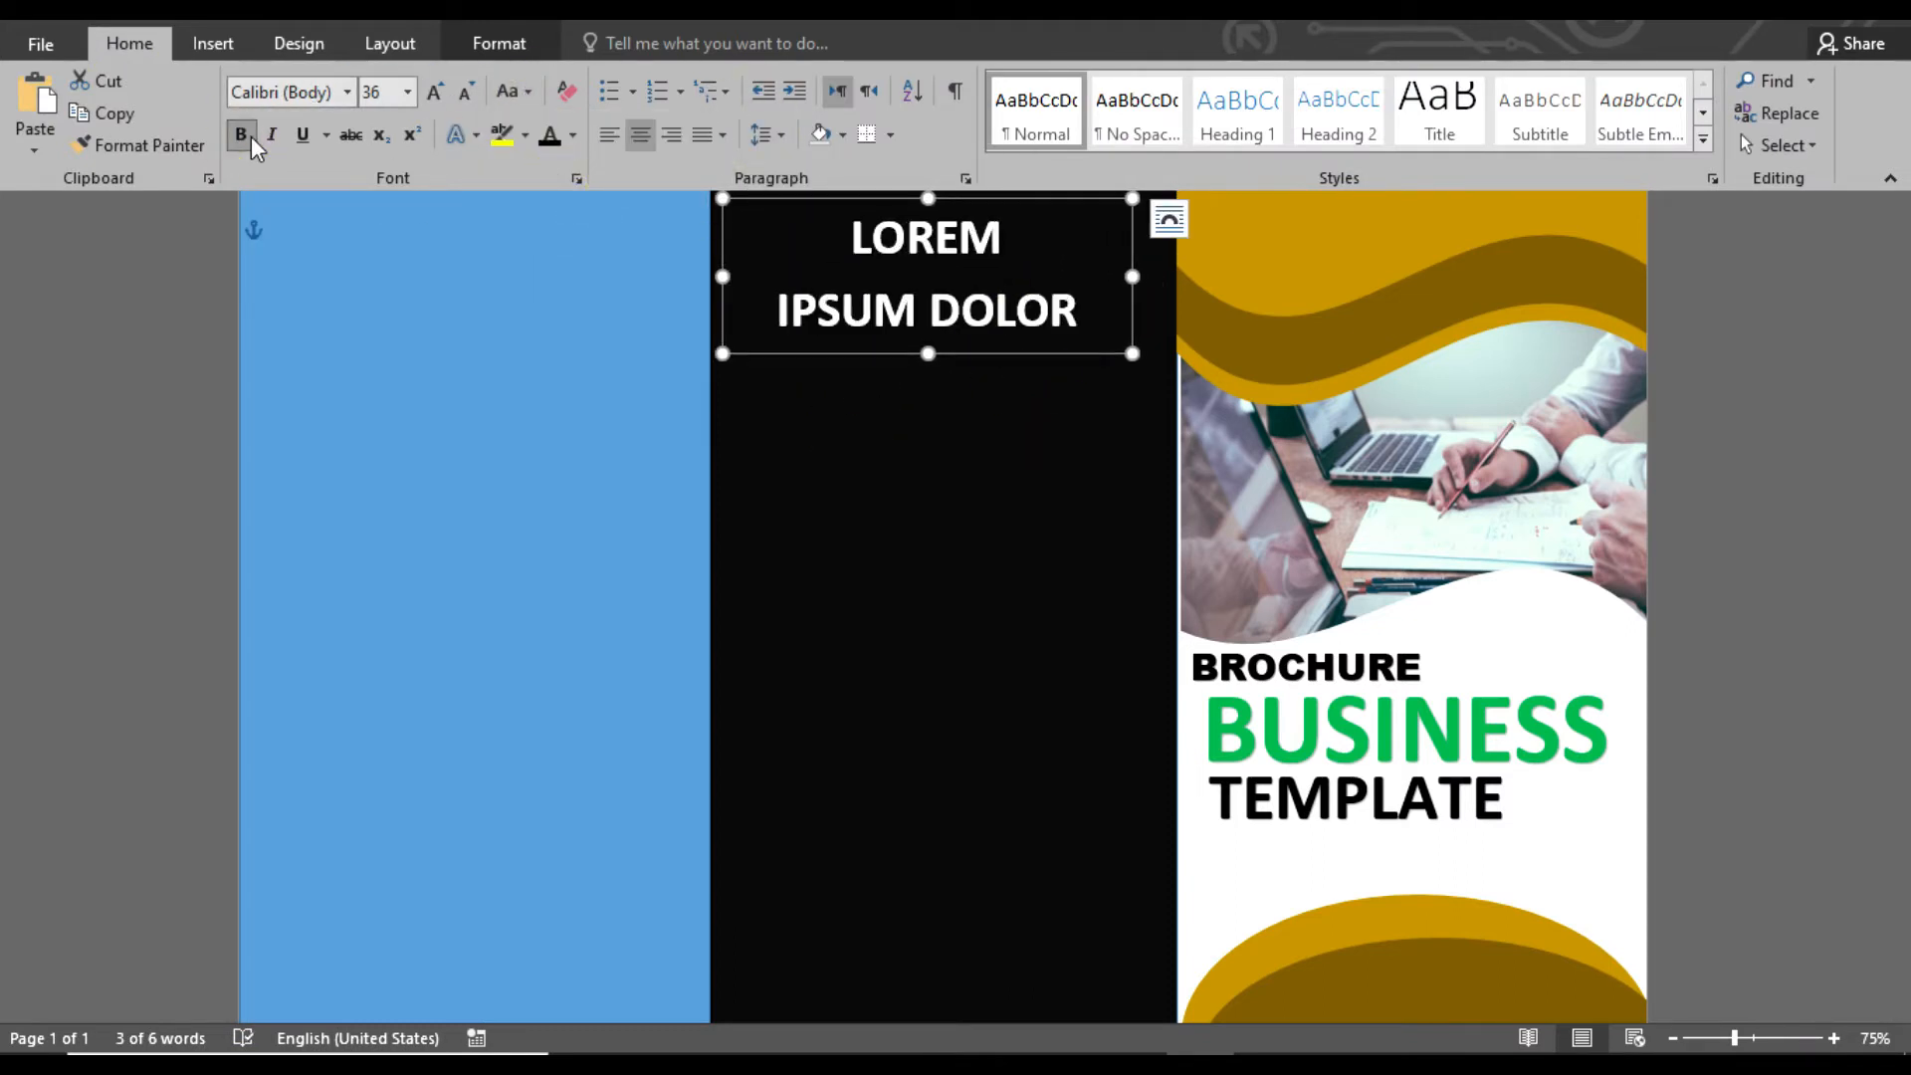
left_click(572, 135)
left_click(589, 368)
Add WordArt reading "YOUR TAGLINE" directly below the LOREM IPSUM DOLOR heading
left_click(213, 45)
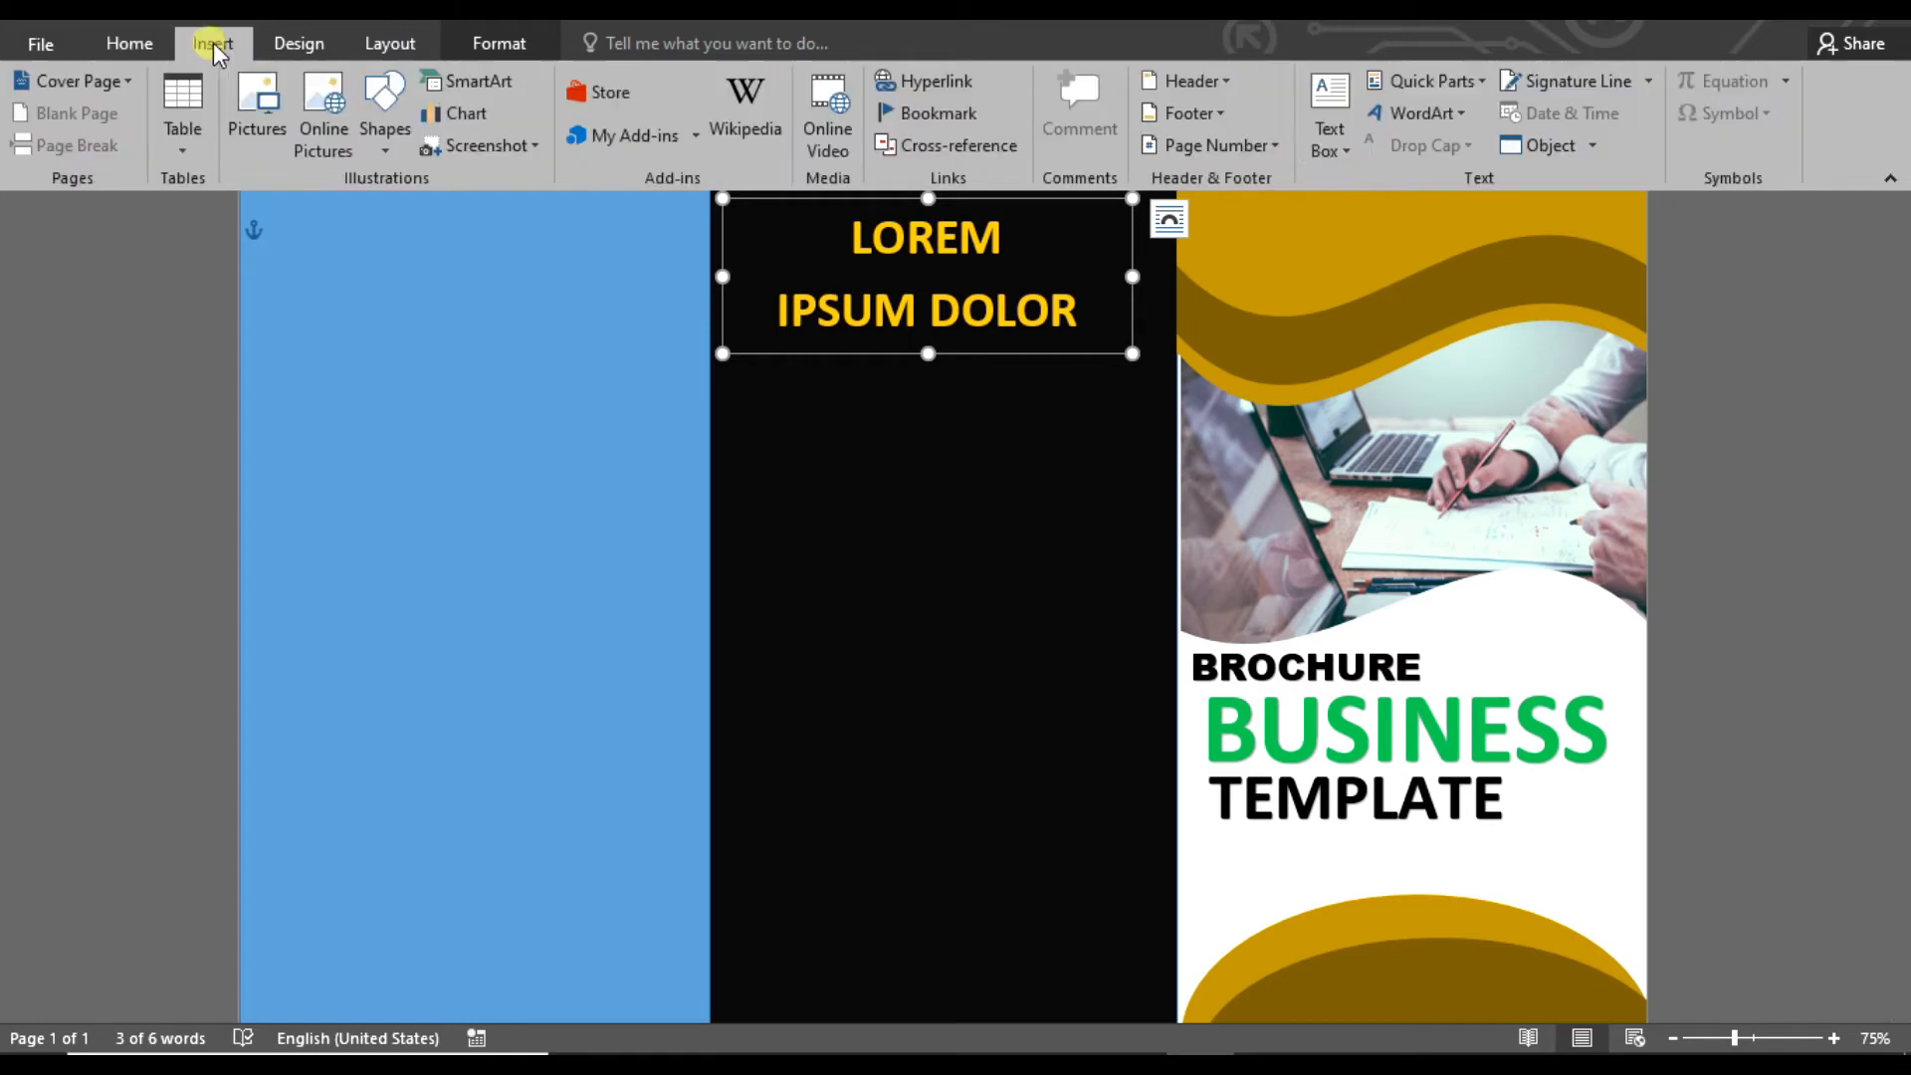
left_click(1331, 129)
left_click(907, 414)
left_click(907, 414)
left_click(1433, 115)
left_click(1400, 169)
left_click_drag(982, 288, 1005, 455)
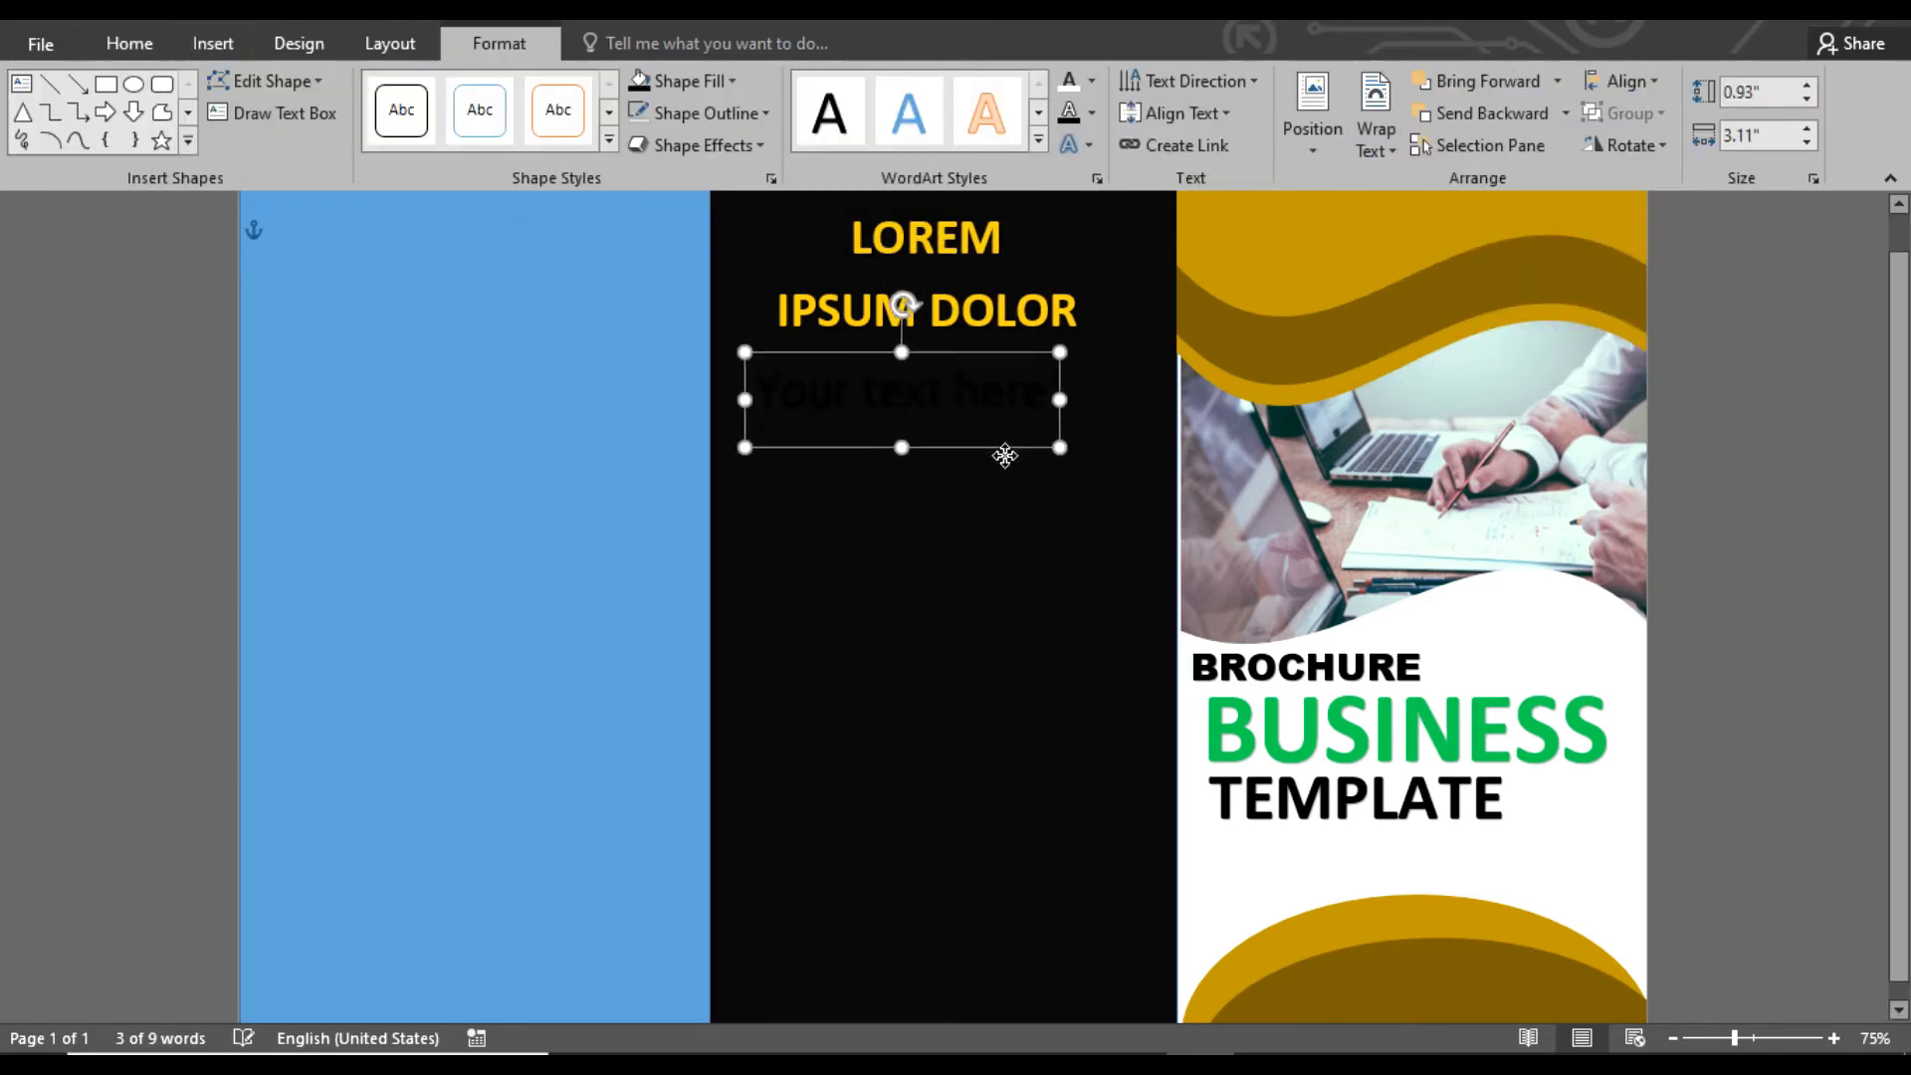
type("Your")
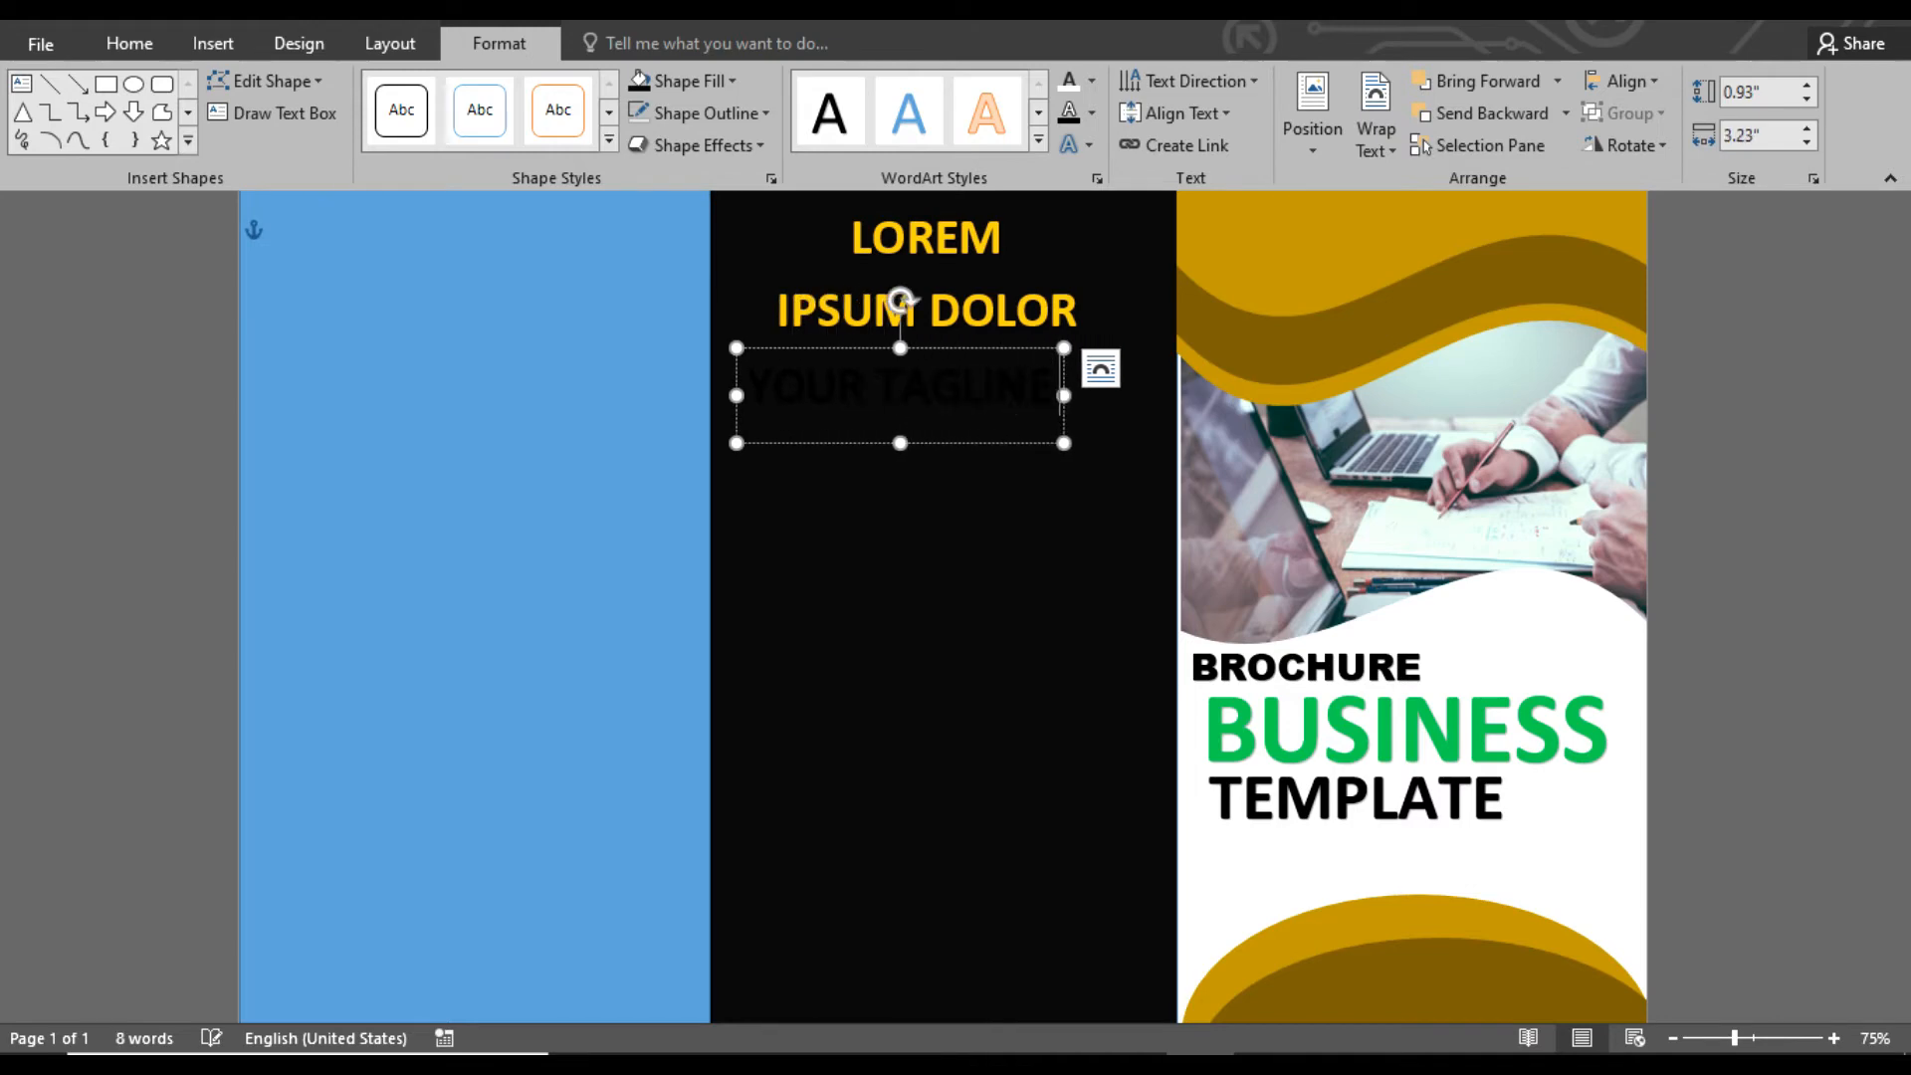
Format YOUR TAGLINE in white Arial Black and fit it across the middle panel below the heading
key("ctrl+a")
left_click(128, 43)
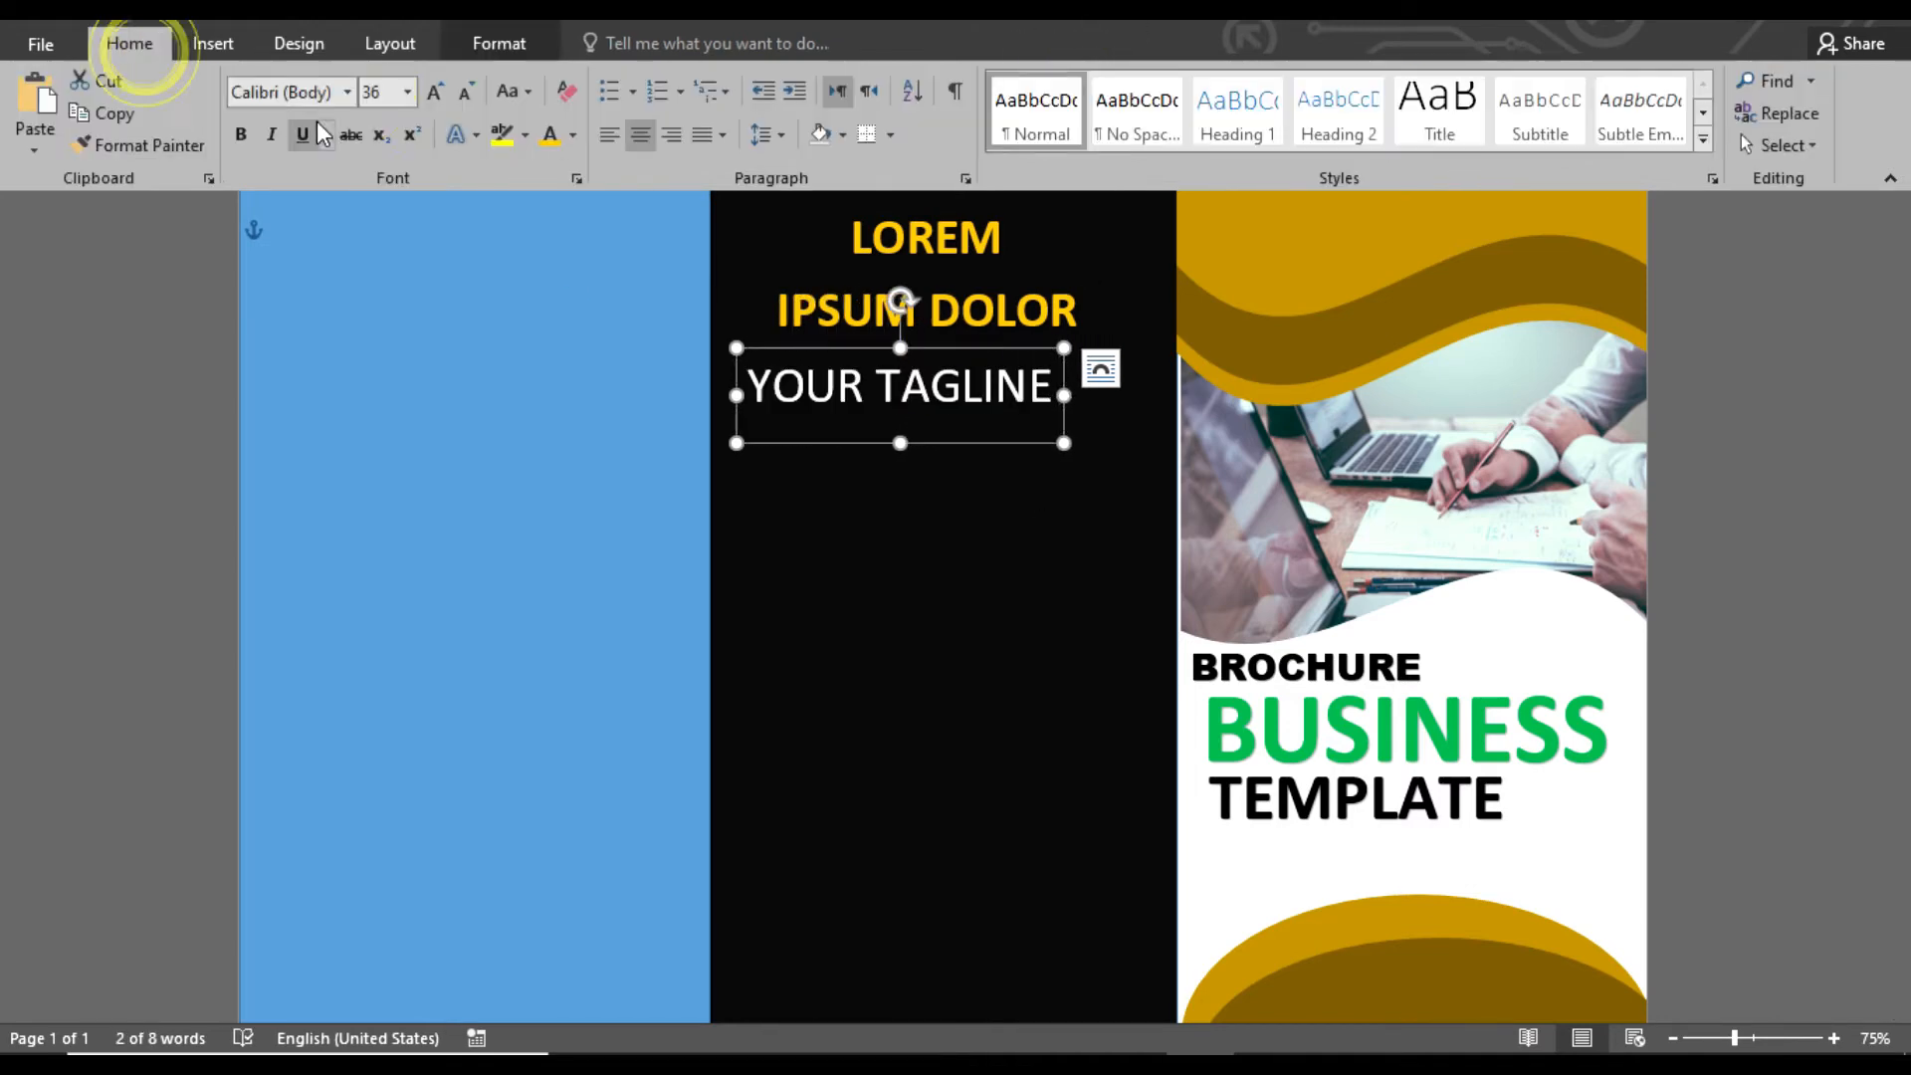
left_click(346, 92)
left_click(355, 359)
left_click_drag(1006, 452, 988, 445)
left_click(1701, 533)
left_click(903, 393)
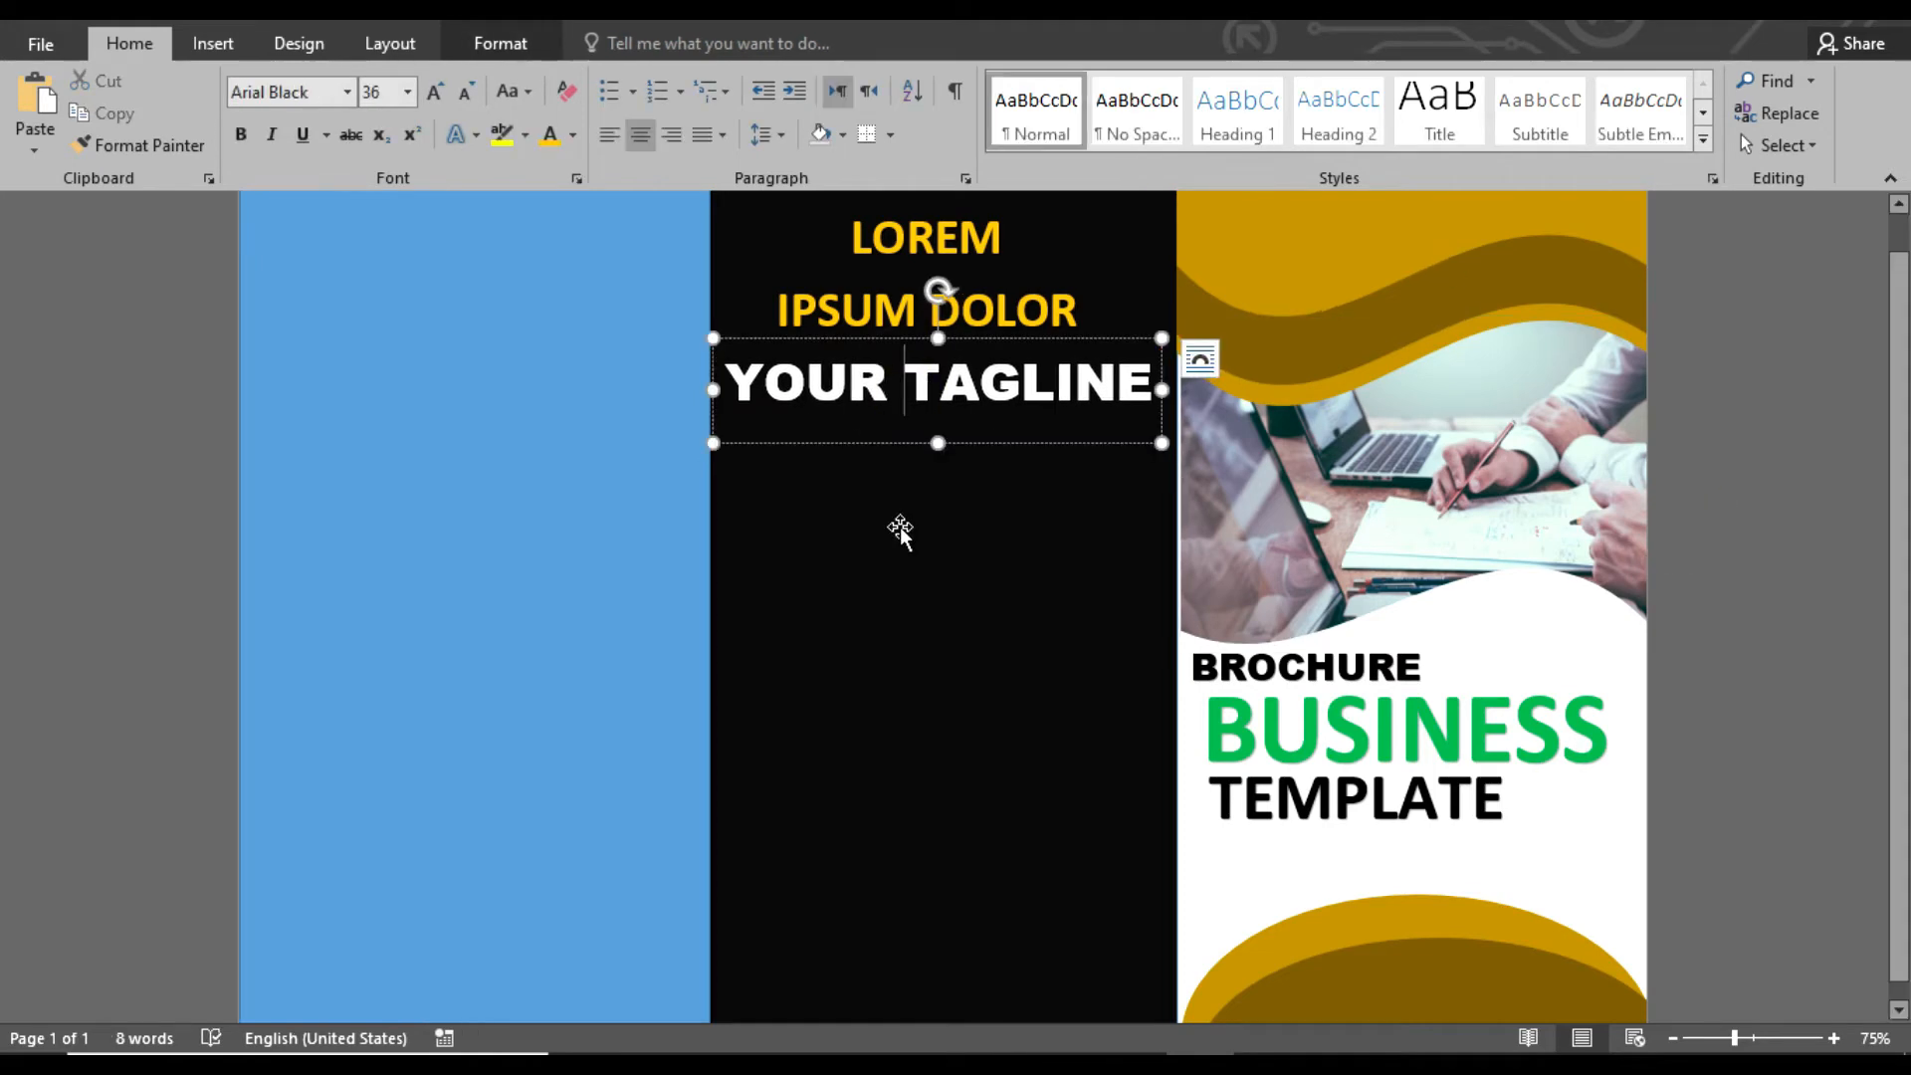
Draw a rectangle about 1.74 in high and 4.6 in wide across the middle panel below the tagline
left_click(206, 44)
left_click(385, 109)
left_click(384, 342)
mouse_move(699, 608)
left_mouse_down()
mouse_move(1180, 807)
mouse_move(1163, 784)
left_mouse_up()
left_click_drag(988, 698, 1004, 687)
Edit the rectangle's points, deleting the upper-right corner and bending the resulting diagonal into an outward curve
right_click(889, 637)
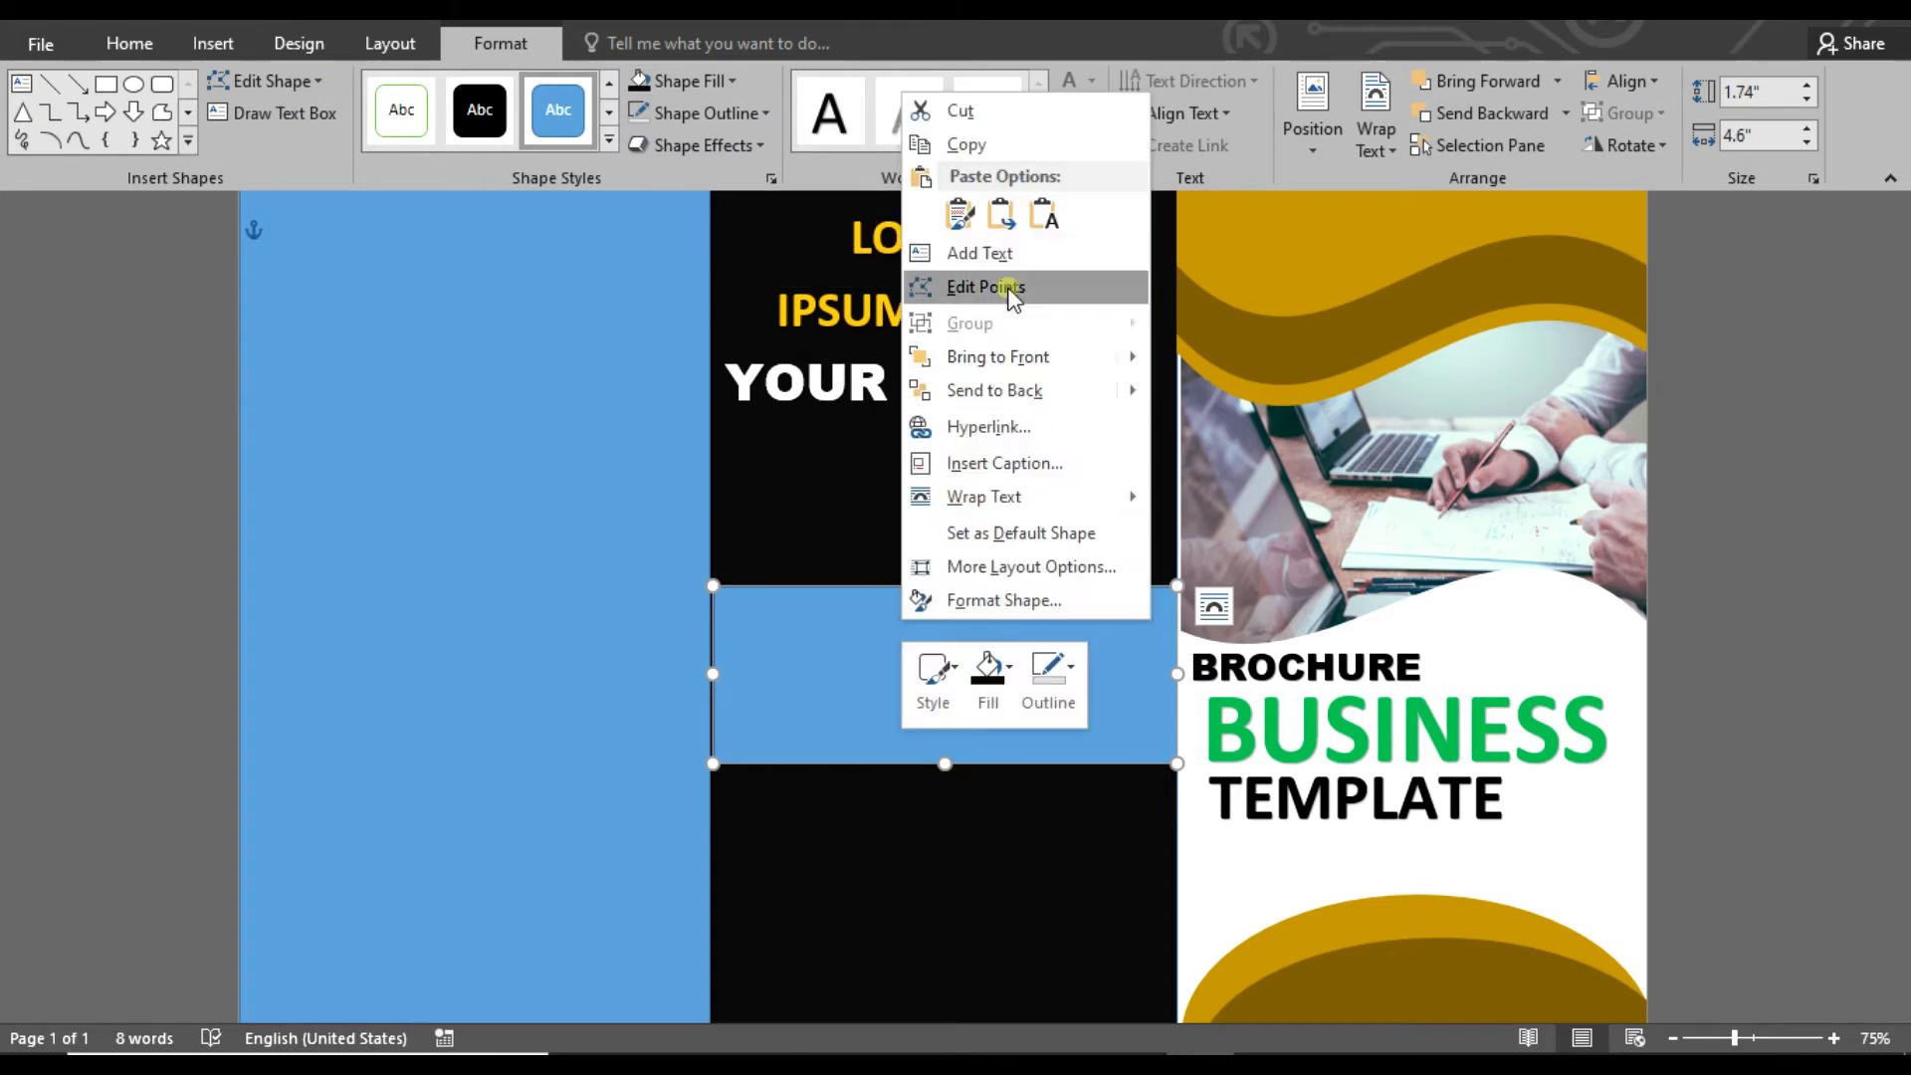
left_click(970, 286)
right_click(1174, 589)
left_click(1256, 640)
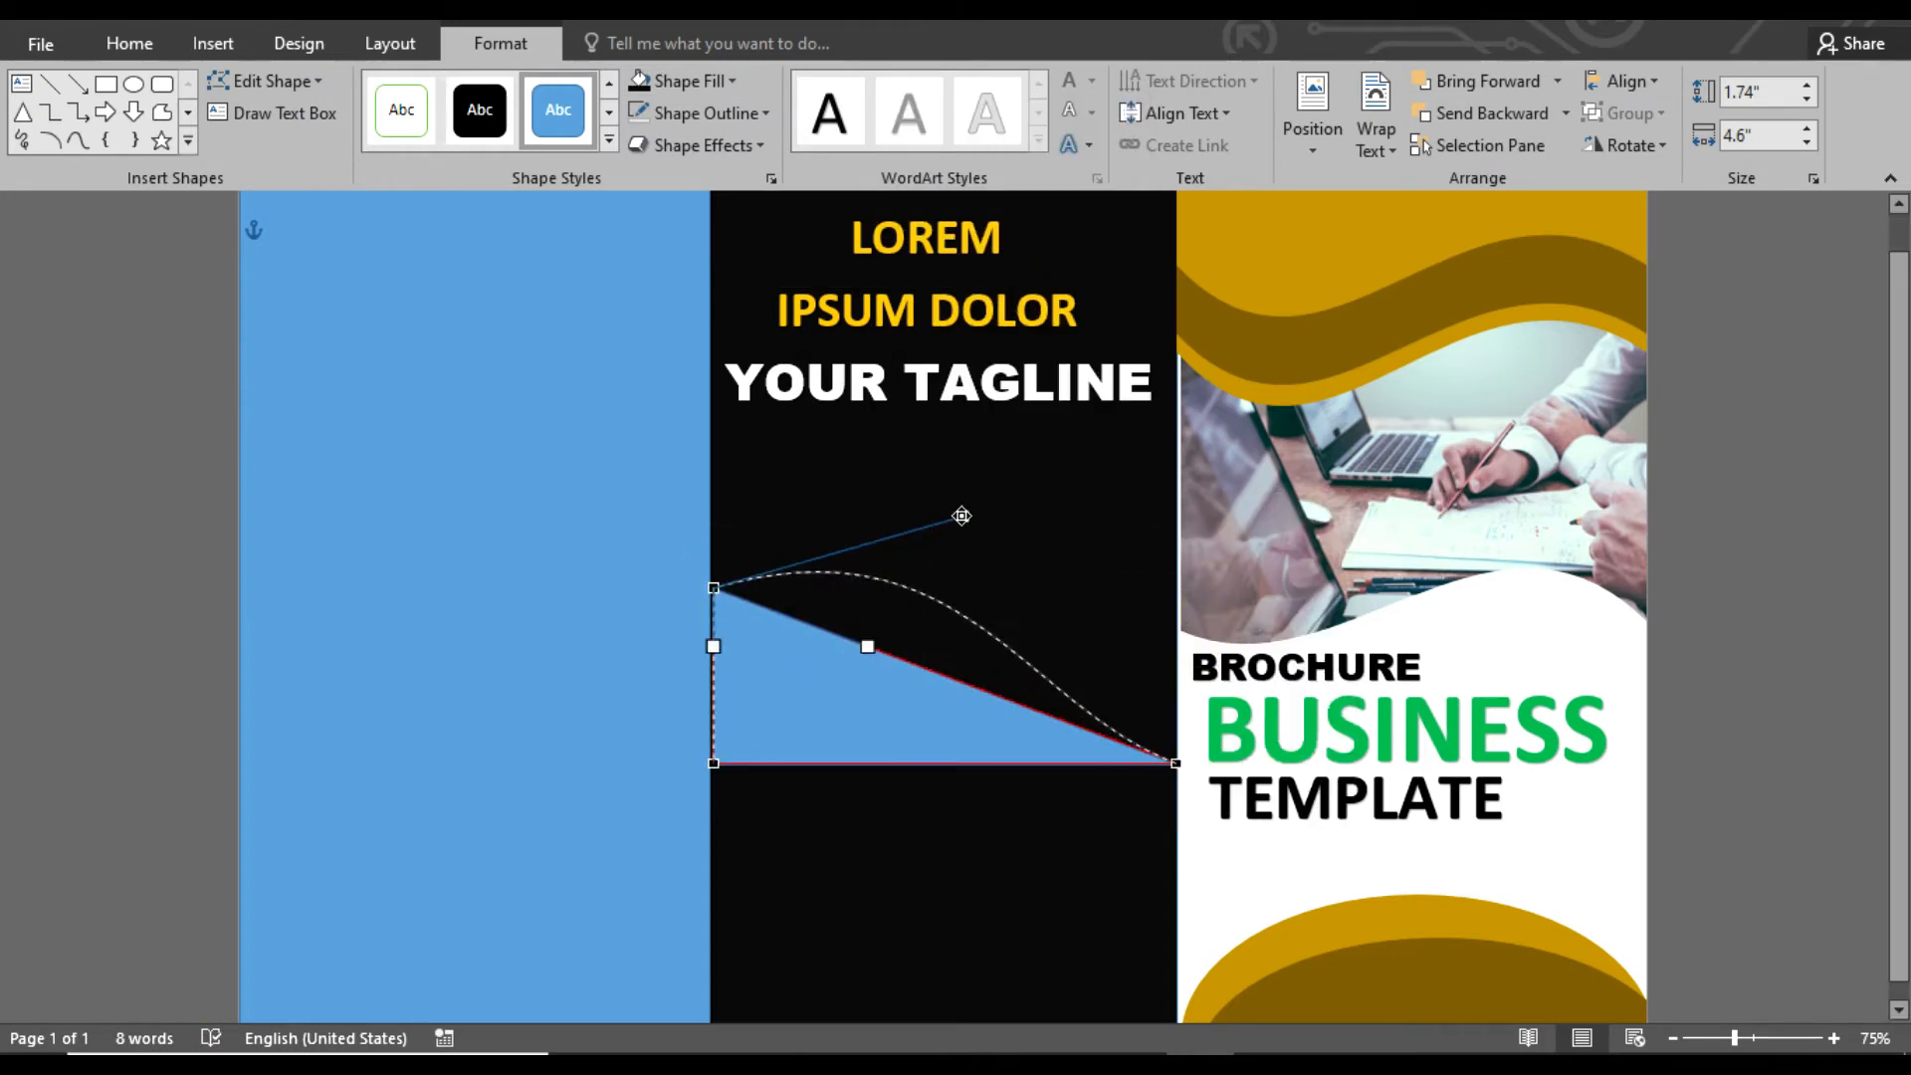
left_click_drag(962, 515, 961, 516)
left_click(1177, 763)
left_click_drag(1134, 582, 1134, 583)
Delete the shape's lower-left corner point and curve its lower edge outward to form a leaf shape
left_click(713, 763, "ctrl")
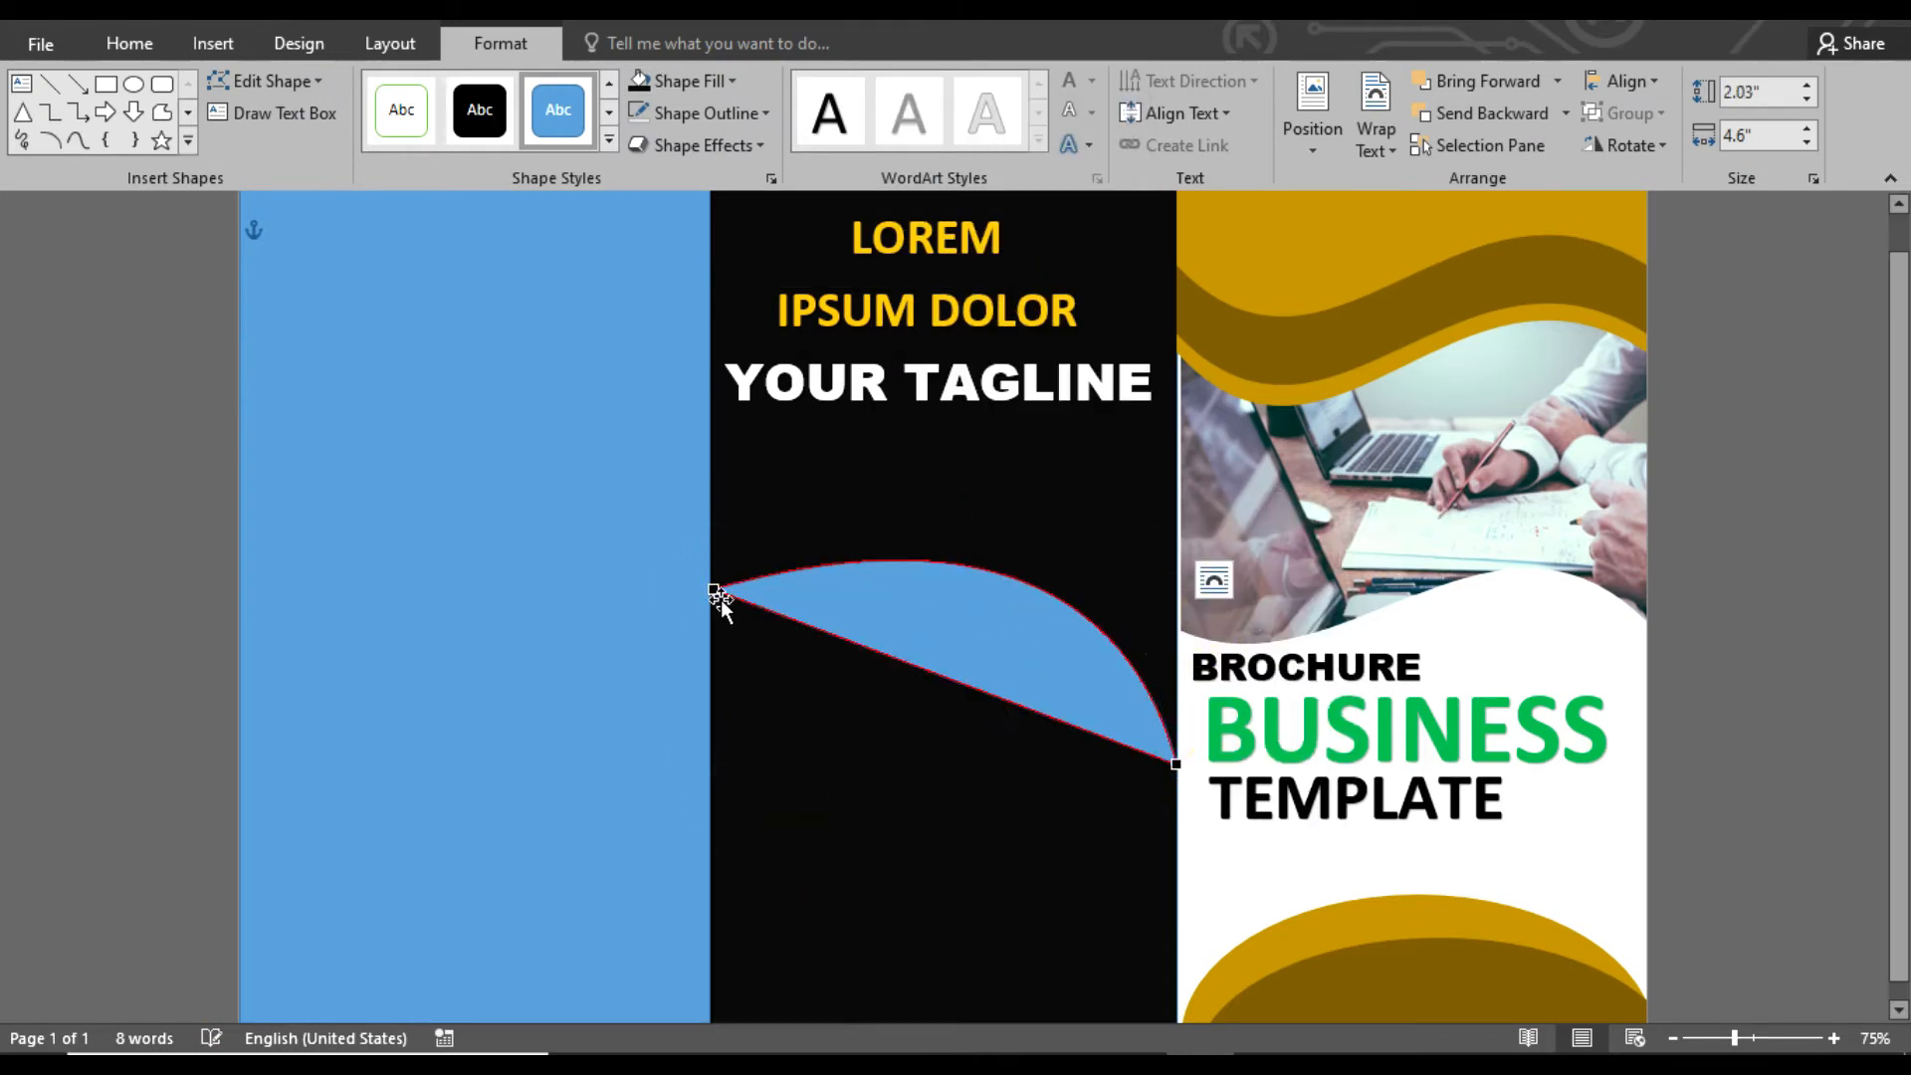
left_click_drag(796, 845, 740, 926)
left_click_drag(1026, 708, 1014, 800)
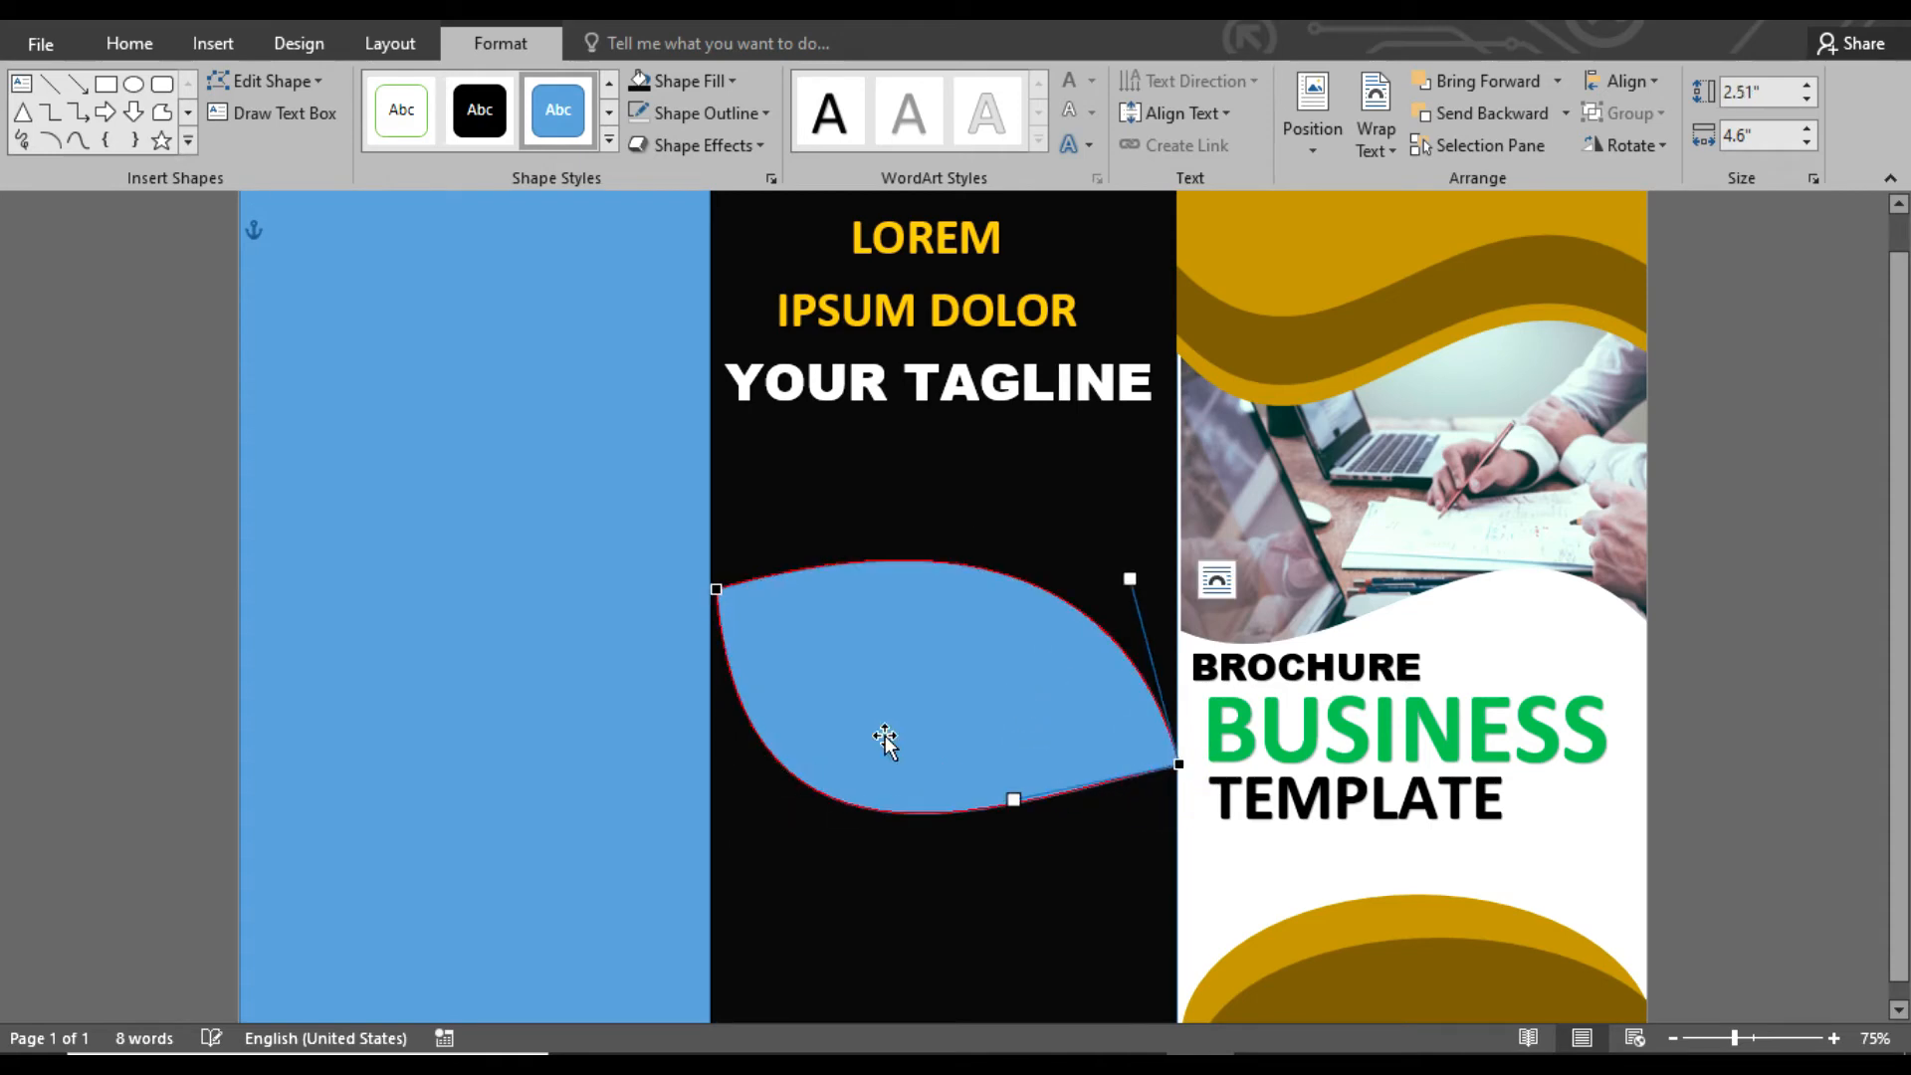
left_click(1707, 691)
Resize the leaf shape to about 2.47 in high and 4.63 in wide, spanning the middle panel
left_click(717, 584)
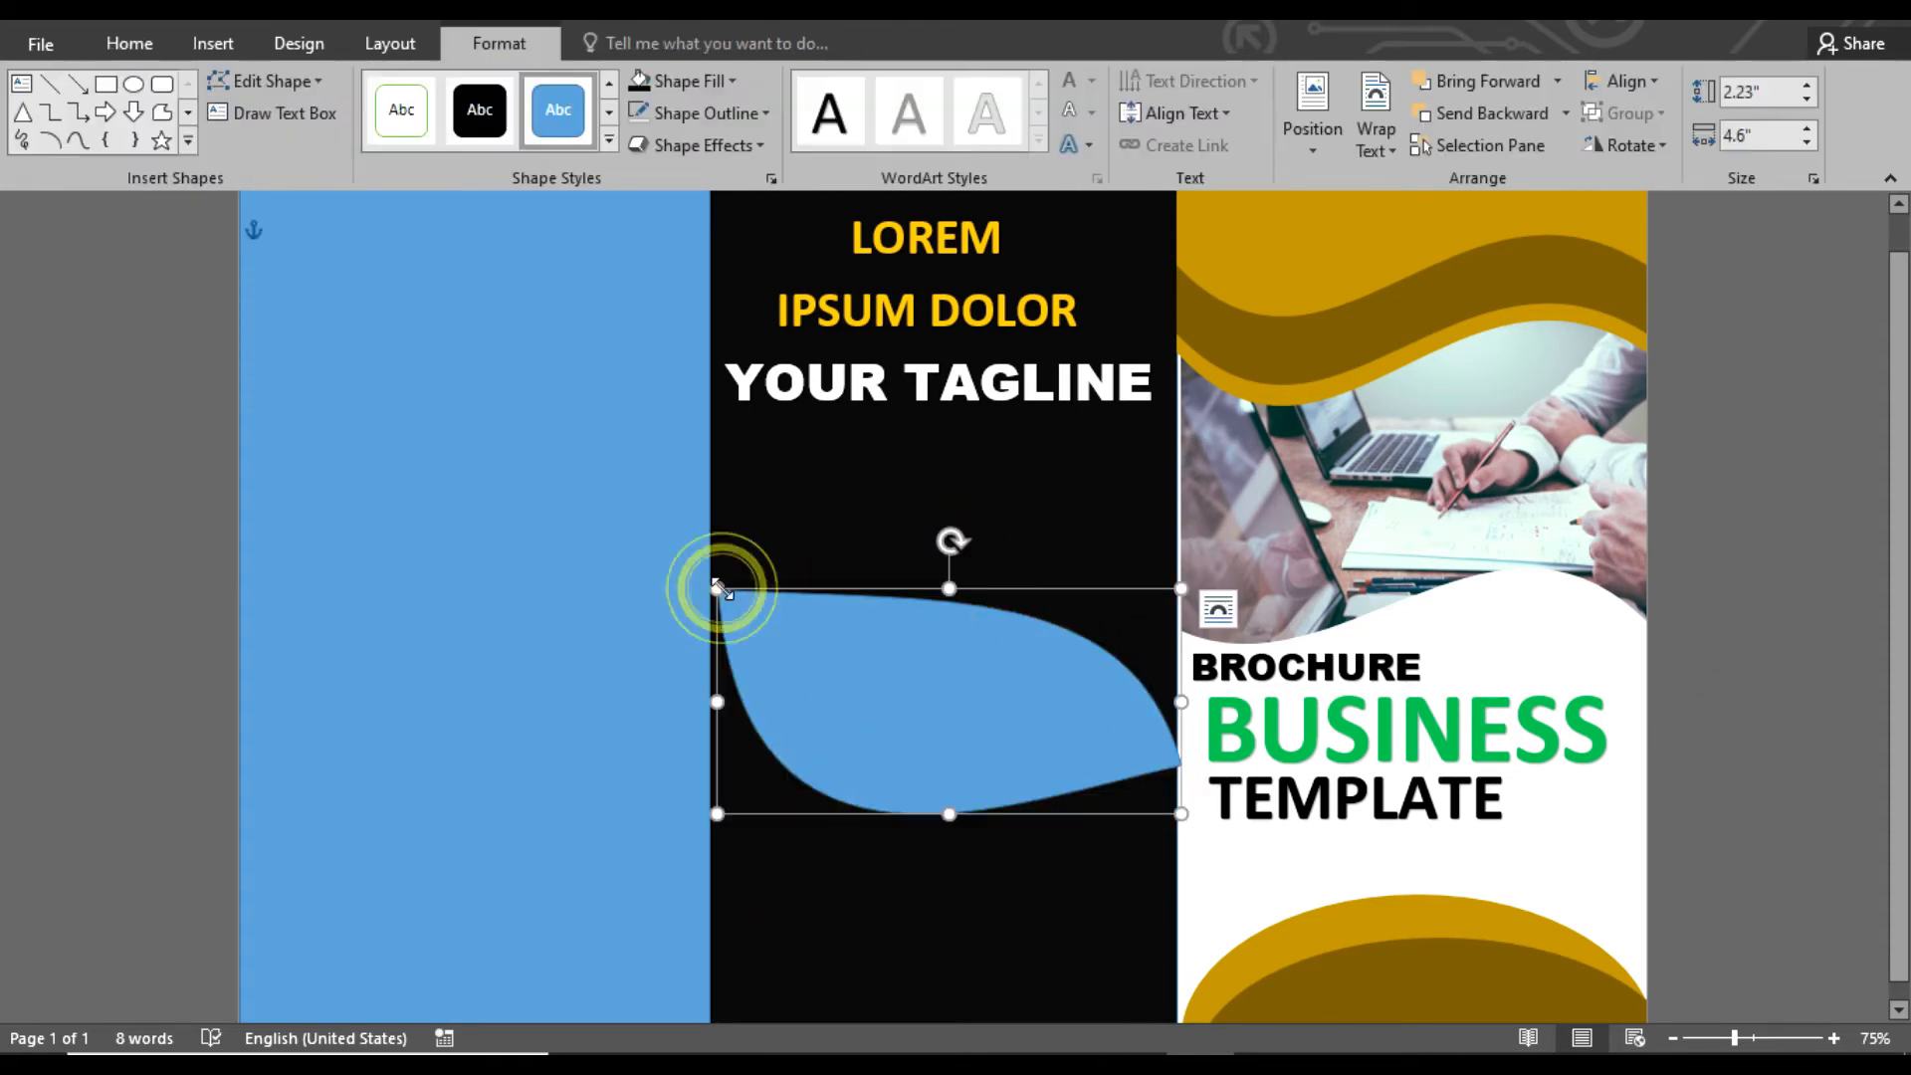
left_click(1013, 737)
left_click_drag(1183, 816, 1177, 811)
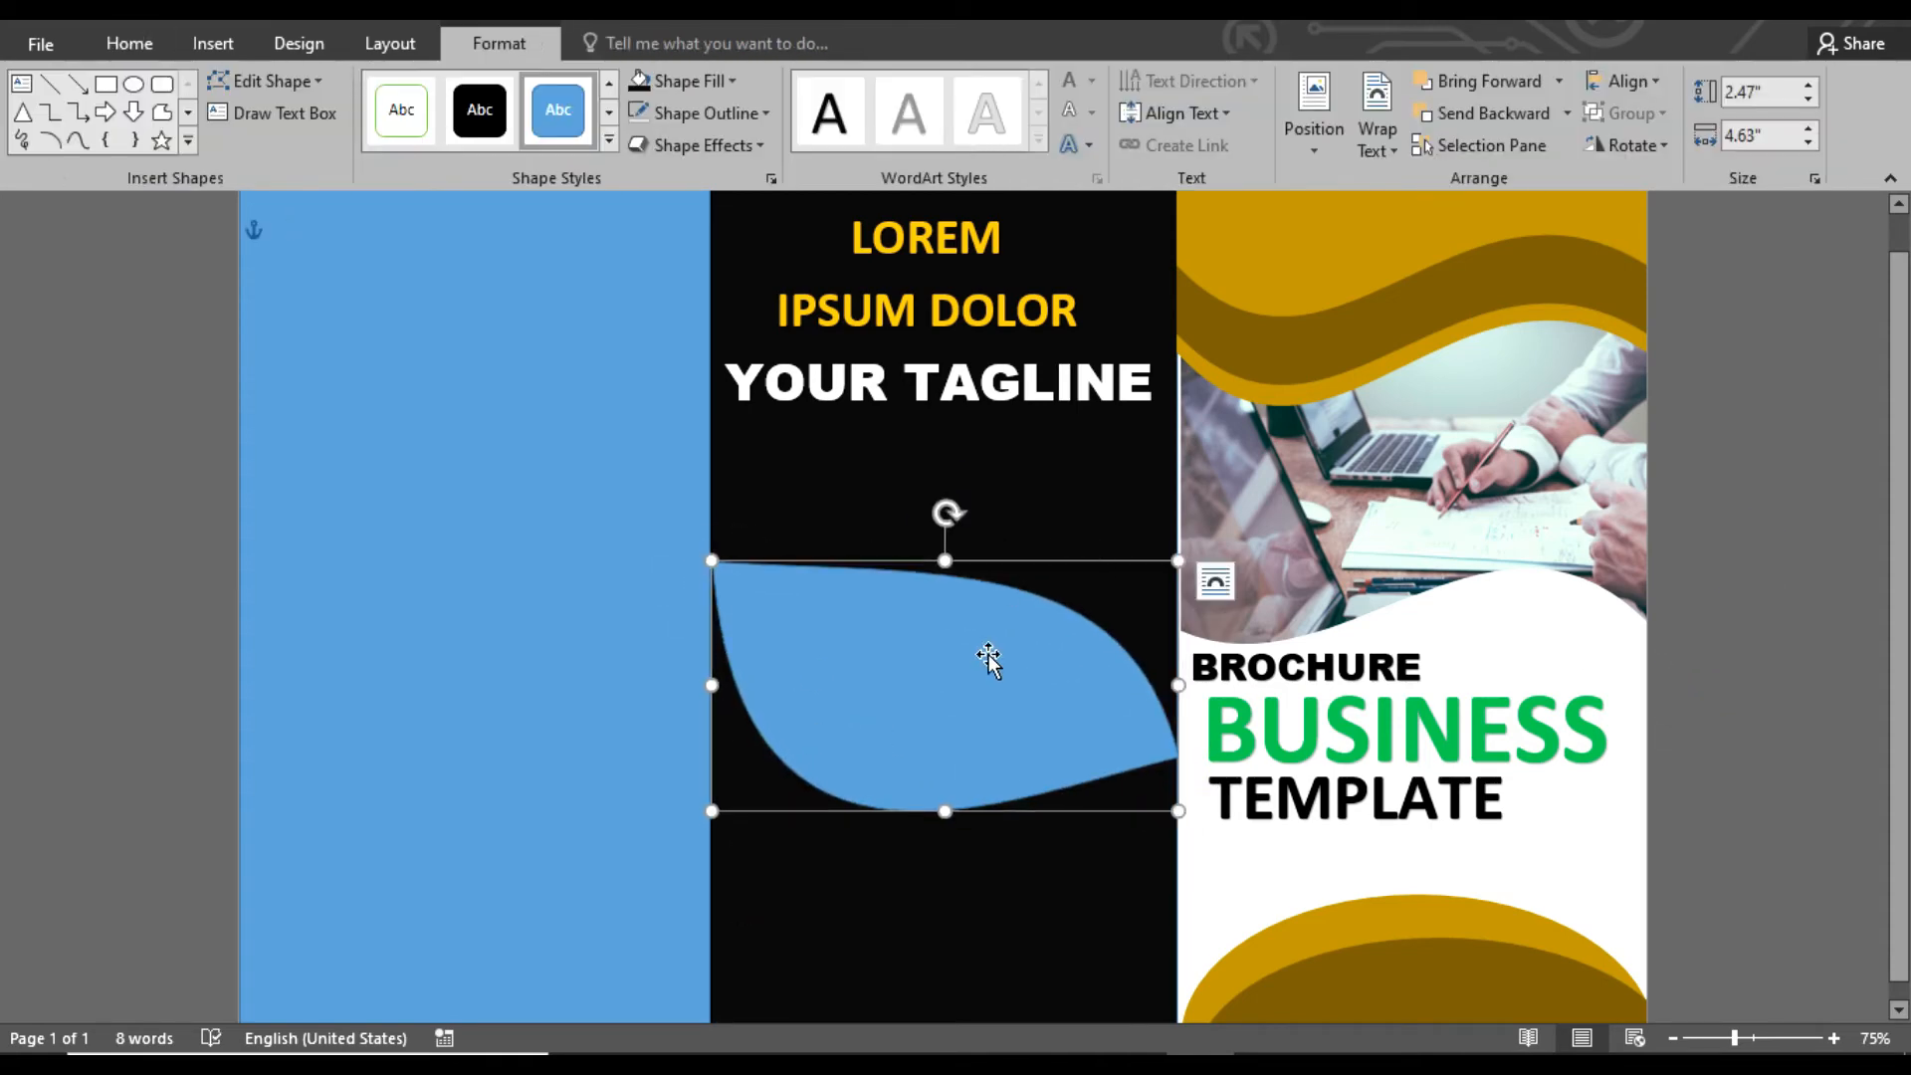
Place a copy of the leaf, about 2.29 by 4.3 in, inside the original, with the outer leaf white and the inner one black
mouse_move(976, 678)
left_mouse_down()
mouse_move(987, 711)
mouse_move(984, 684)
left_mouse_up()
left_click(1771, 782)
left_click(1105, 739)
left_click_drag(1186, 816, 1155, 799)
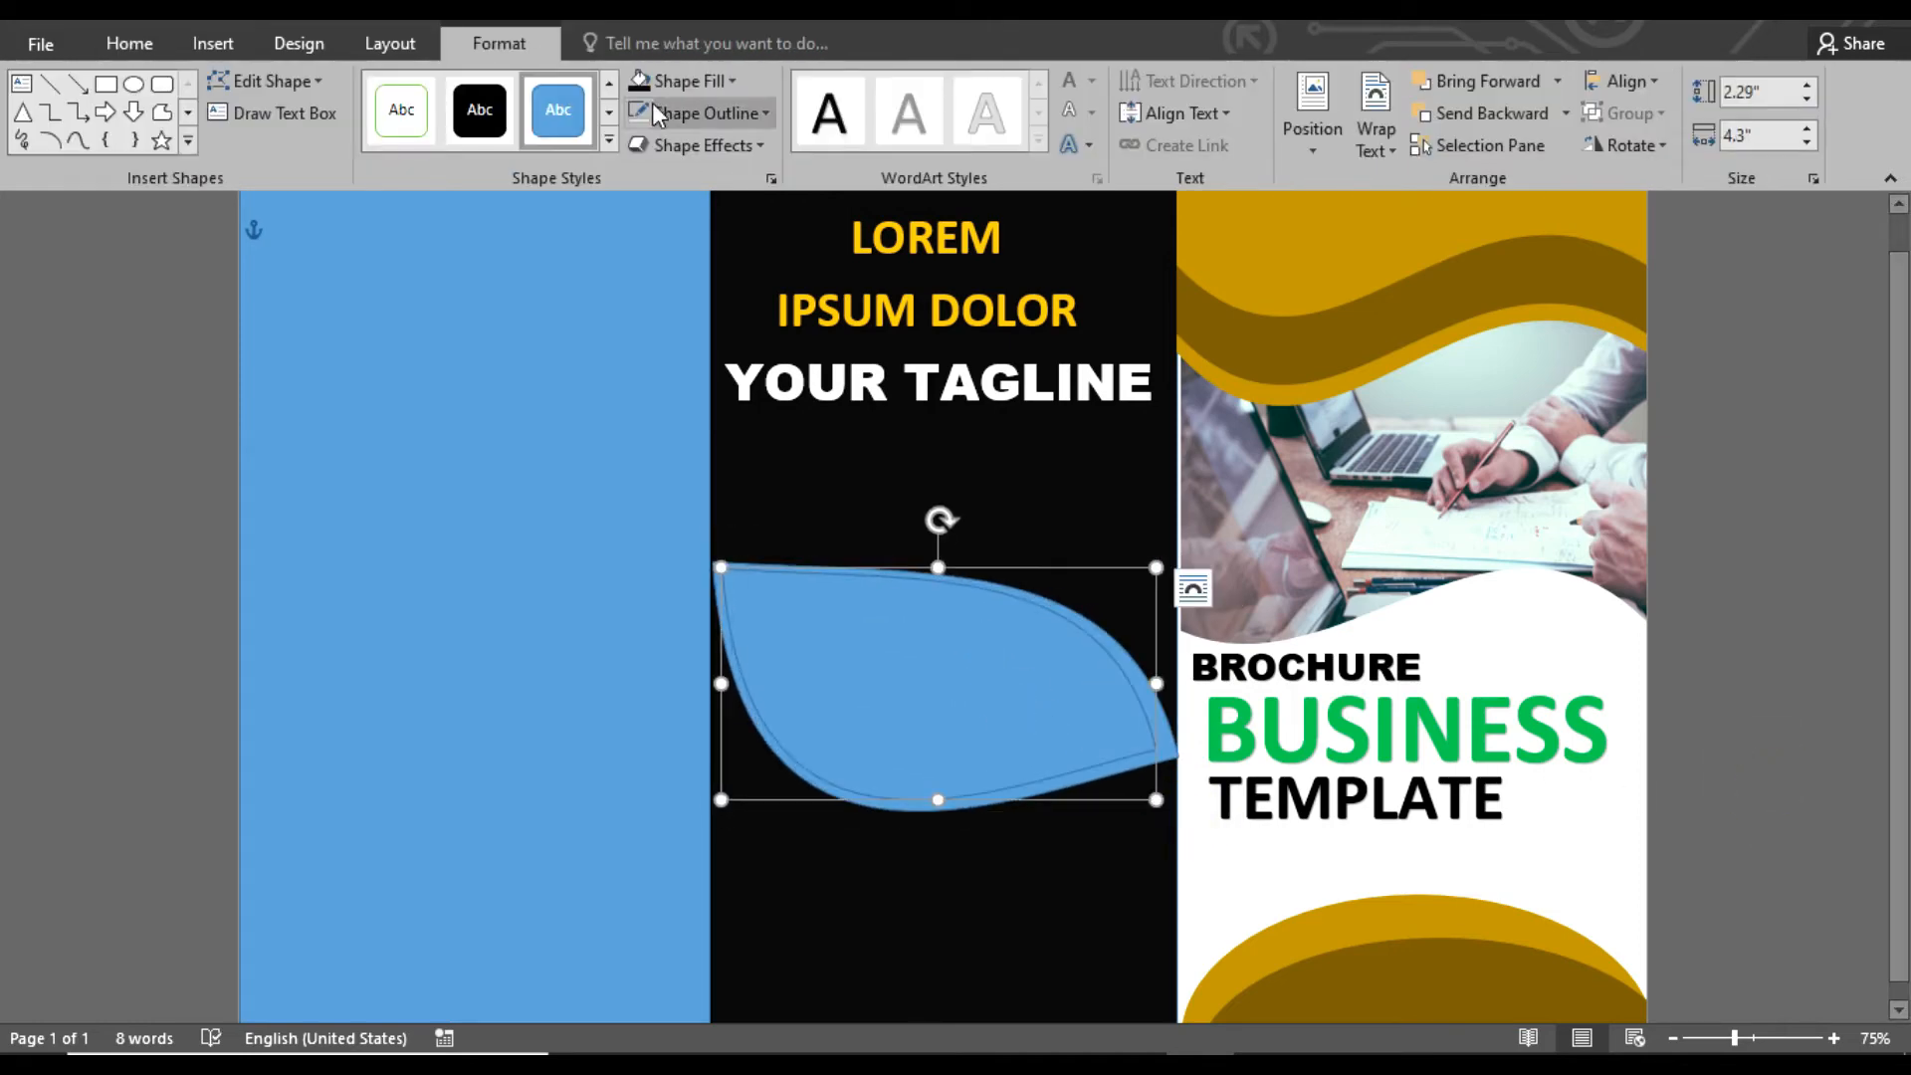
left_click(697, 90)
left_click(662, 144)
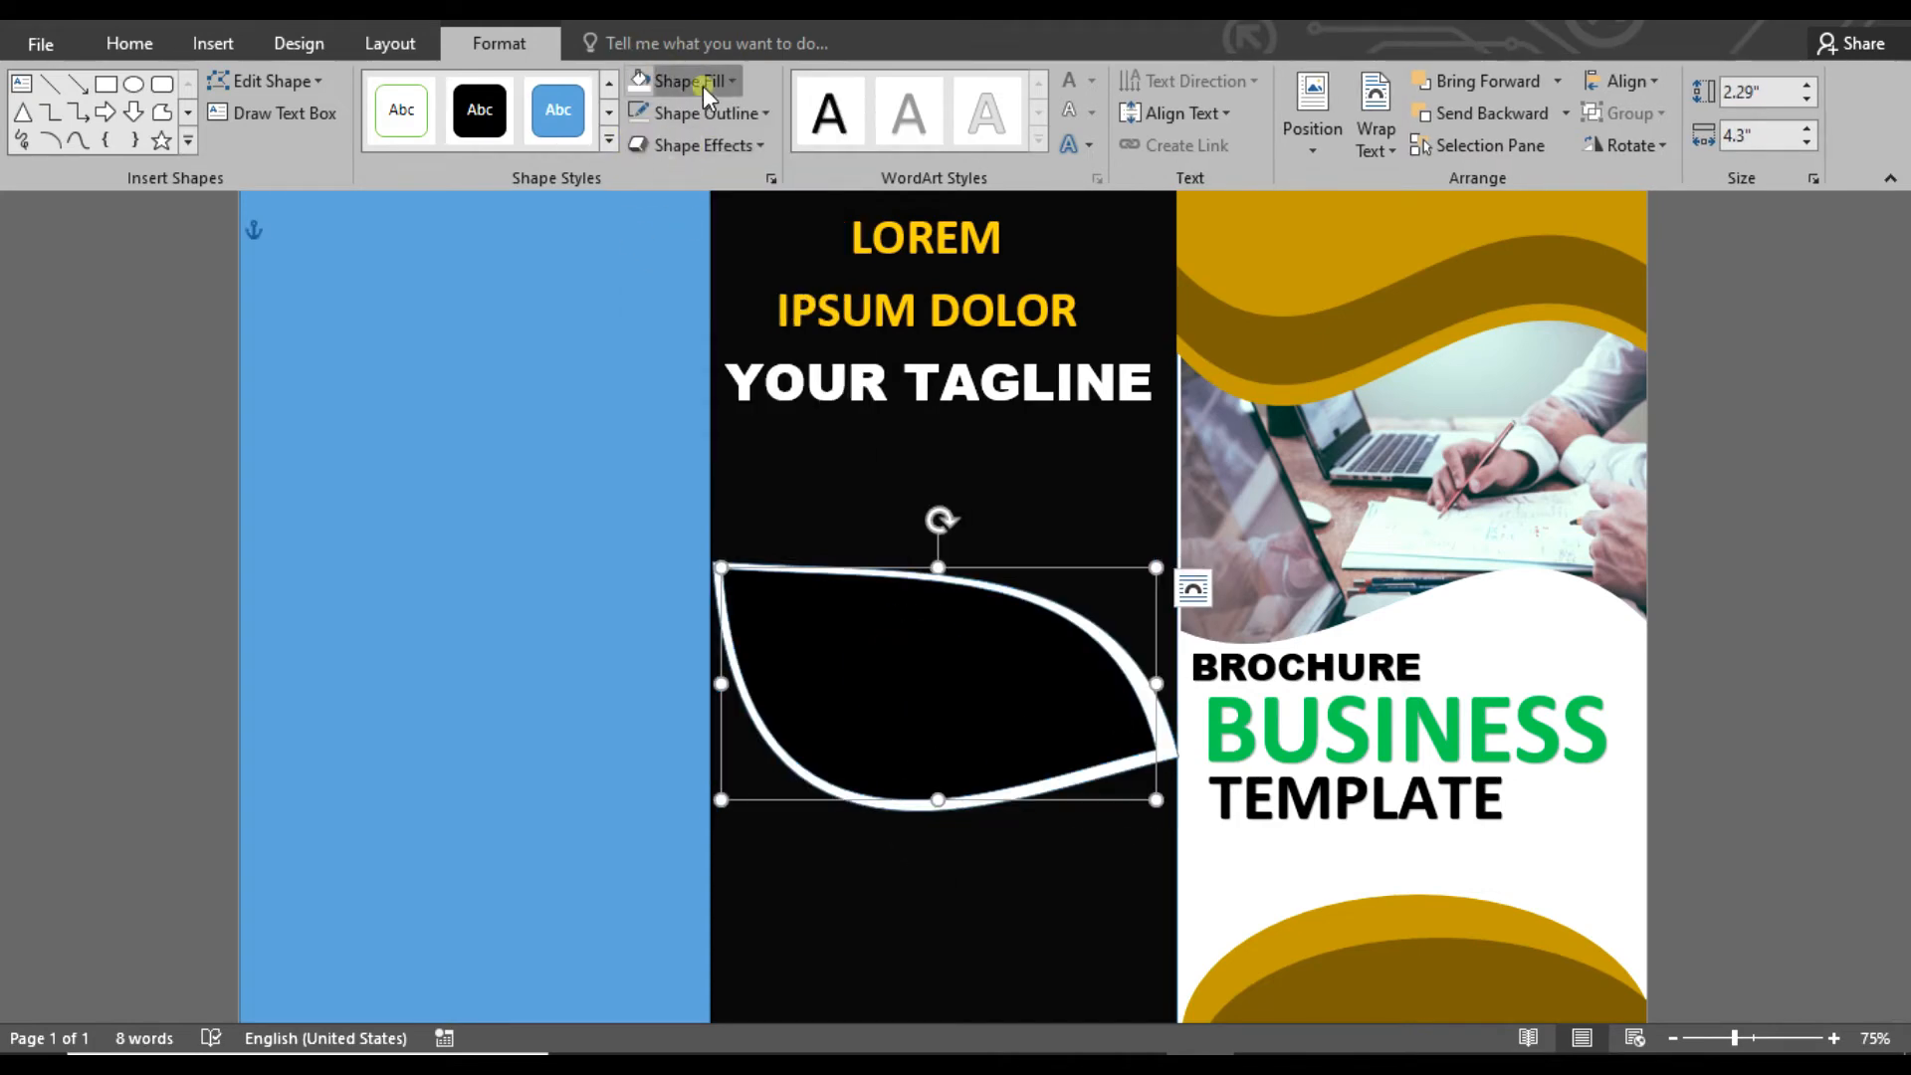
left_click(703, 81)
left_click(710, 385)
left_click(703, 264)
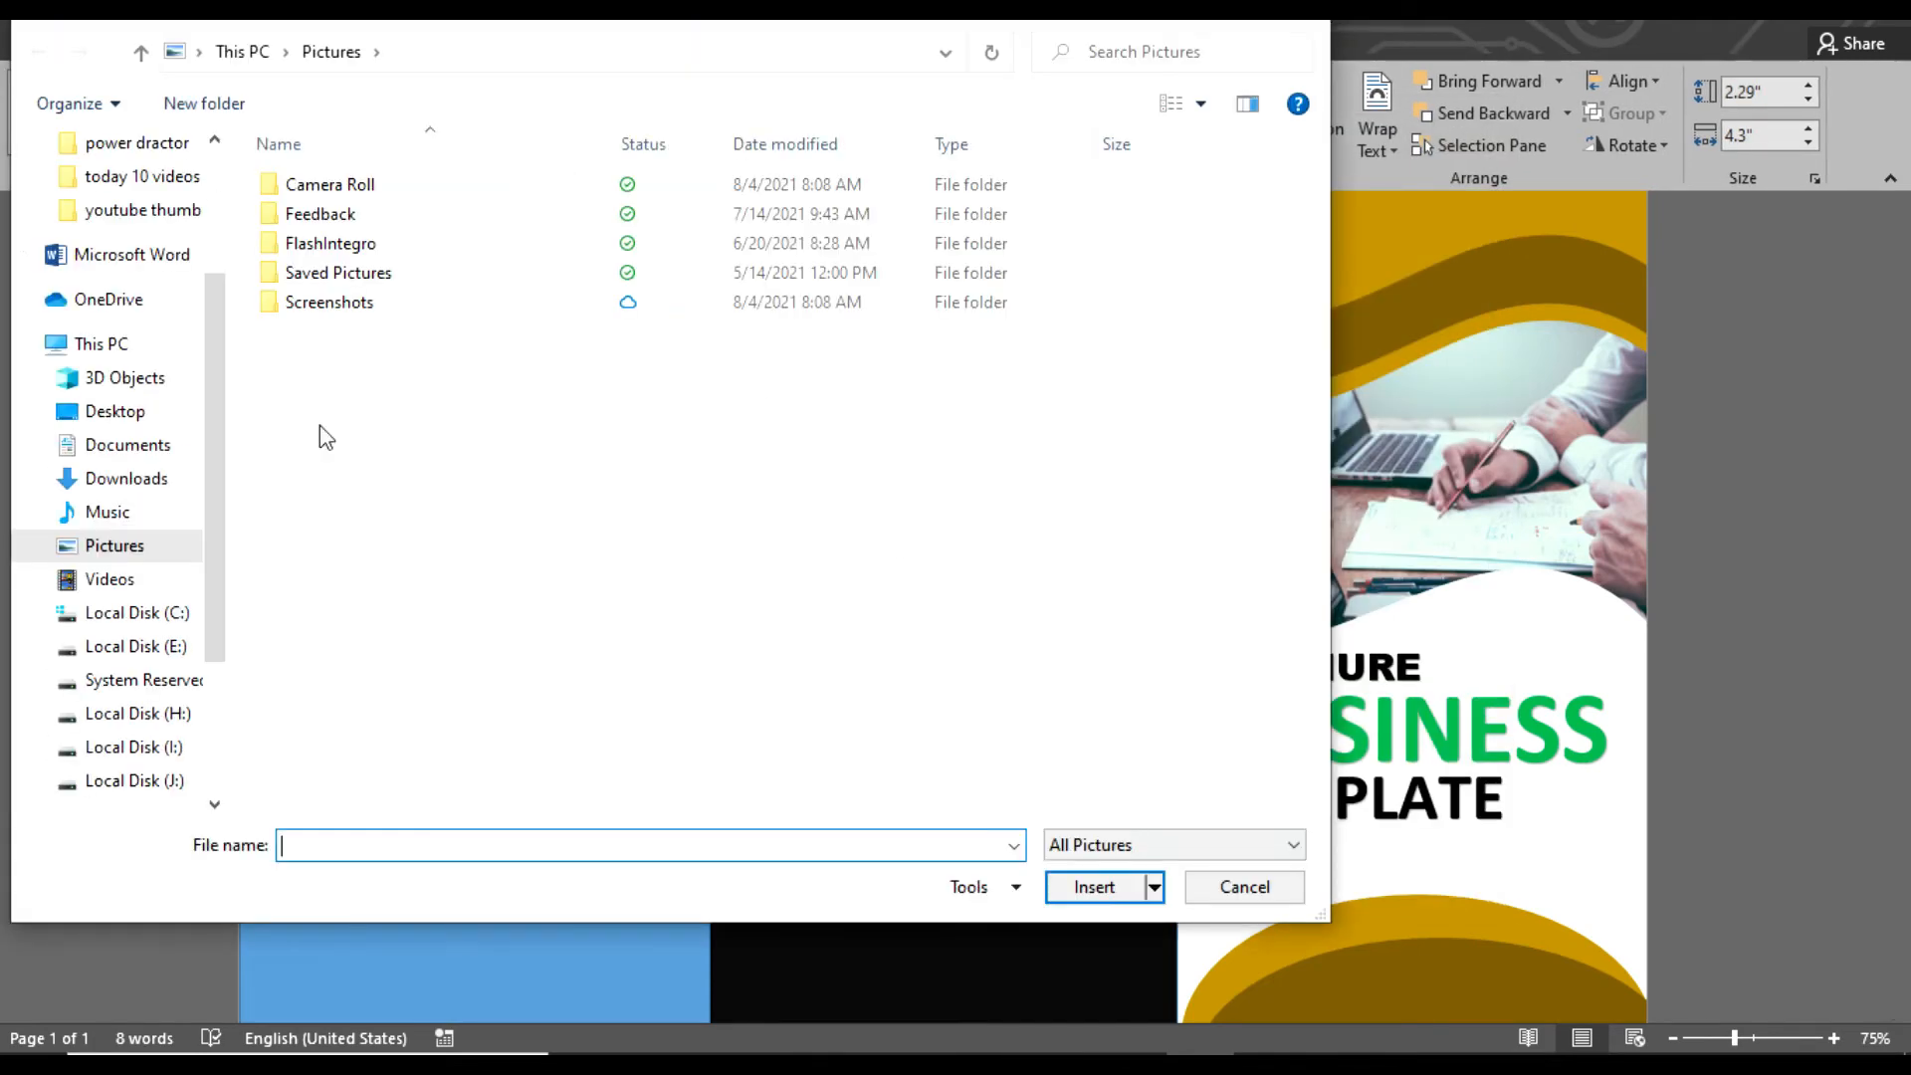
left_click(1244, 887)
left_click(756, 113)
Fill the inner leaf with the handshake photo from a Bing image search for BUSINESS and remove its outline
left_click(726, 82)
left_click(733, 401)
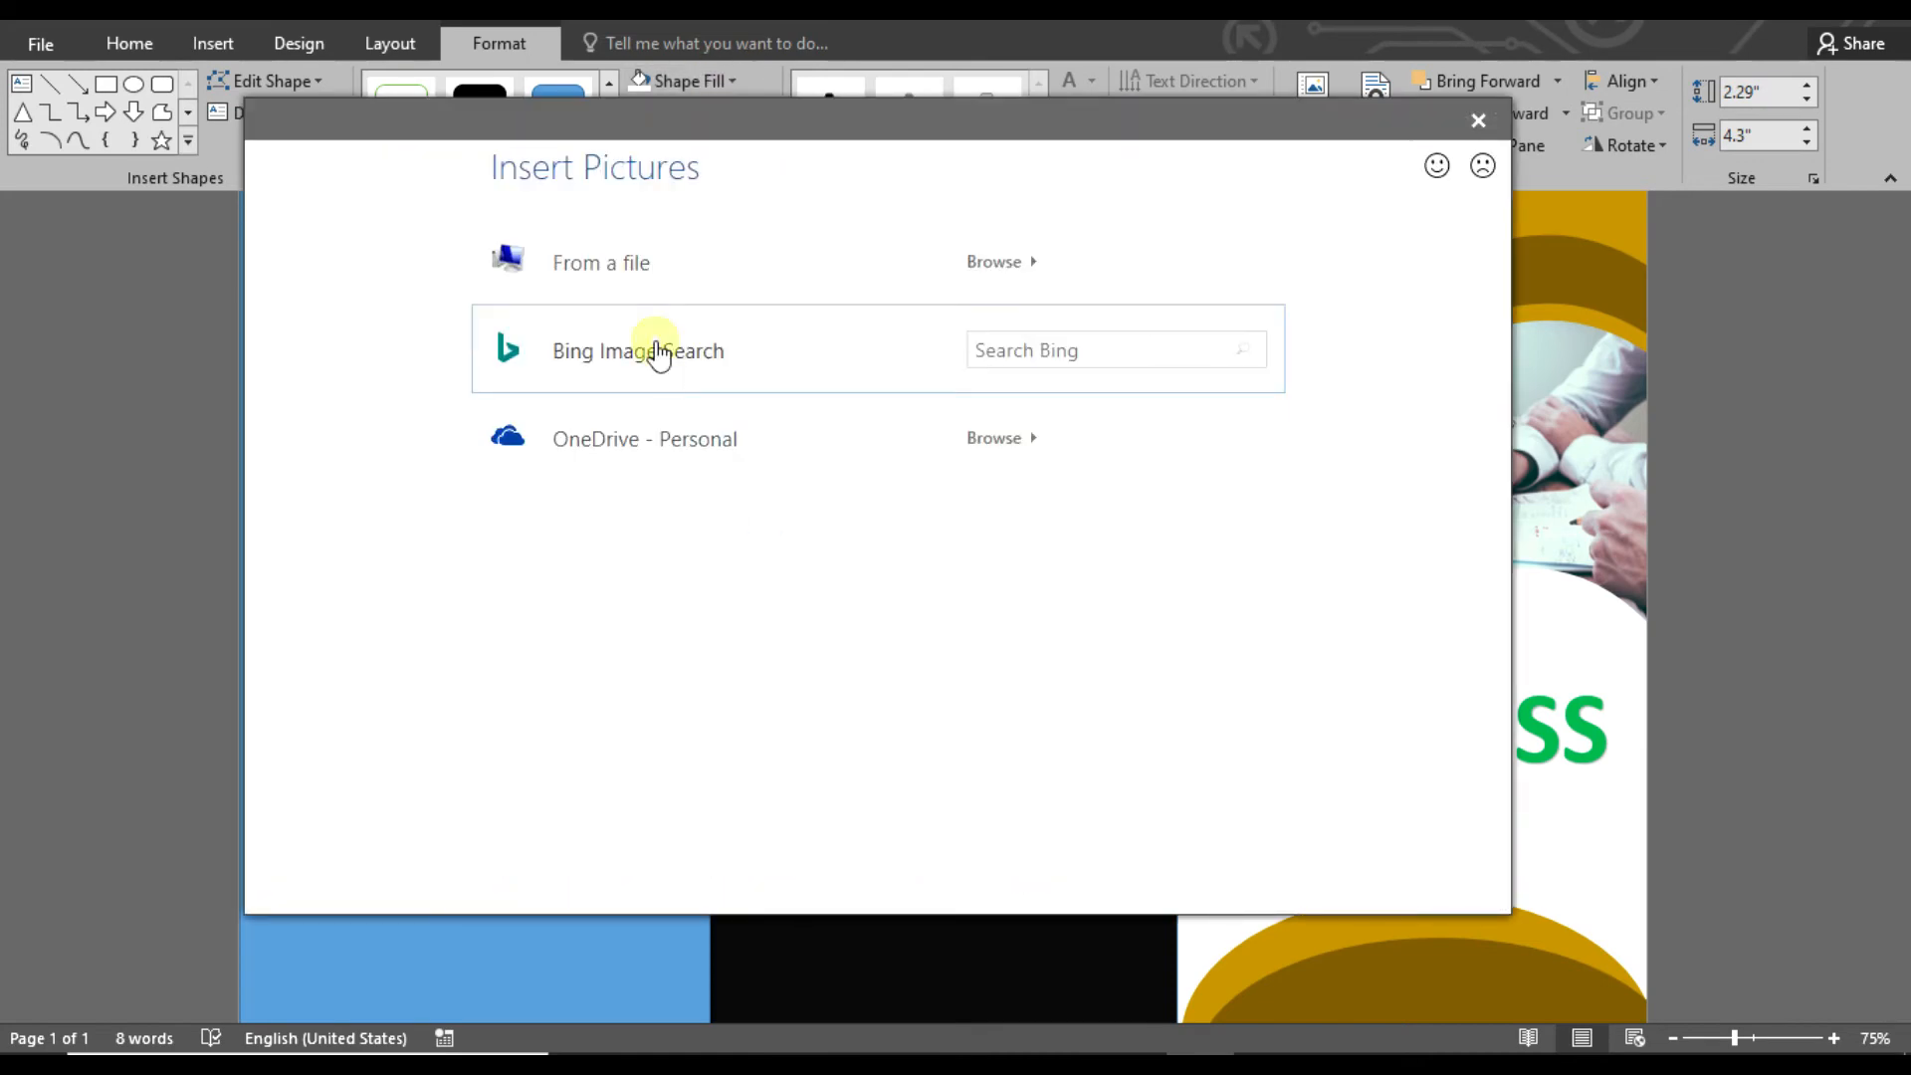
left_click(661, 352)
key("Return")
left_click(398, 562)
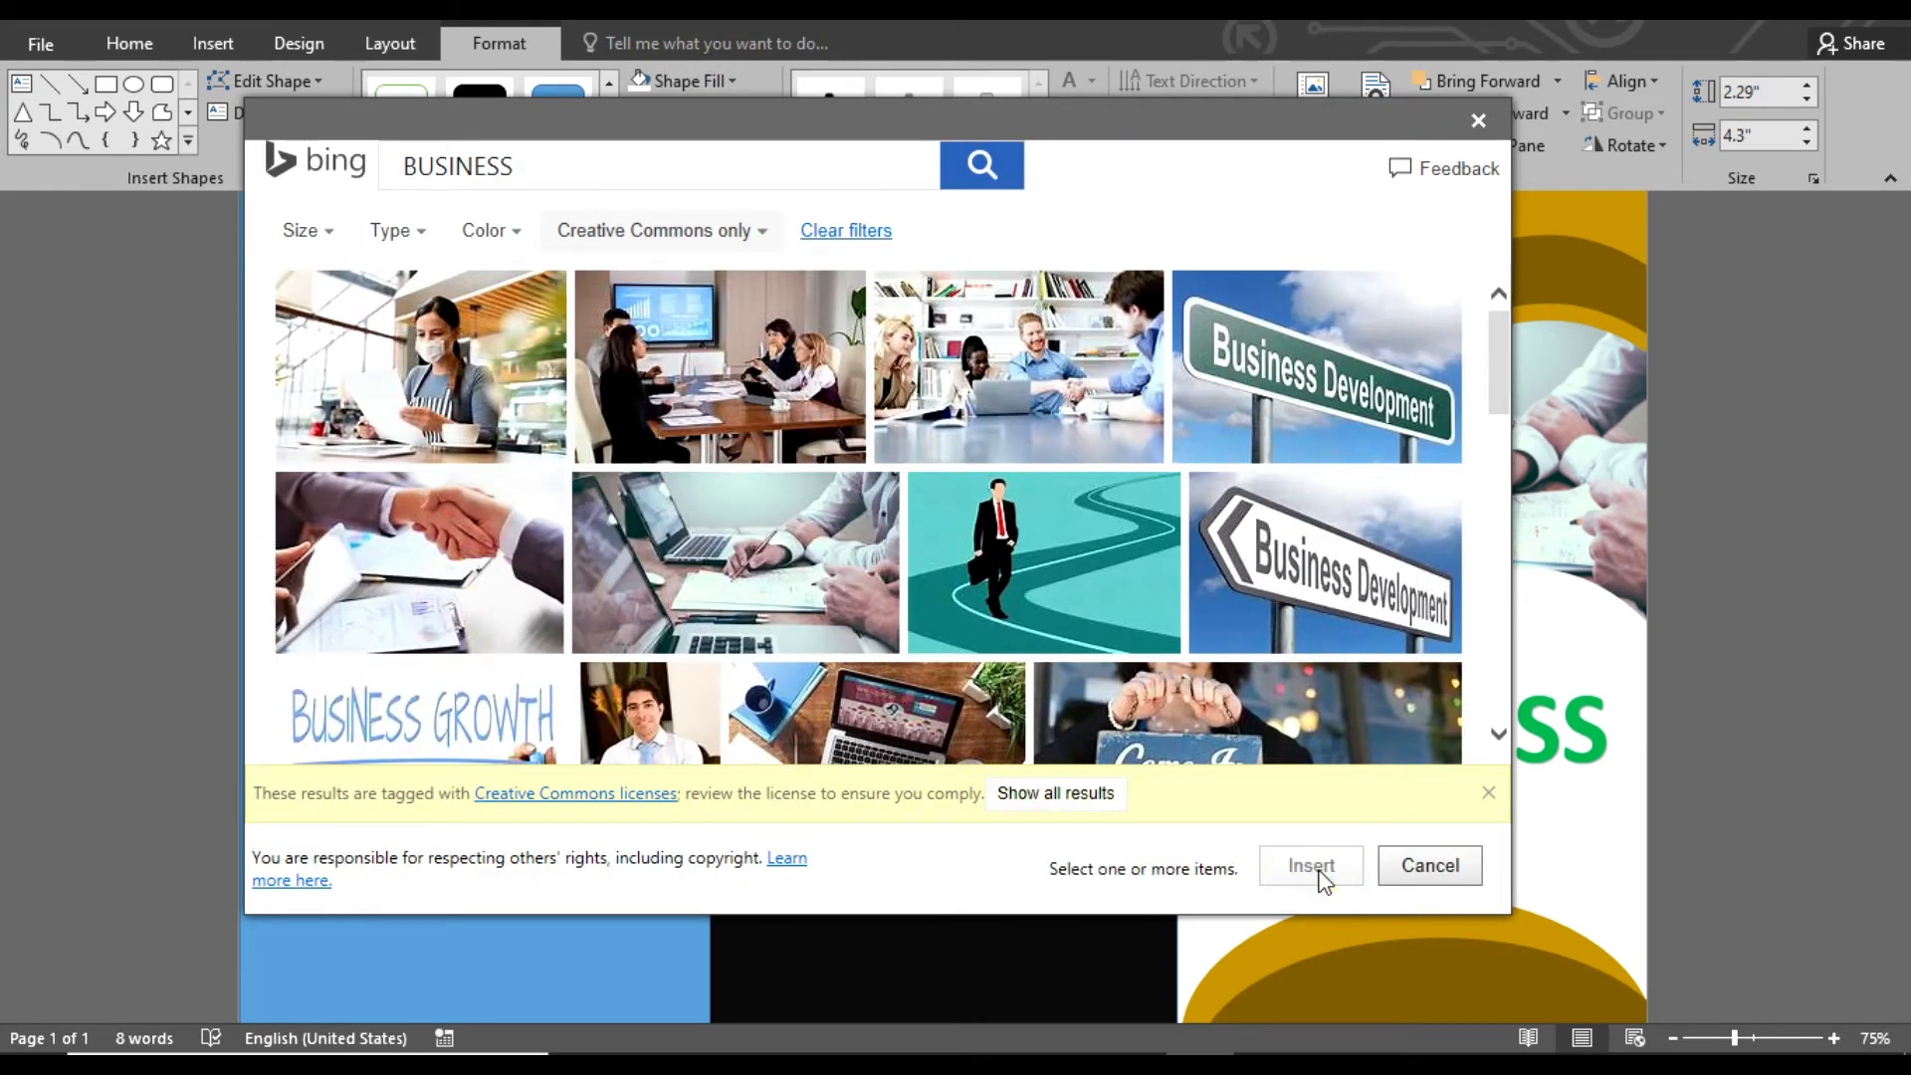
left_click(1306, 870)
left_click(756, 112)
left_click(711, 356)
Move both leaf shapes together up the middle panel, closer to the YOUR TAGLINE text
left_click(1890, 503)
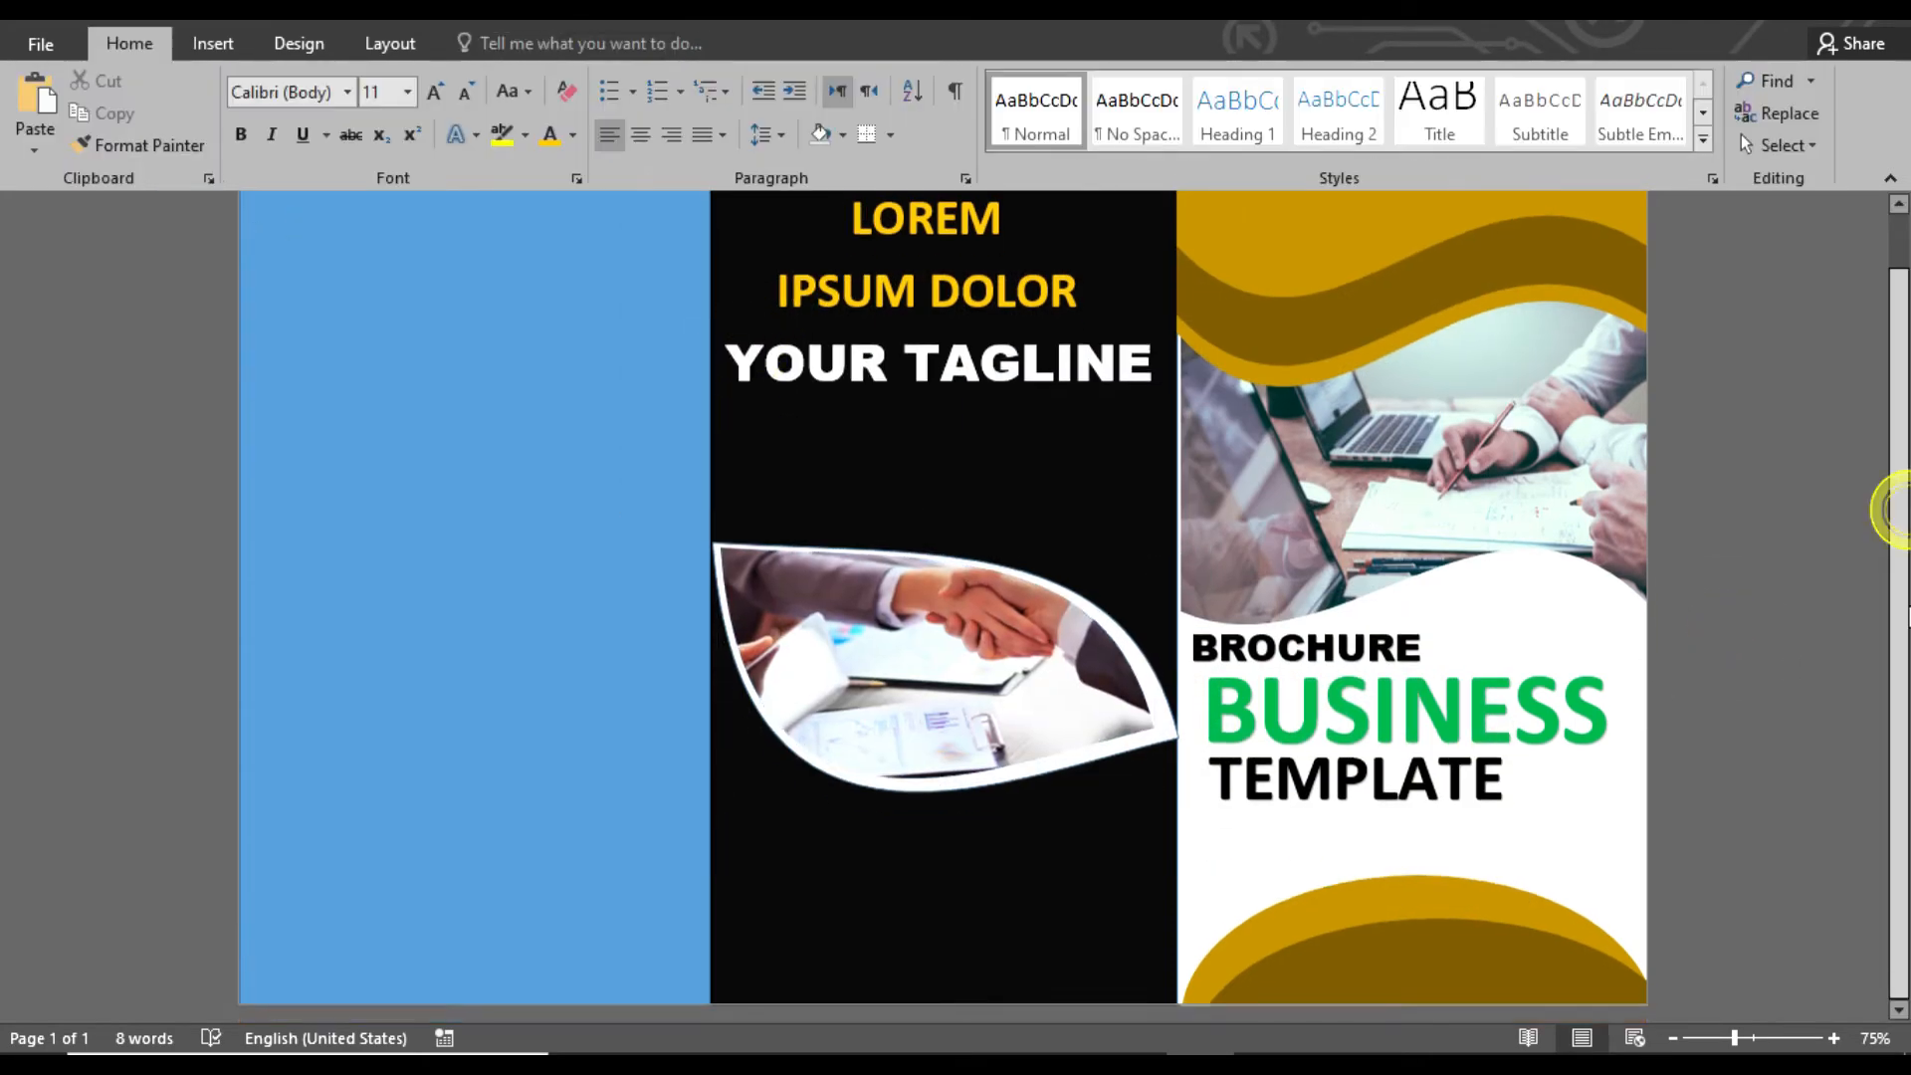
left_click(1067, 716)
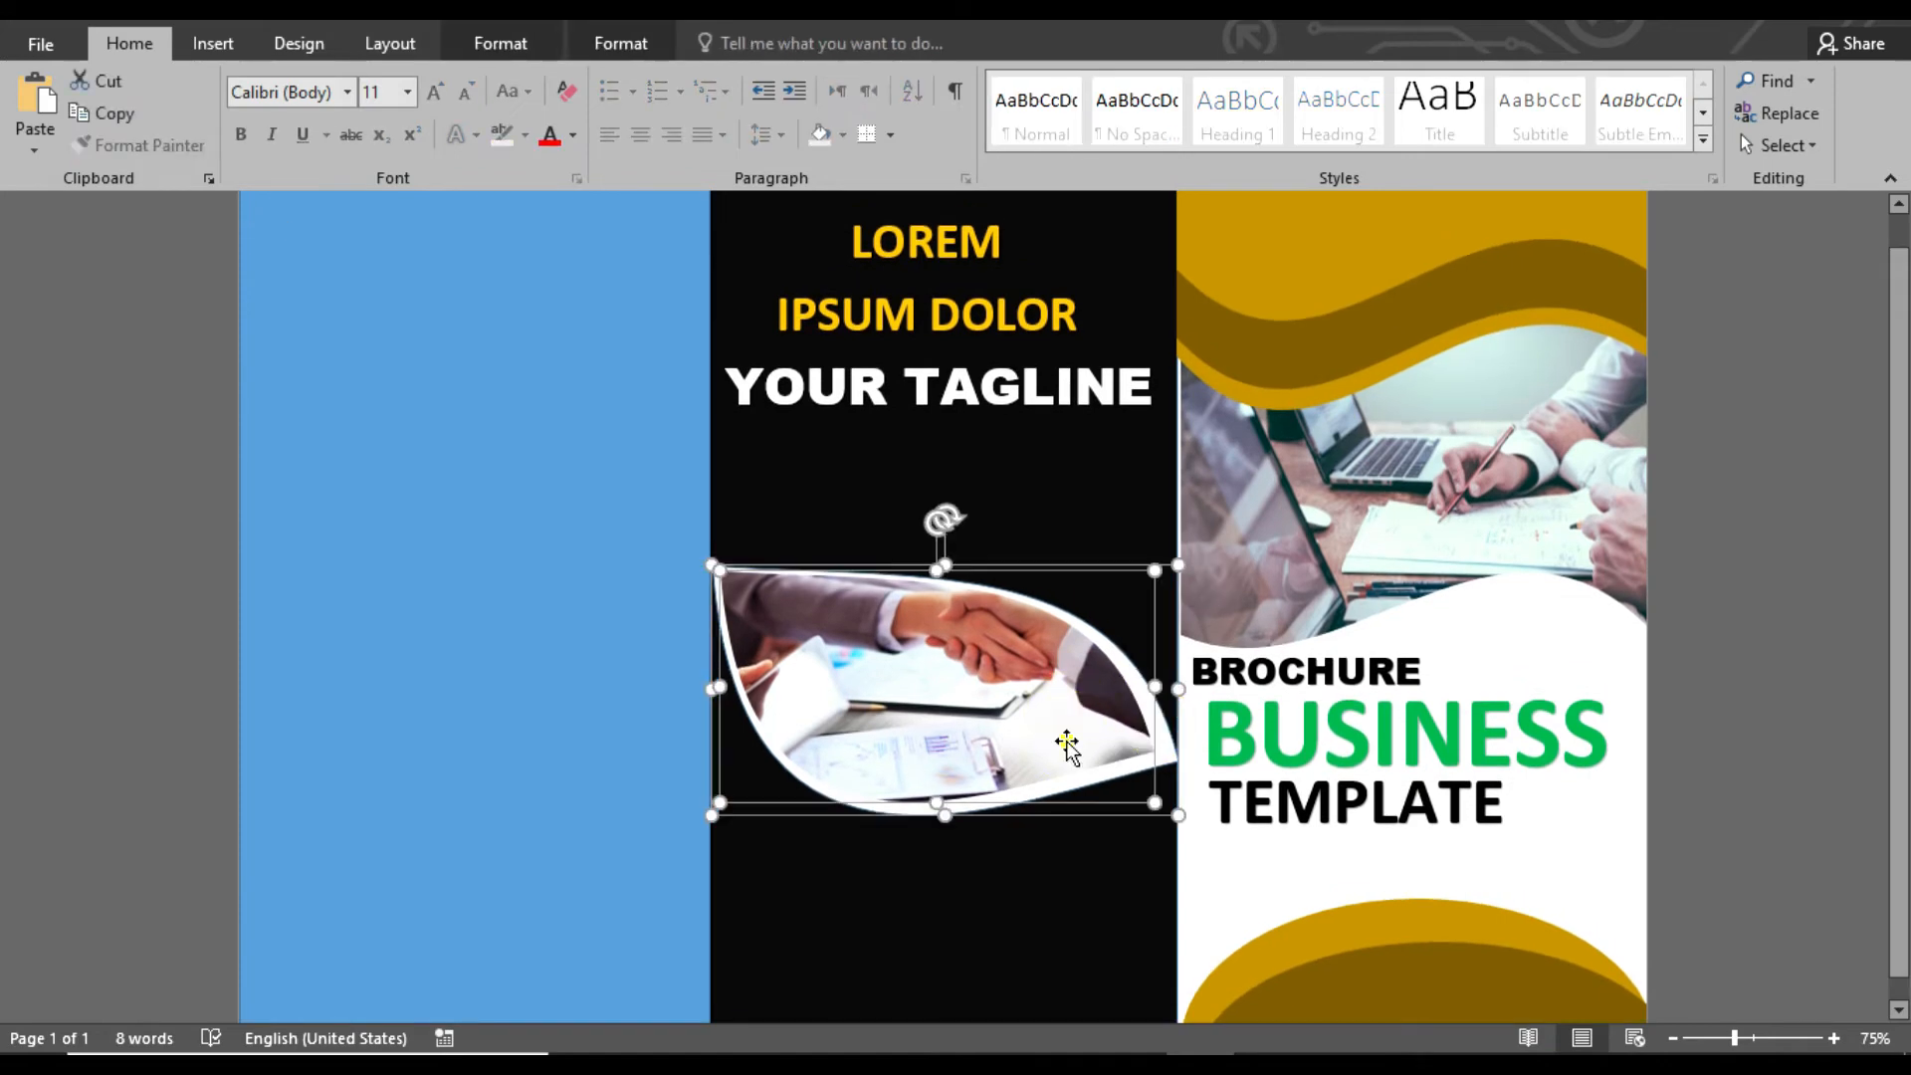
left_click_drag(1068, 717, 1062, 660)
left_click(1678, 627)
left_click(1782, 647)
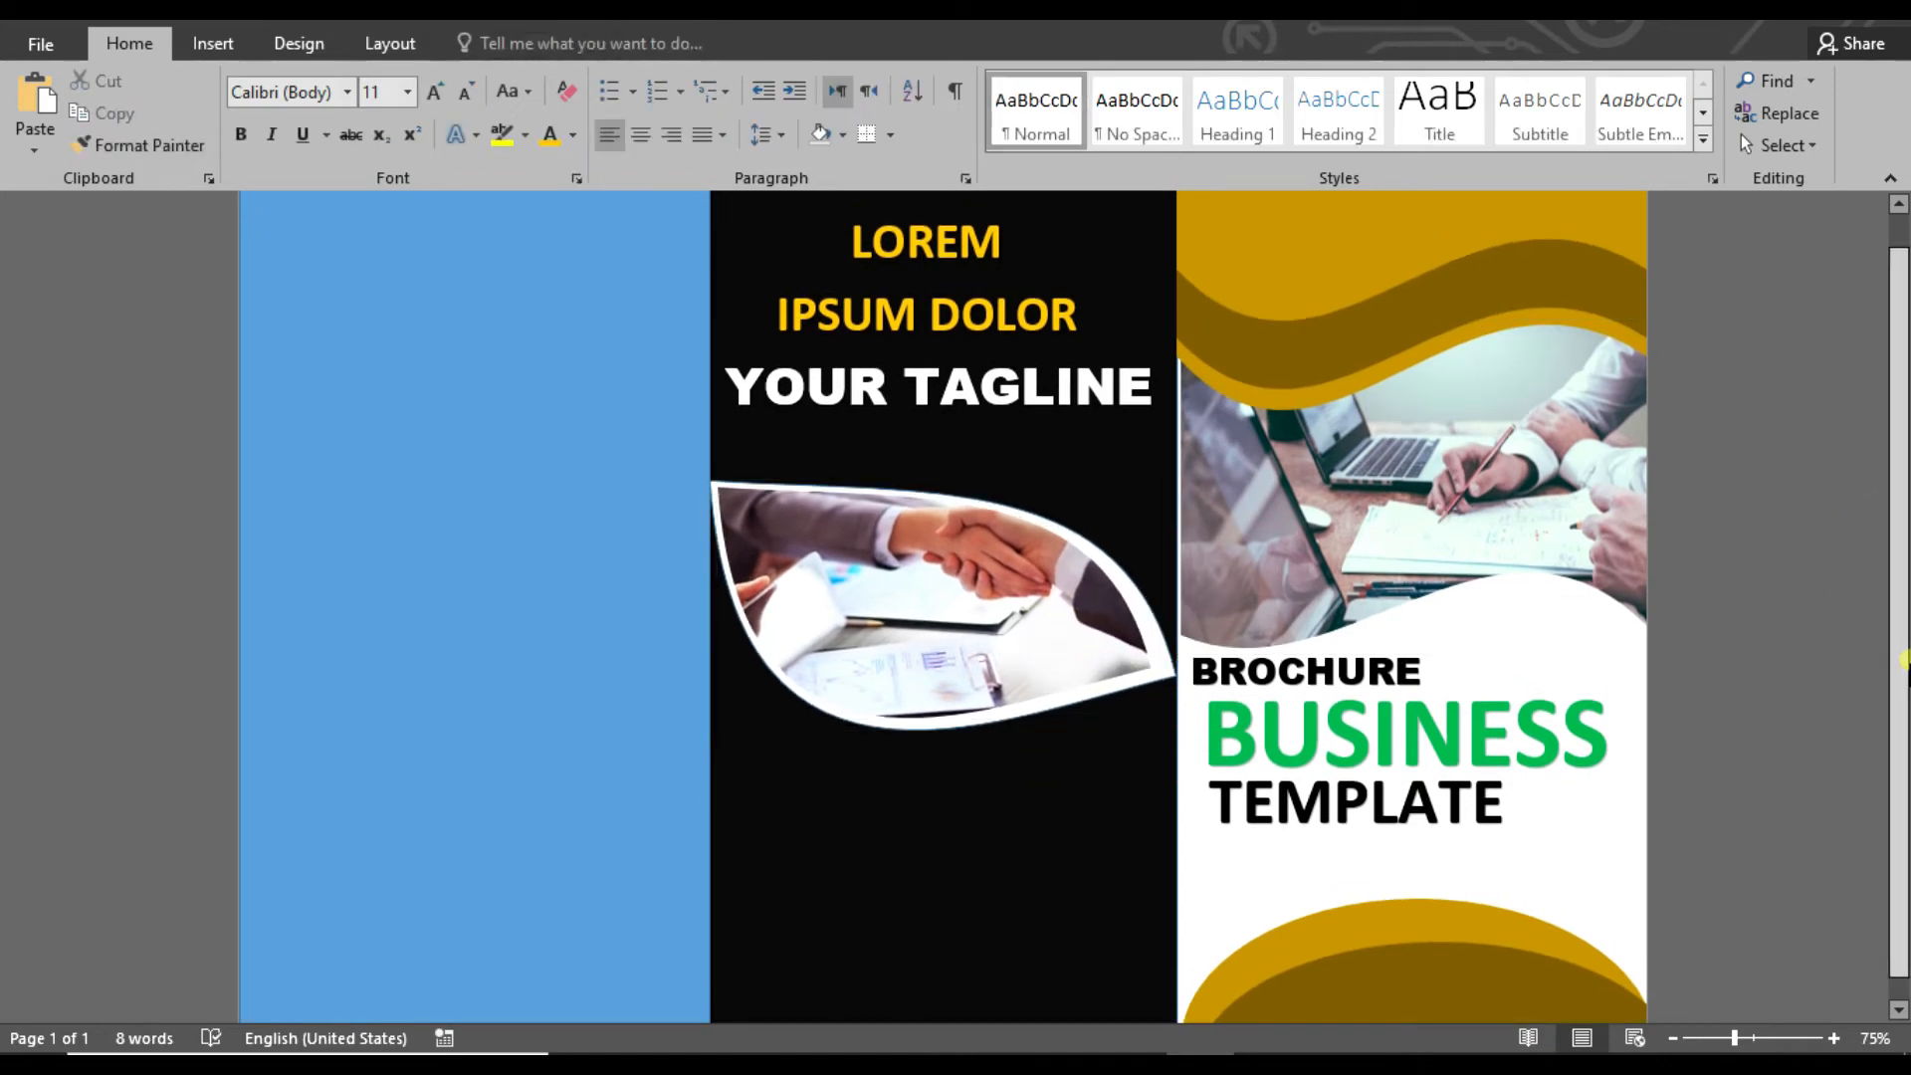
Insert a WordArt heading reading "1.YOUR TIGLINE" just below the leaf picture in the middle panel
left_click_drag(1900, 659, 1901, 692)
left_click(213, 43)
left_click(1459, 119)
left_click(1399, 165)
left_click_drag(448, 189, 920, 737)
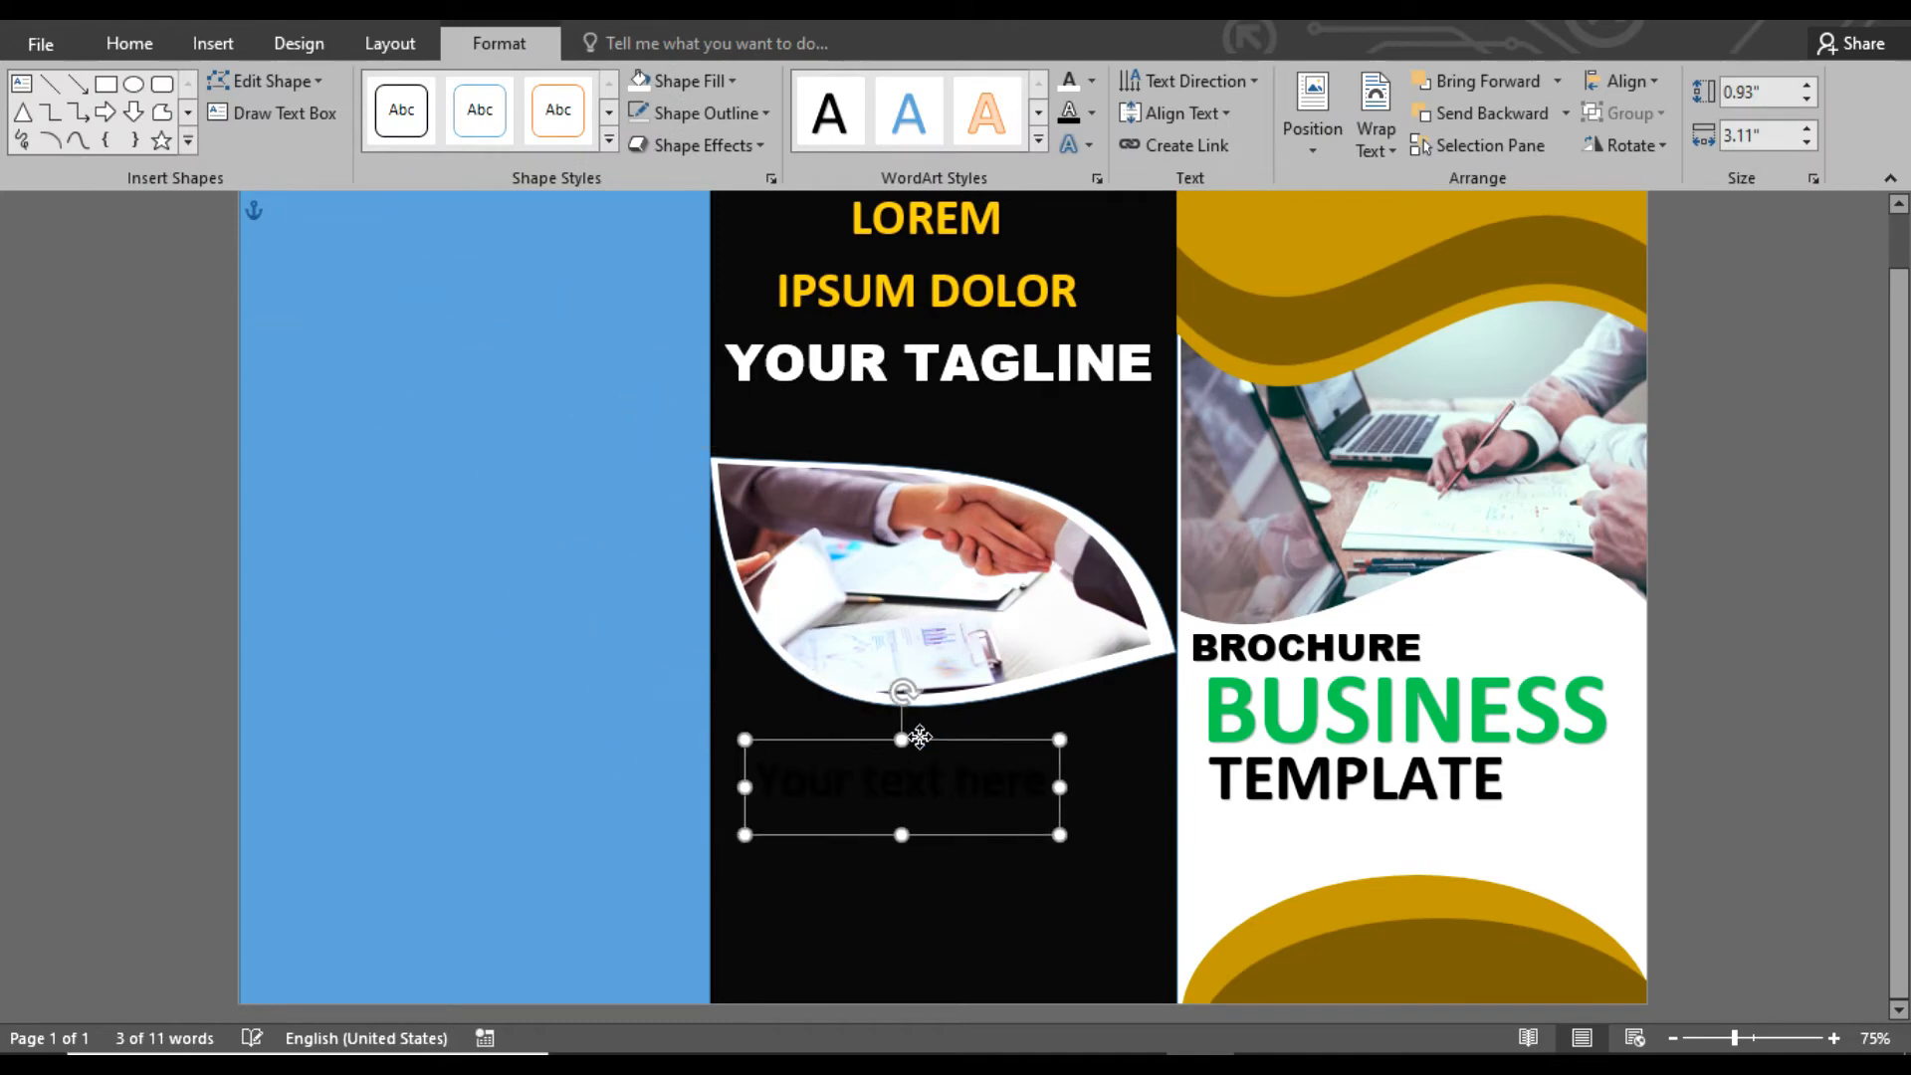
type("1")
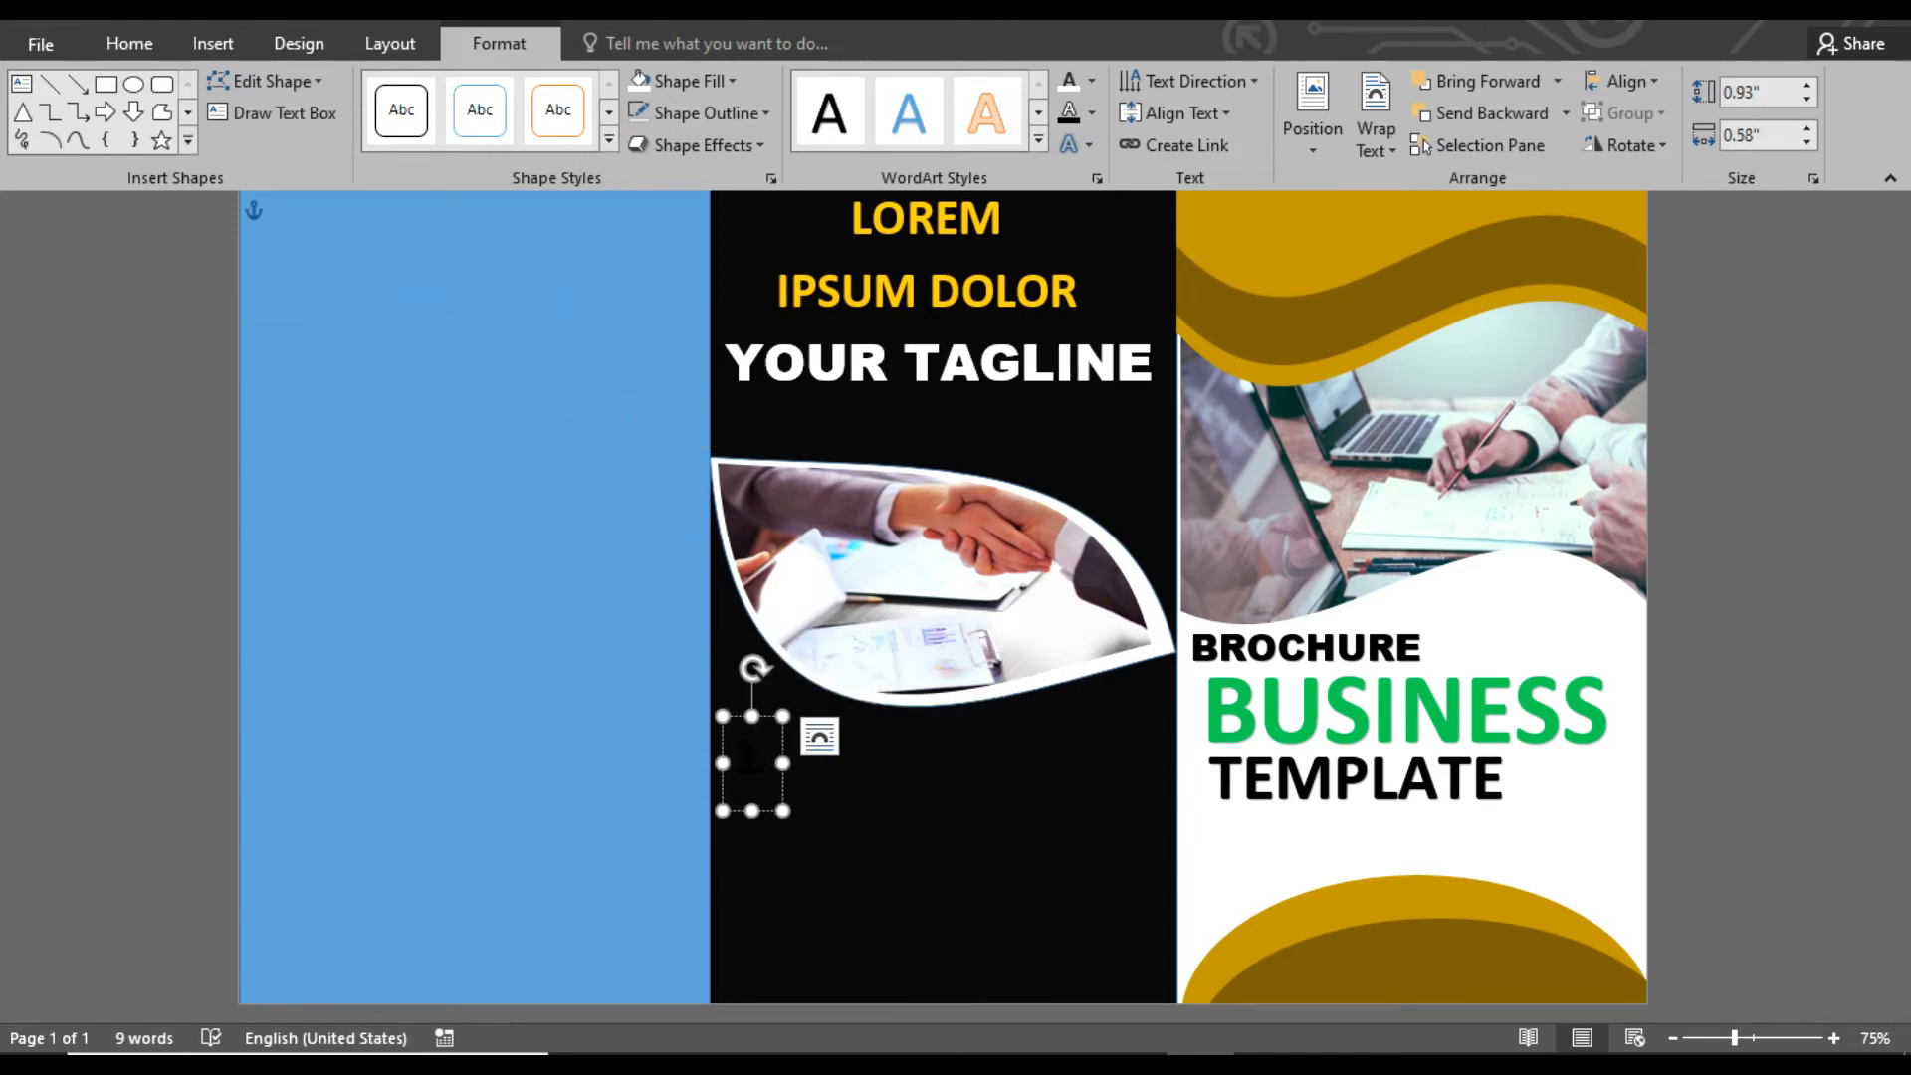
type(".YOUR TIGLINE")
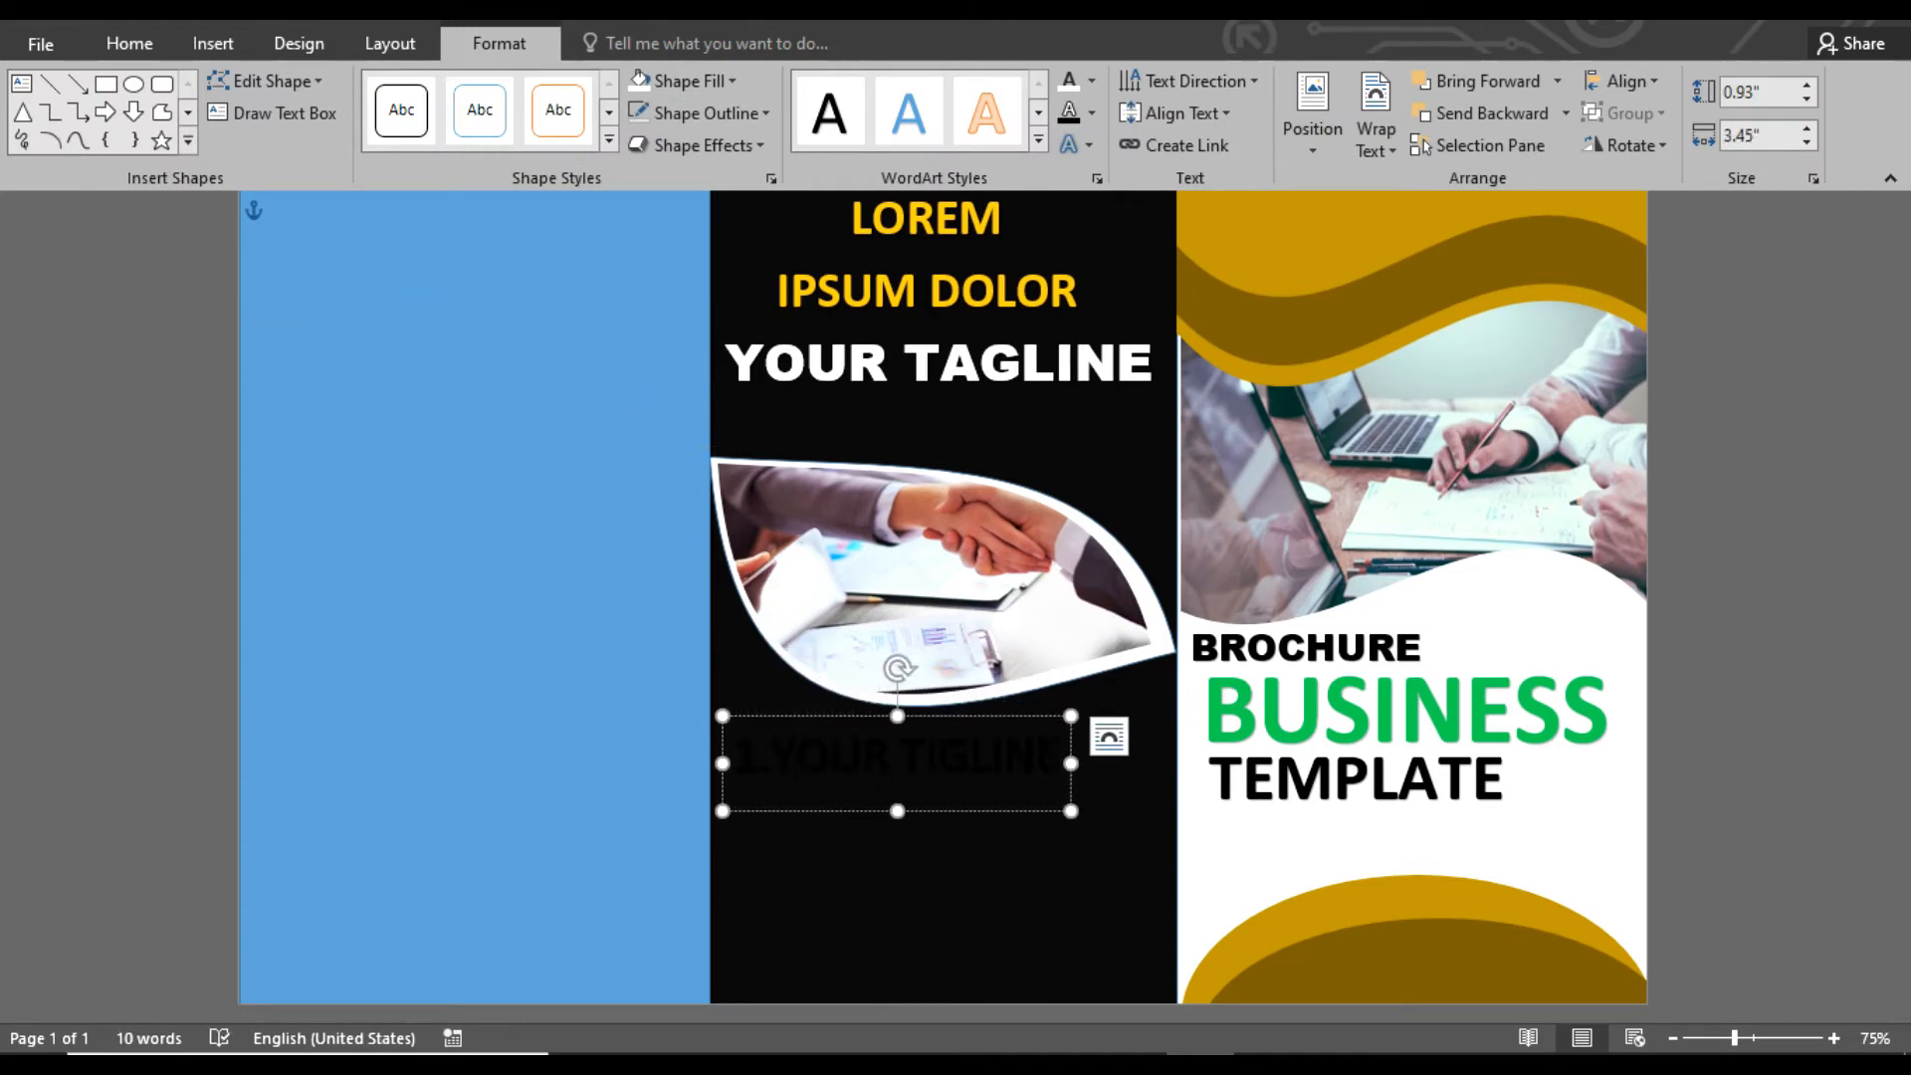
Format the numbered heading as white Arial Black text at size 22
key("ctrl+a")
left_click(130, 43)
left_click(349, 90)
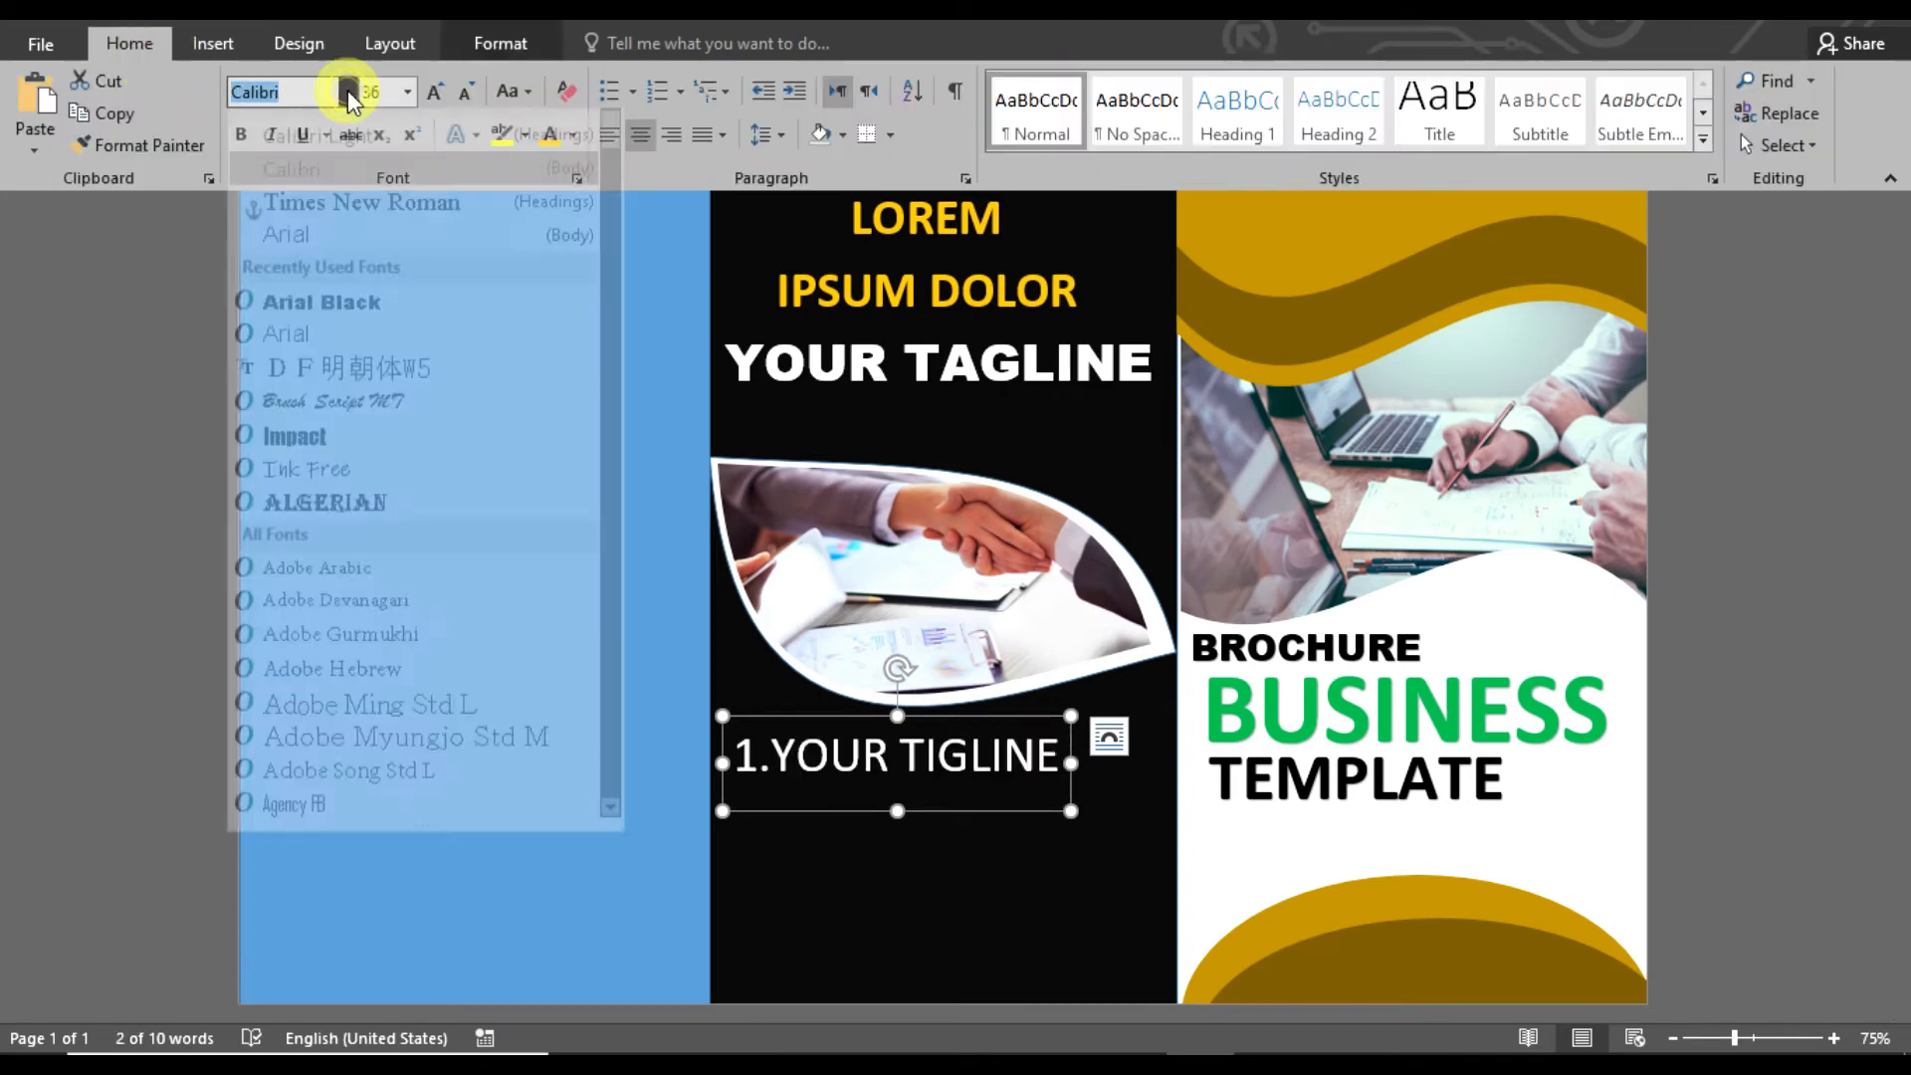
left_click(298, 327)
left_click(465, 90)
left_click(465, 90)
left_click(464, 91)
left_click(465, 90)
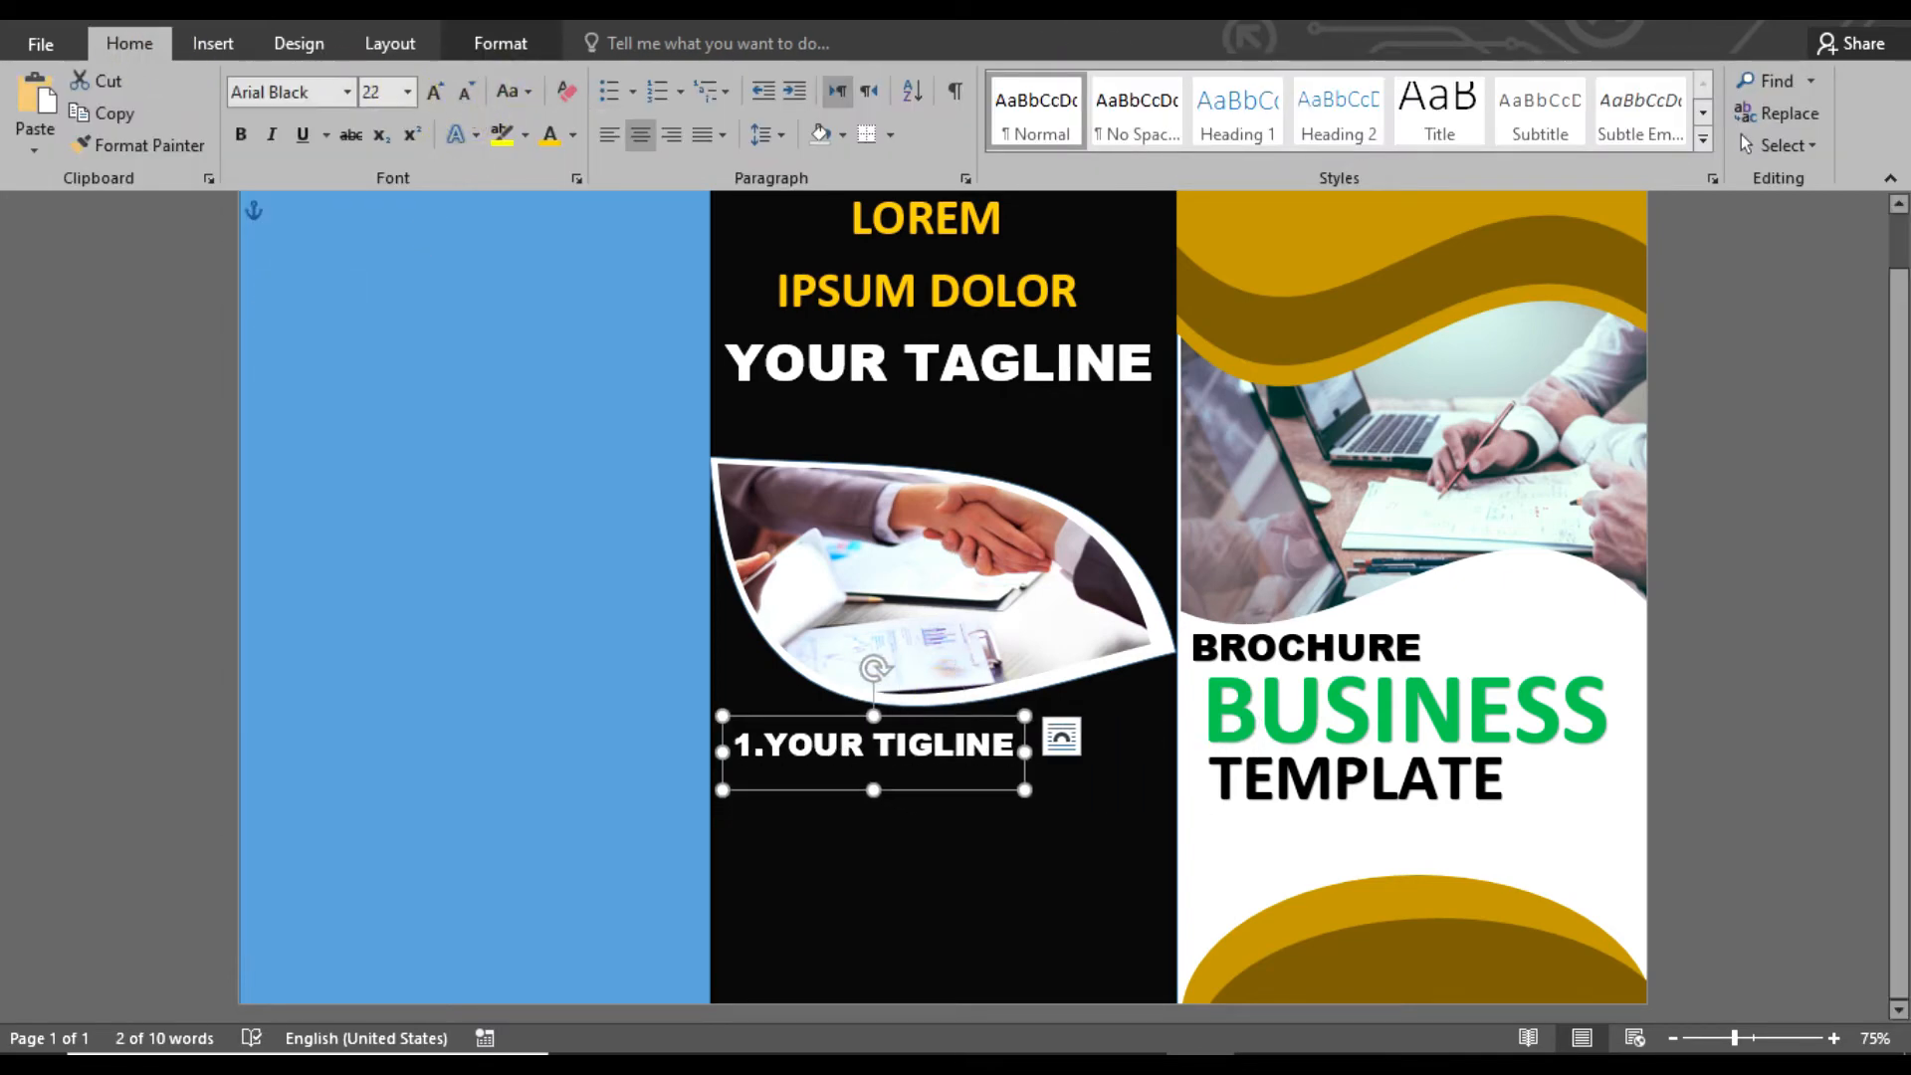
Copy the heading below itself, replace its text with a =LOREM() placeholder paragraph and reduce the font size to 11
left_click(1006, 809)
left_click_drag(1008, 806, 719, 802)
type("=")
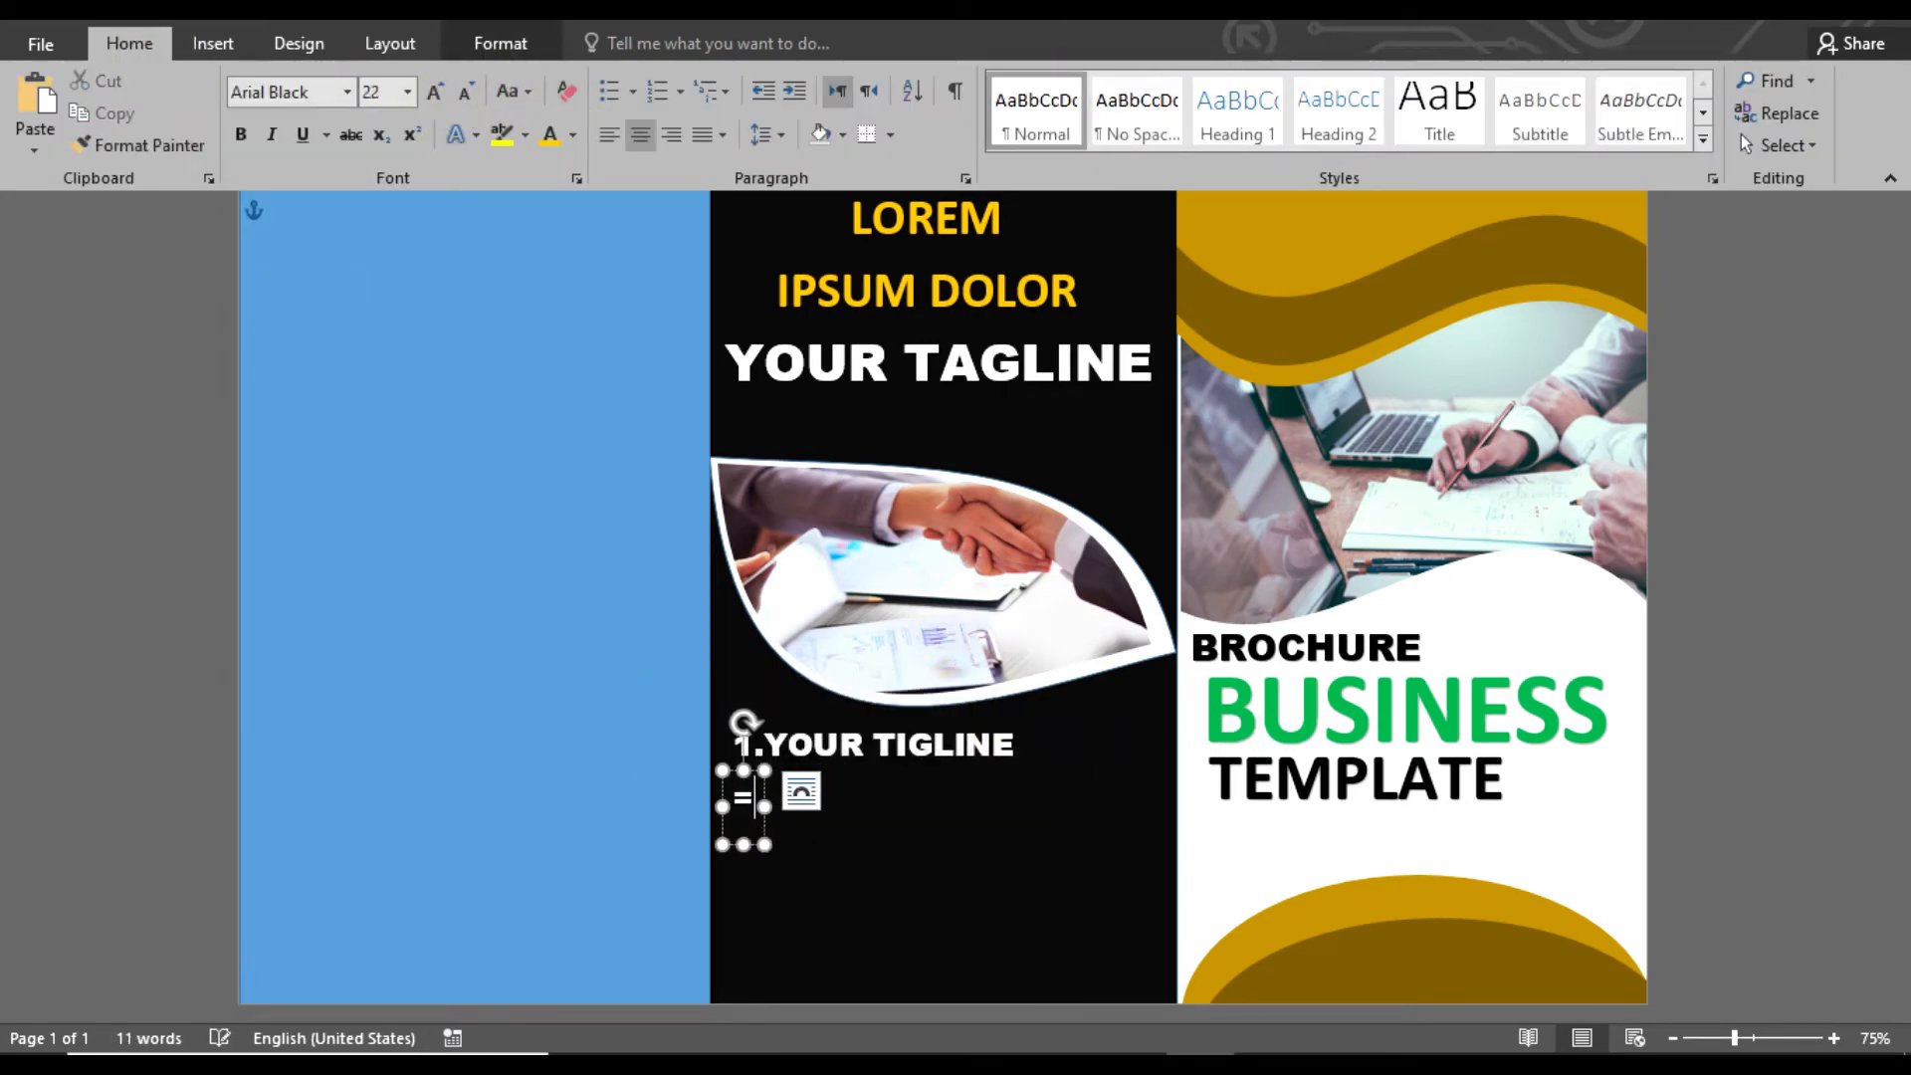
type("LOREM()")
key("Return")
key("ctrl+shift+comma")
key("ctrl+shift+comma")
key("ctrl+shift+comma")
key("ctrl+shift+comma")
key("ctrl+shift+comma")
key("ctrl+shift+comma")
key("ctrl+shift+comma")
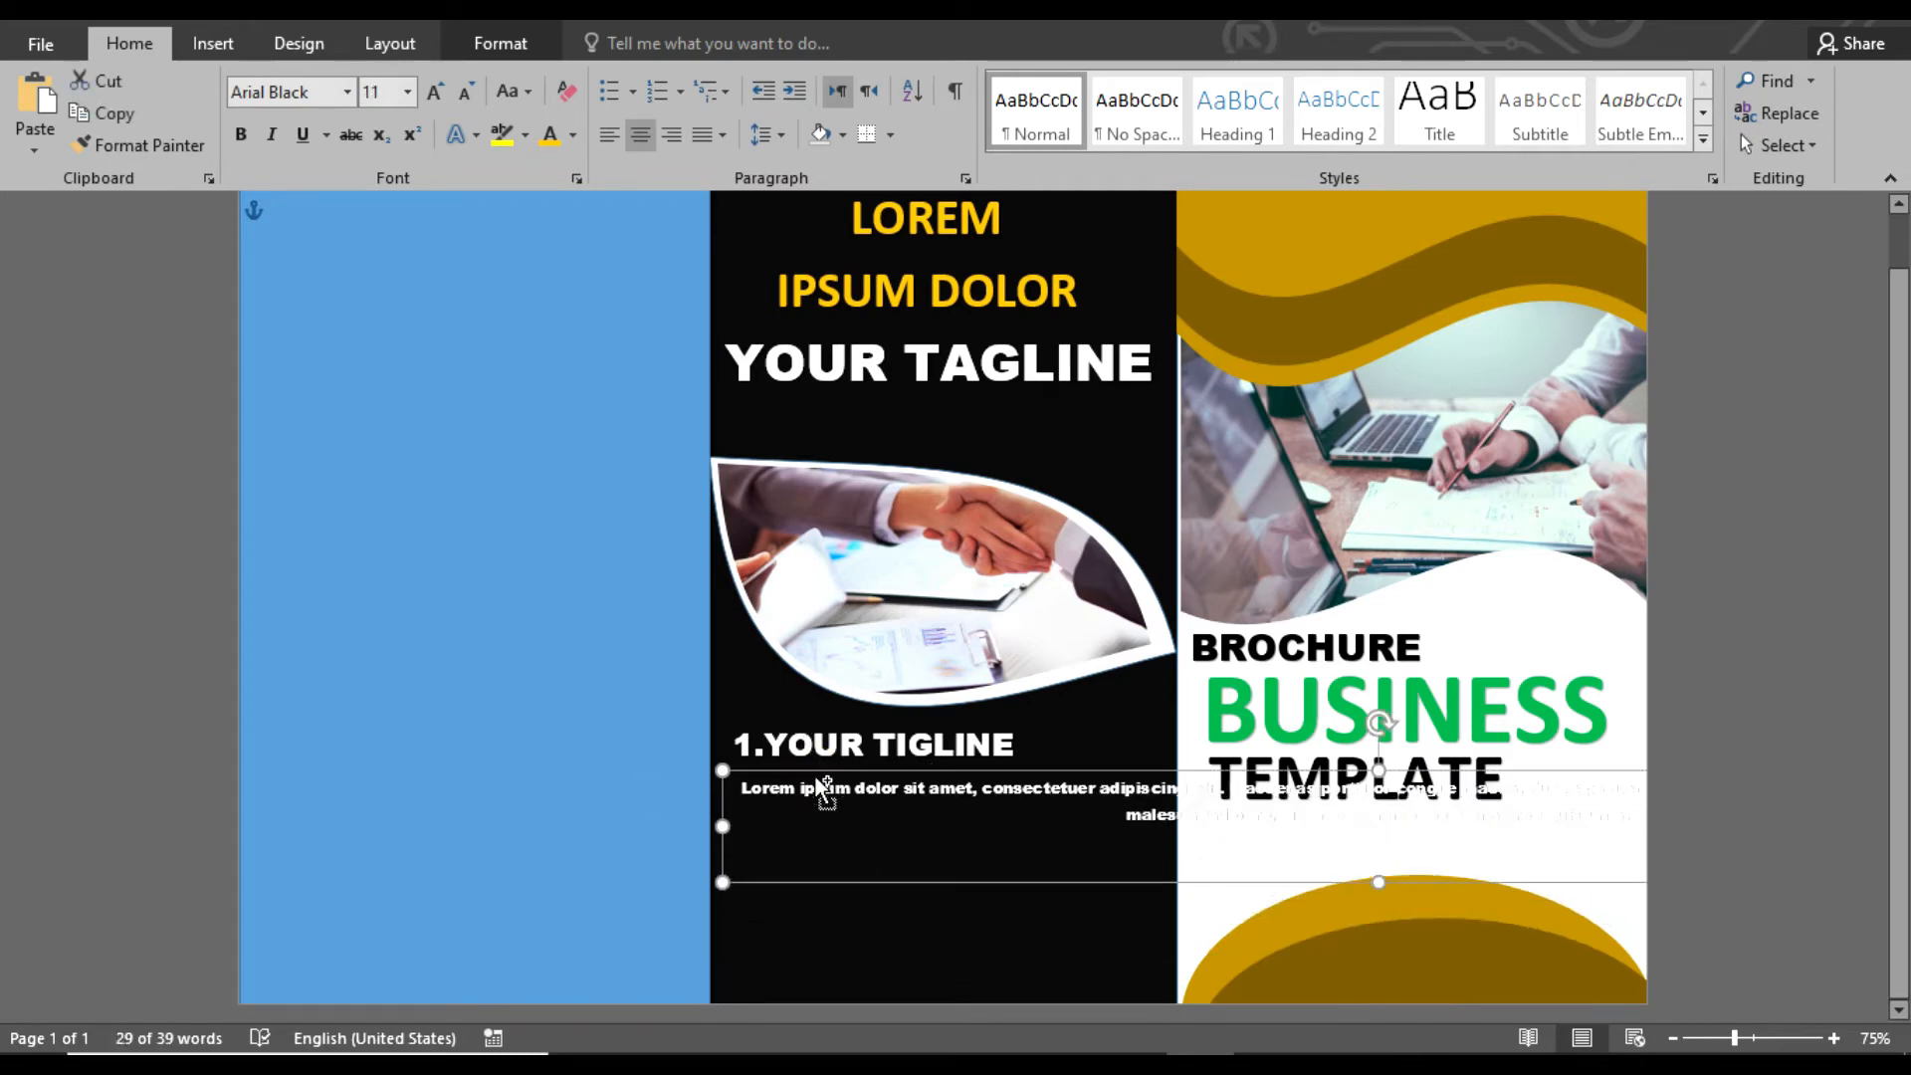
Resize the paragraph box to about 1.49 by 4.42 in, fitting it inside the middle panel with text at size 10
left_click_drag(814, 773, 380, 753)
left_click_drag(1599, 802, 815, 804)
left_click_drag(683, 753, 1089, 760)
left_click_drag(1223, 834, 1163, 834)
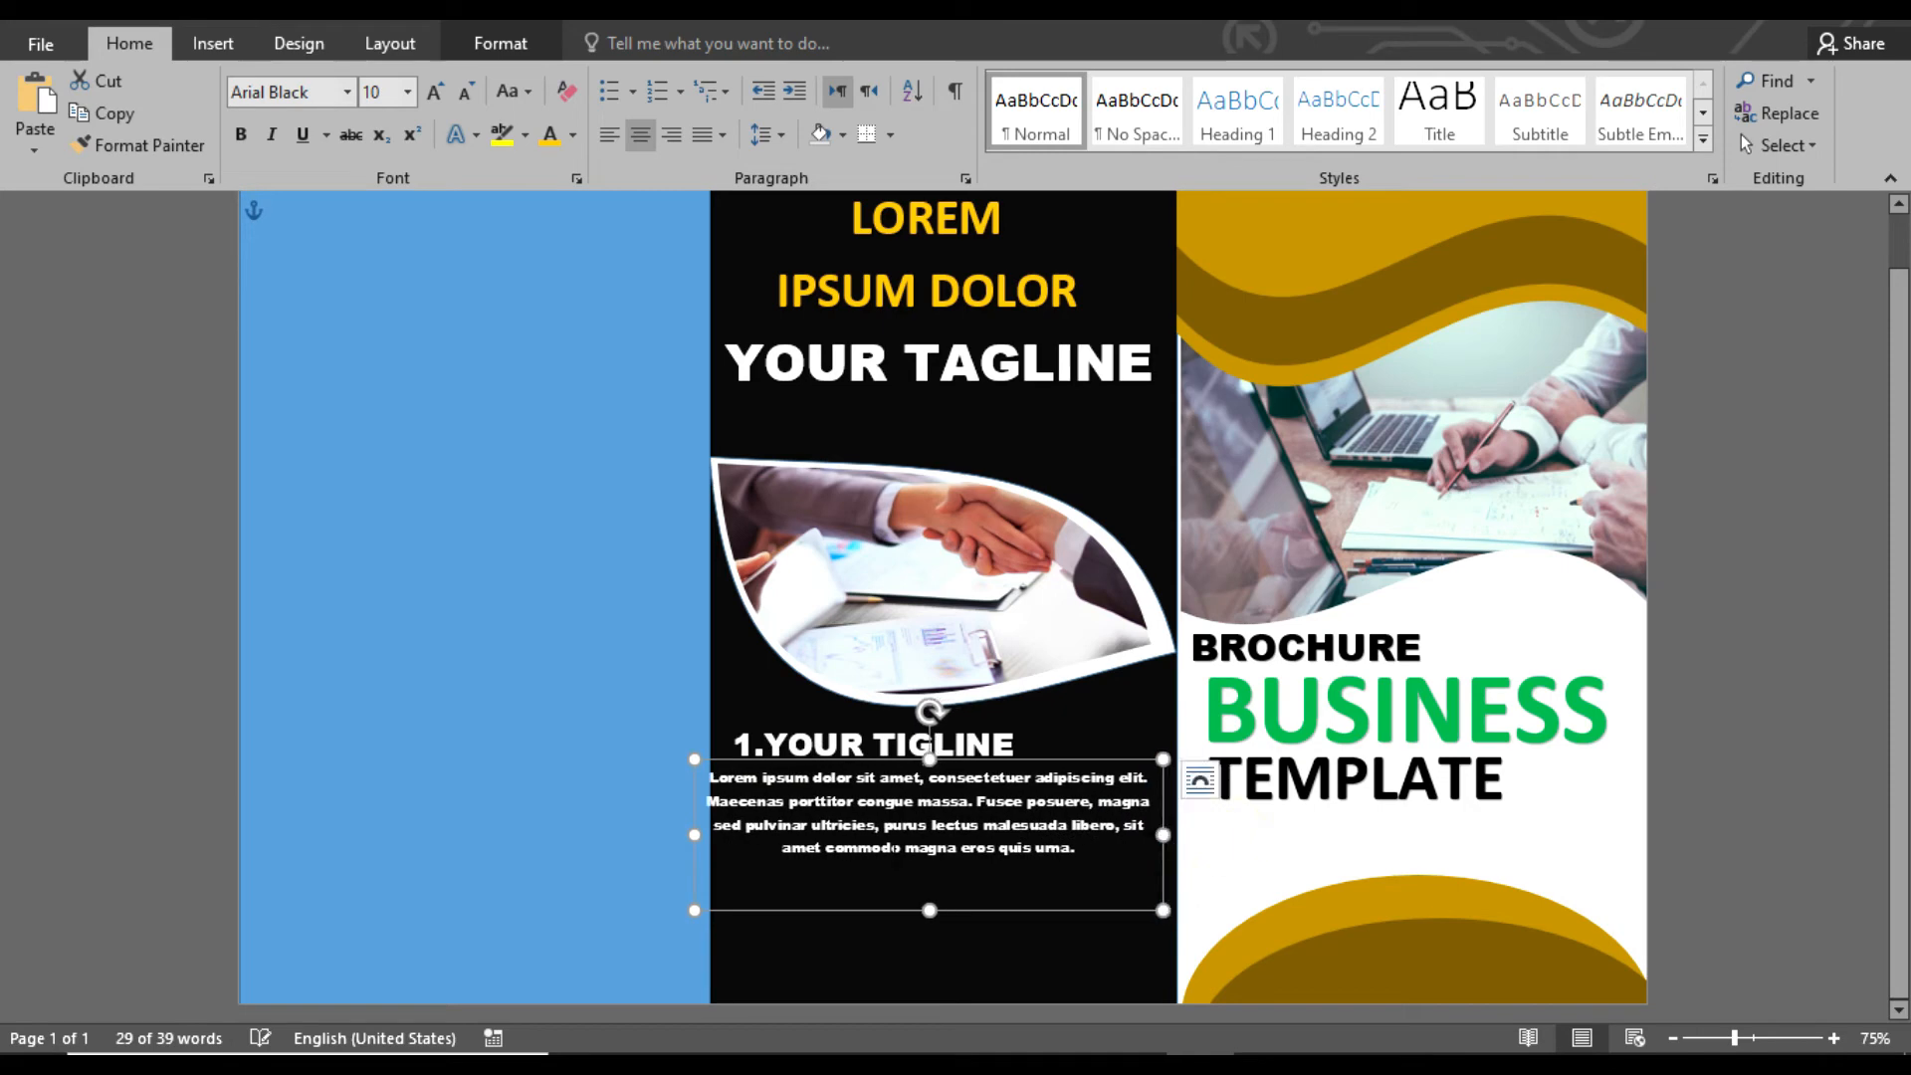
left_click_drag(694, 834, 715, 834)
Color the placeholder paragraph gray and align it left
left_click(499, 43)
left_click(1092, 80)
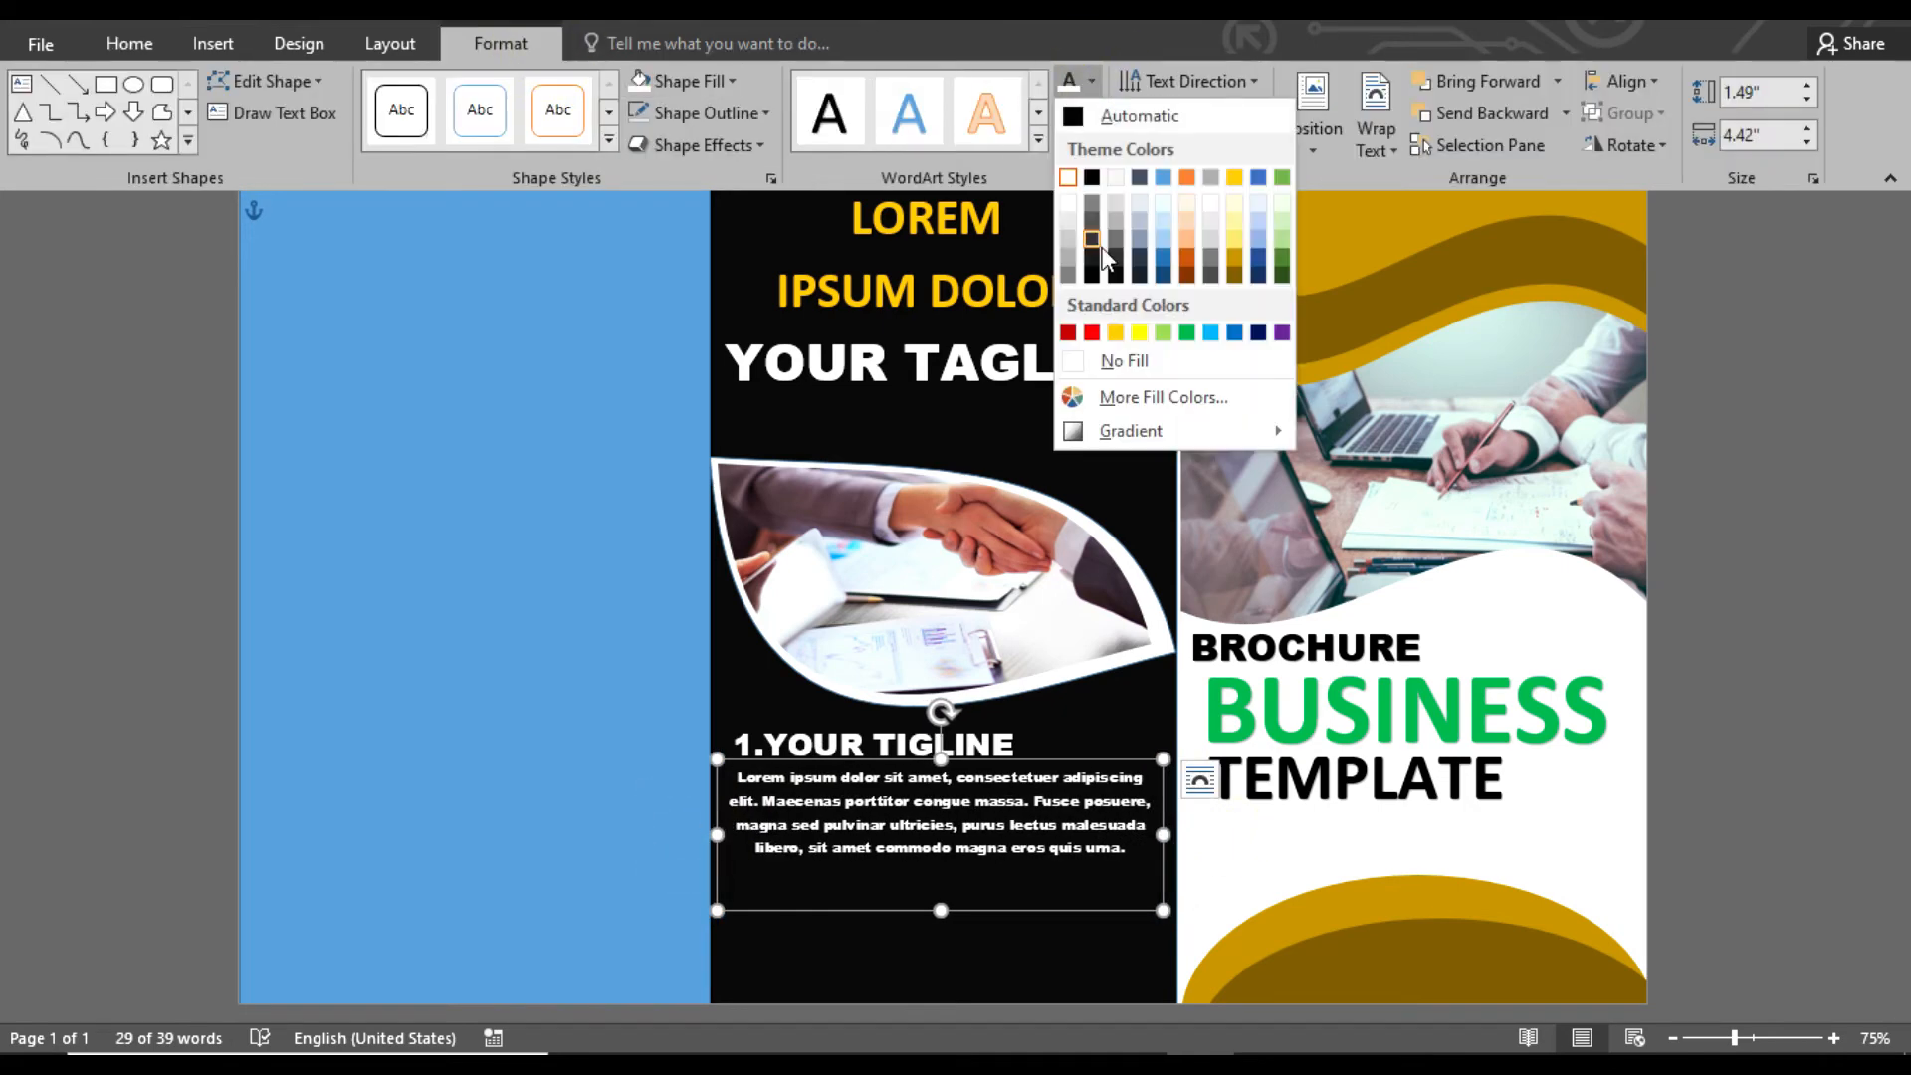
left_click(1117, 237)
left_click(129, 43)
left_click(610, 136)
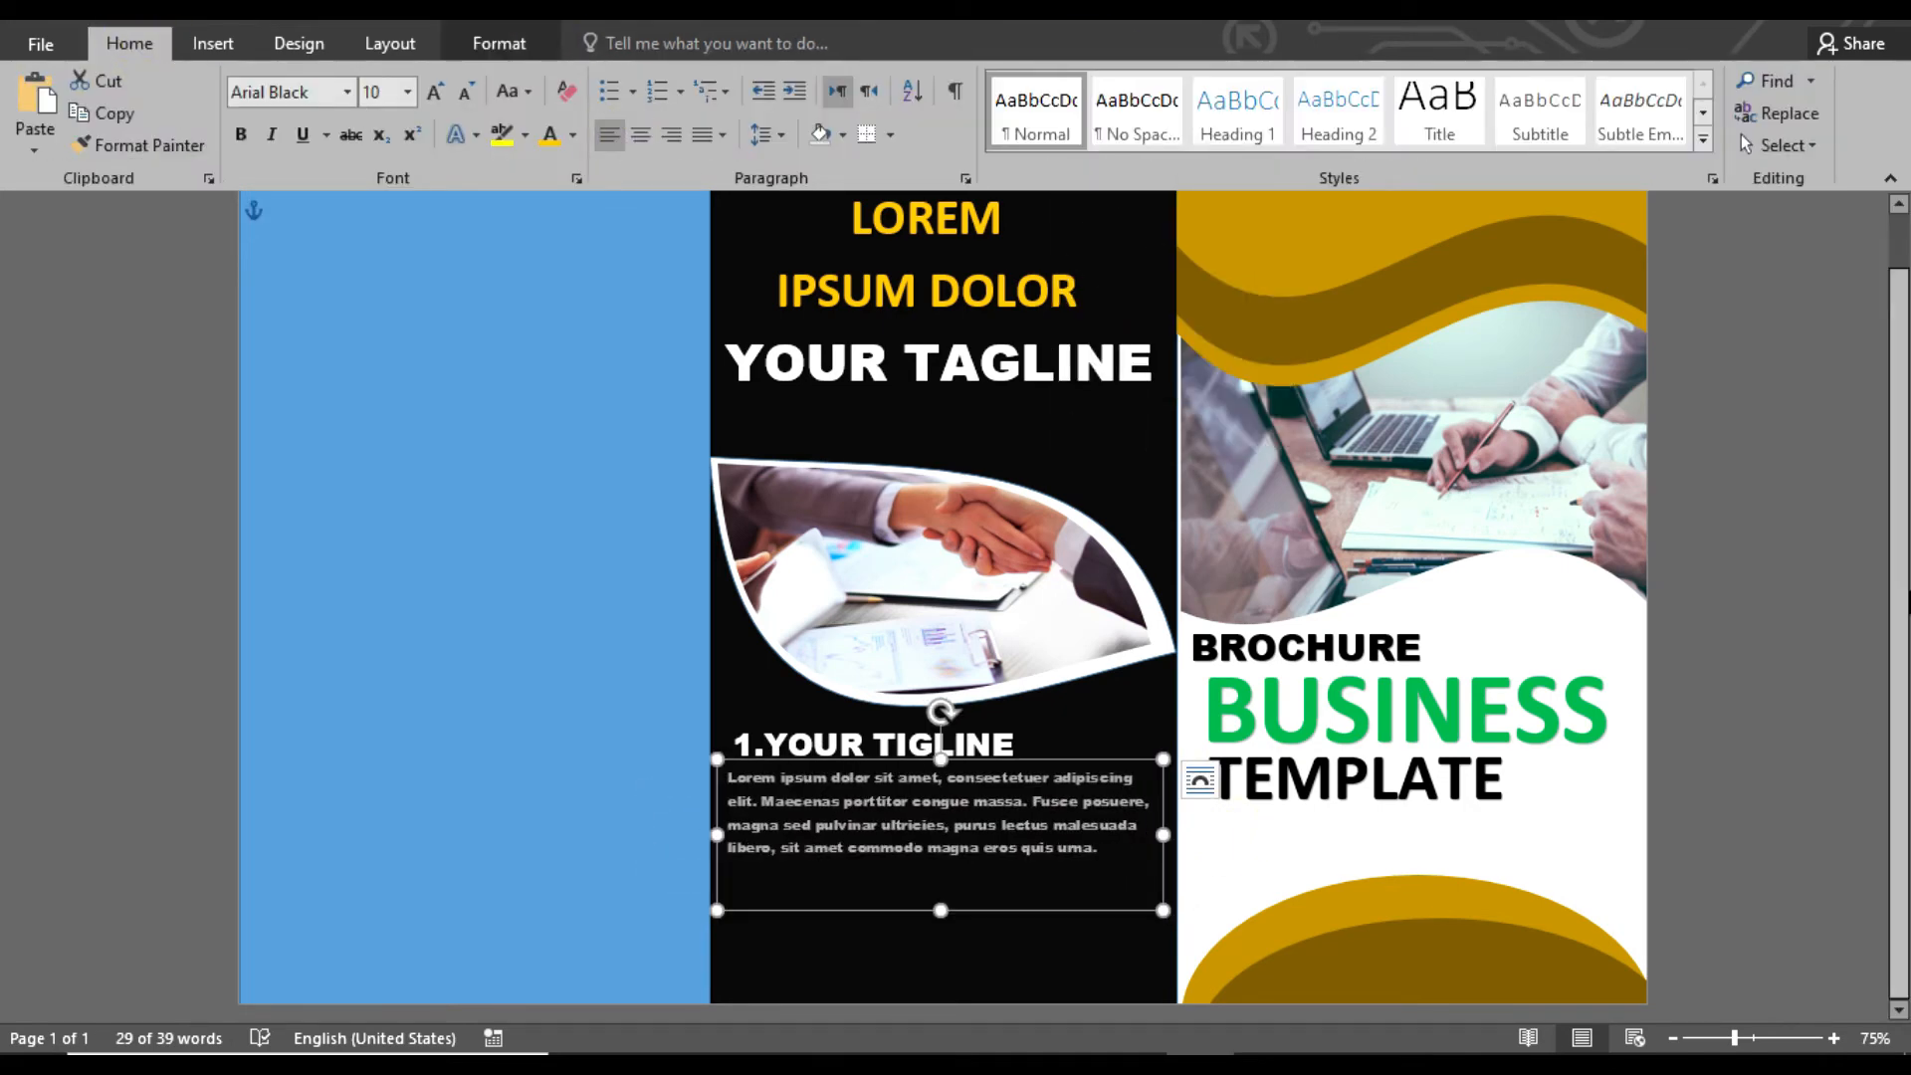
left_click(1789, 653)
Copy the numbered heading below the paragraph and change its number to 2
left_click(926, 745)
left_click_drag(926, 745, 920, 884)
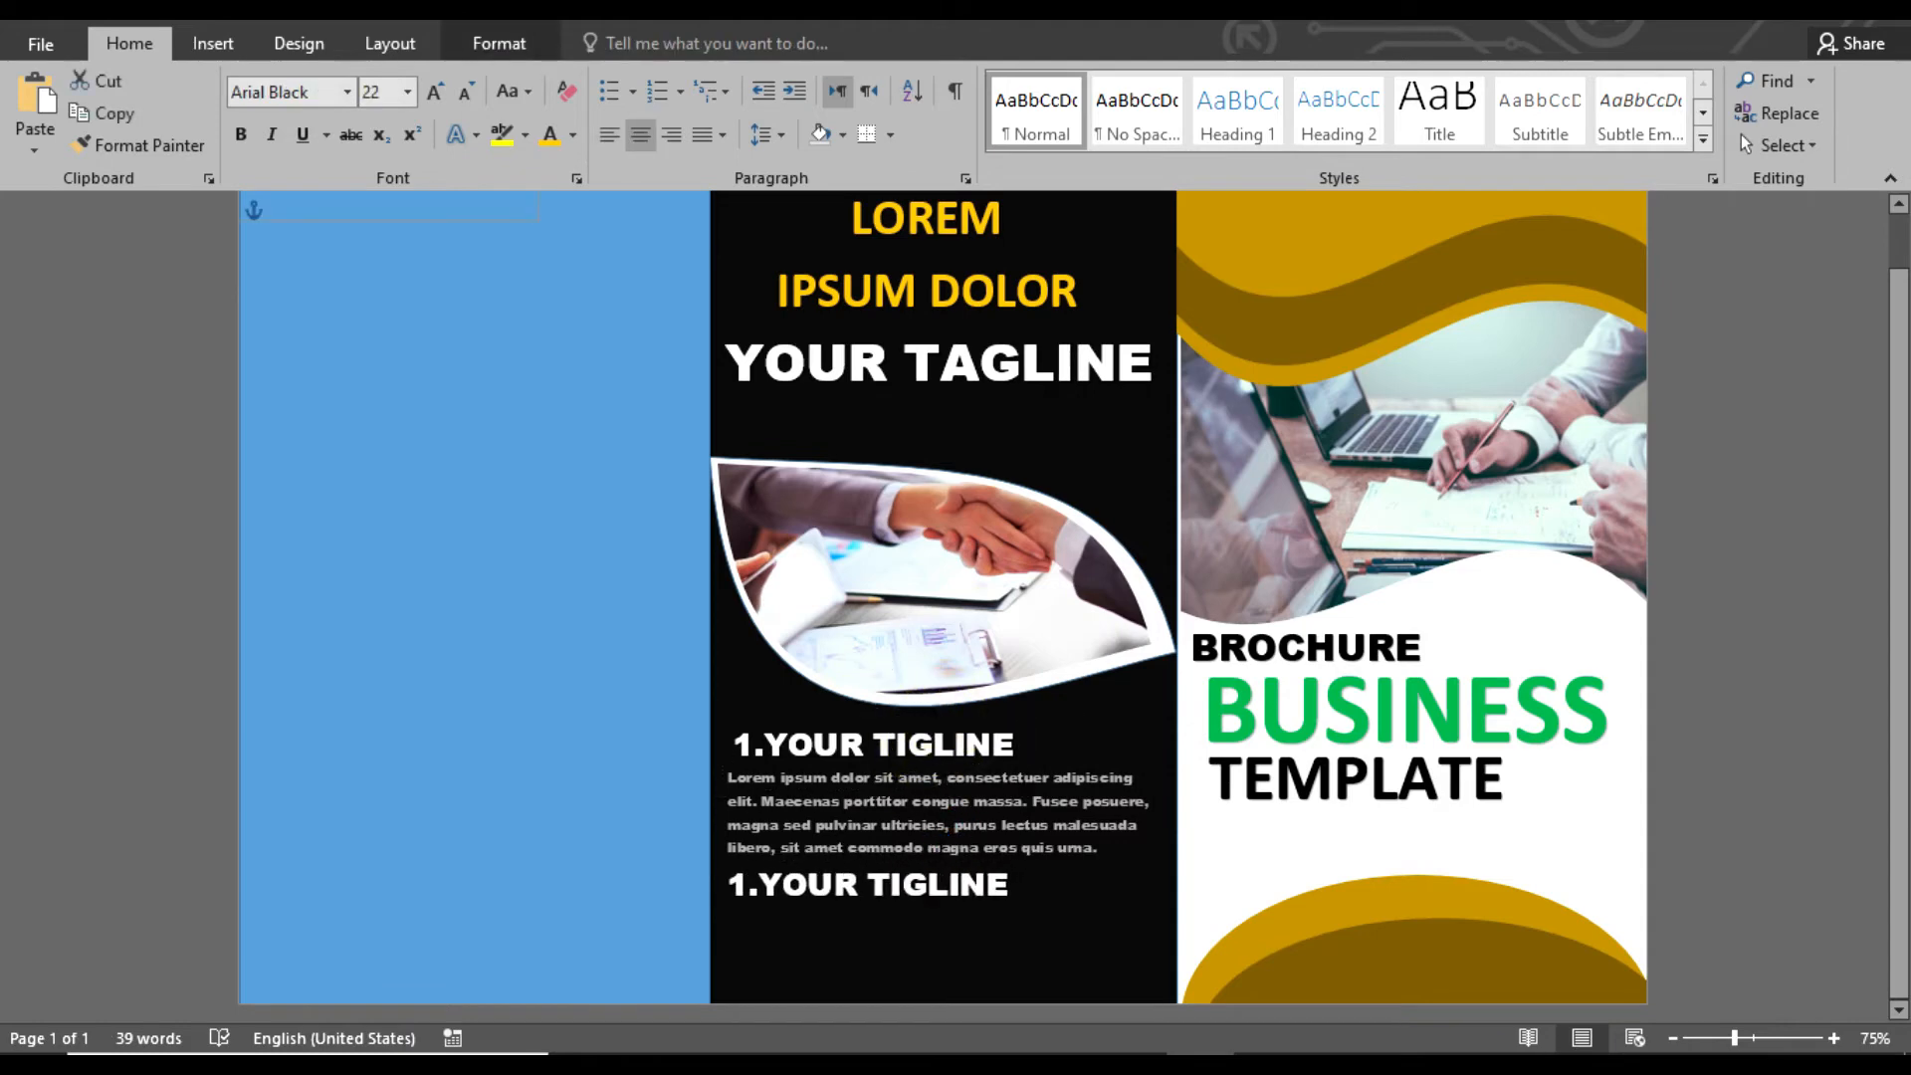
key("BackSpace")
type("2")
Copy the placeholder paragraph below heading 2 and shorten the copy to two visible lines
left_click(1013, 771)
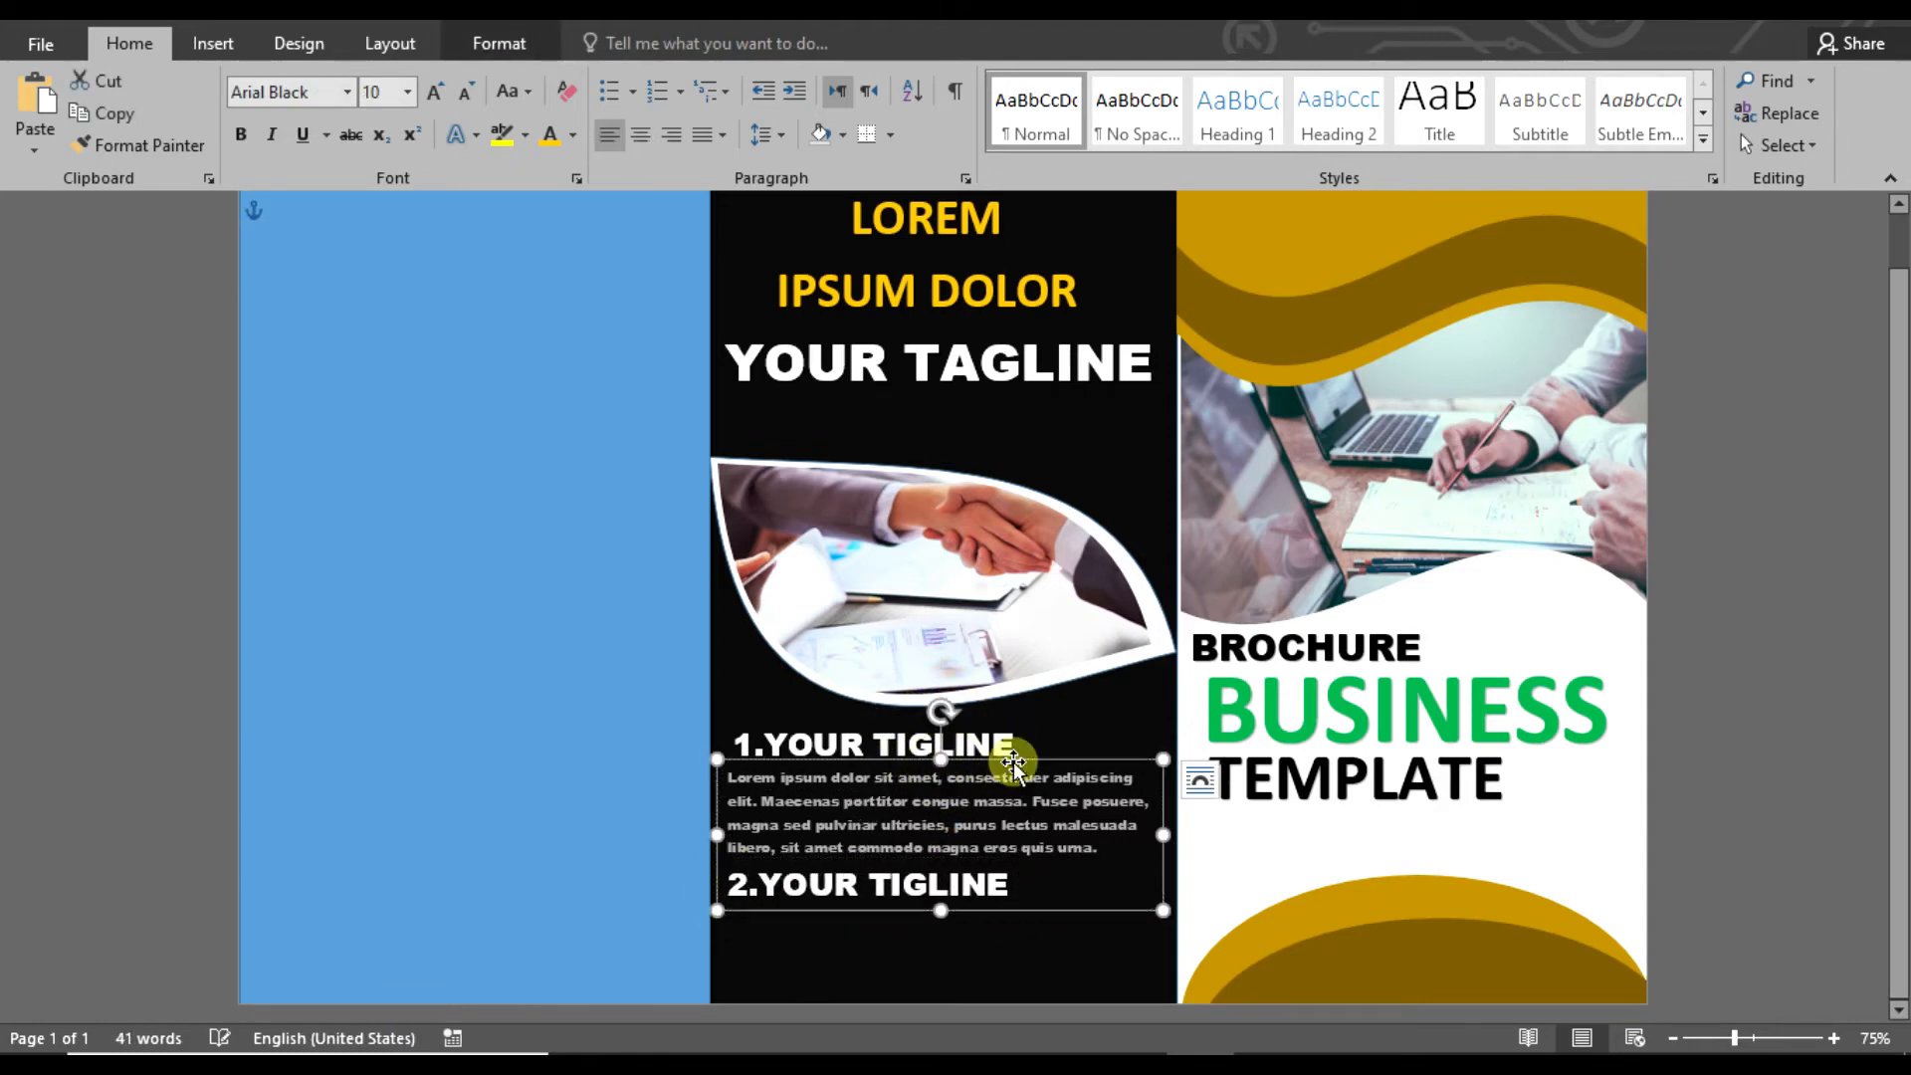
left_click_drag(1011, 760, 1005, 891)
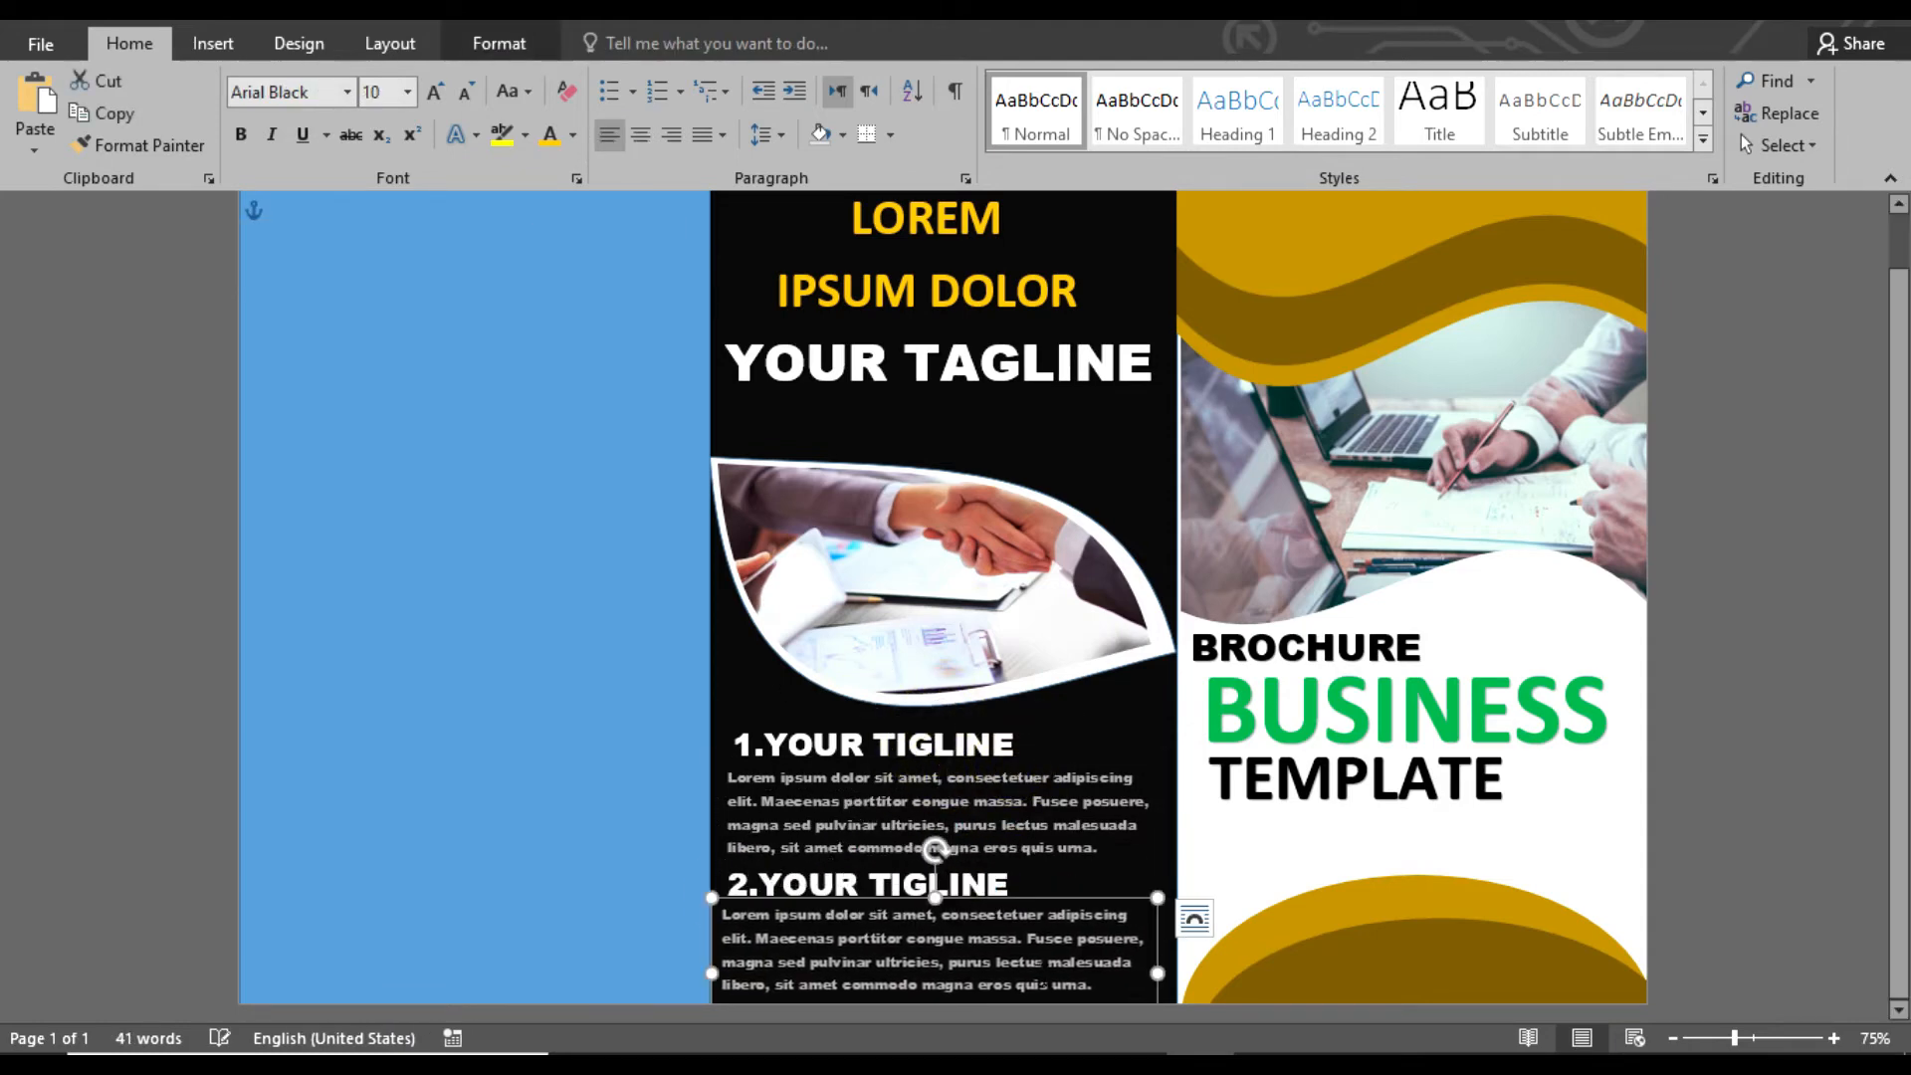
left_click(1052, 981)
left_click(1709, 802)
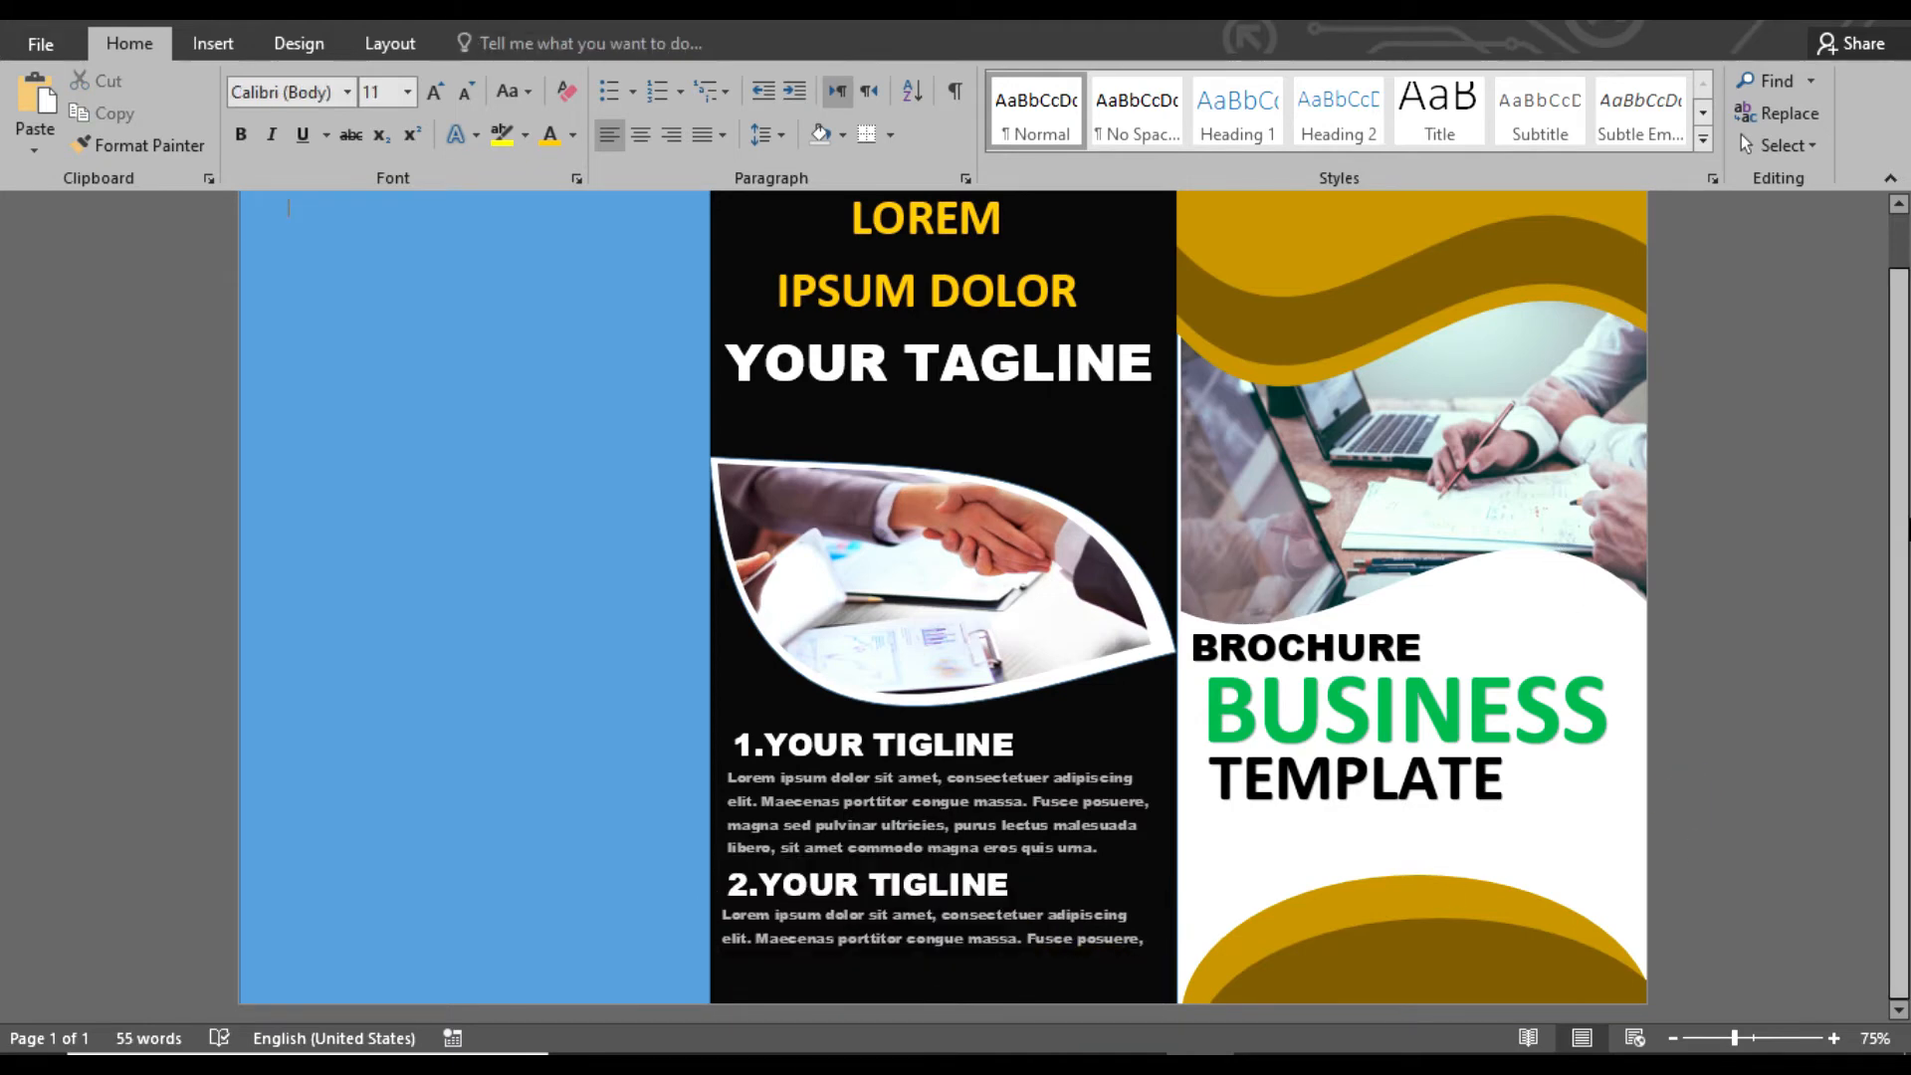
Fill the blue panel with the darkest gold theme color and remove its outline
scroll(159, 548, "up", 1)
left_click(357, 522)
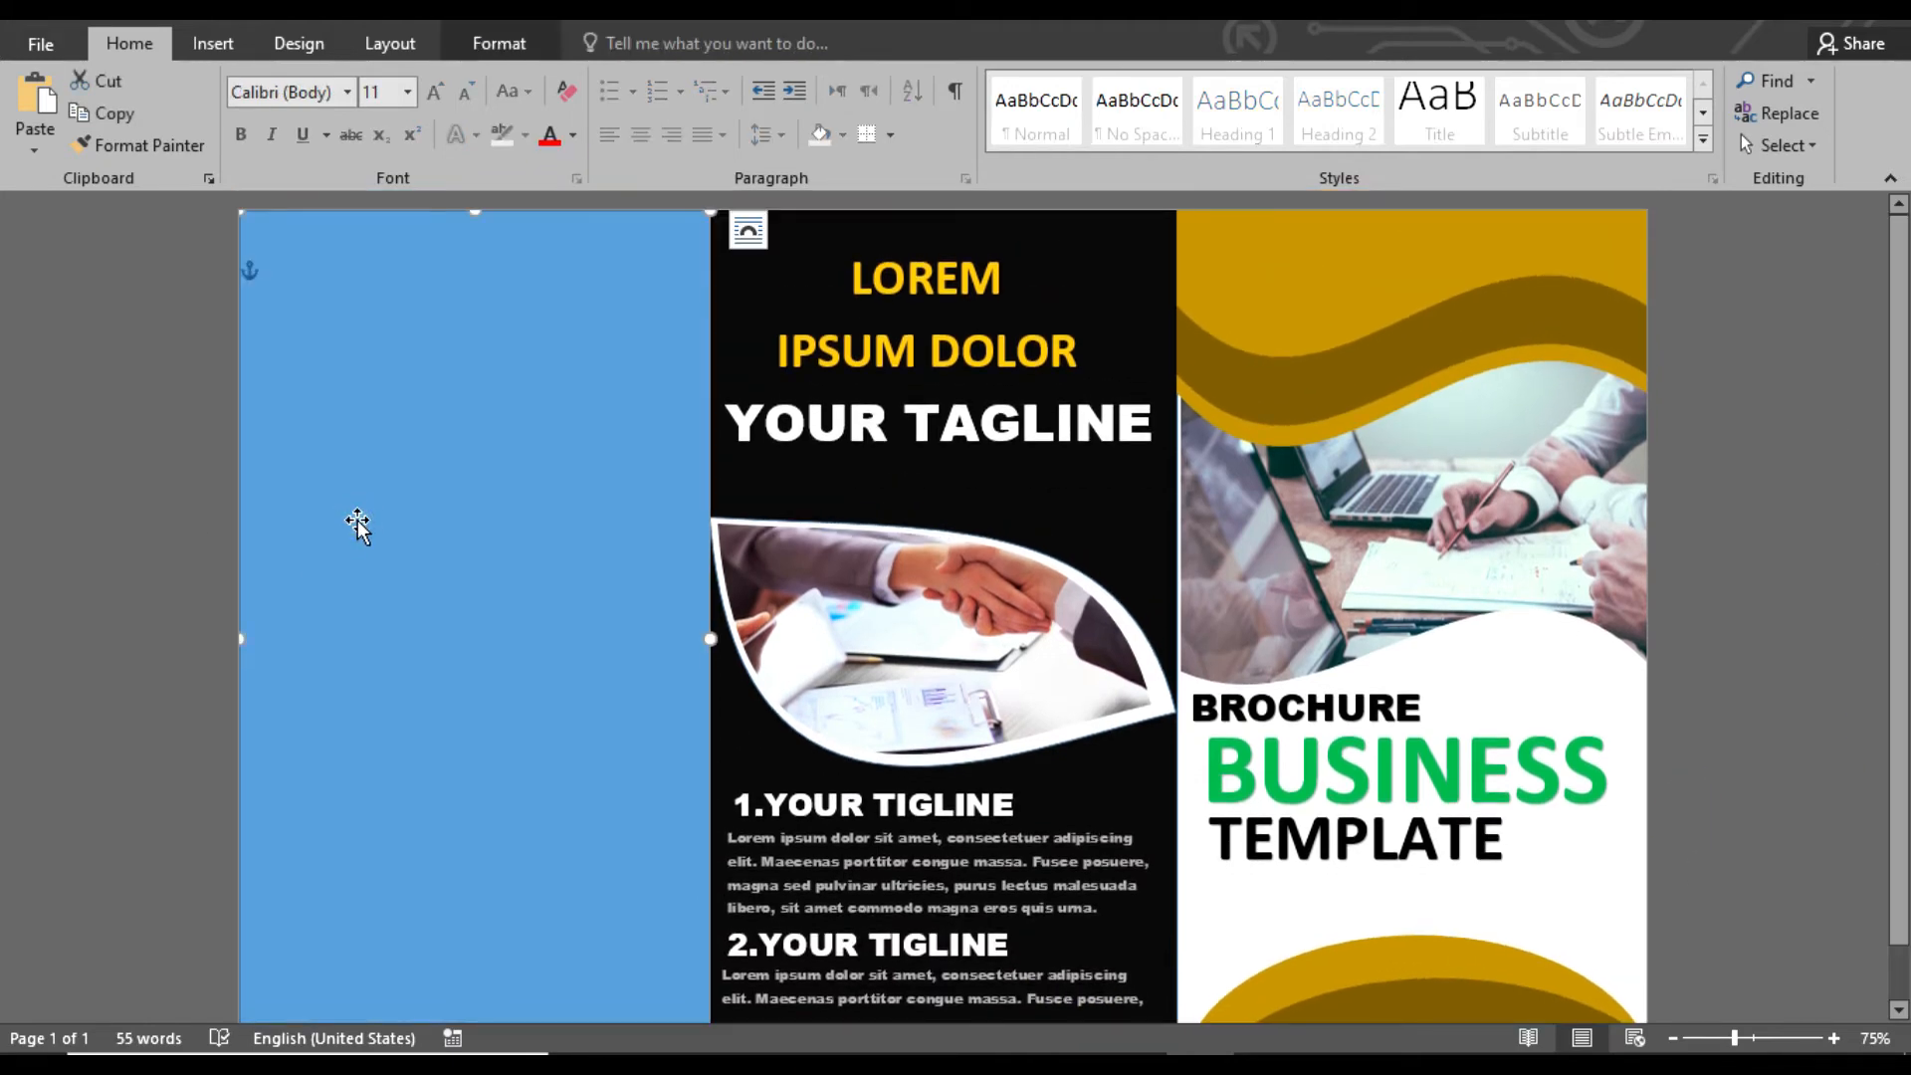
left_click(498, 43)
left_click(687, 81)
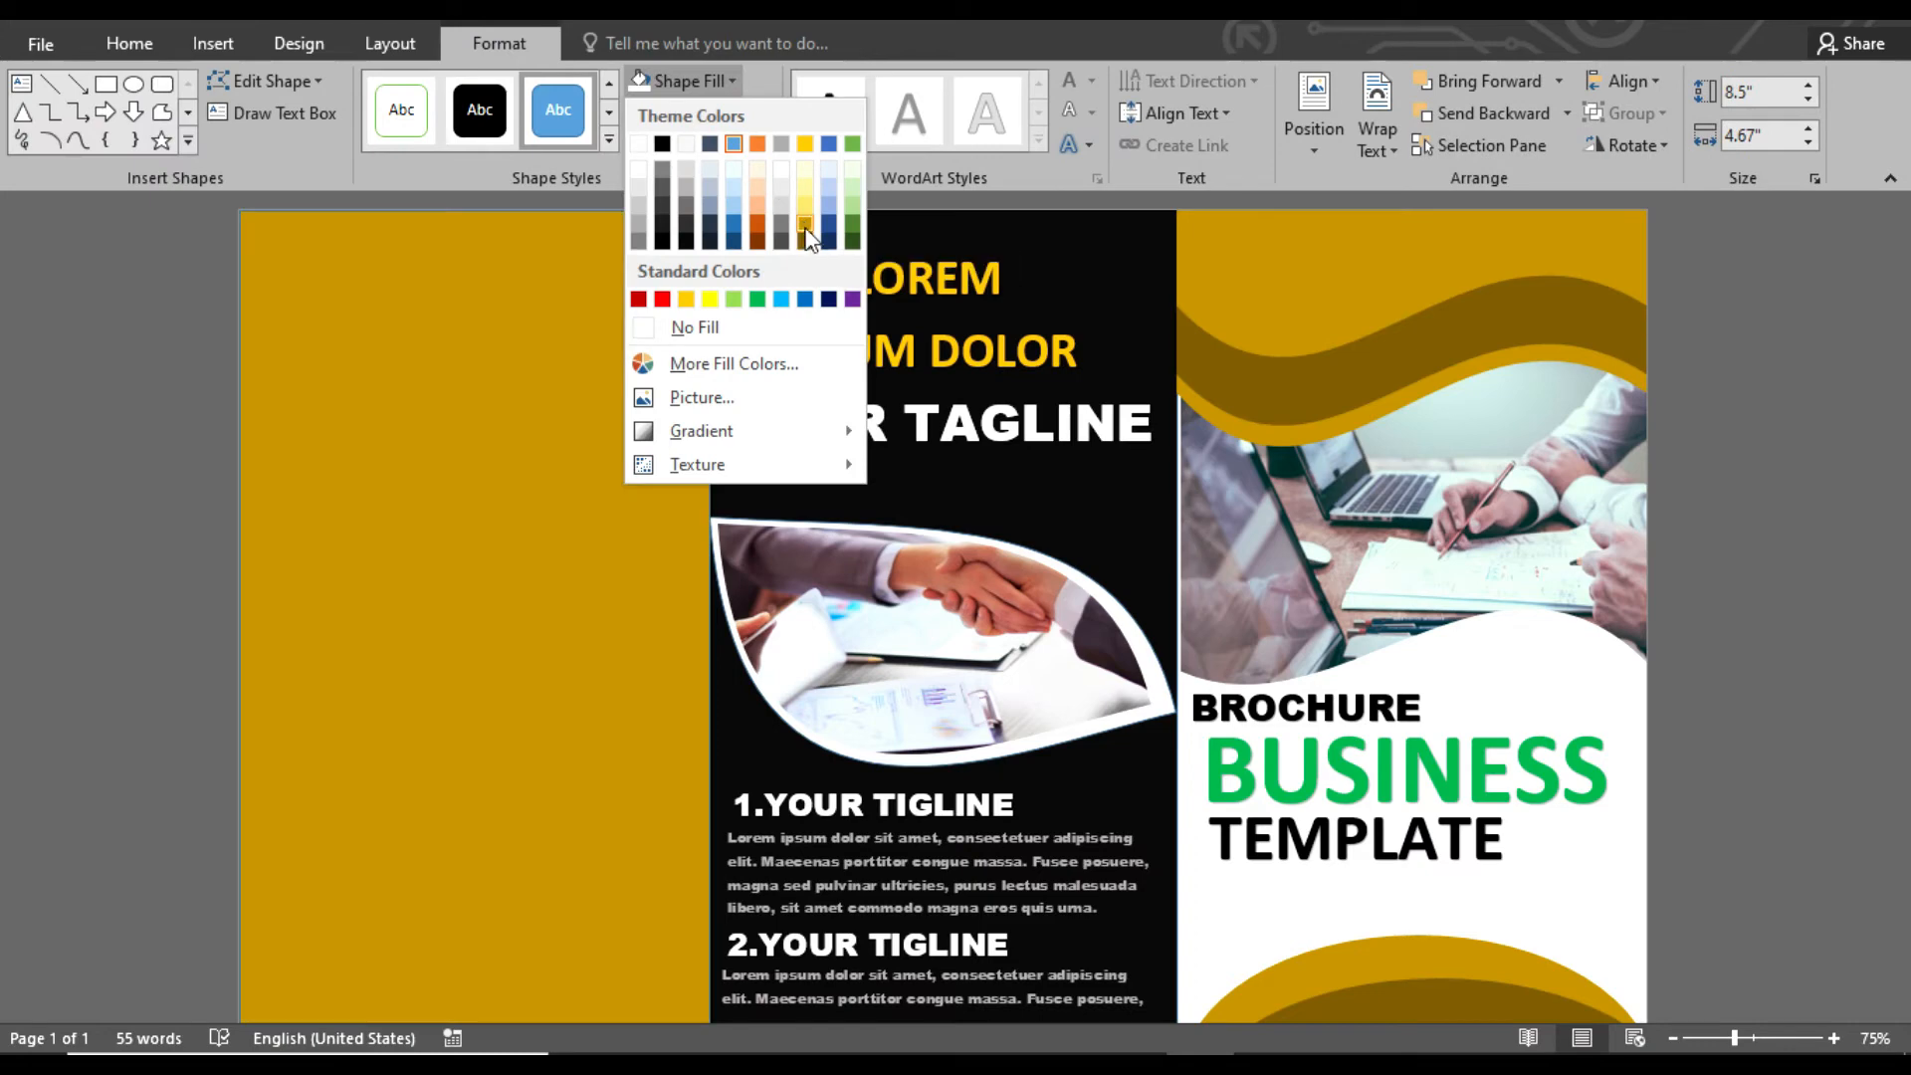
left_click(806, 242)
scroll(1774, 666, "down", 1)
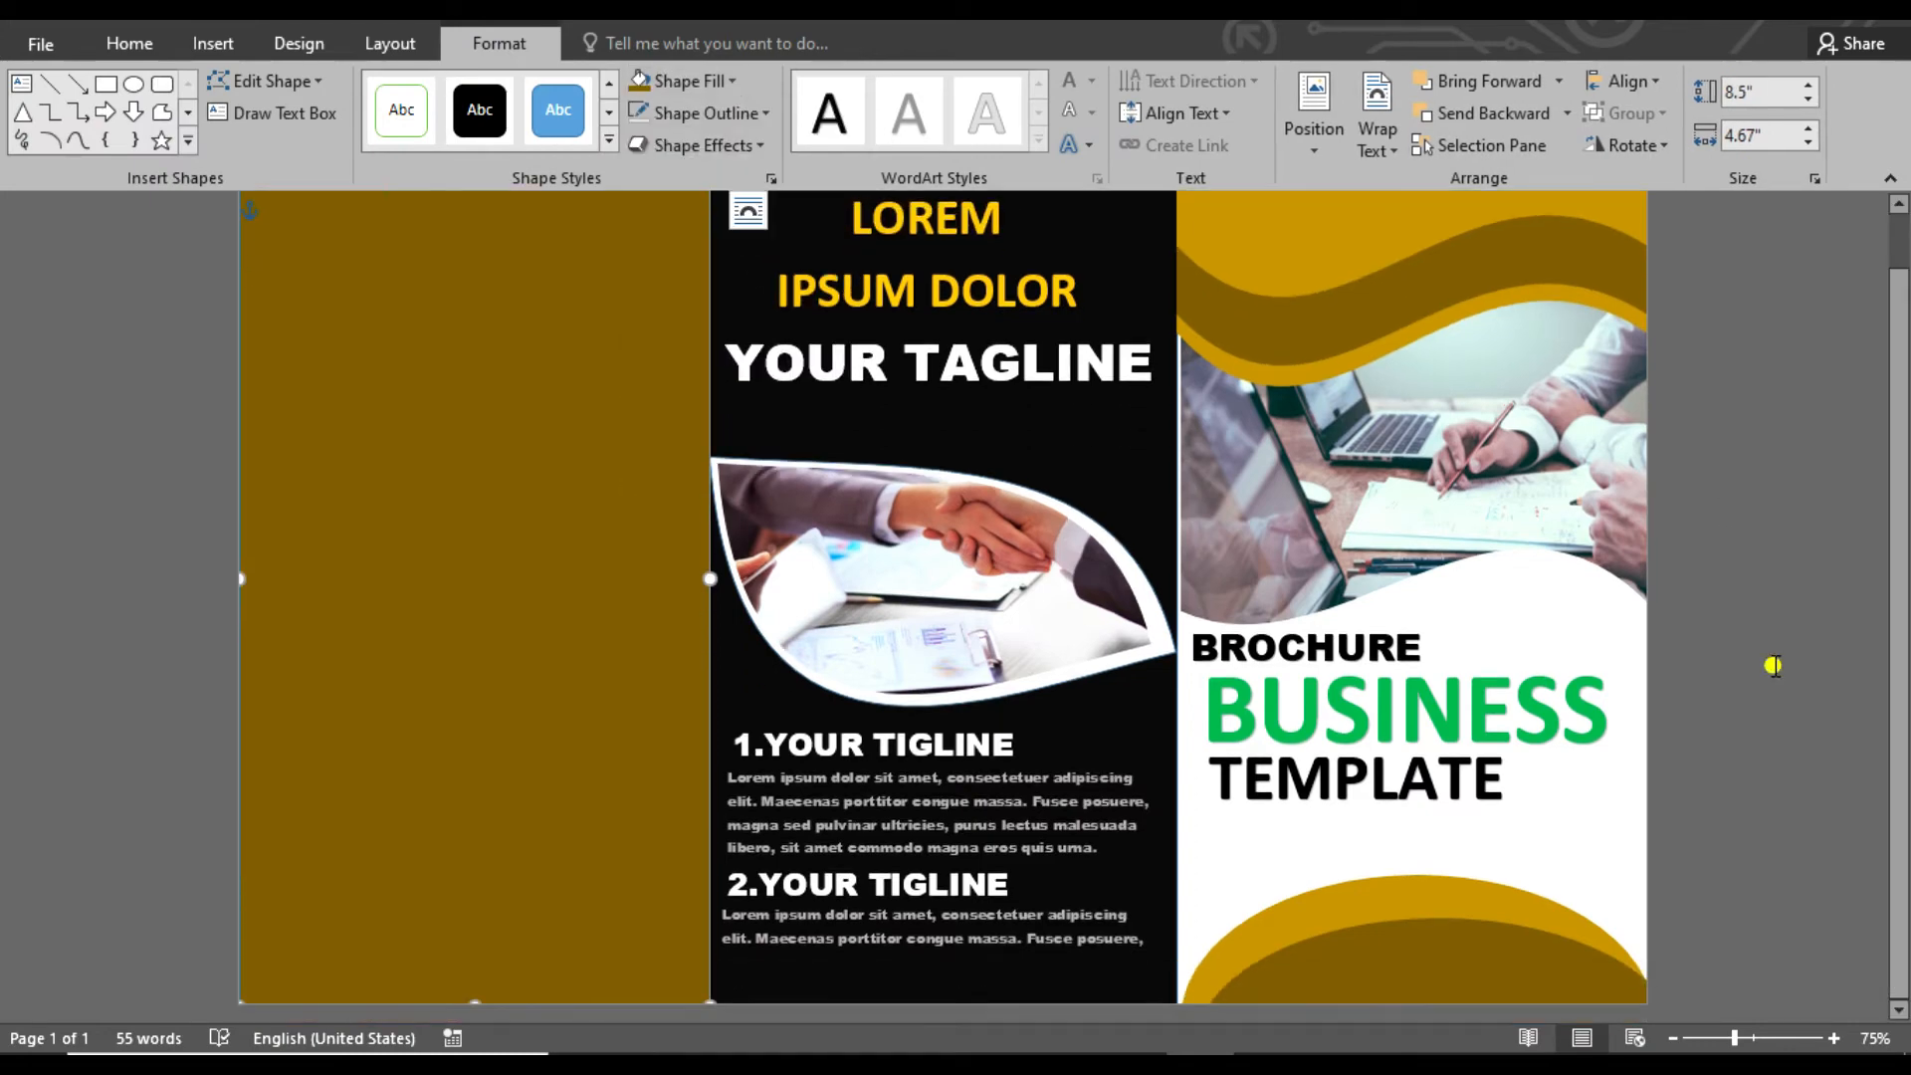
left_click(697, 112)
left_click(661, 351)
Draw a tilted ellipse about 6.14 in high and 3.81 in wide over the dark gold panel's lower-left corner and fill it white
left_click(133, 83)
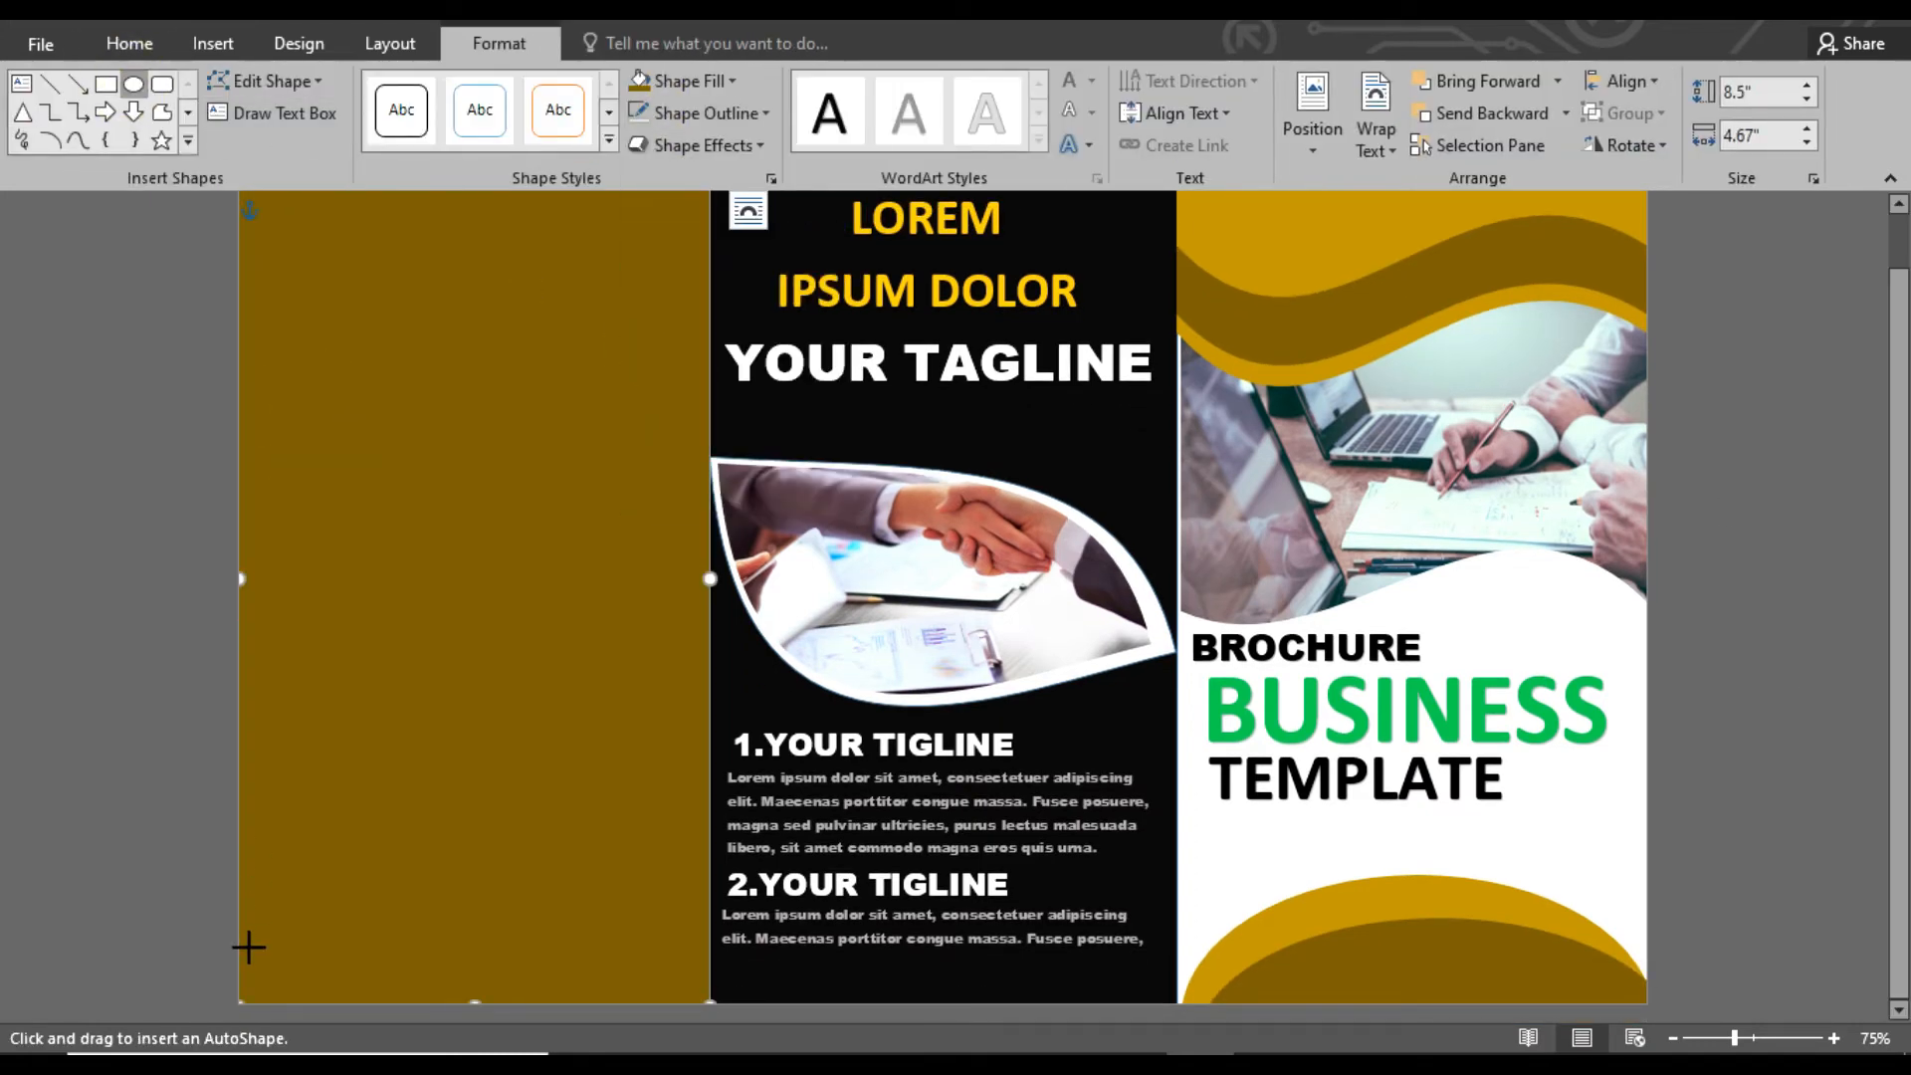
left_click_drag(240, 974, 525, 554)
left_click_drag(388, 512, 600, 805)
left_click_drag(670, 733, 730, 733)
left_click_drag(474, 517, 487, 422)
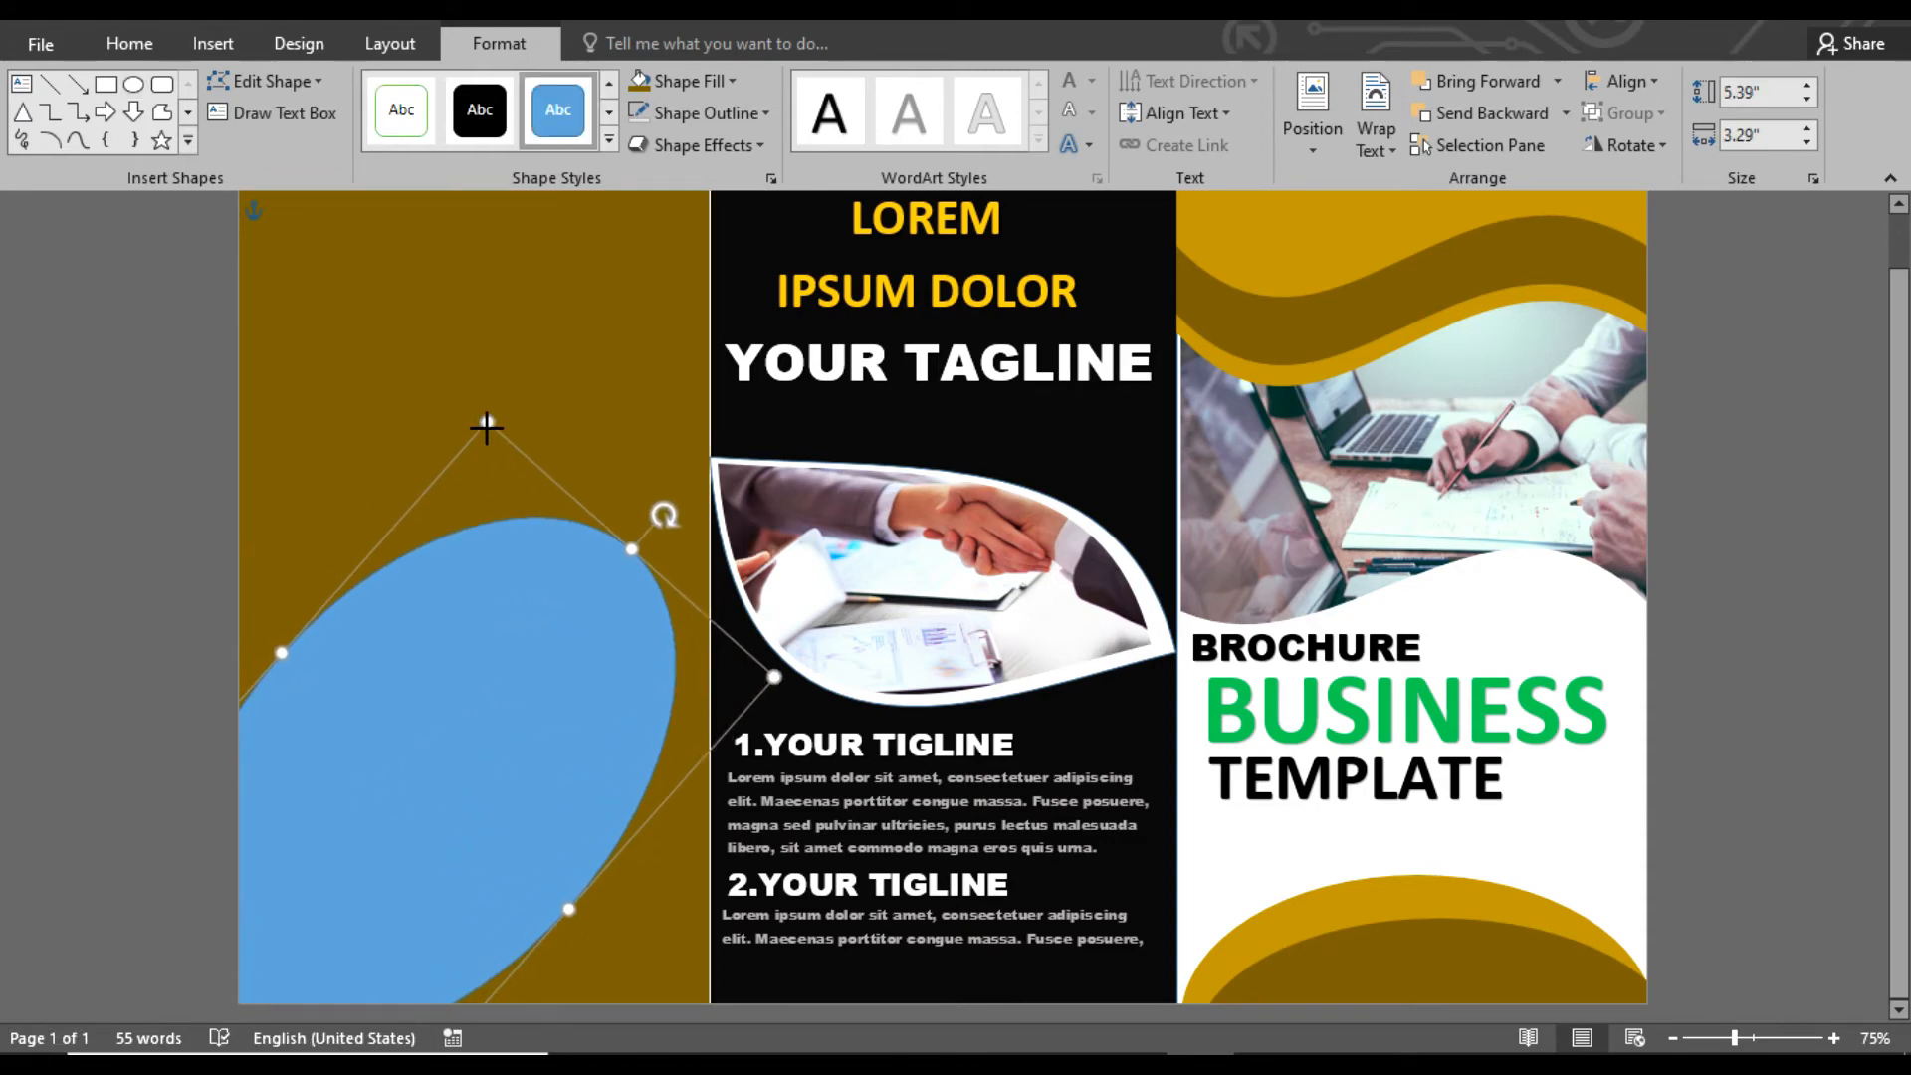
left_click(690, 82)
left_click(652, 134)
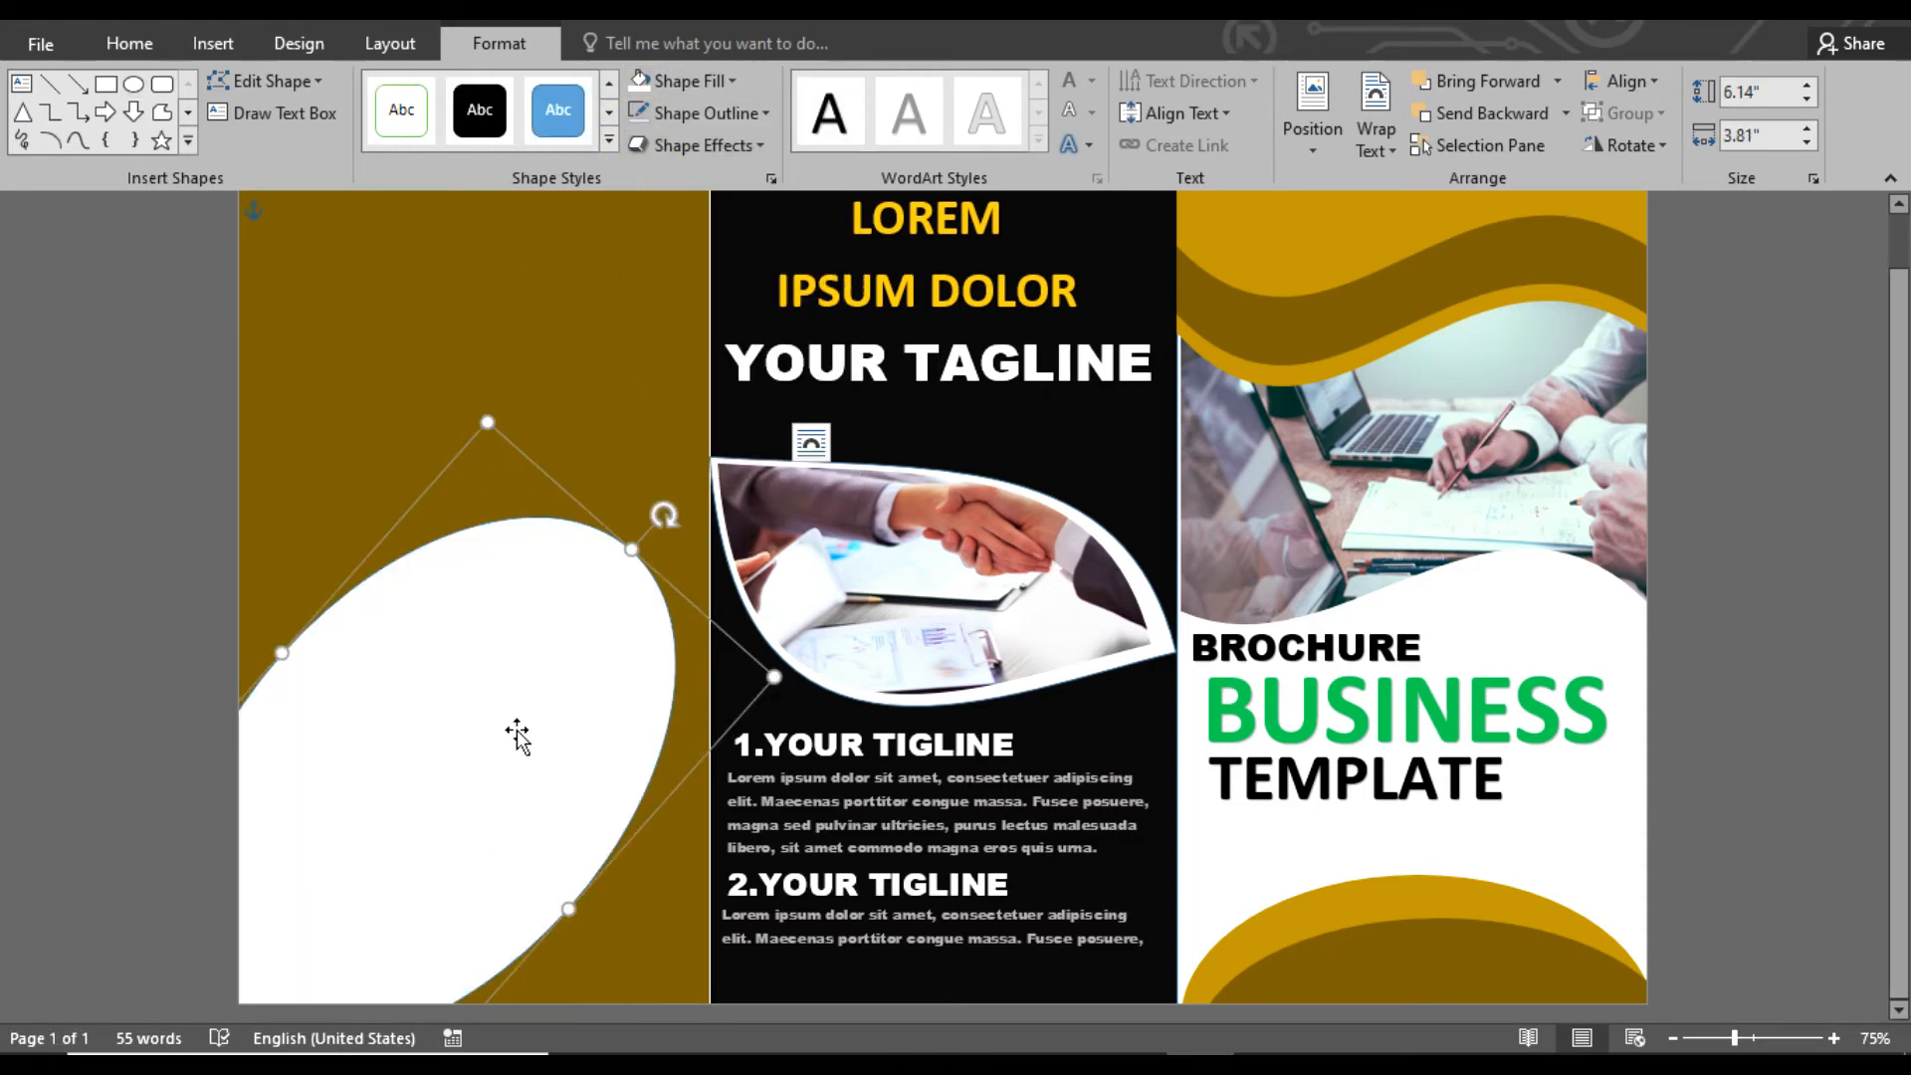
Add two offset copies of the white ellipse, each slightly further down and left, filling the middle one golden yellow and the front one black
left_click_drag(516, 733, 481, 733)
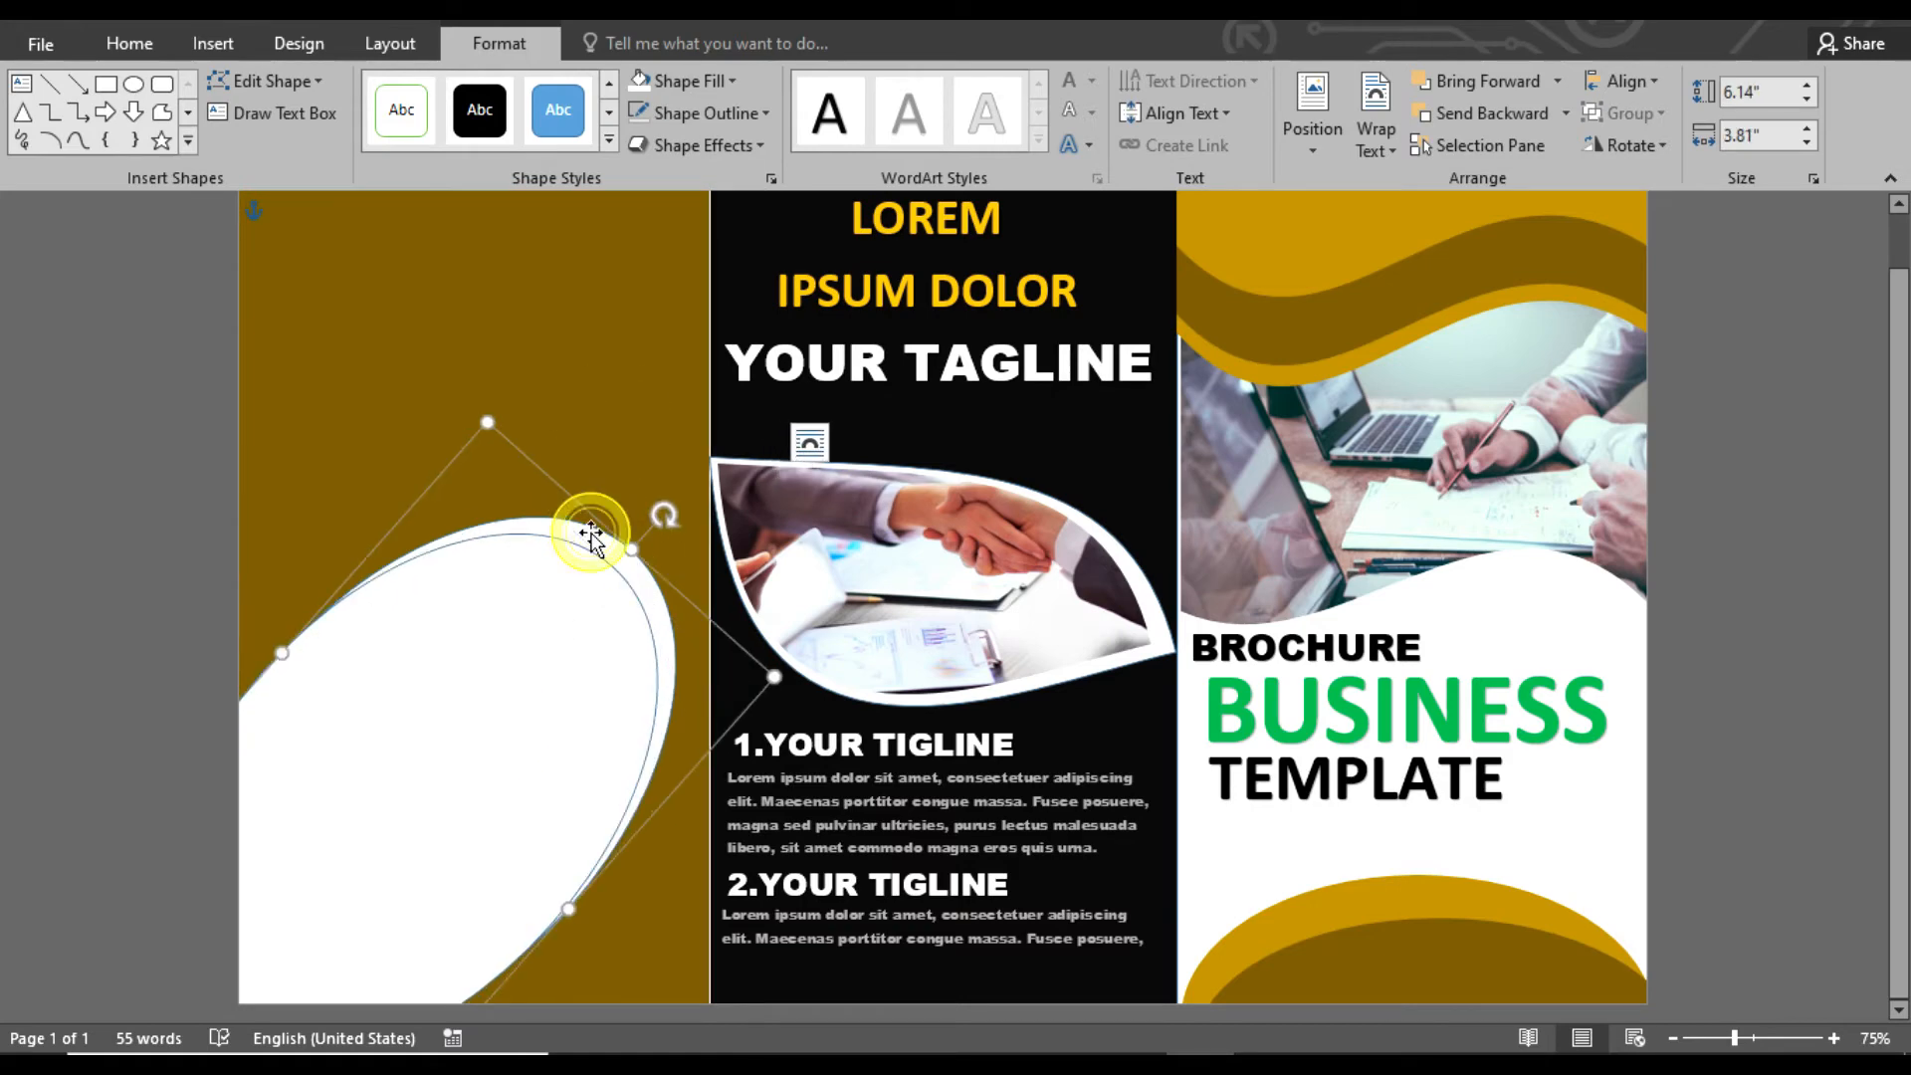
left_click(733, 80)
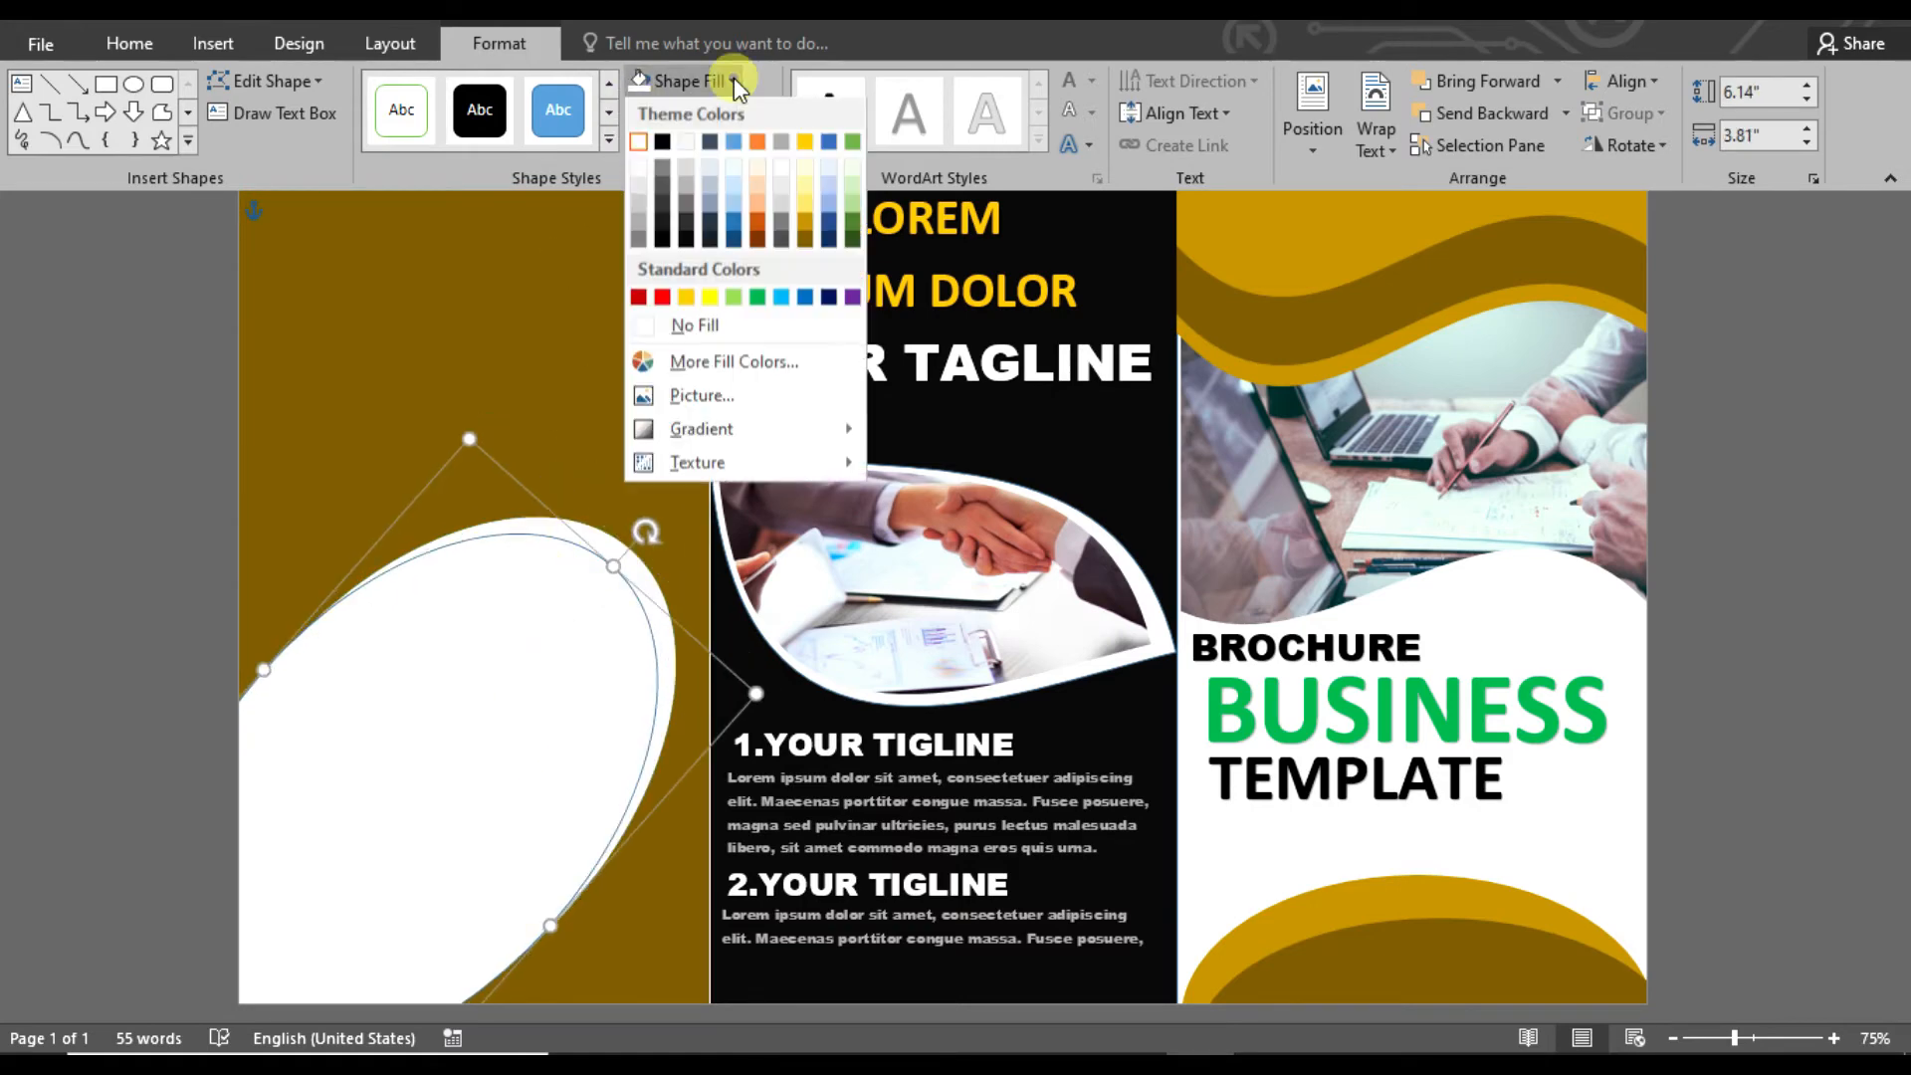
left_click(686, 296)
left_click(588, 682)
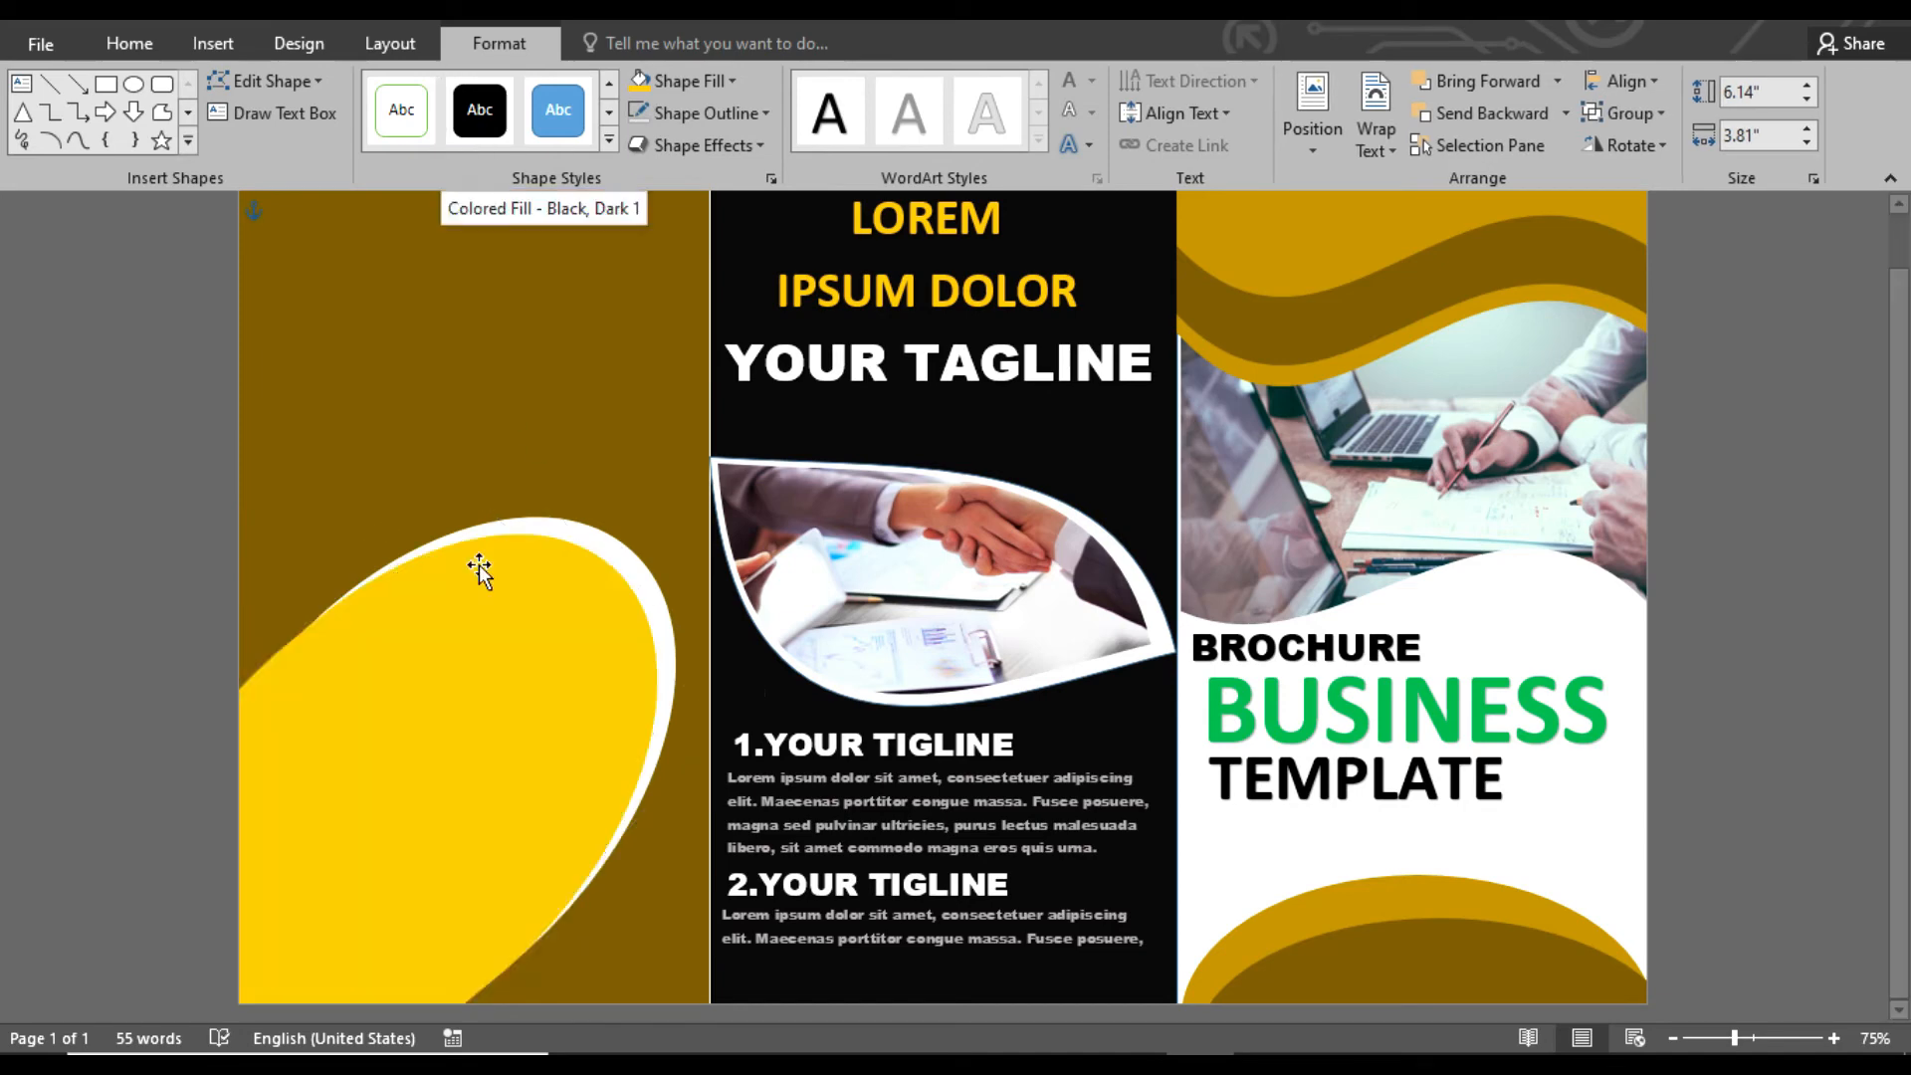
left_click(480, 110)
Fill the black ellipse with a photo of hands signing a clipboard document, found by searching Bing images for BUSINESS
left_click(213, 44)
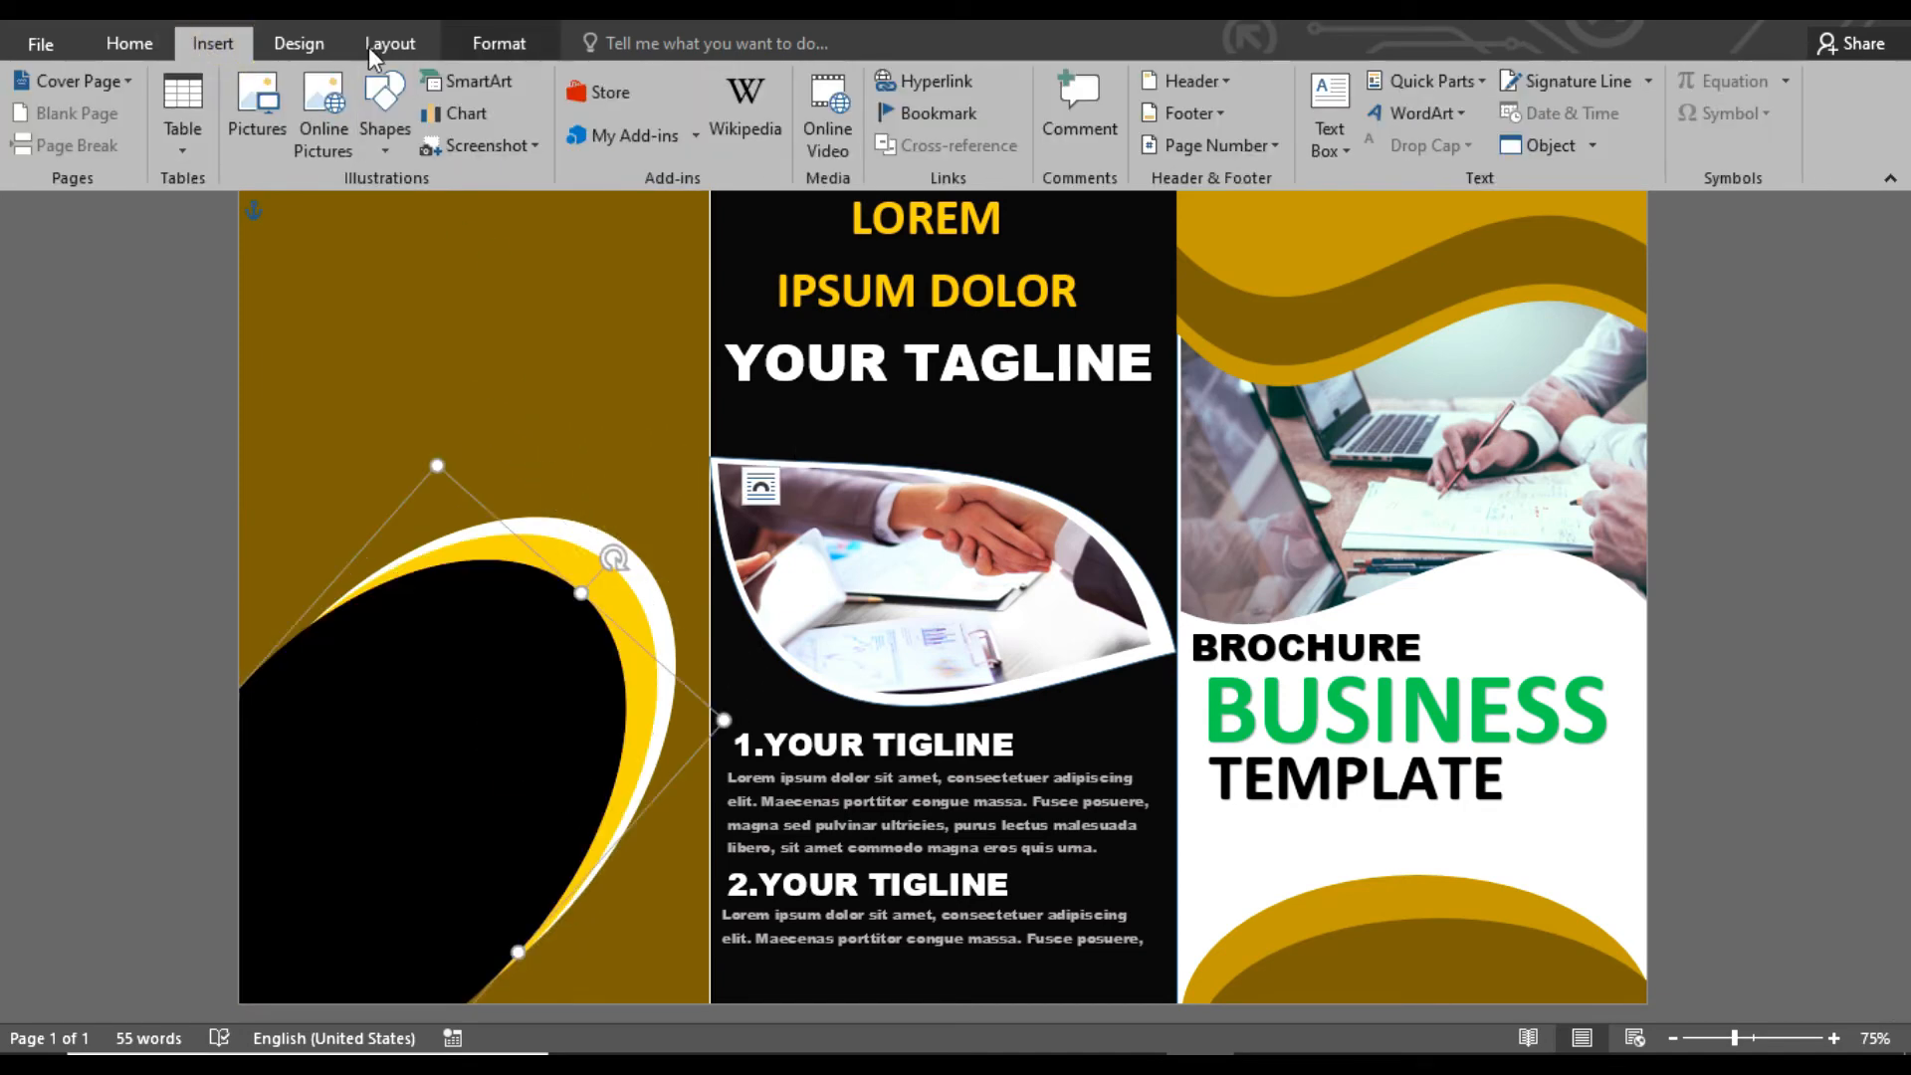
left_click(499, 43)
left_click(702, 82)
left_click(702, 397)
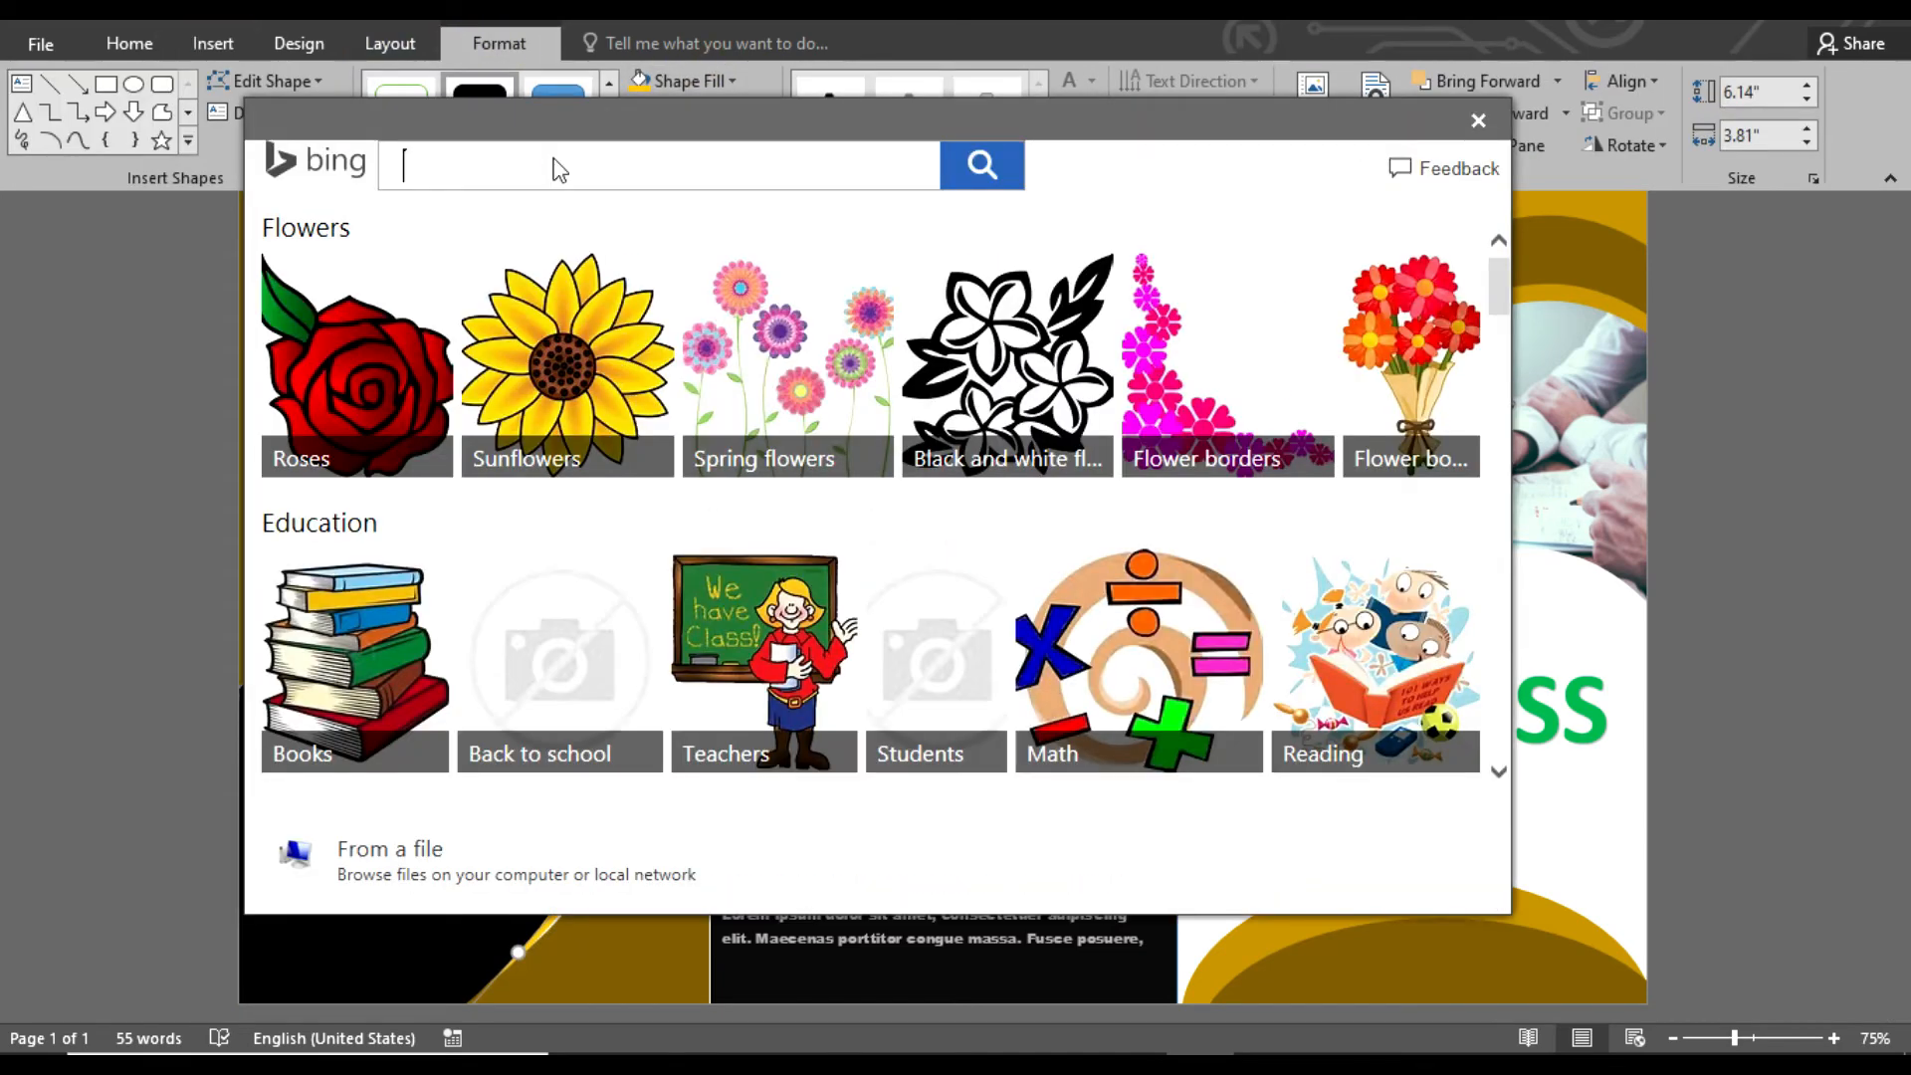
type("BUSINESS")
key("Return")
scroll(1491, 380, "down", 15)
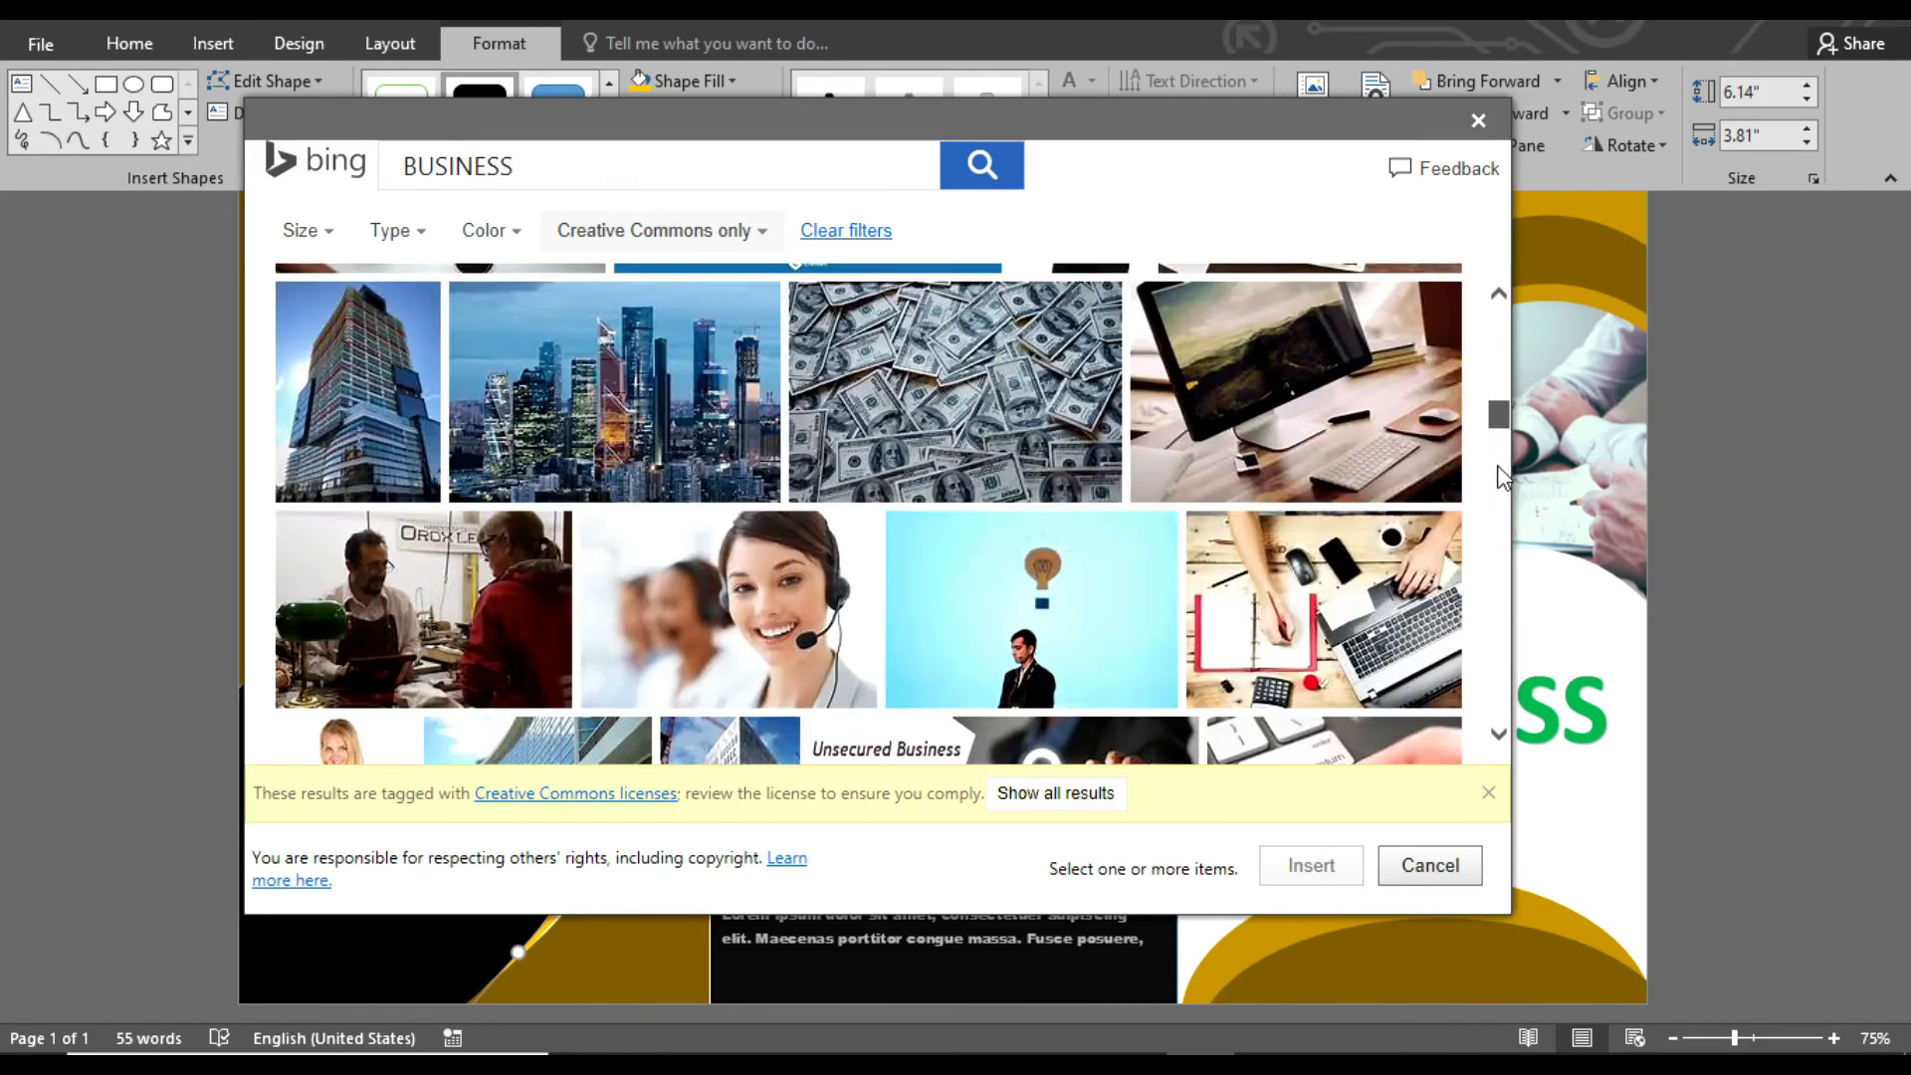
scroll(1501, 512, "down", 10)
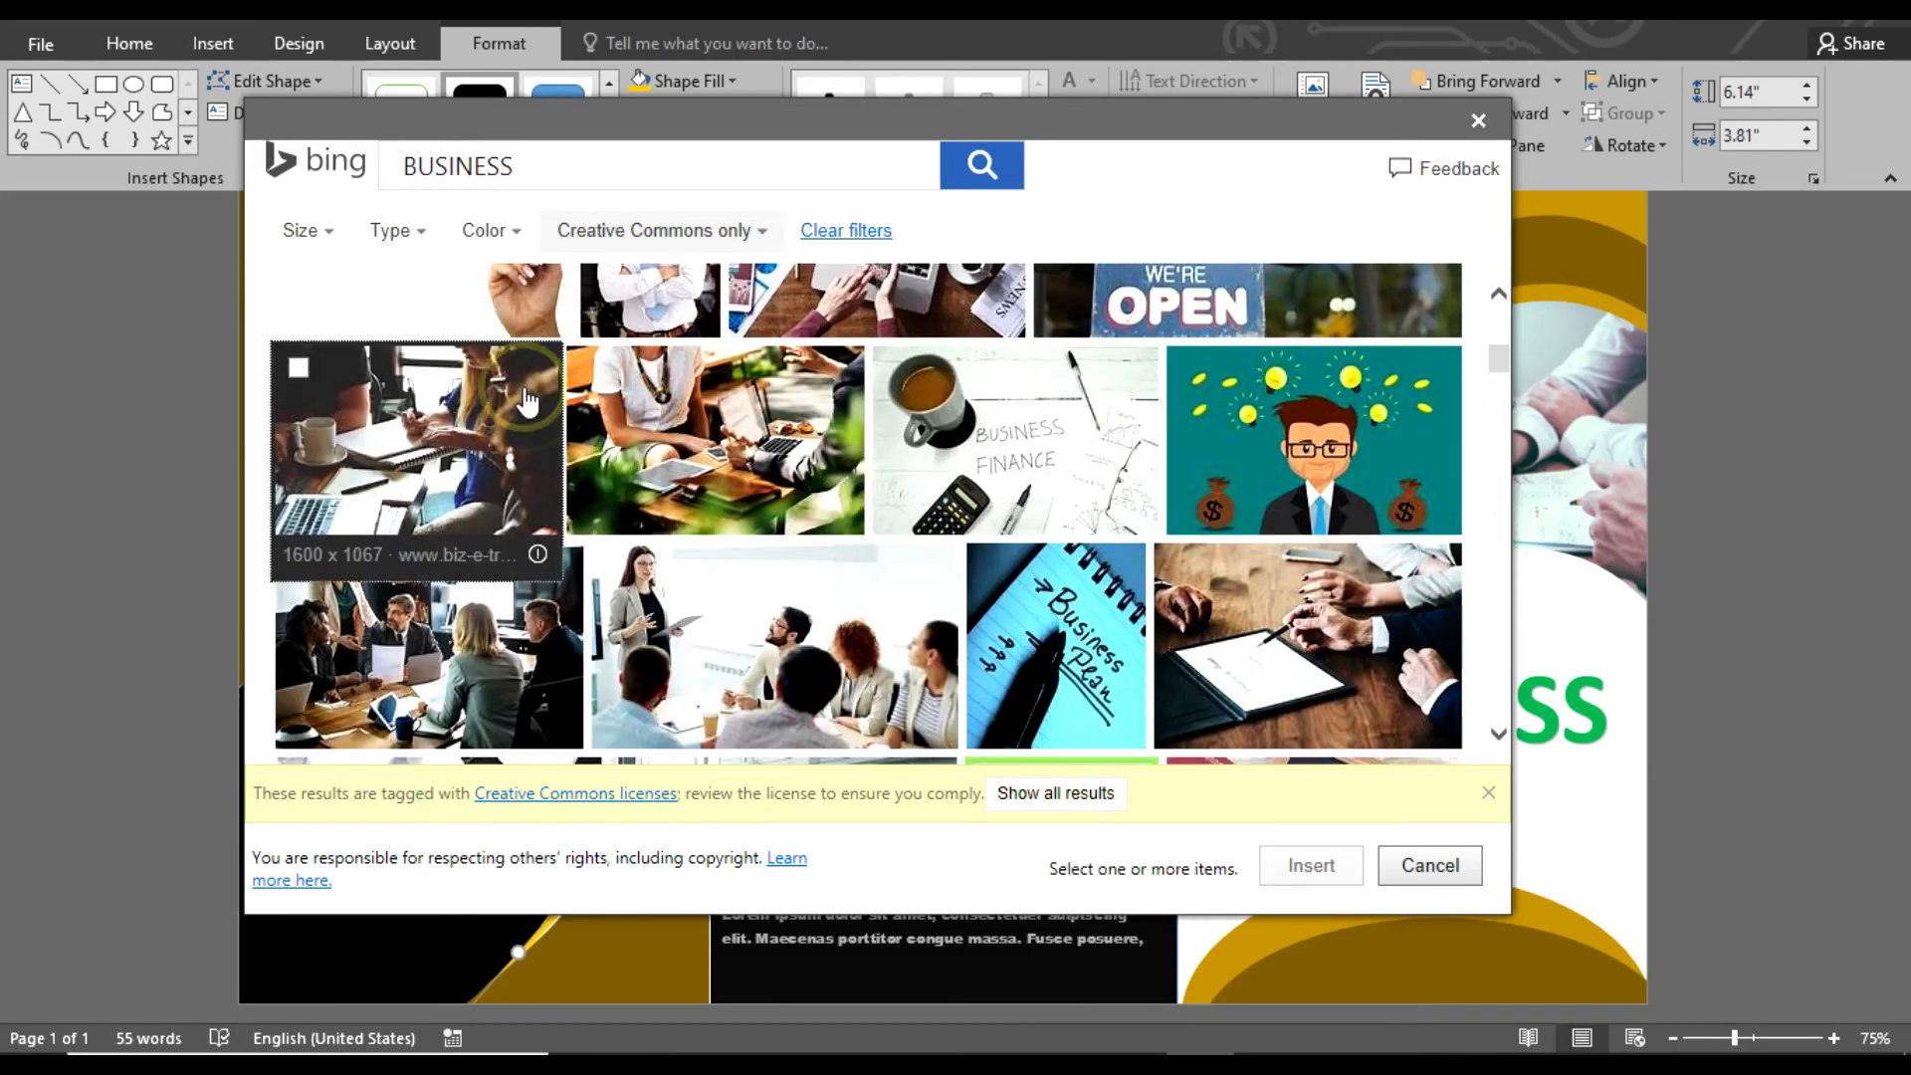
left_click(527, 401)
left_click(1274, 858)
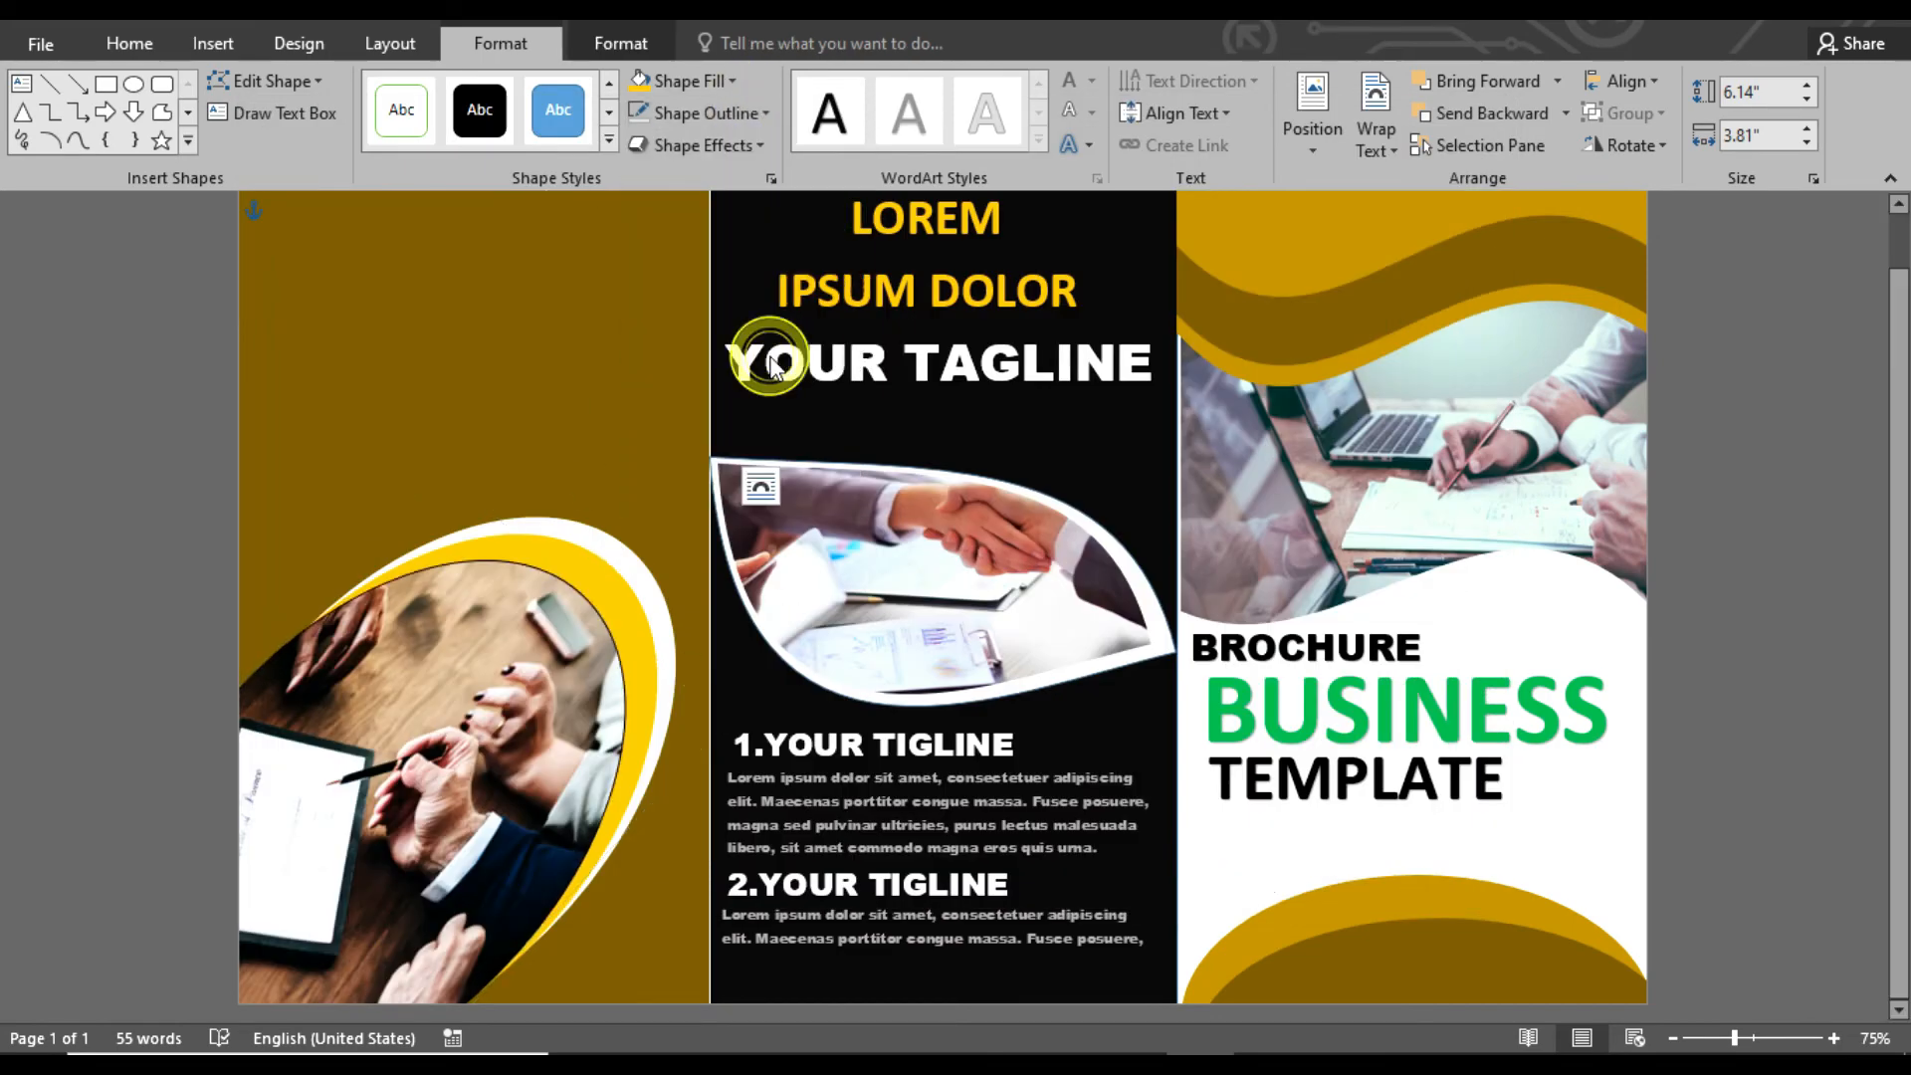
Apply picture corrections to the ellipse photo and the cover photo to adjust their brightness and contrast
left_click(184, 81)
left_click(1308, 483)
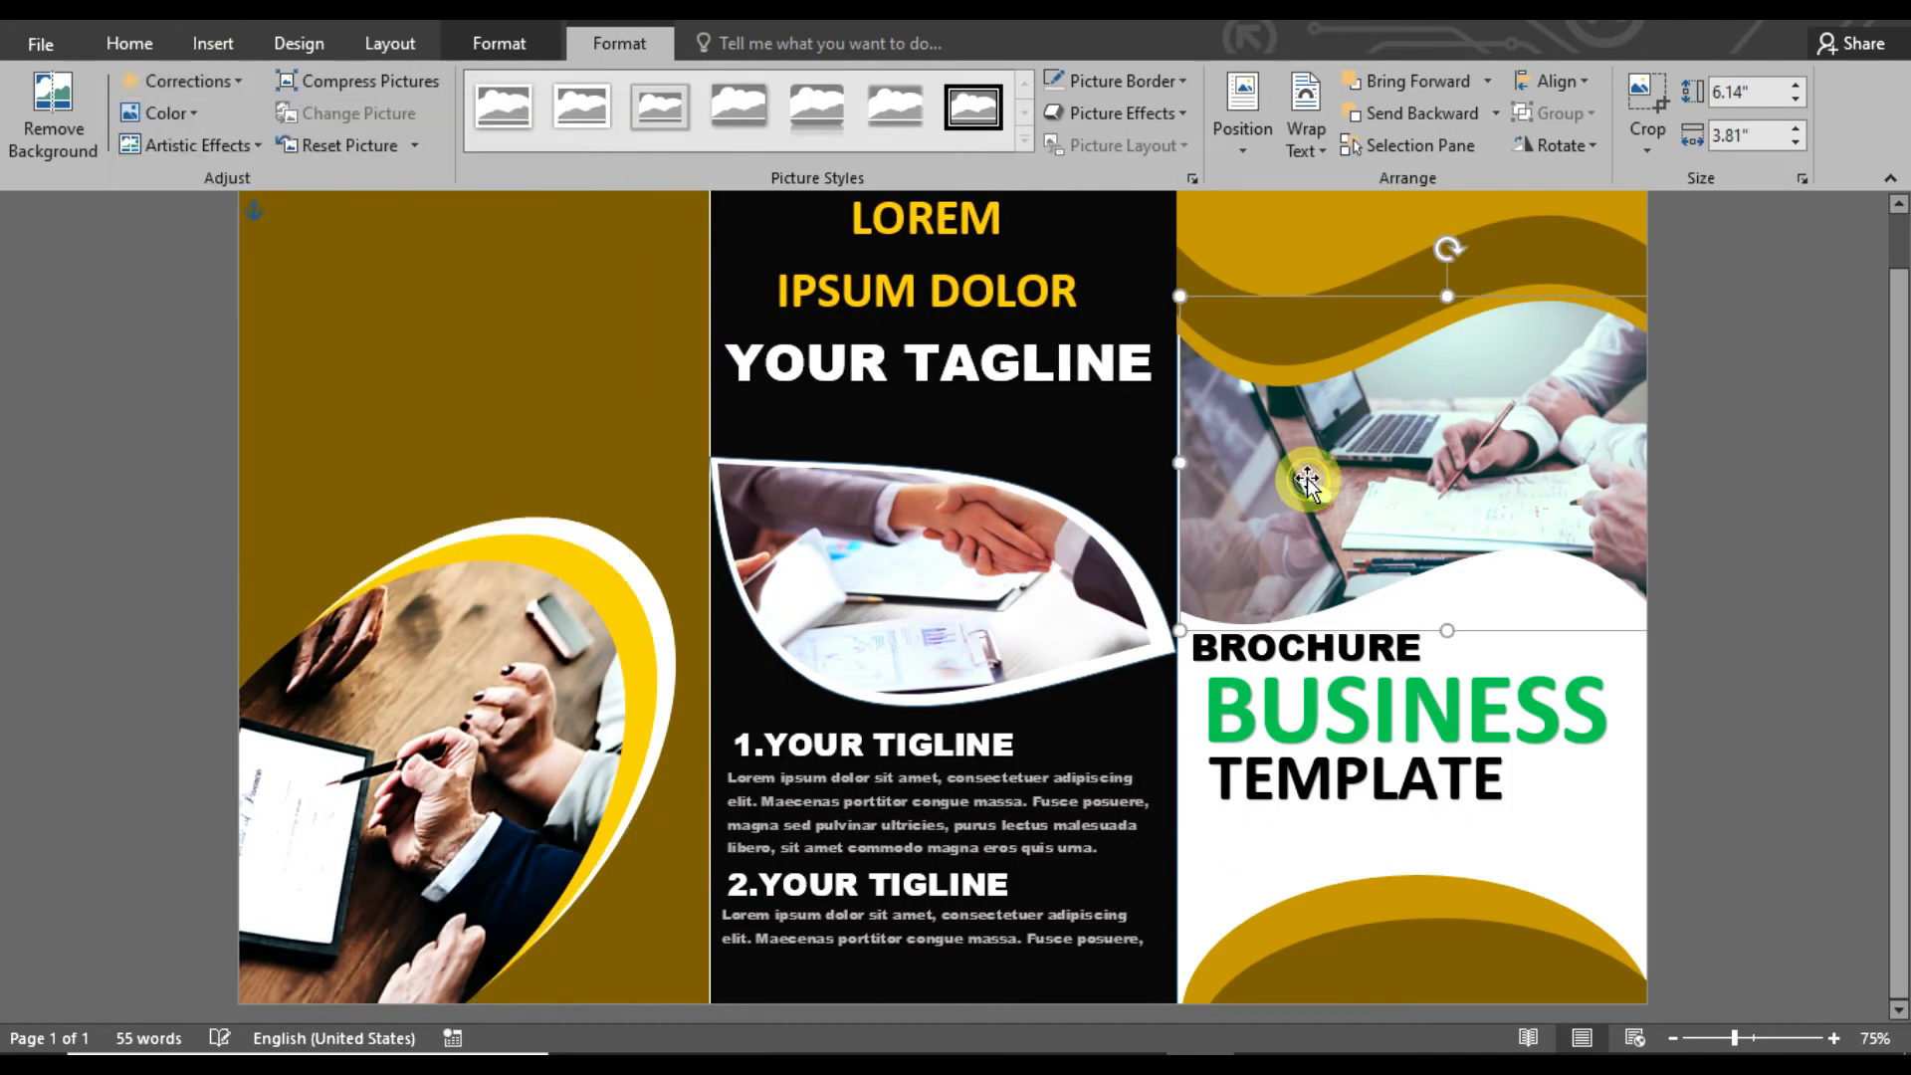
left_click(207, 80)
left_click(587, 163)
left_click(1782, 537)
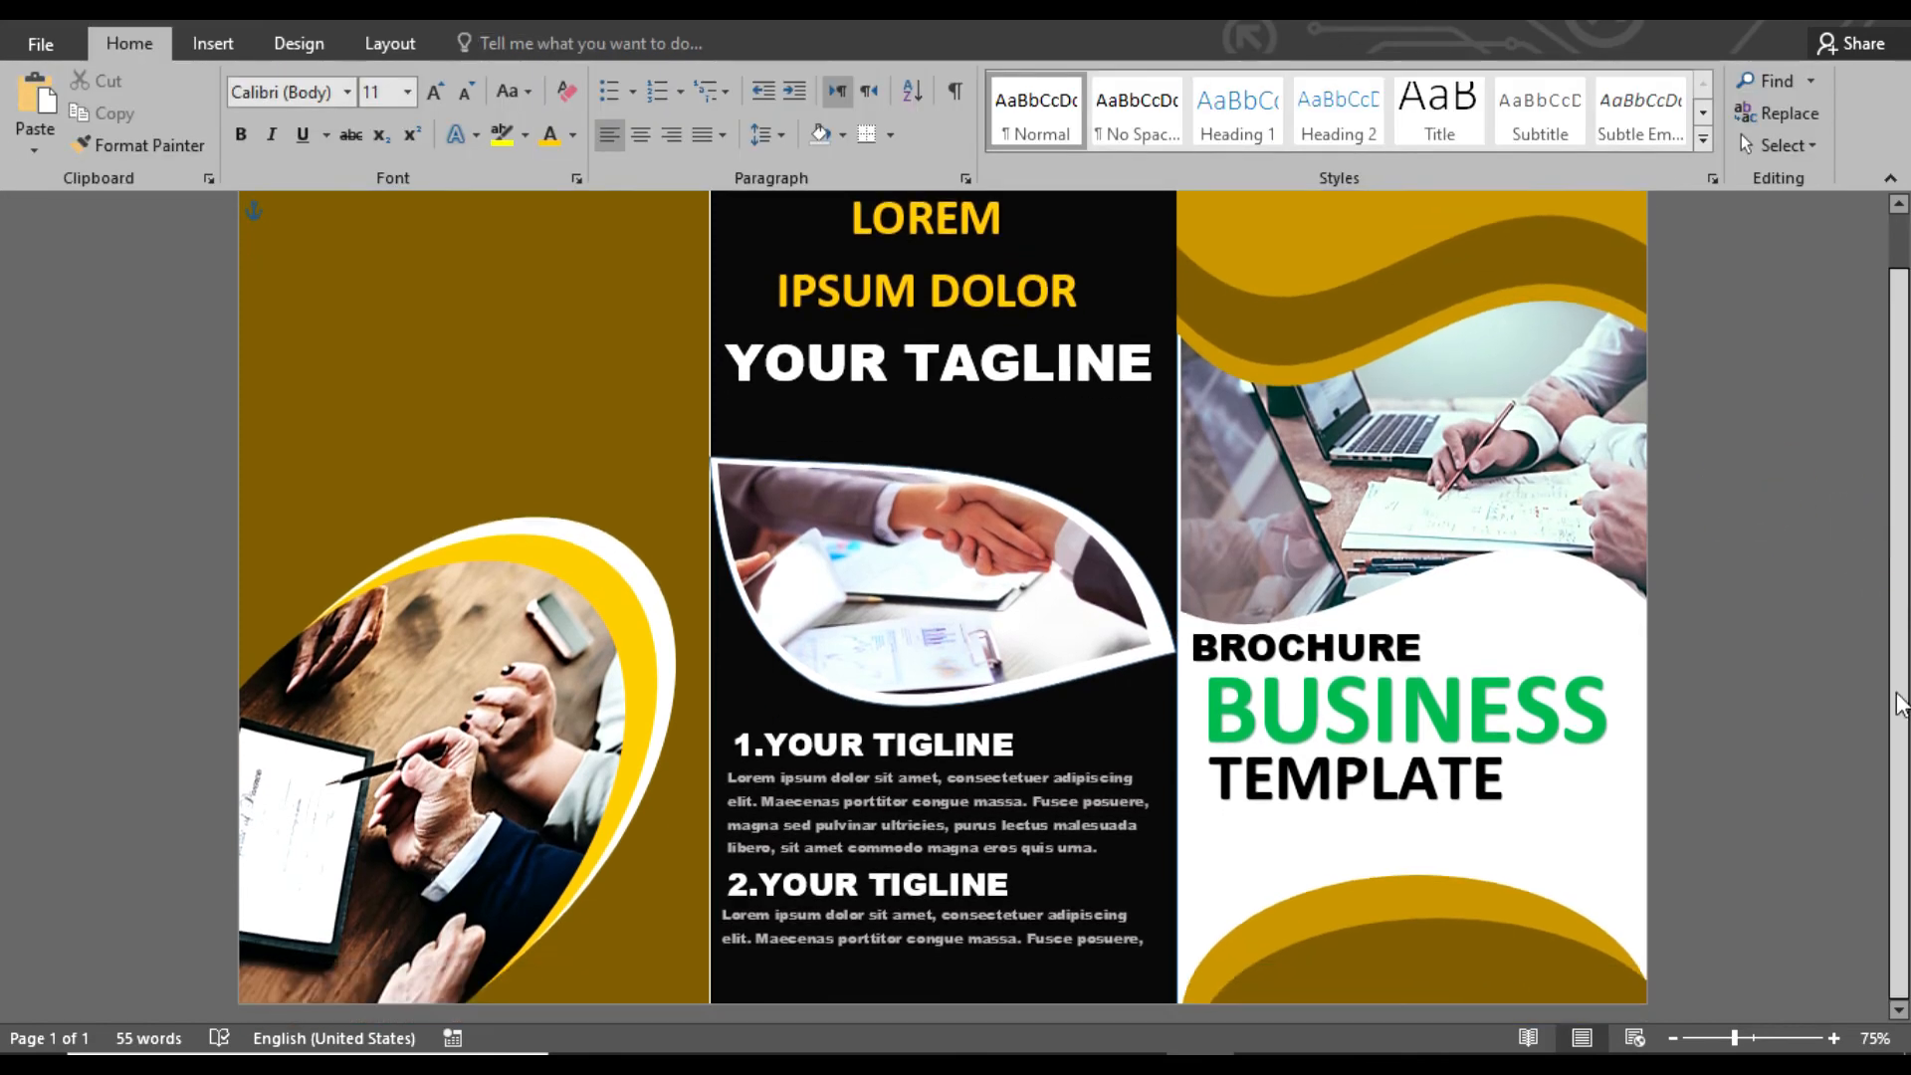
Add a black WordArt heading reading ABOUT and place it near the gold panel's upper-left corner
left_click_drag(1897, 704, 1898, 647)
left_click(213, 44)
left_click(1418, 113)
left_click(1401, 171)
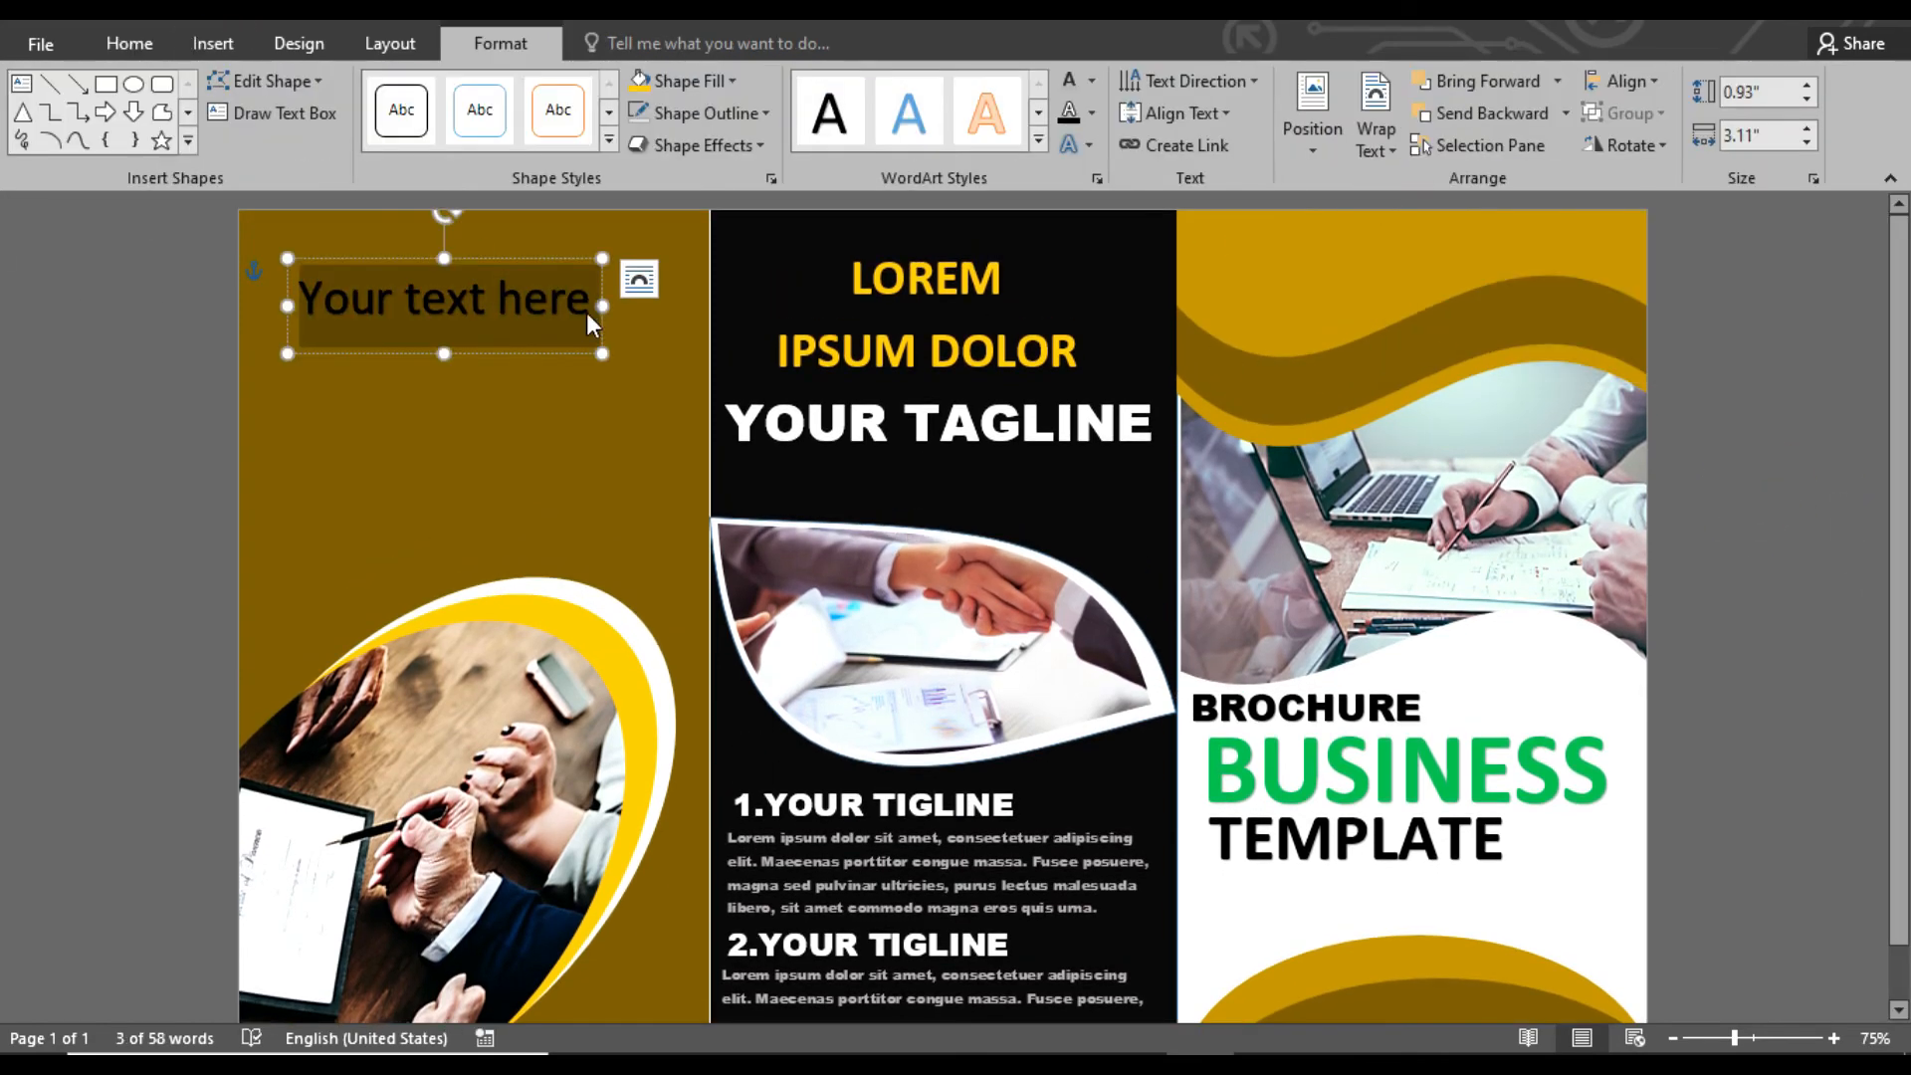
type("ABOUT")
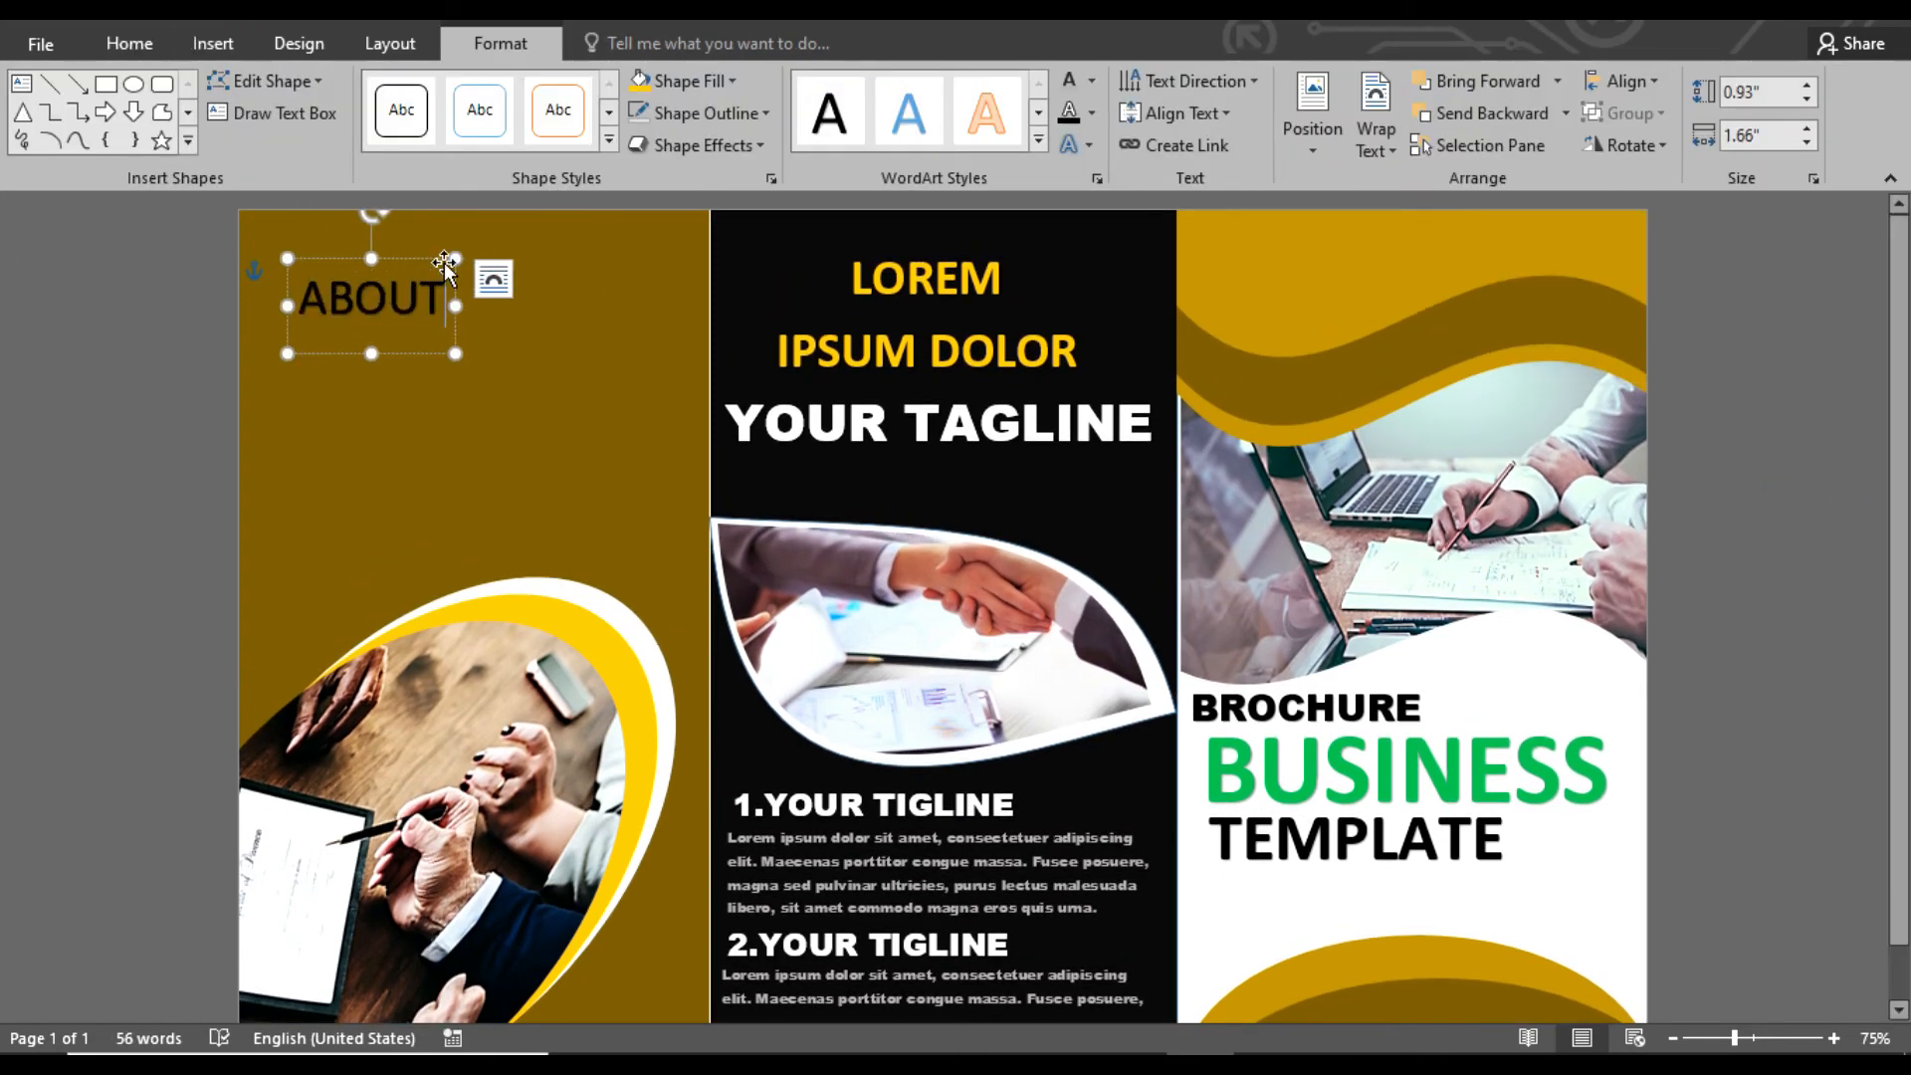
left_click_drag(443, 260, 418, 223)
Set the ABOUT heading in Arial Black and fill its text white
left_click(129, 44)
left_click(337, 85)
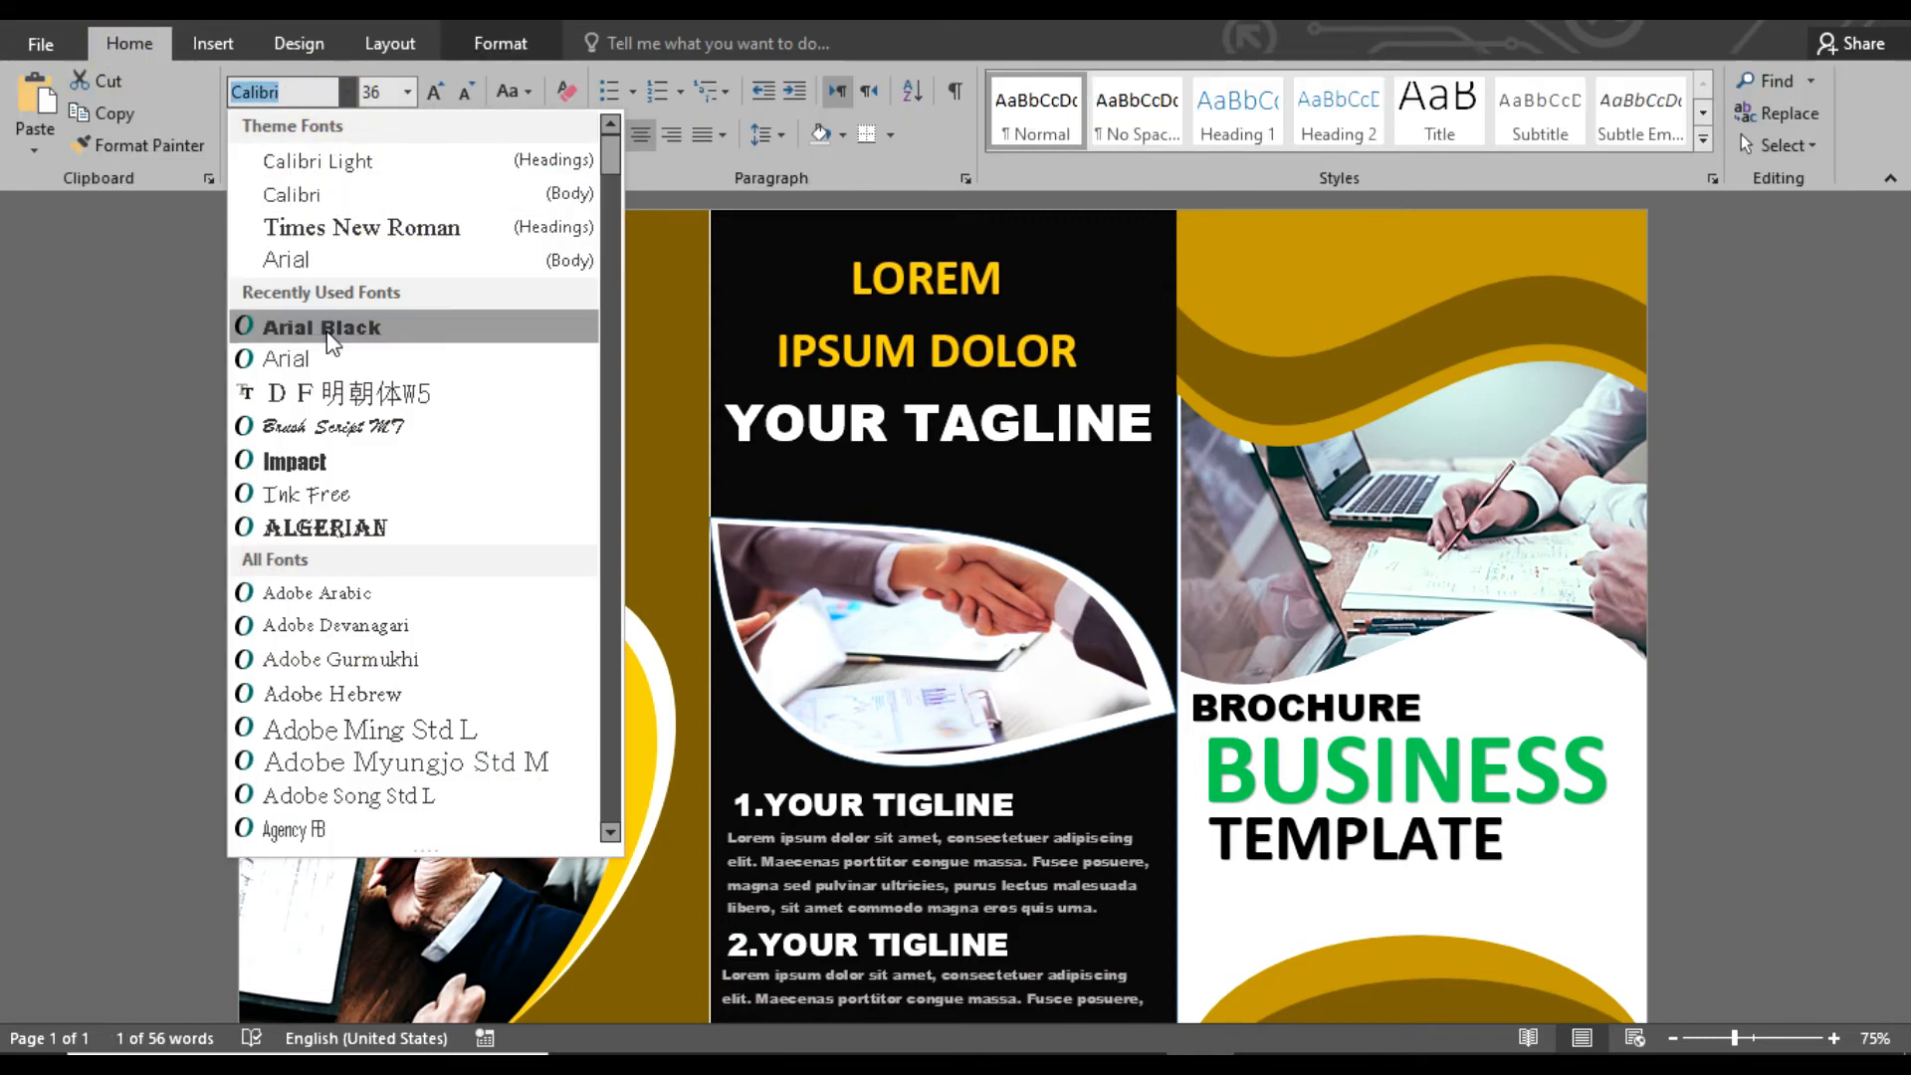
left_click(269, 320)
left_click(500, 44)
left_click(732, 80)
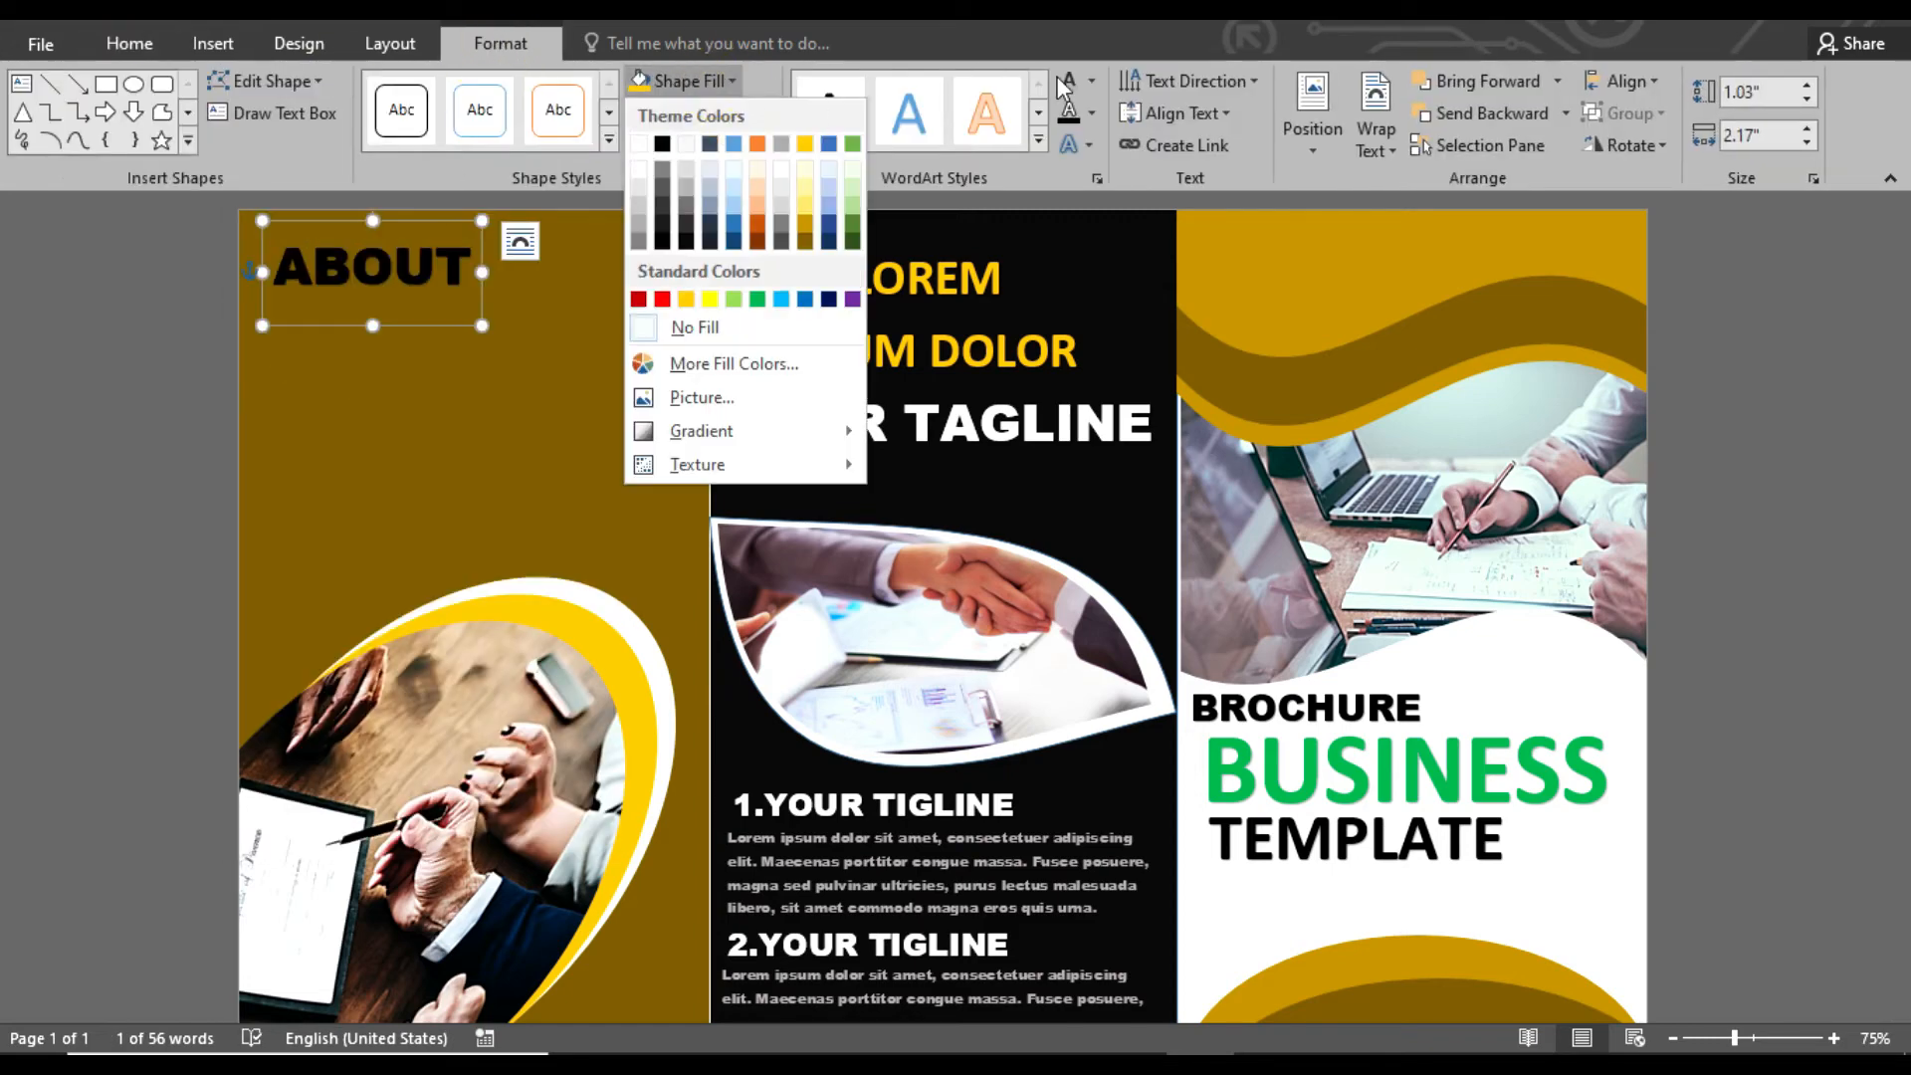
left_click(1091, 80)
left_click(1080, 167)
Duplicate the ABOUT heading directly below it, change the copy's text to CONTACT US and shift it slightly left
left_click_drag(438, 330, 434, 383)
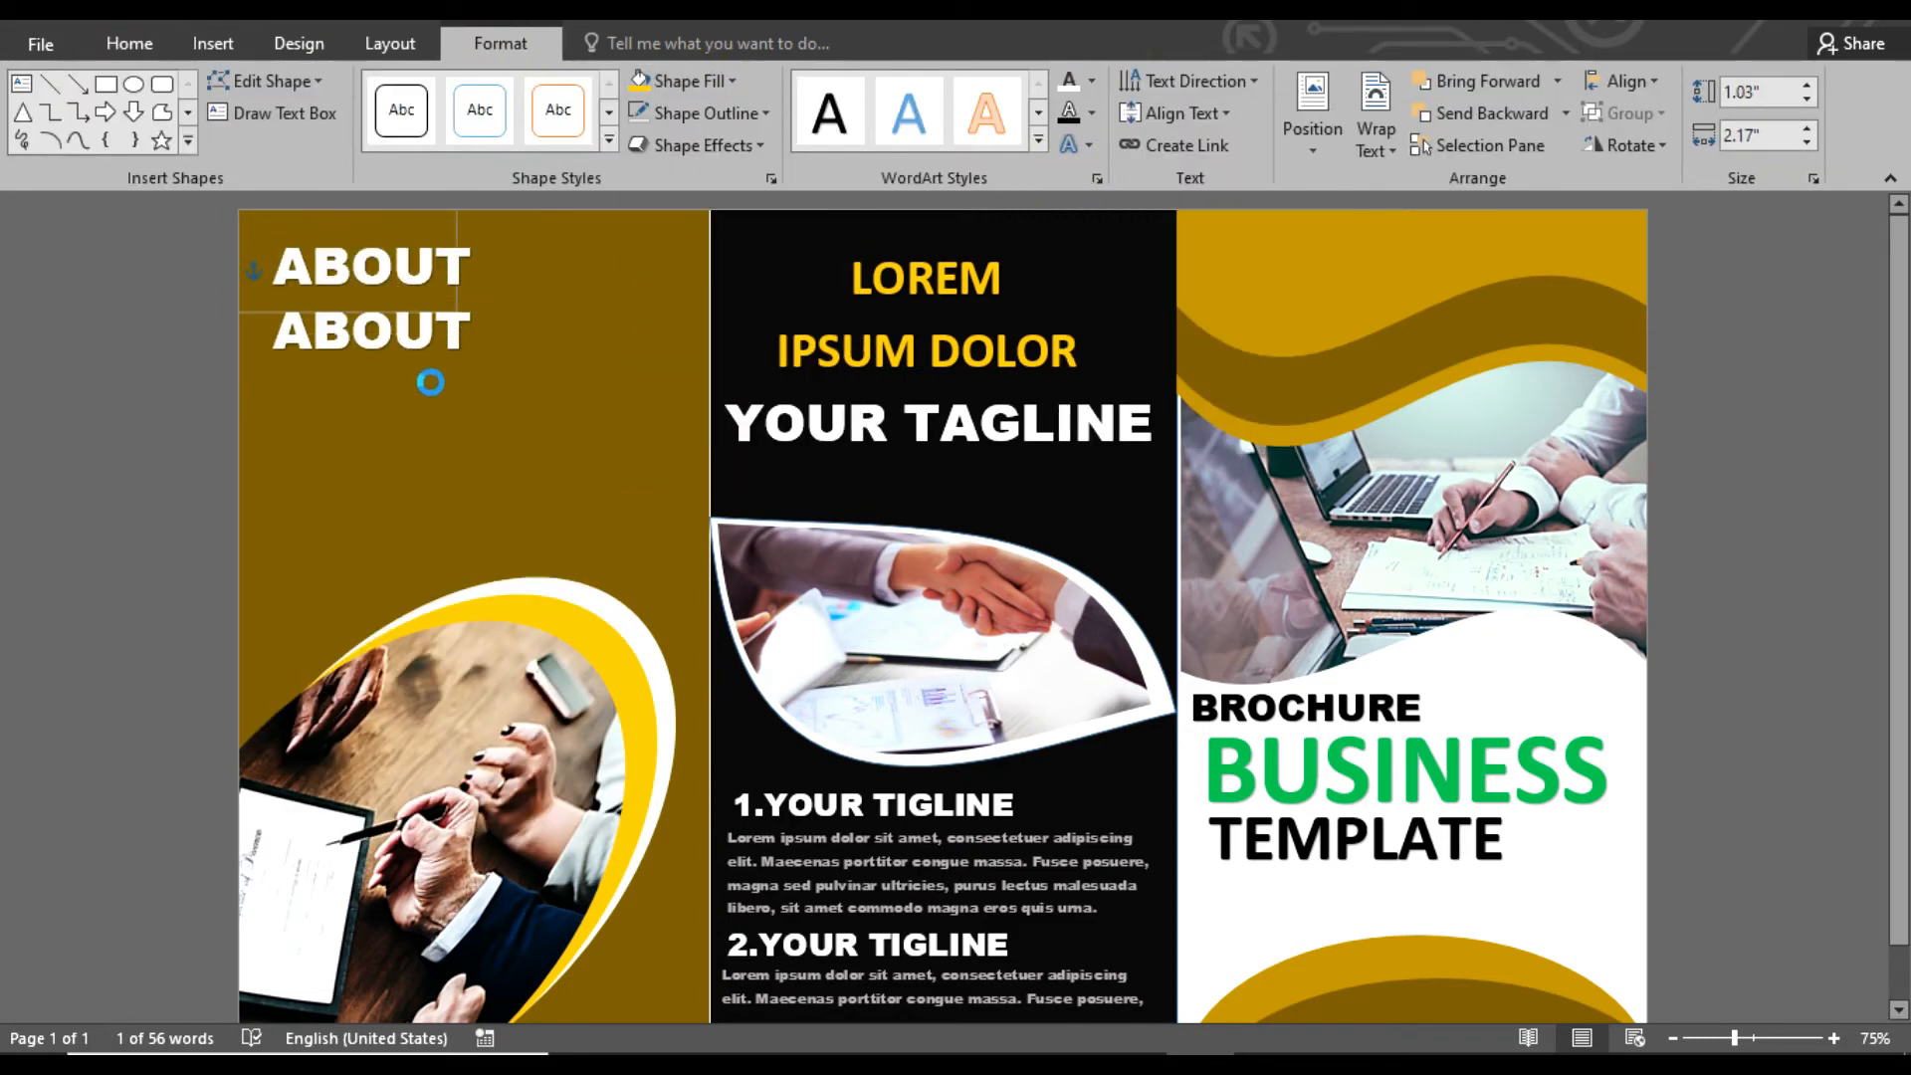
double_click(370, 328)
type("CON")
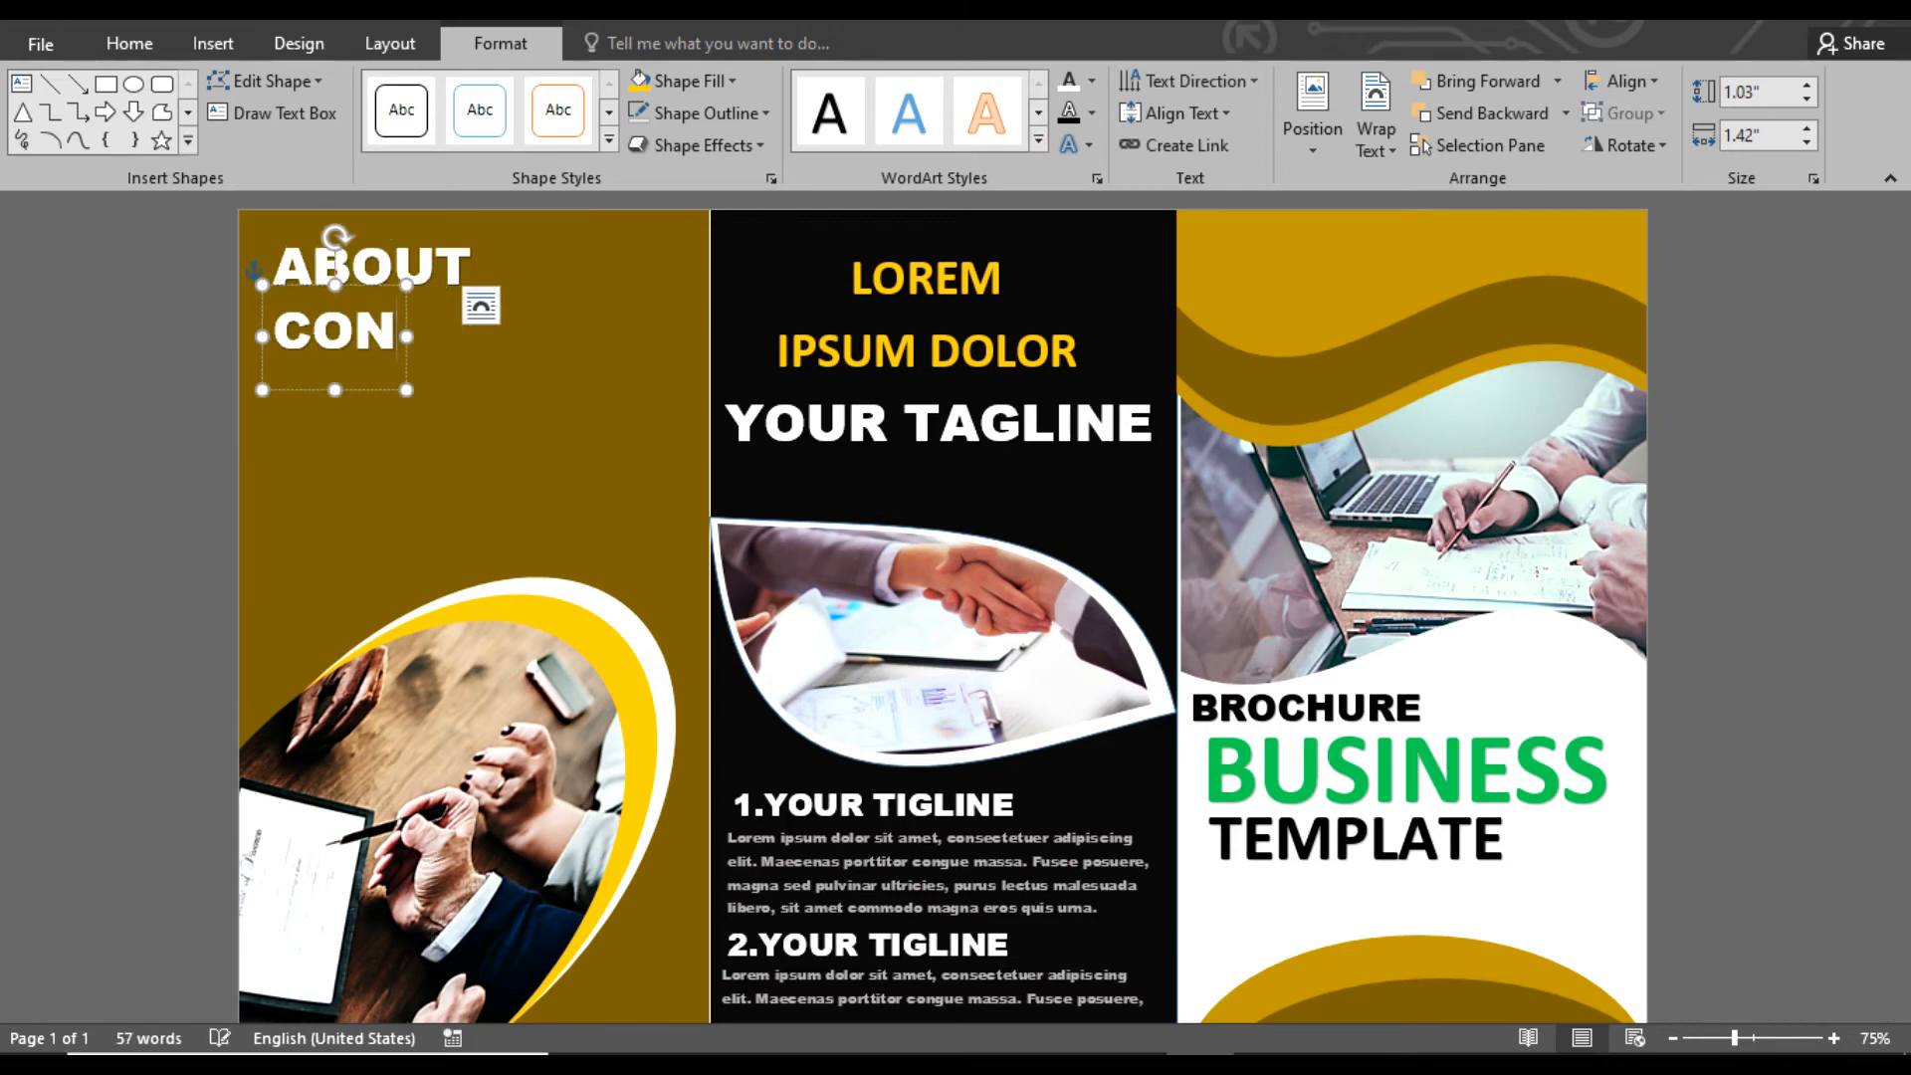
type("TACT US")
left_click_drag(496, 289, 487, 285)
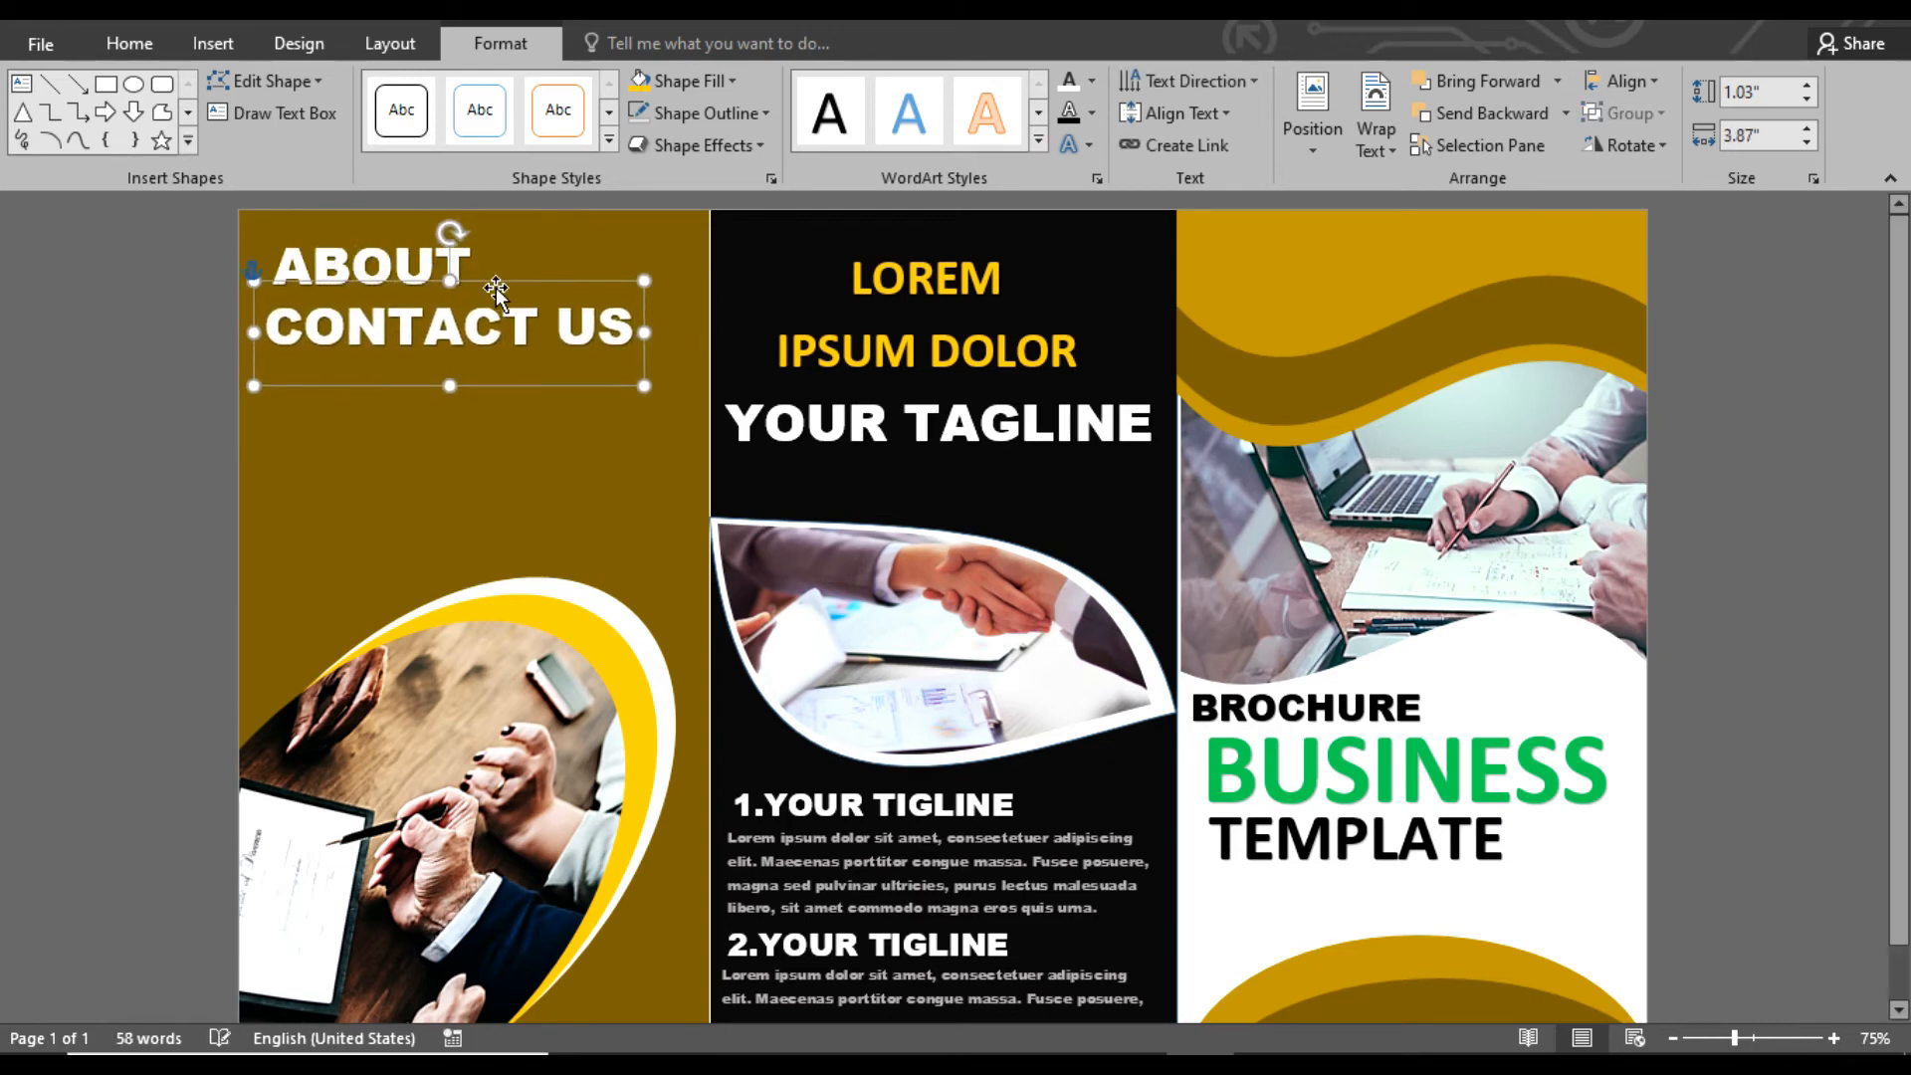
Draw a text box about 1.96 in high and 3.76 in wide below CONTACT US and enter address, phone, mobile, email and website lines
left_click(612, 419)
left_click(217, 51)
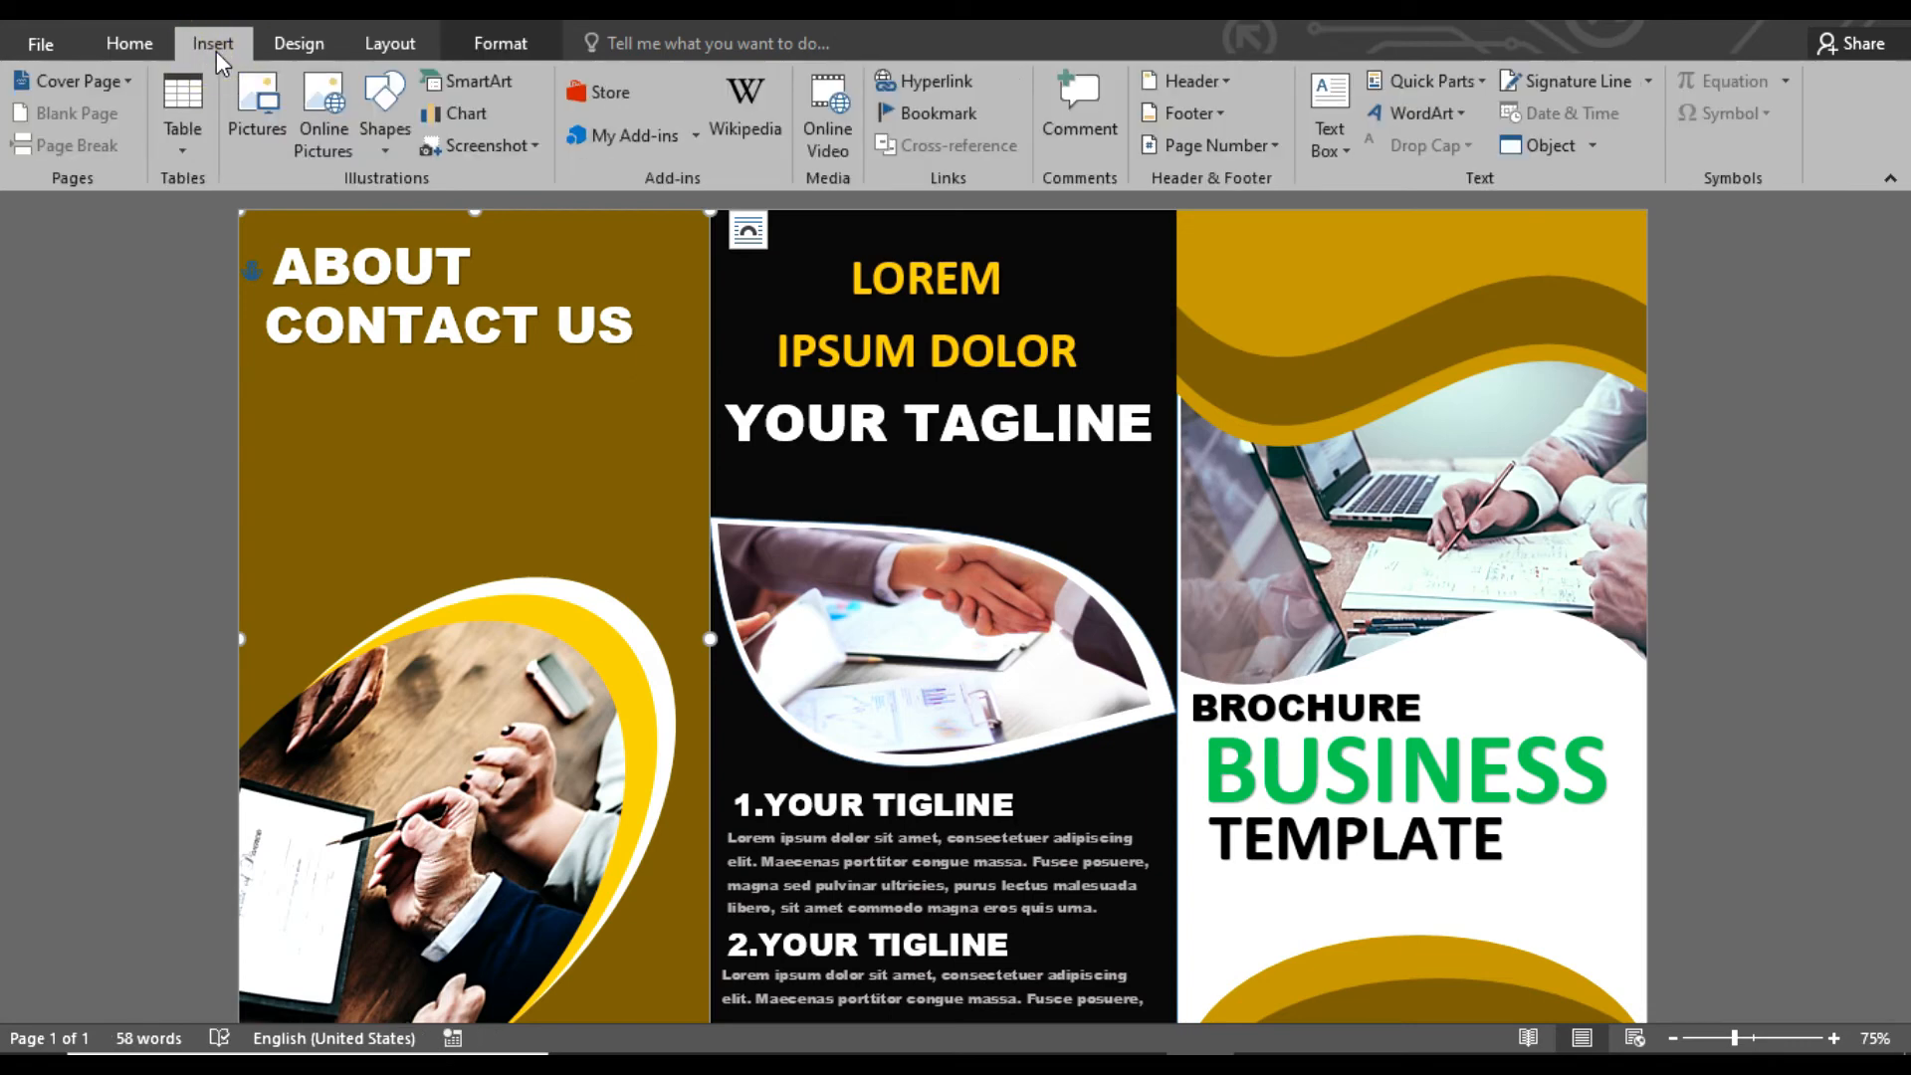
left_click(1259, 880)
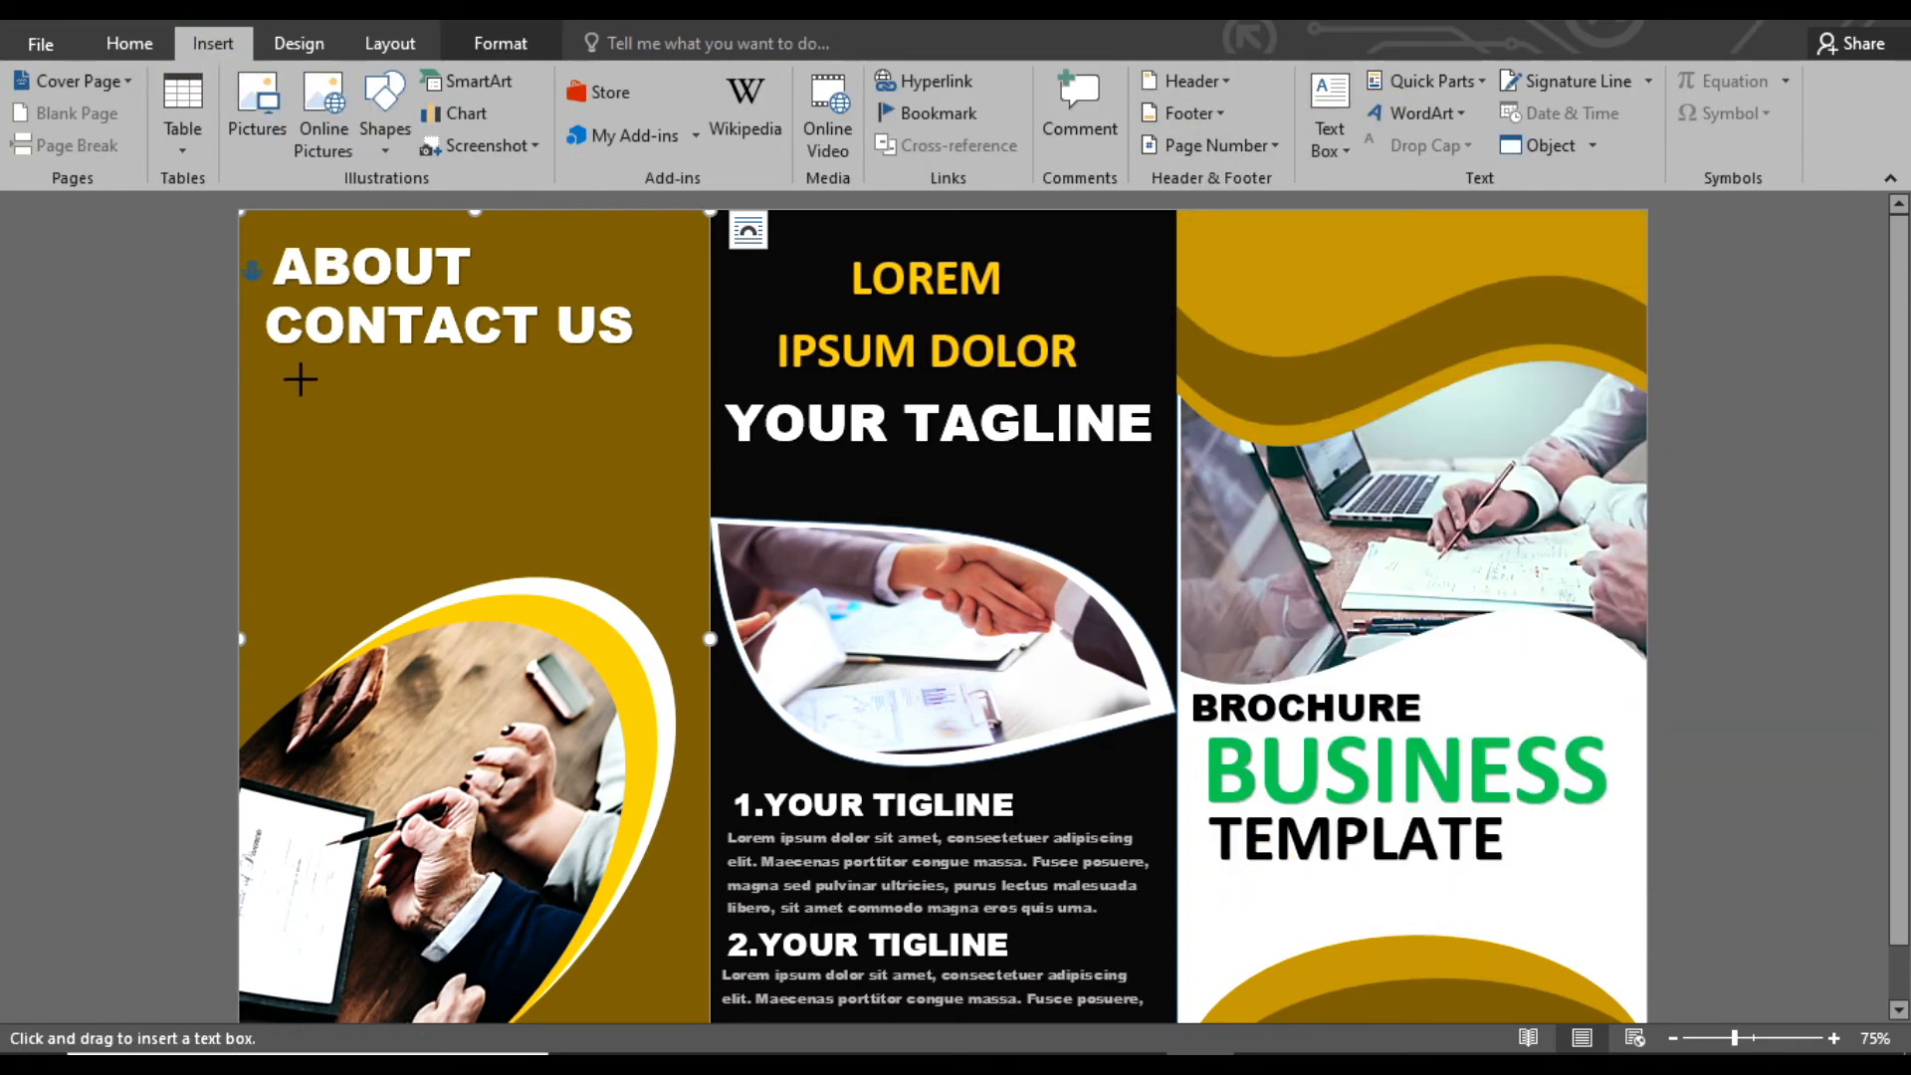
left_click_drag(652, 564, 652, 565)
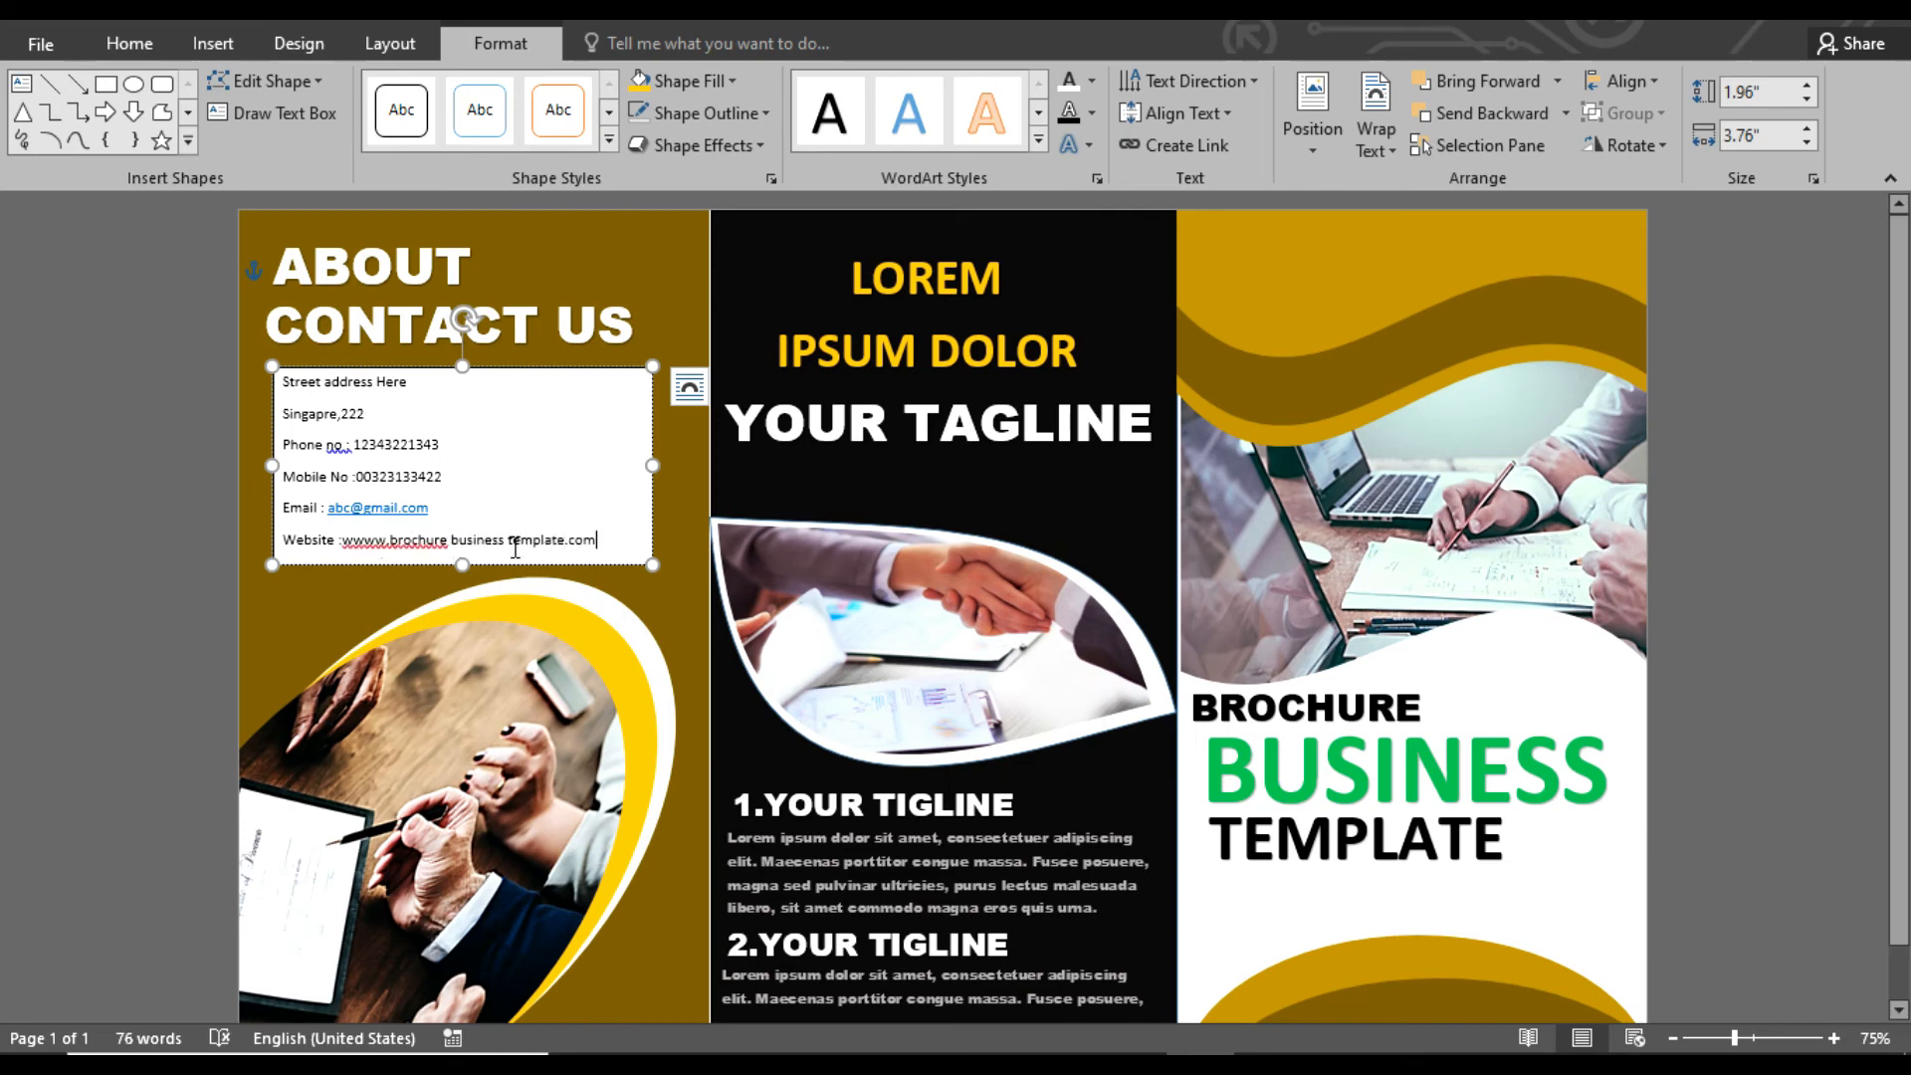
Remove the fill and outline from the contact details text box
left_click(690, 80)
left_click(685, 325)
left_click(702, 113)
left_click(701, 341)
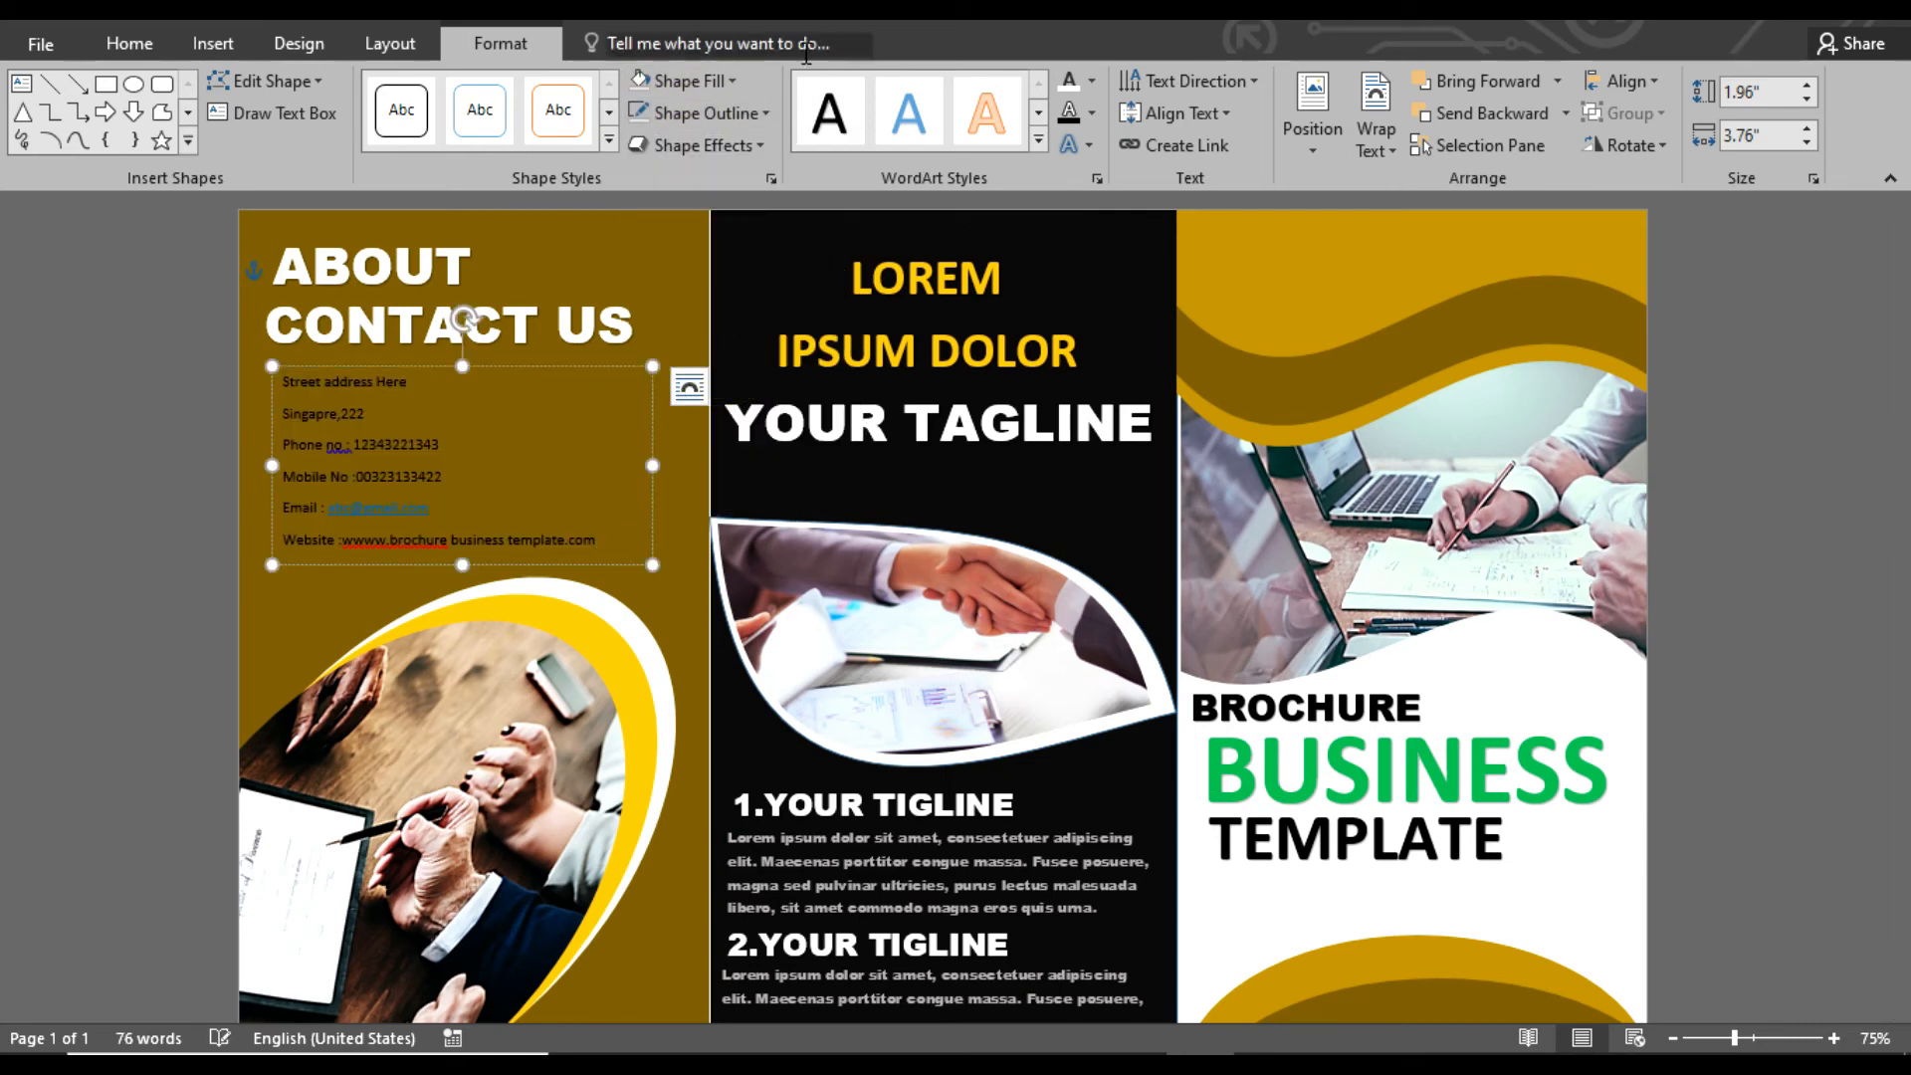
Make the contact details text white, 12 pt and bold, and enlarge its text box slightly
left_click(1087, 79)
left_click(1070, 177)
left_click_drag(601, 542, 332, 368)
left_click(1071, 82)
left_click(129, 44)
left_click(435, 92)
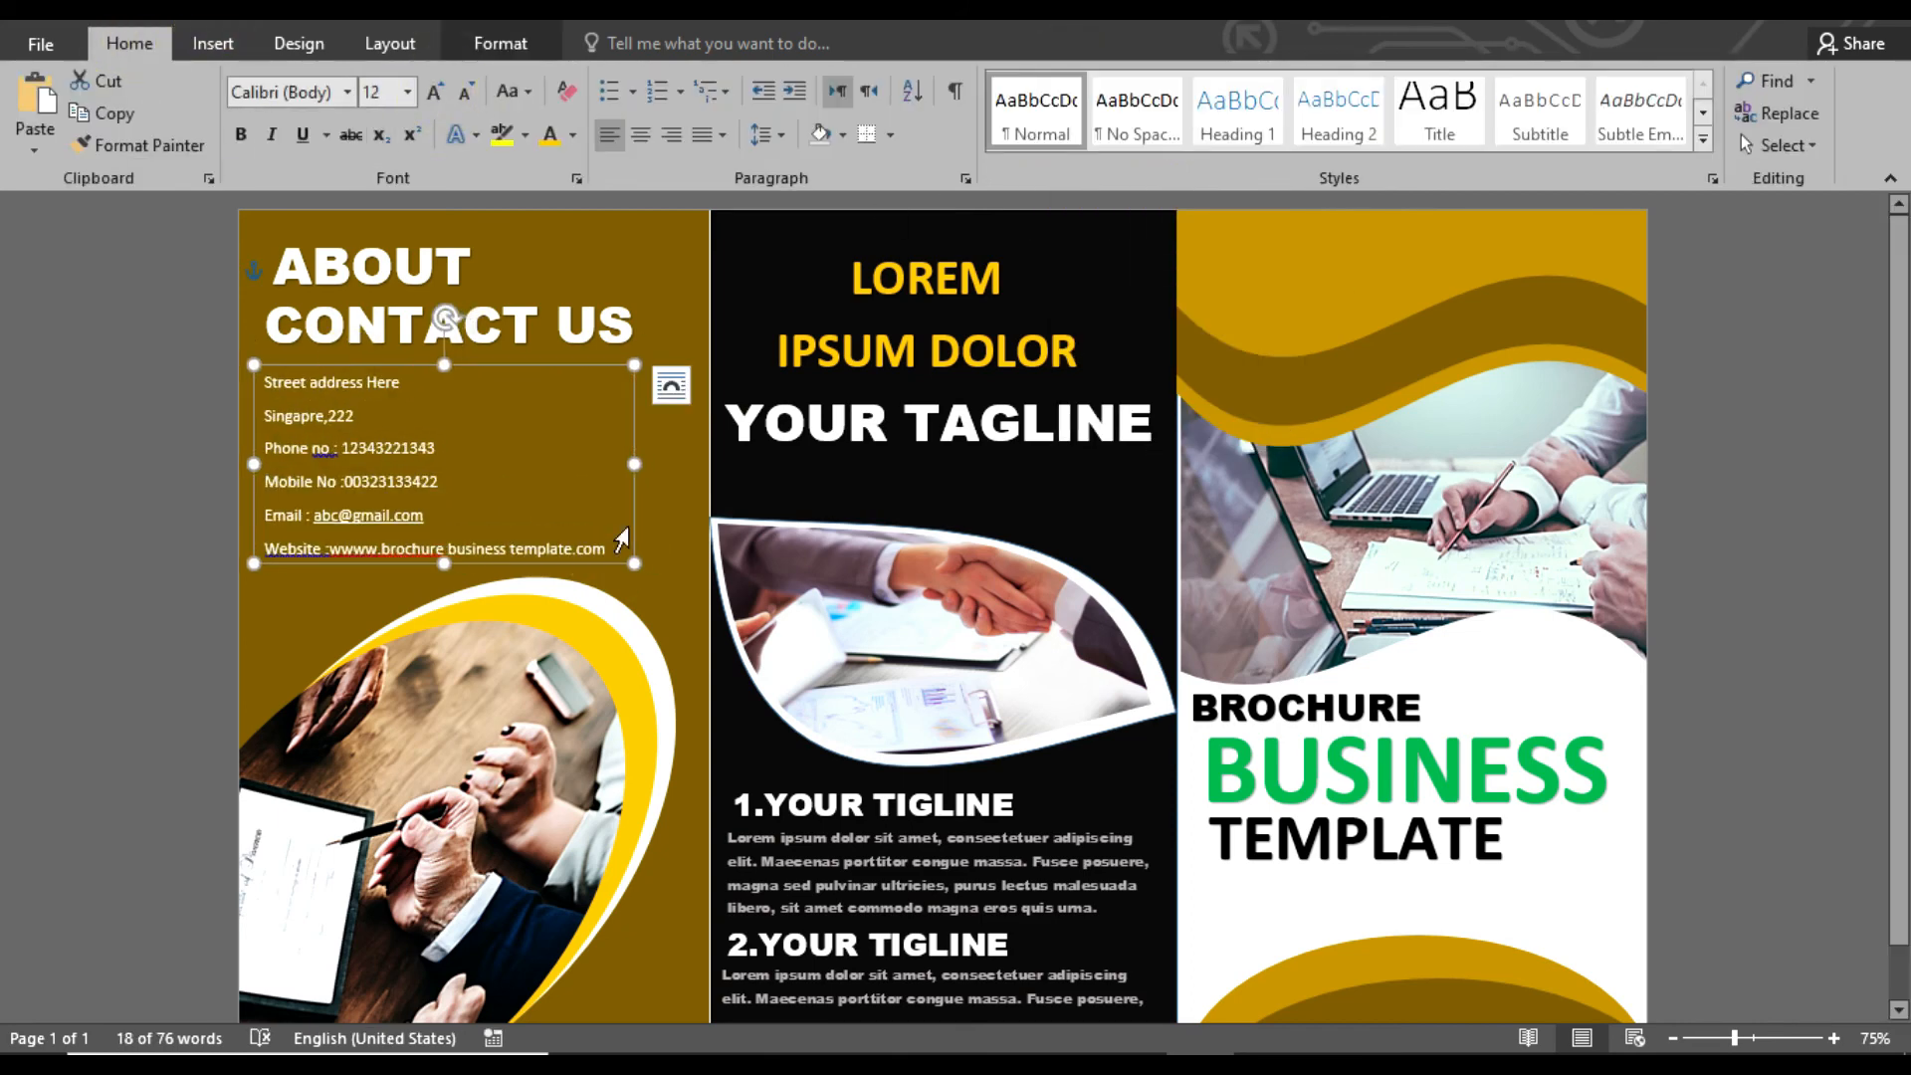
left_click_drag(635, 563, 644, 577)
left_click(241, 134)
Draw a thin vertical rectangle about 8.46 in high and 0.13 in wide along the boundary between the gold and black panels
left_click(1684, 644)
left_click(1822, 479)
left_click_drag(1899, 468, 1862, 481)
left_click(205, 54)
left_click(385, 111)
left_click(469, 210)
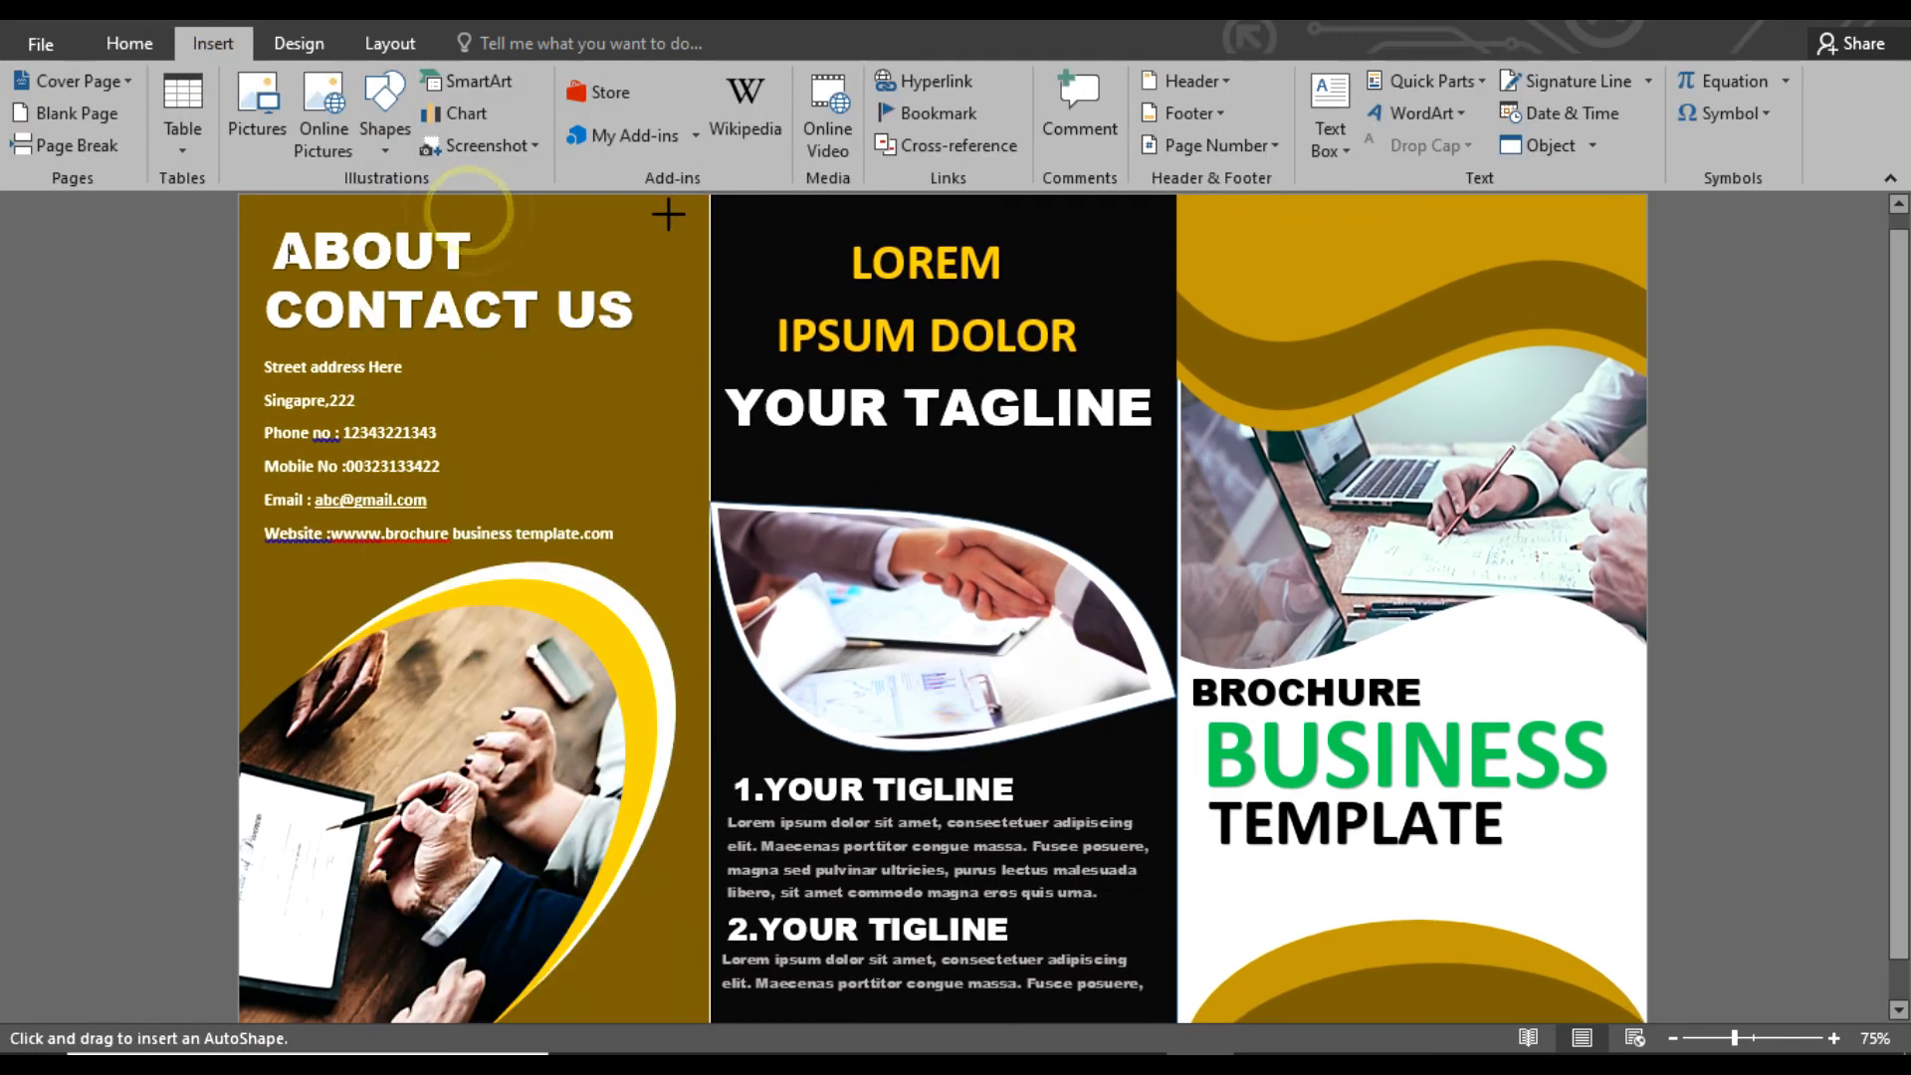
left_click_drag(702, 194, 708, 1007)
Fill the thin vertical strip white and remove its outline
left_click(684, 80)
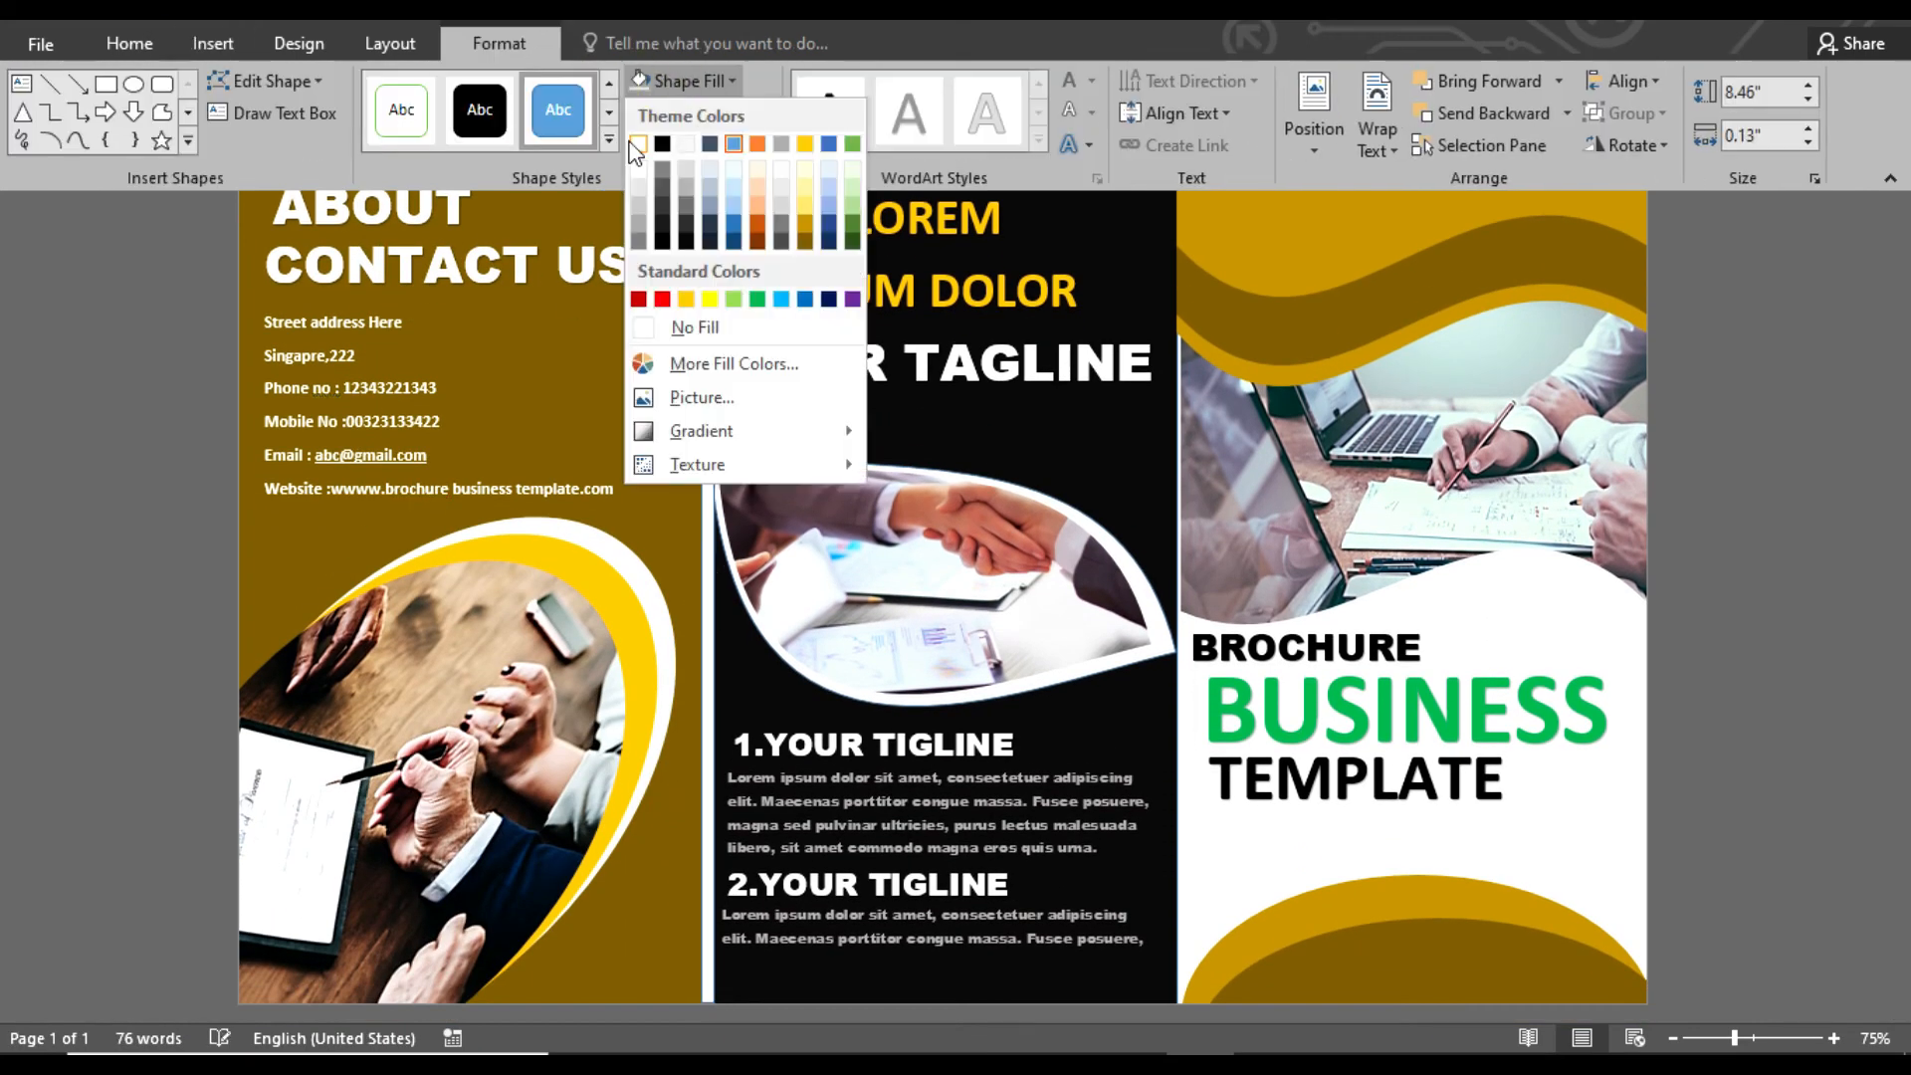
left_click(638, 143)
left_click(701, 112)
left_click(704, 359)
Nudge the white strip slightly left so it lines up with the gold and black panels' shared edge
left_click(708, 329)
left_click(706, 338)
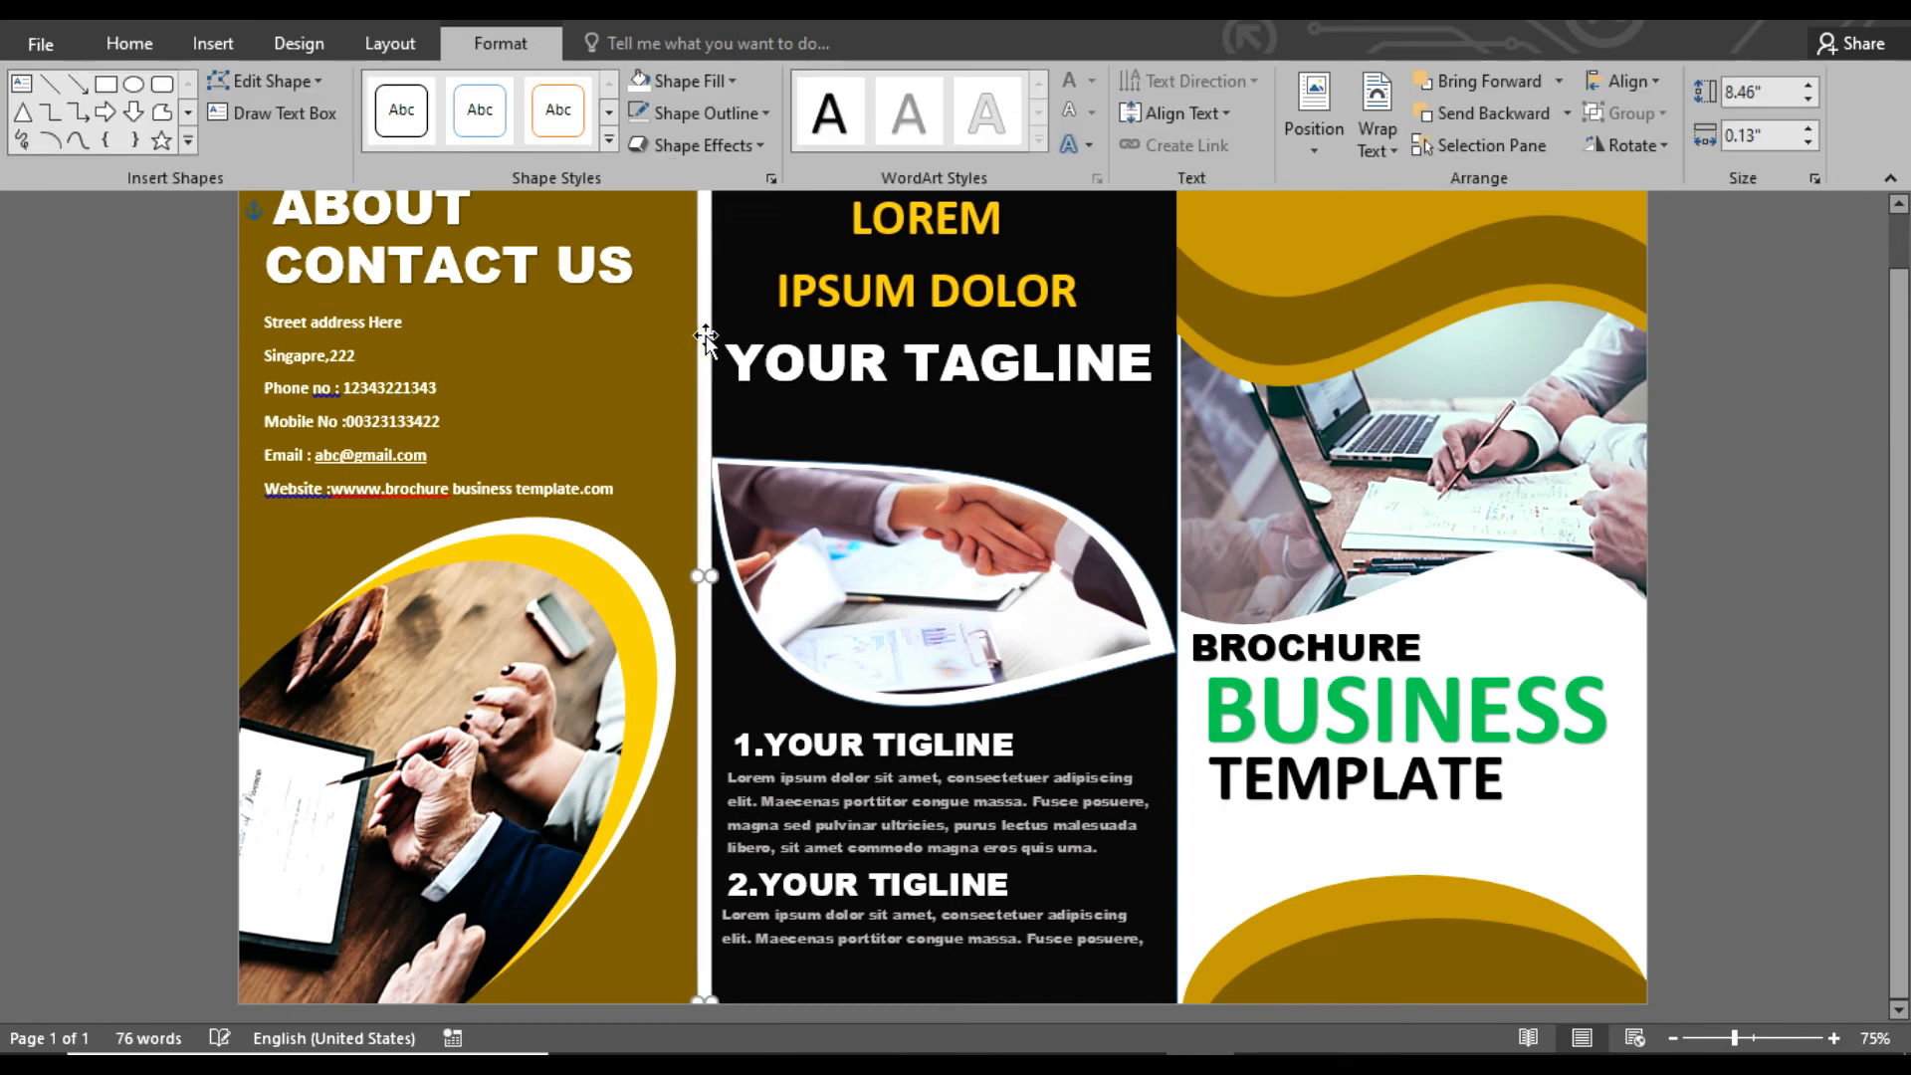
left_click(707, 338, "ctrl")
left_click(706, 337, "ctrl")
left_click(707, 328, "ctrl")
left_click(707, 326, "ctrl")
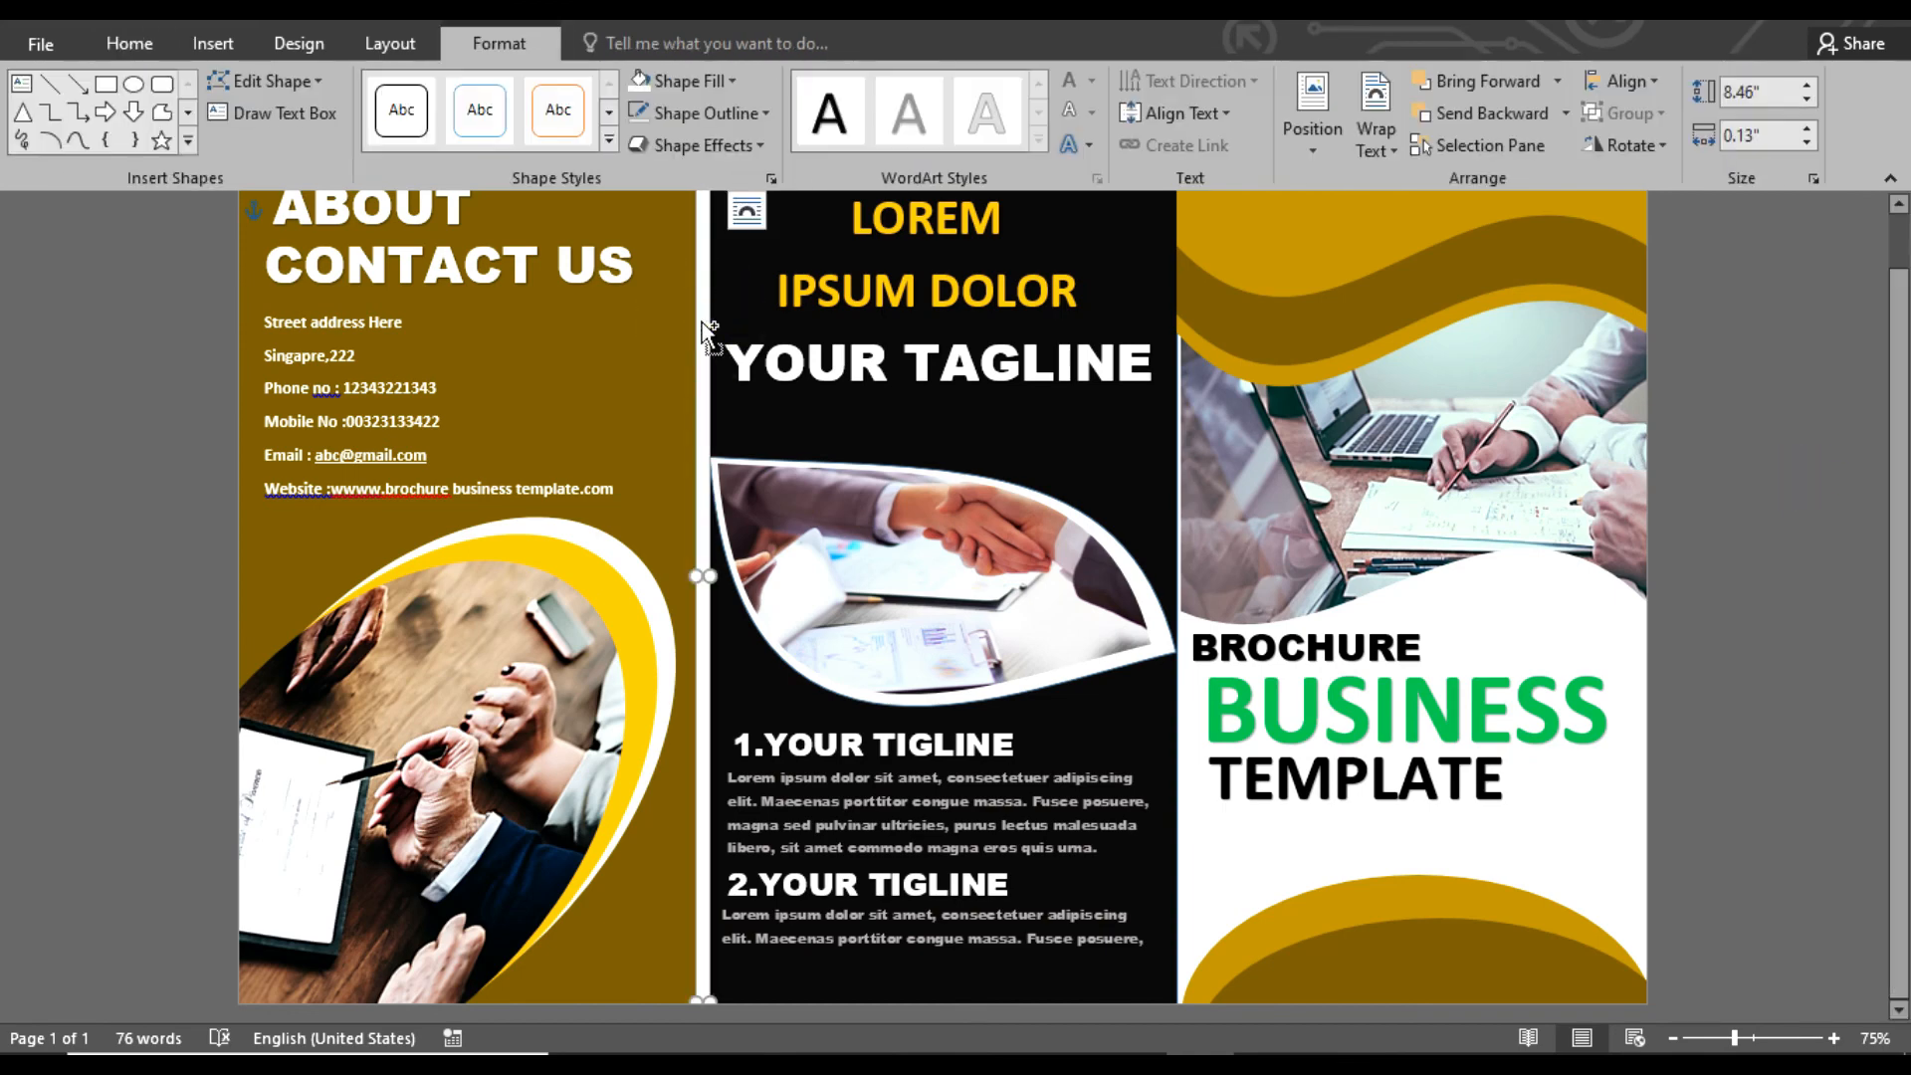